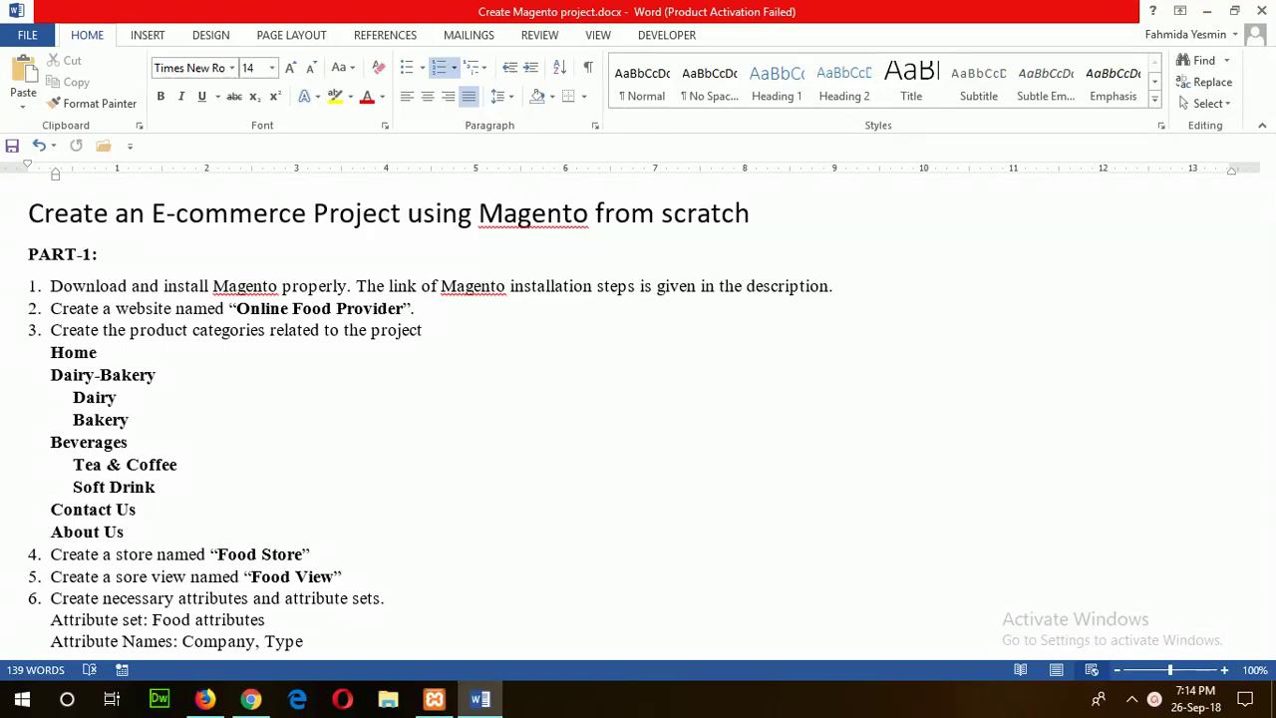
# Step: Review the task list in the Magento project plan, from the Part 1 setup tasks through Part 3
pyautogui.scroll(-4, 643, 571)
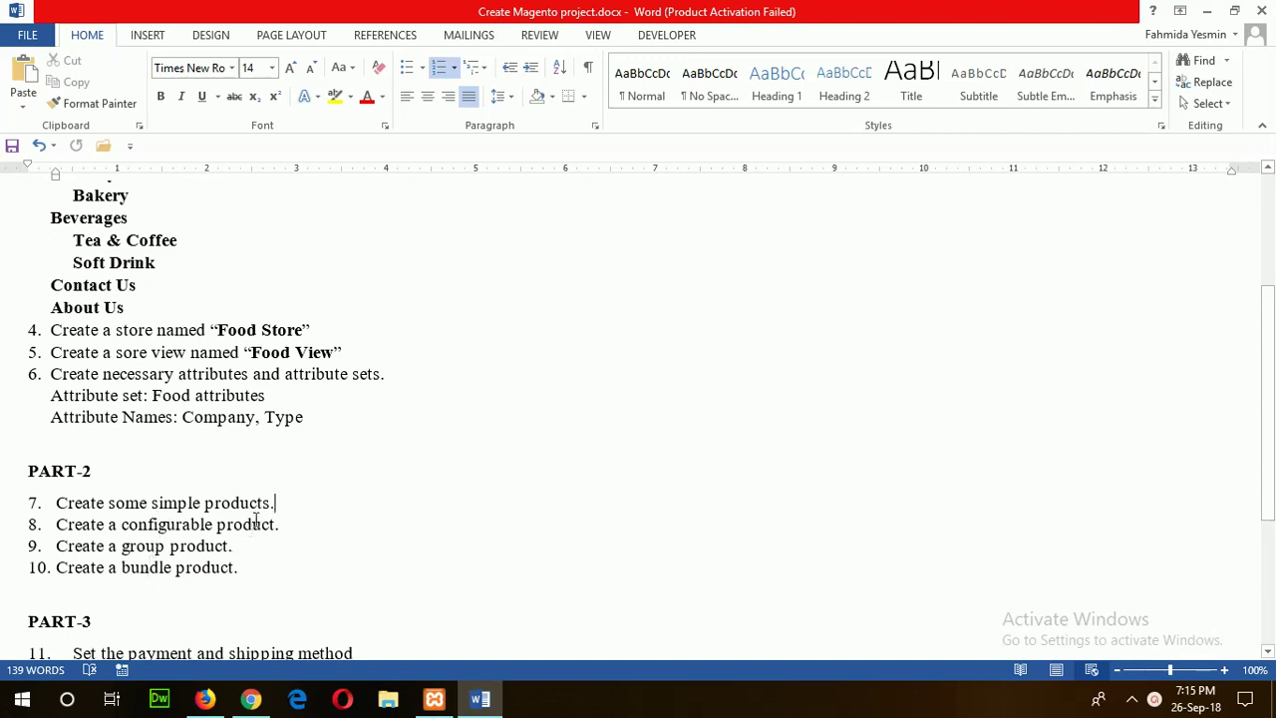
pyautogui.scroll(4, 256, 519)
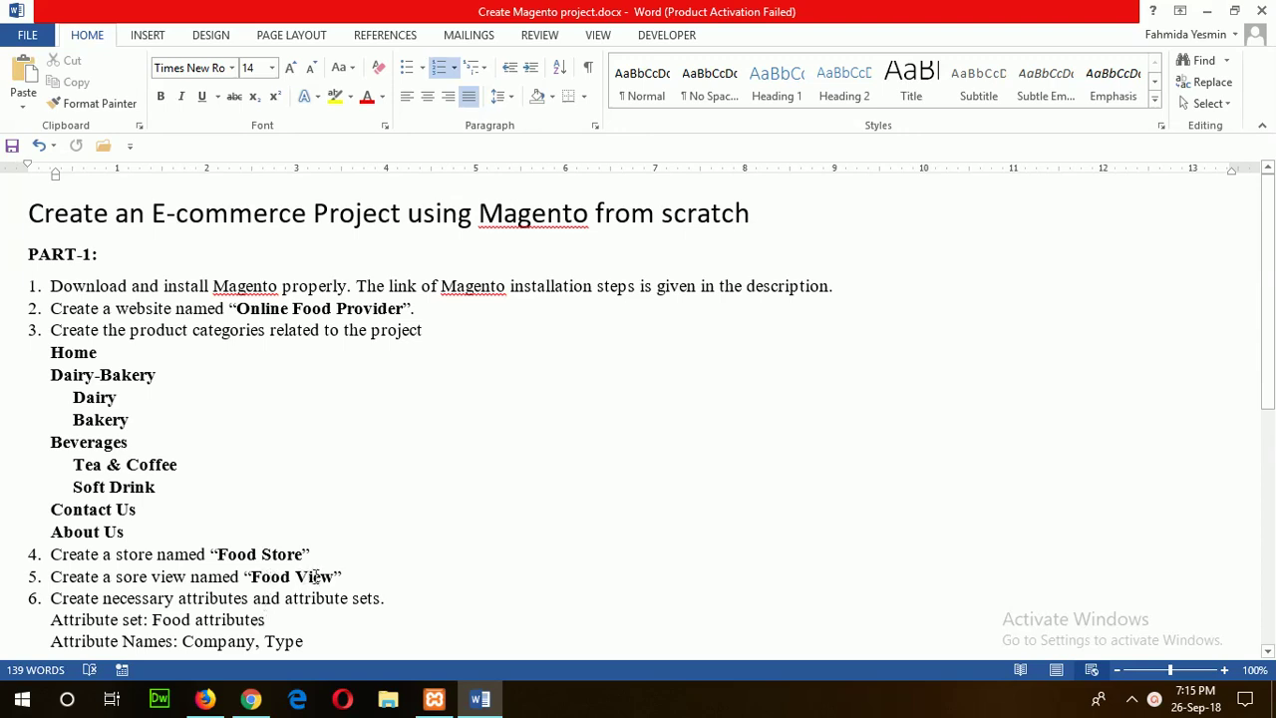
pyautogui.scroll(-1, 317, 576)
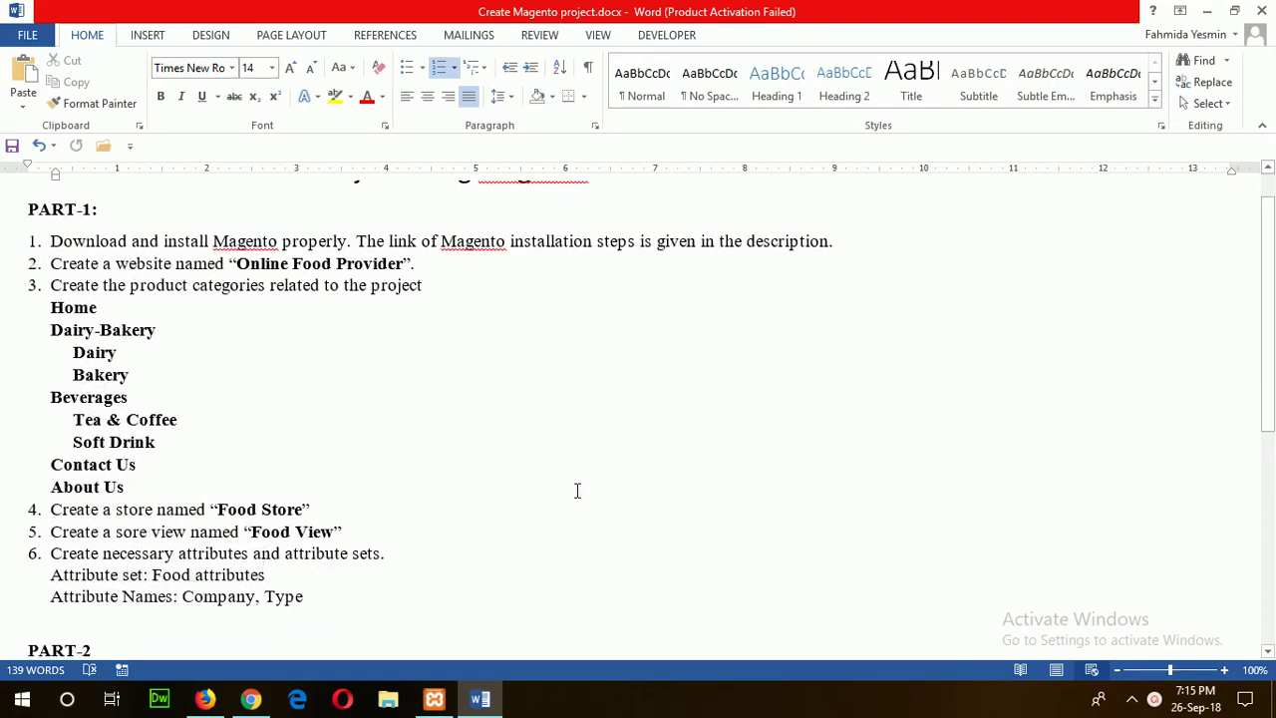
pyautogui.scroll(-4, 576, 497)
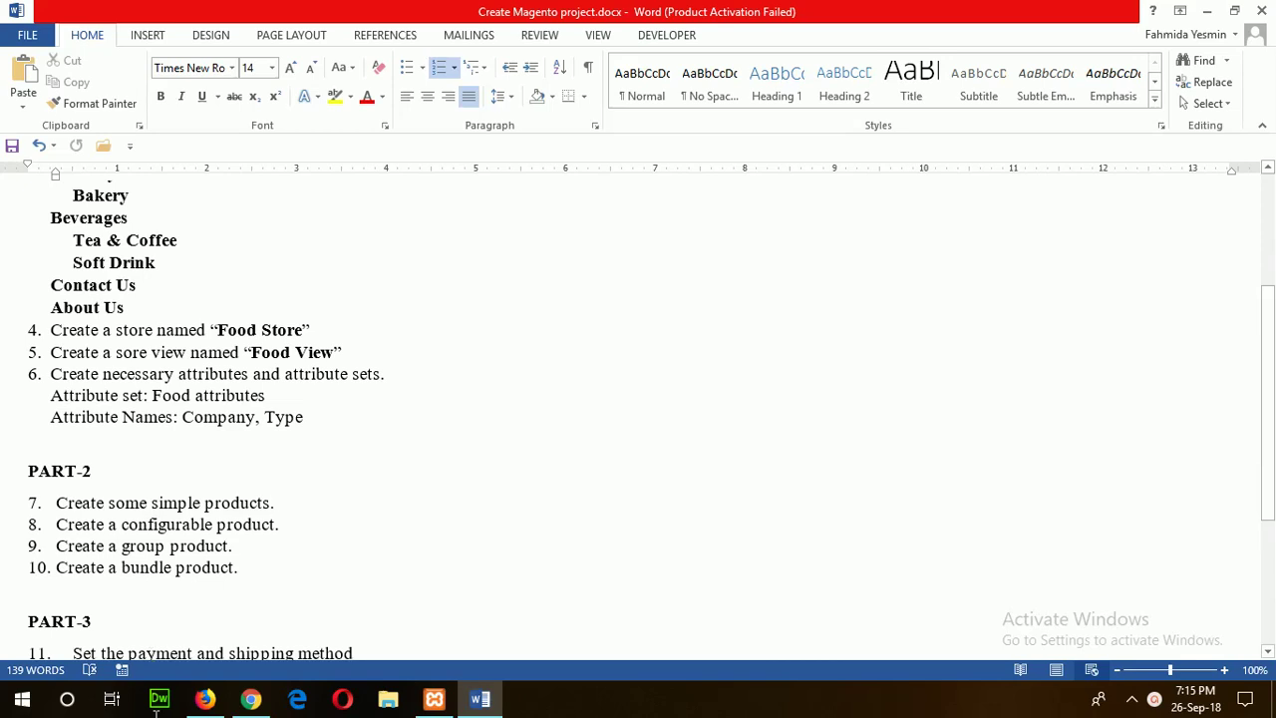
# Step: Switch to the Magento admin in Firefox and start a new simple catalog product using the Food Attribute set
pyautogui.click(204, 698)
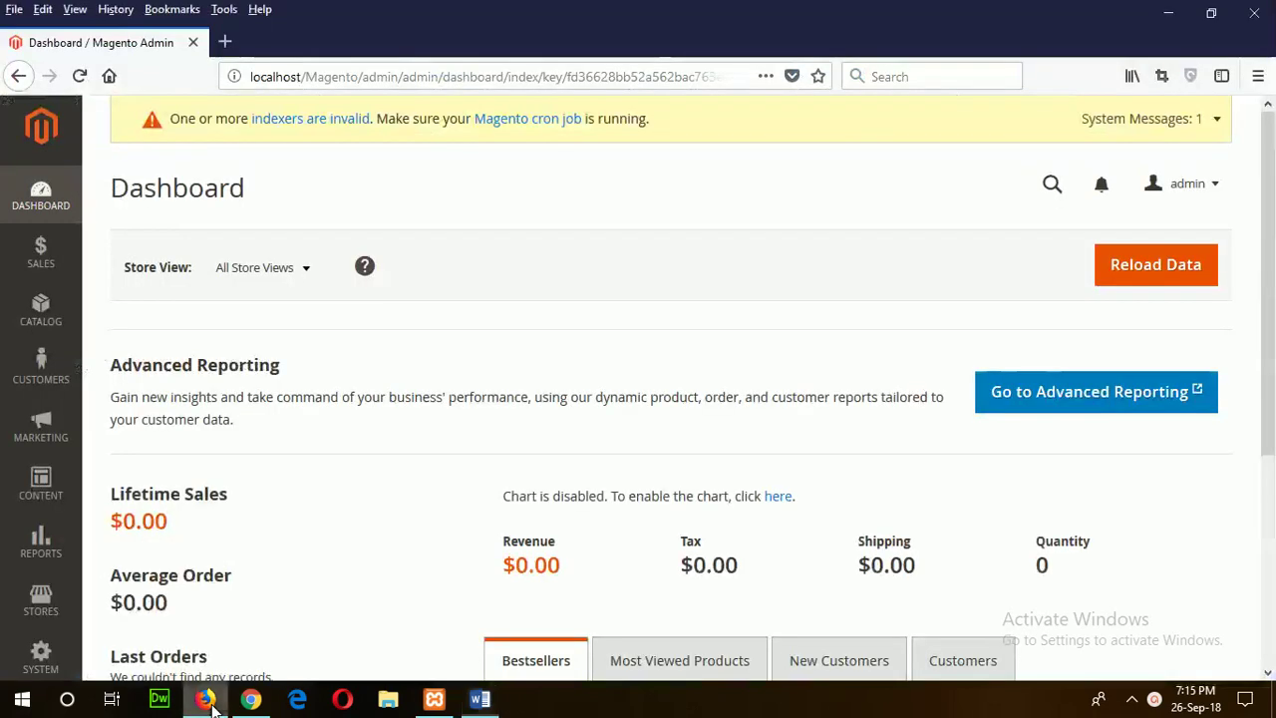
pyautogui.click(47, 324)
pyautogui.click(140, 214)
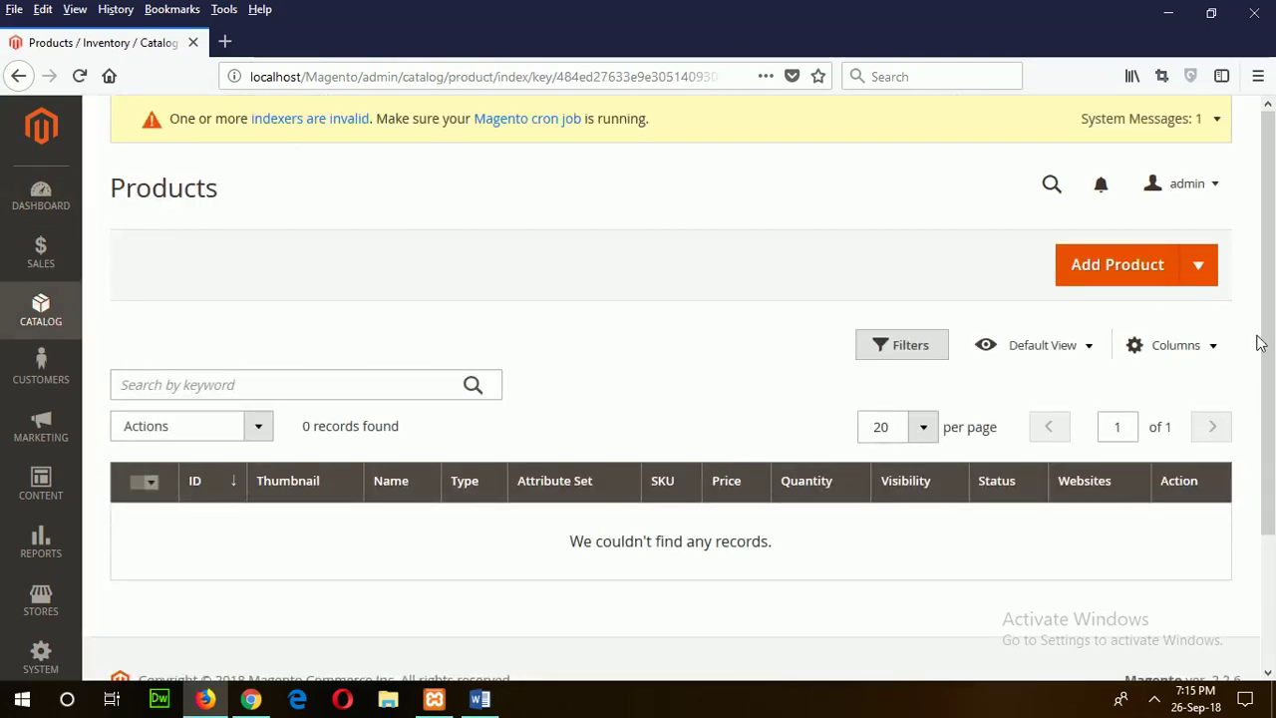
pyautogui.click(1199, 270)
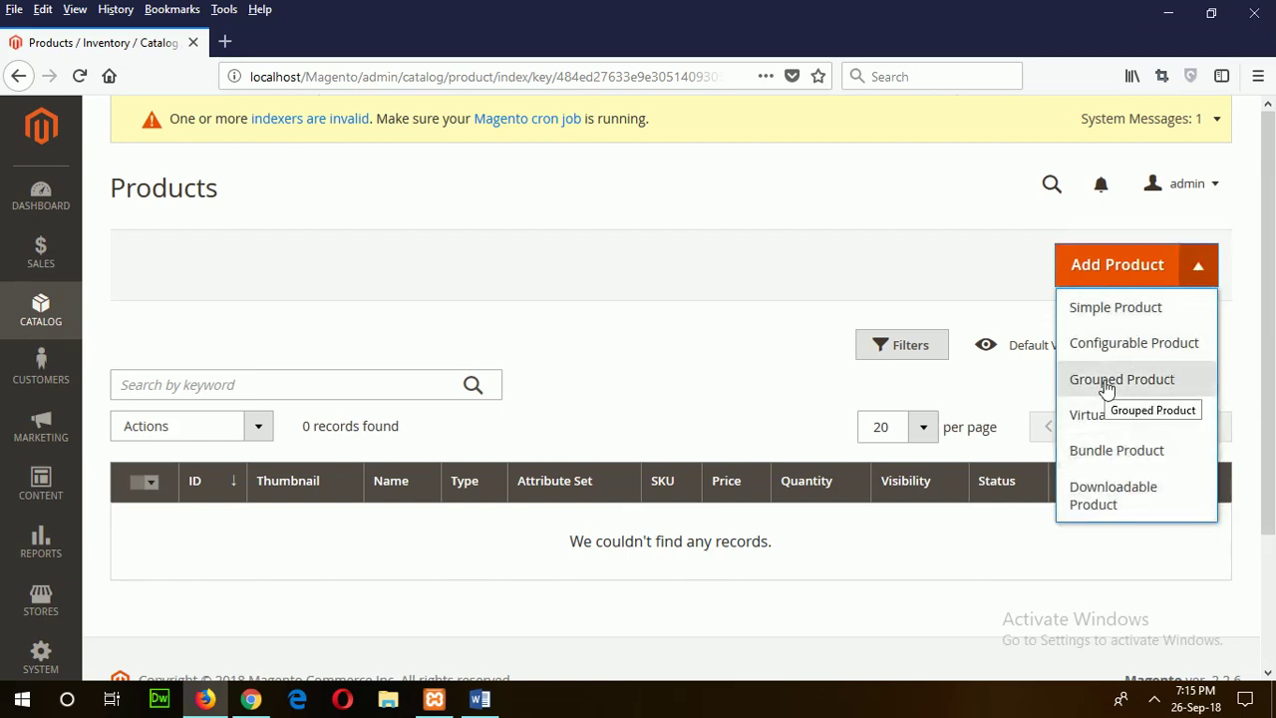
pyautogui.click(1103, 309)
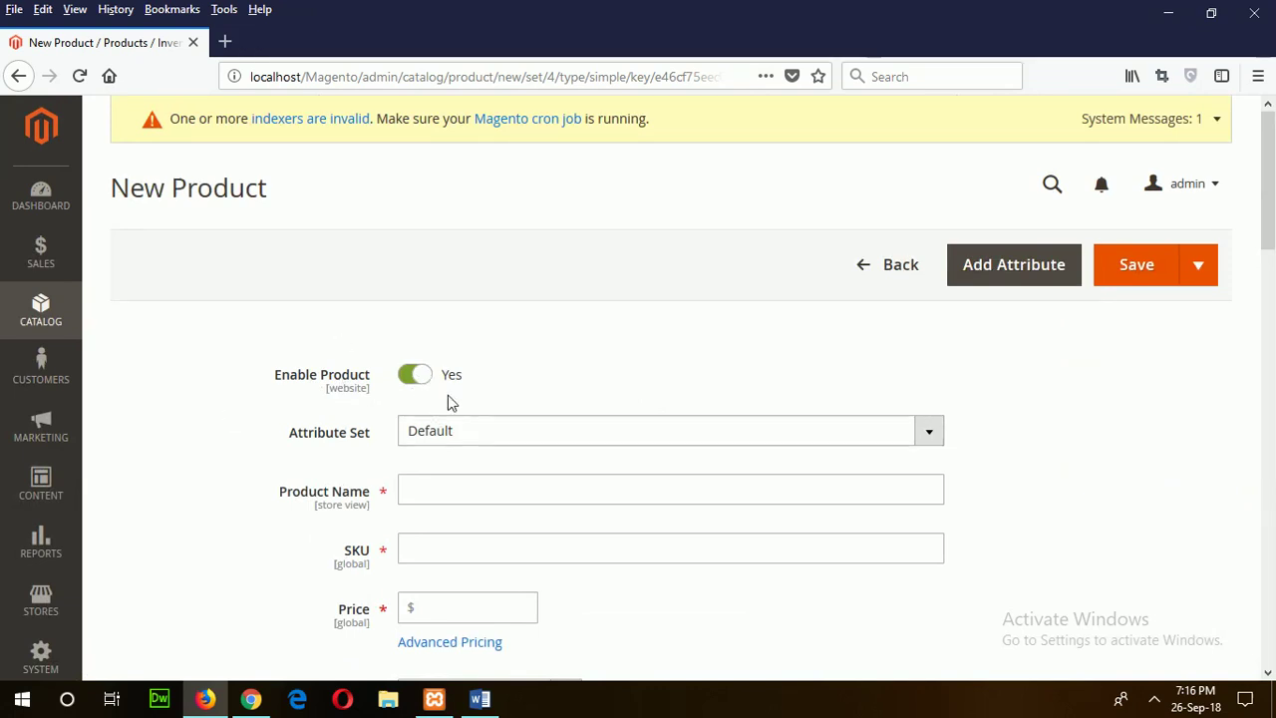
pyautogui.click(508, 432)
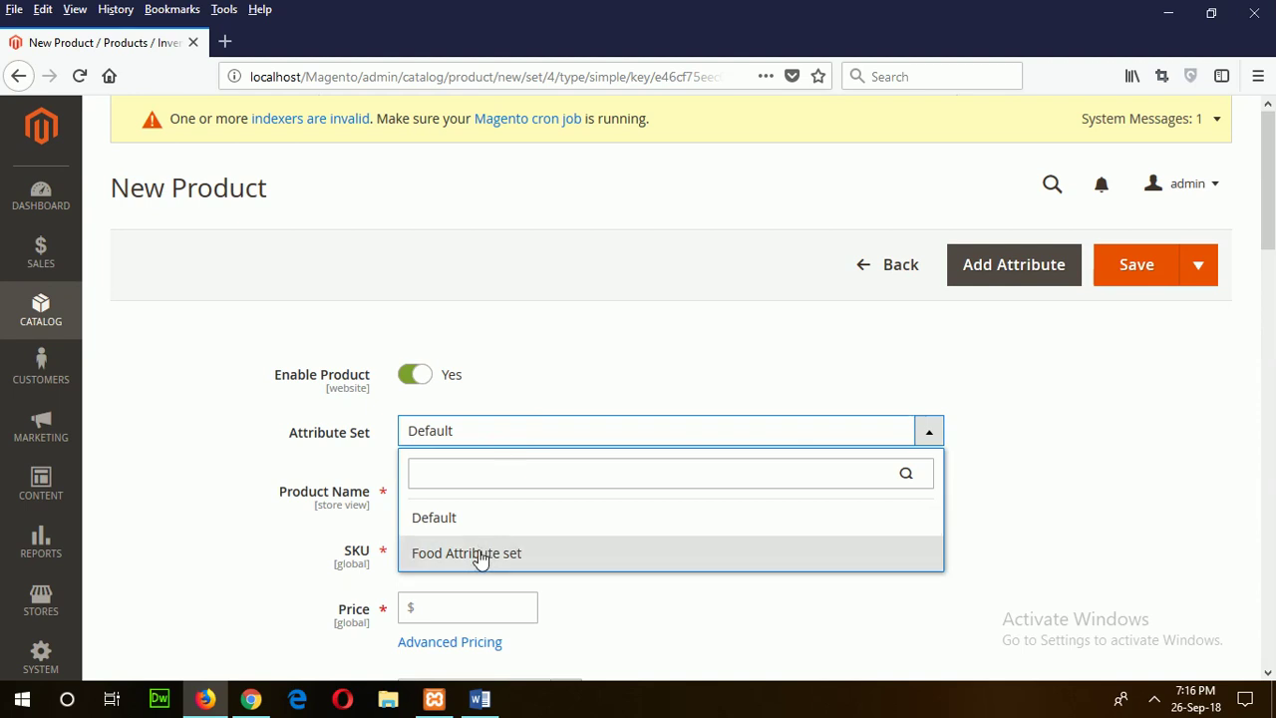
pyautogui.click(480, 557)
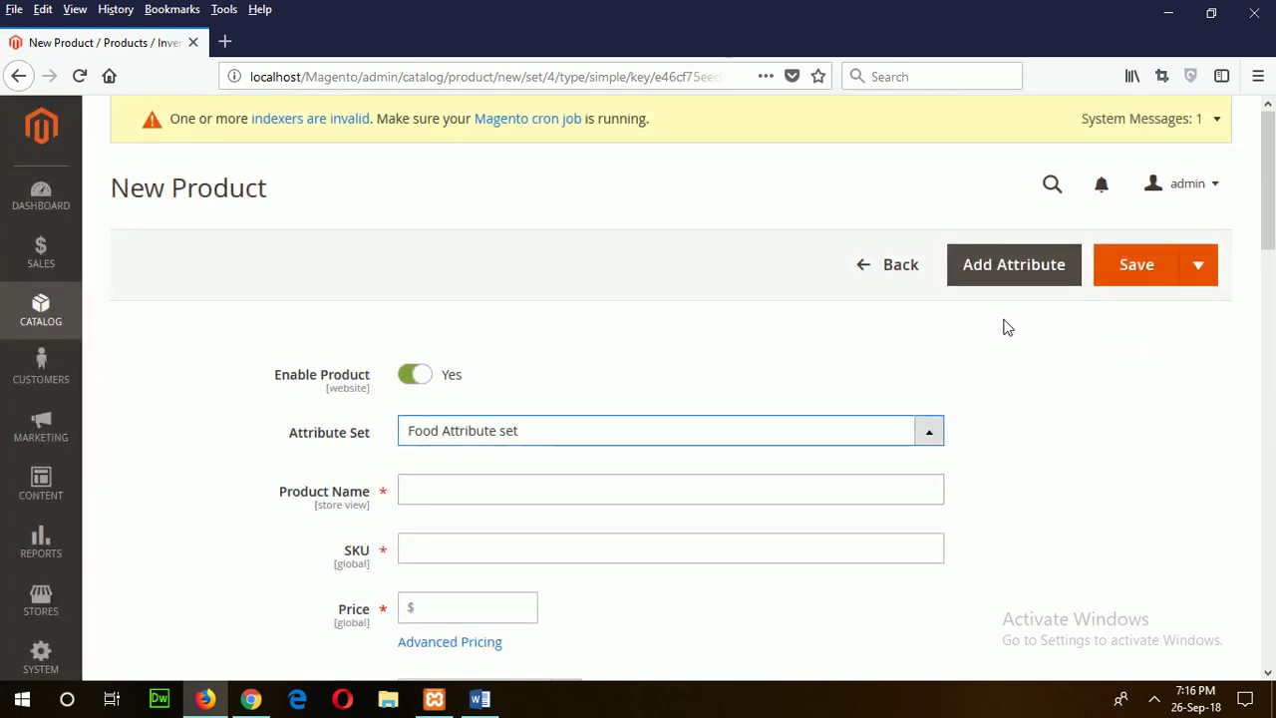
# Step: Start a new product attribute labelled Type with Dropdown as its catalog input type
pyautogui.click(1005, 276)
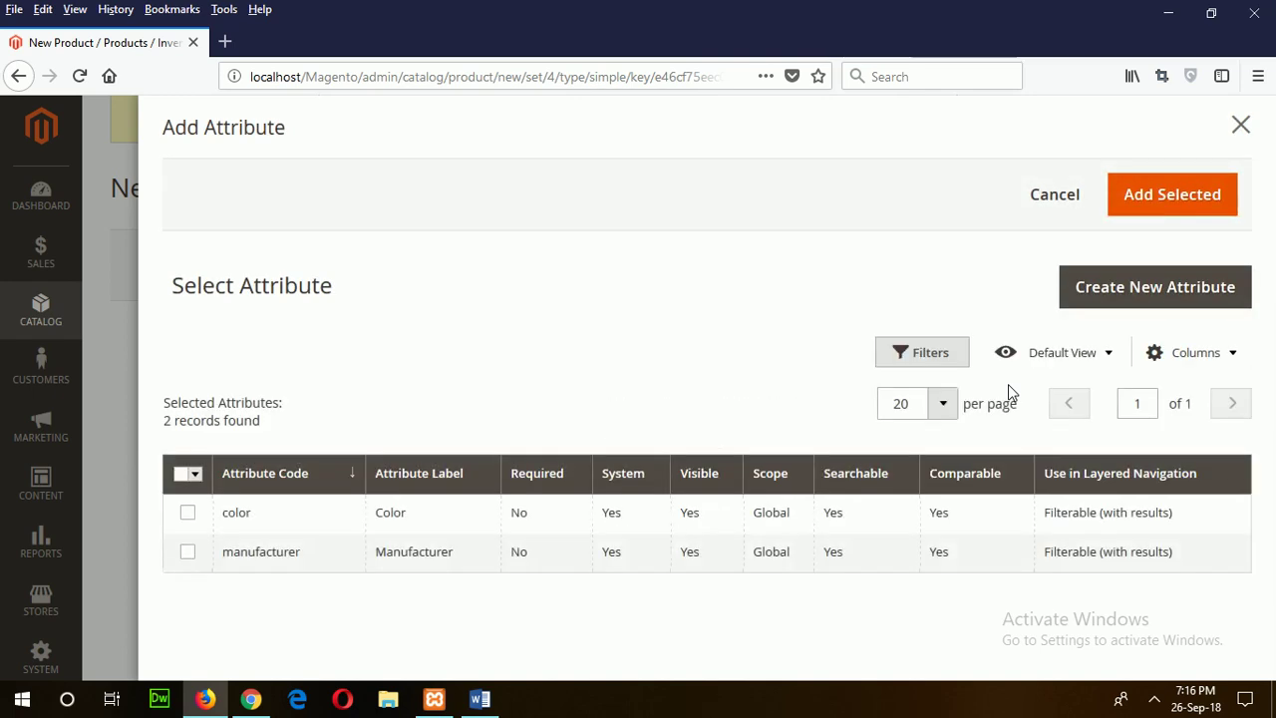
pyautogui.click(1104, 289)
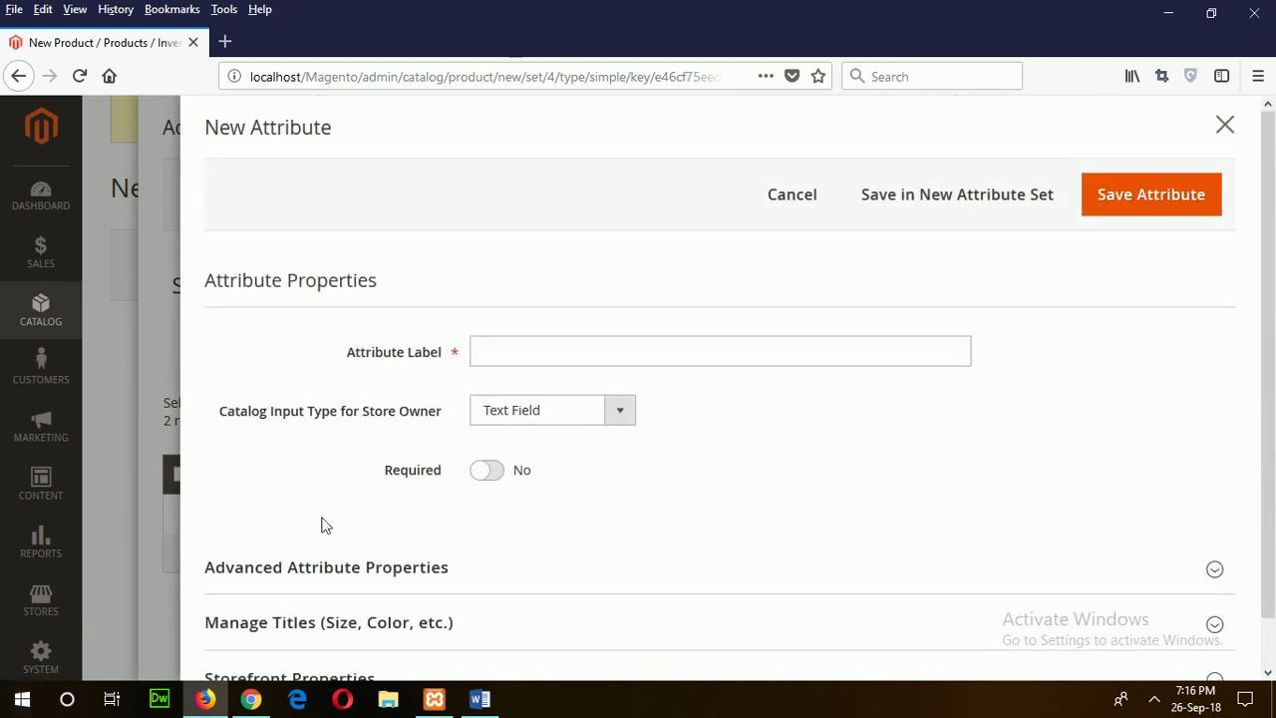
pyautogui.click(585, 351)
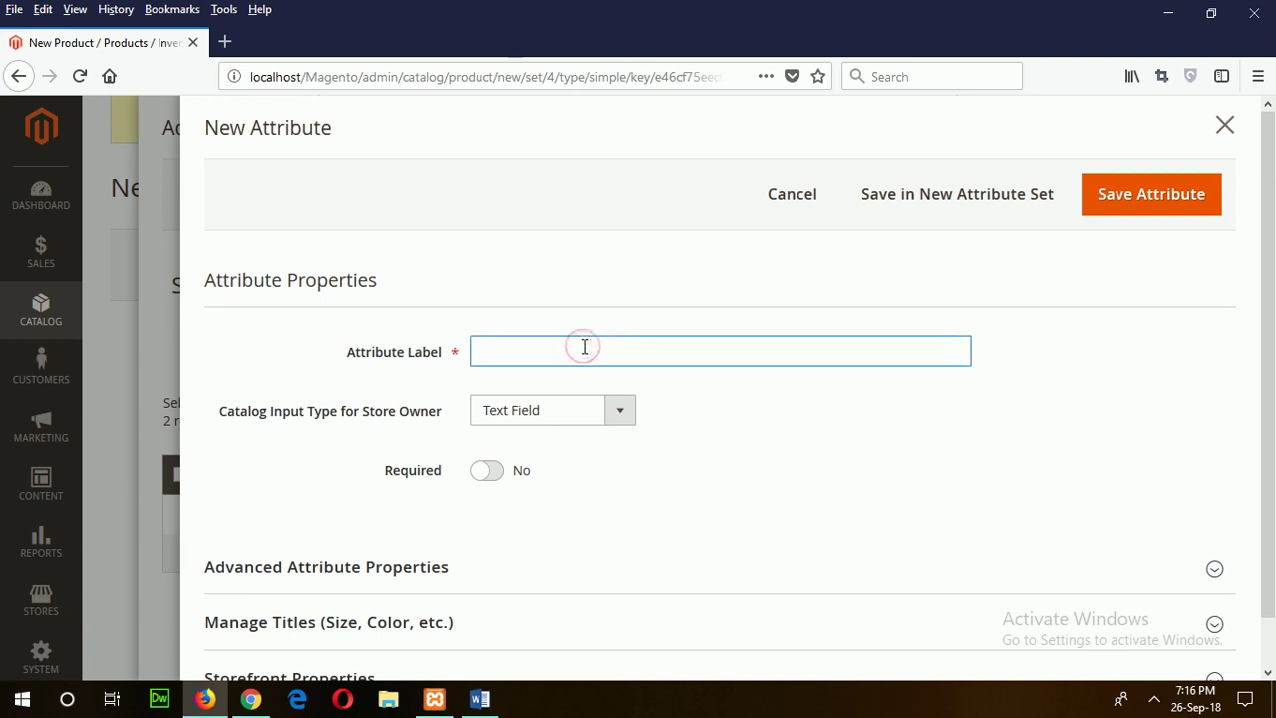
pyautogui.write('T')
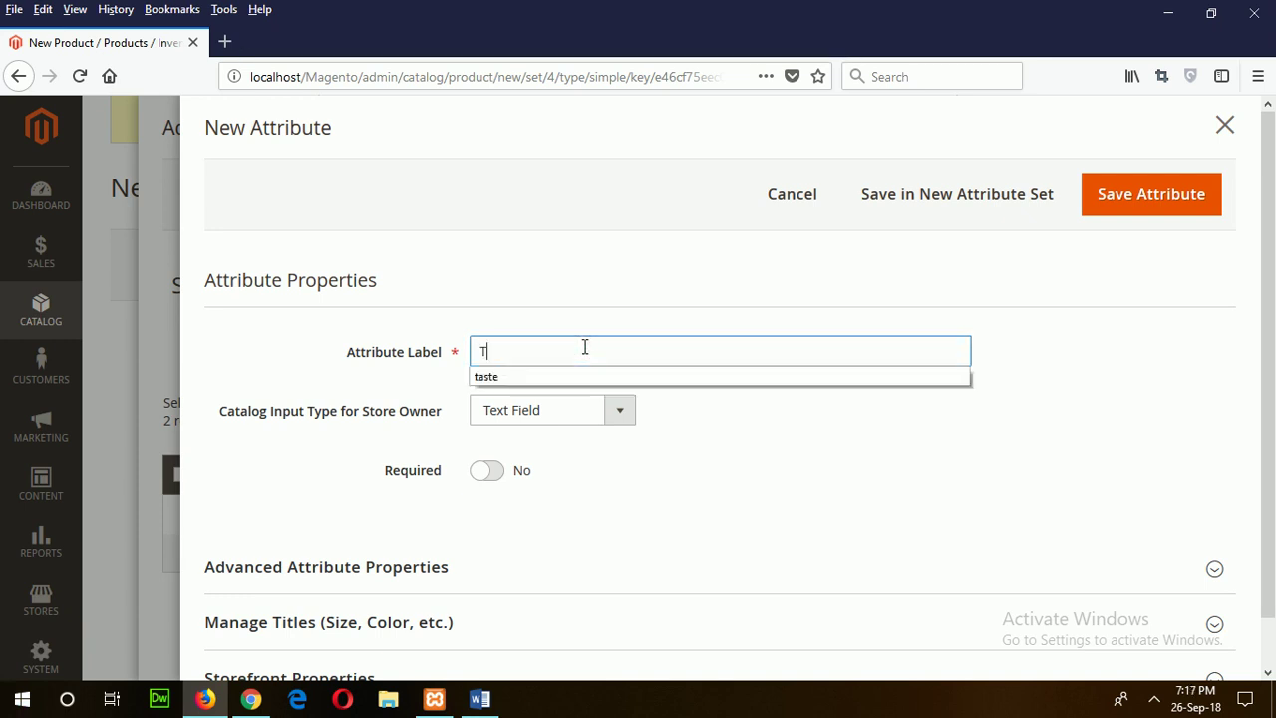
pyautogui.write('ype')
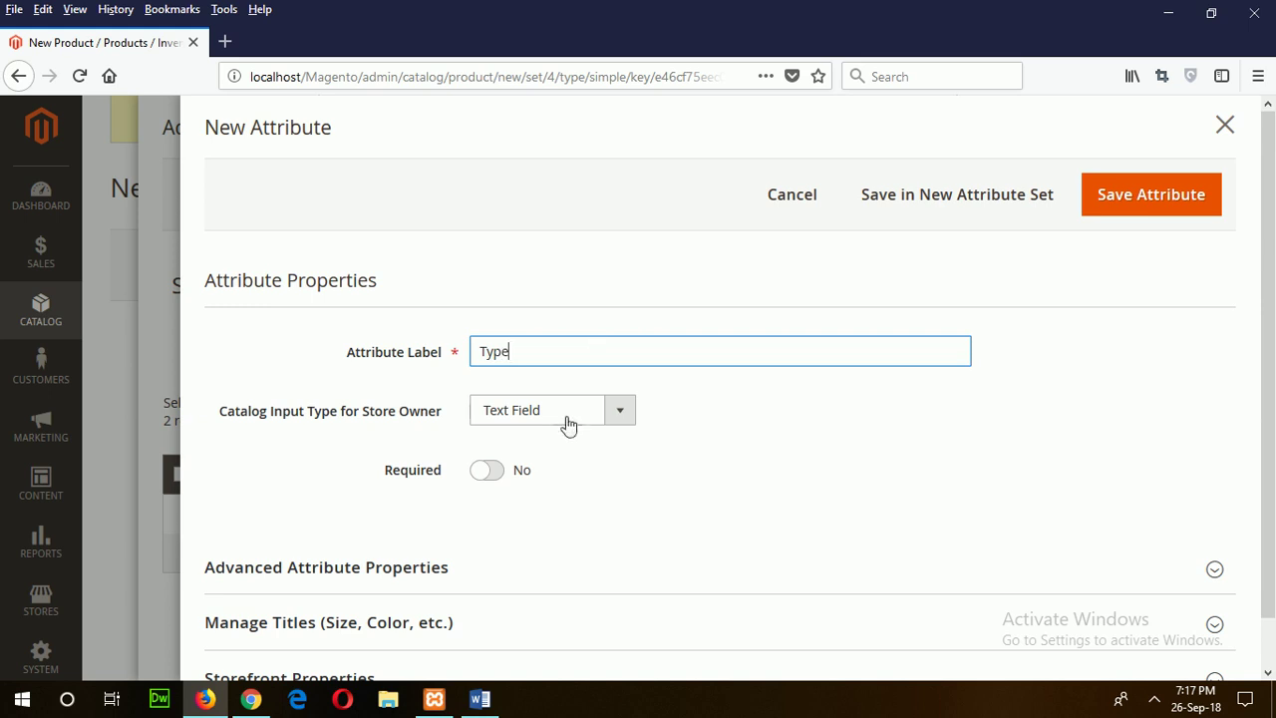
pyautogui.click(566, 419)
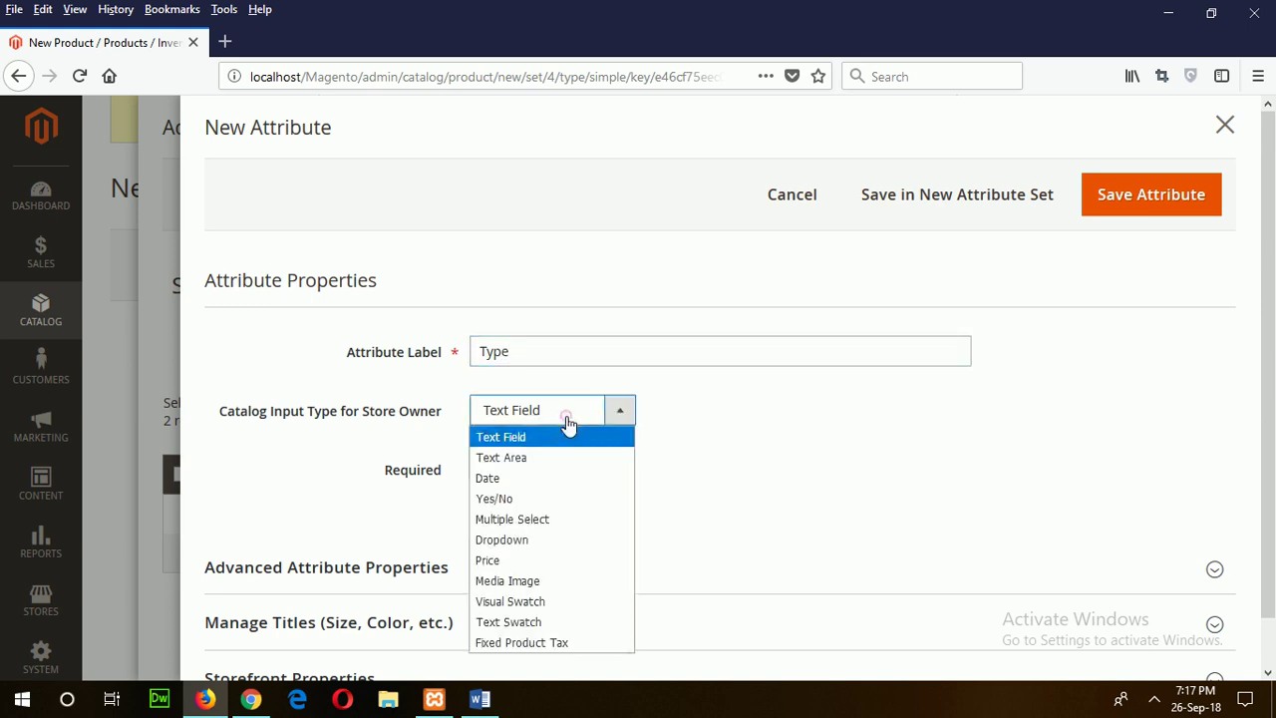
pyautogui.click(528, 541)
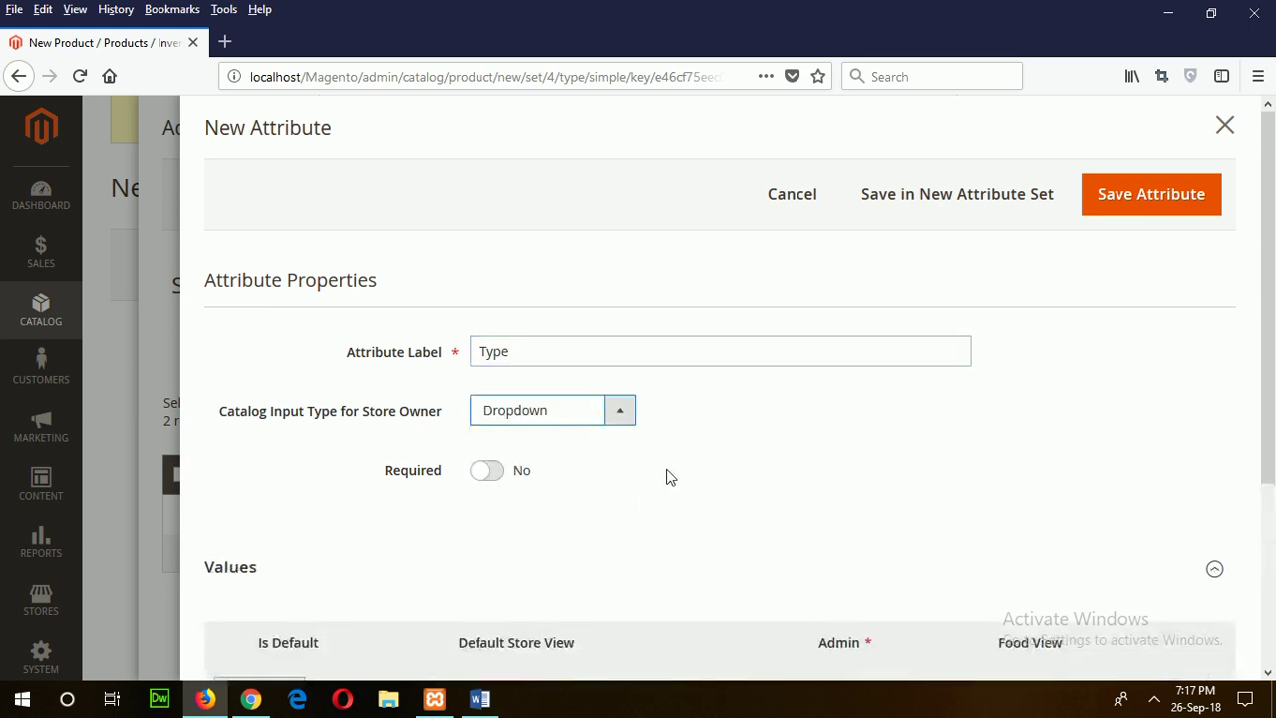
# Step: Add the admin values Local and Foriegn to the Type attribute and save the attribute
pyautogui.scroll(-5, 658, 461)
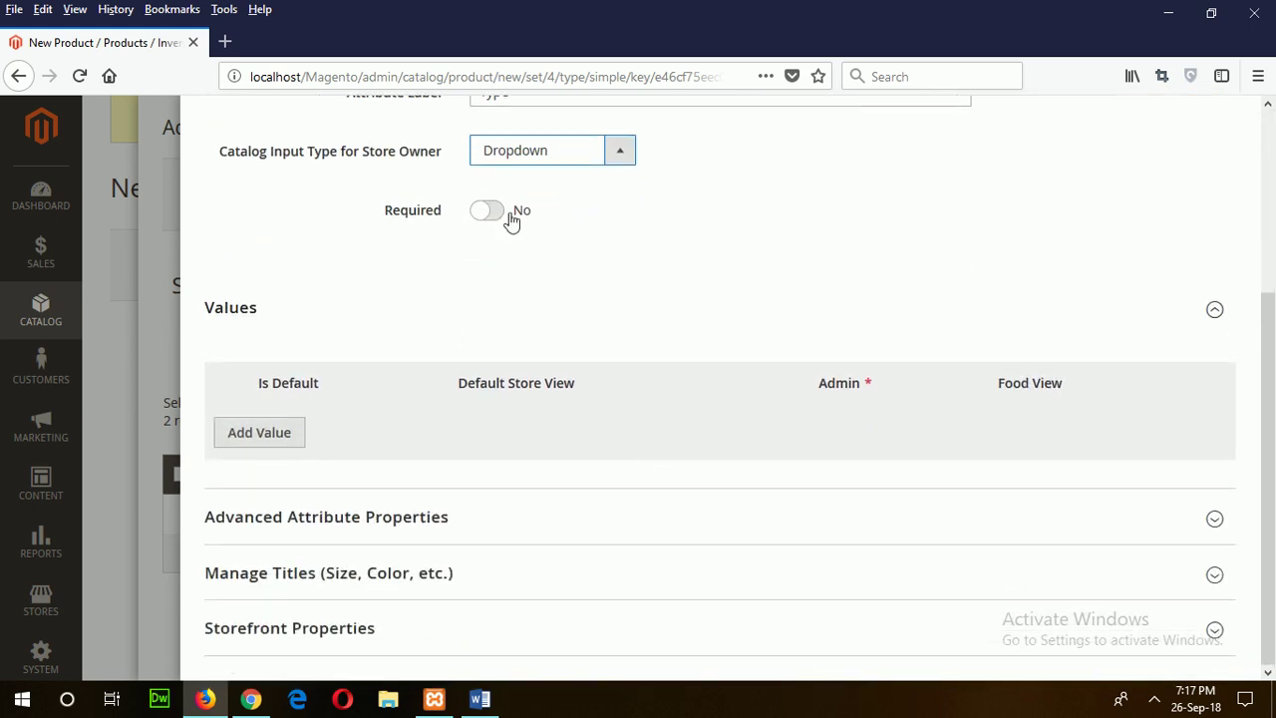
pyautogui.click(243, 445)
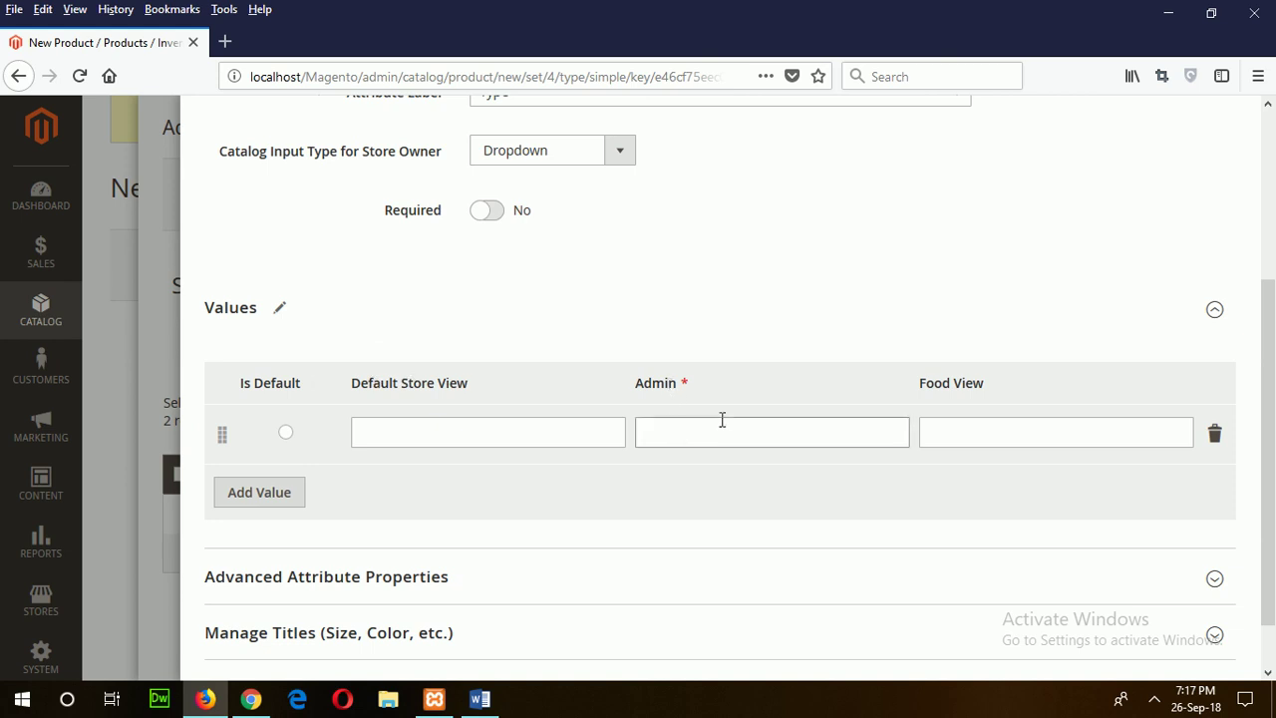
pyautogui.click(683, 429)
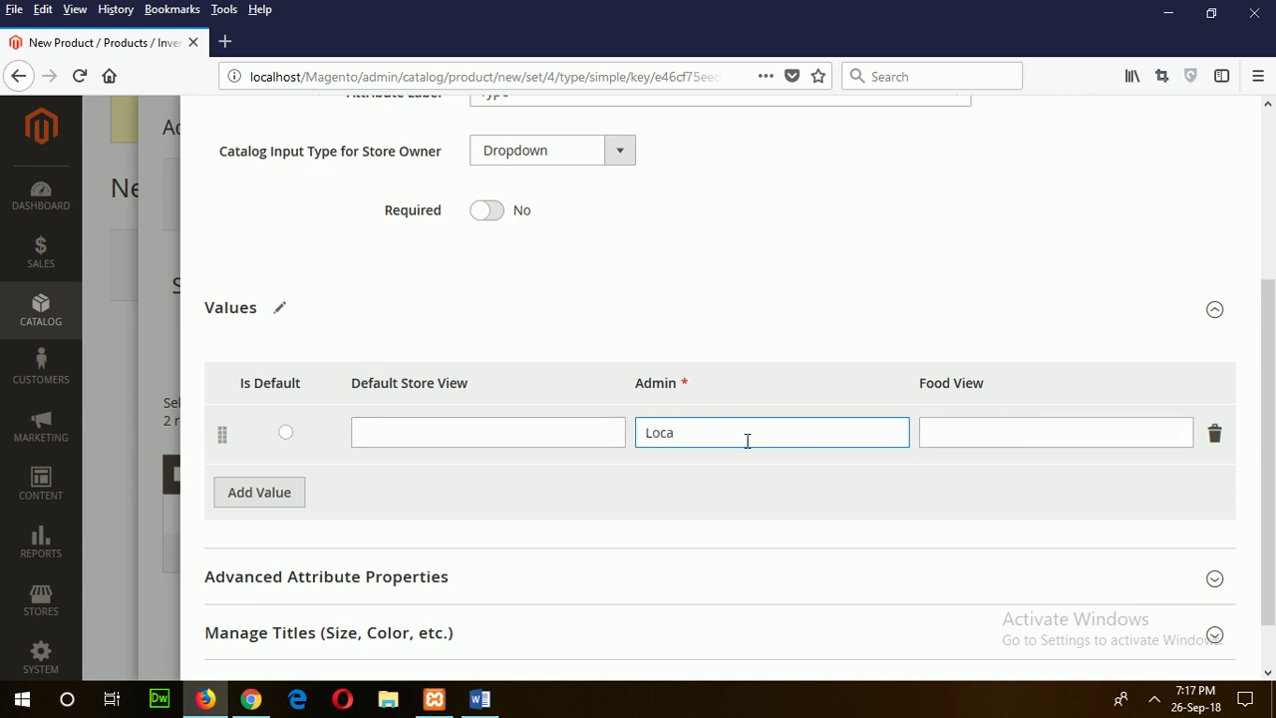
pyautogui.click(299, 496)
pyautogui.click(754, 496)
pyautogui.write('Foriegn')
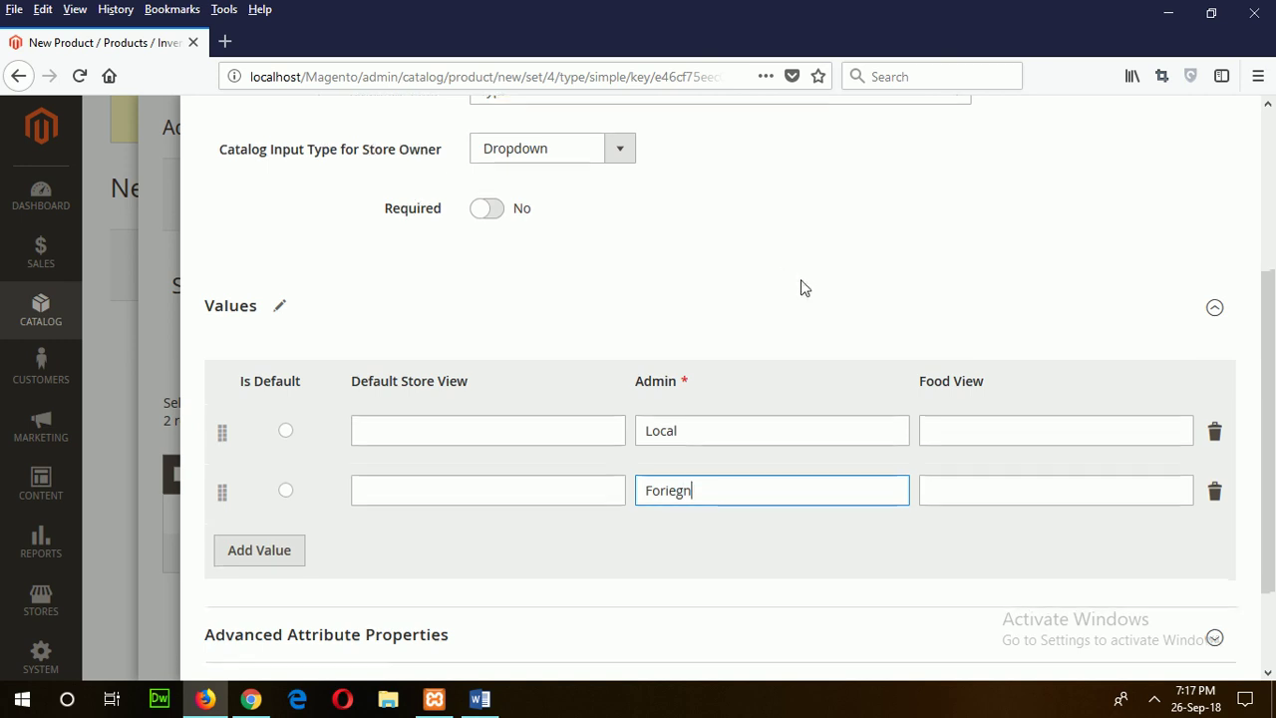
pyautogui.scroll(-2, 800, 285)
pyautogui.scroll(5, 800, 285)
pyautogui.scroll(-4, 801, 285)
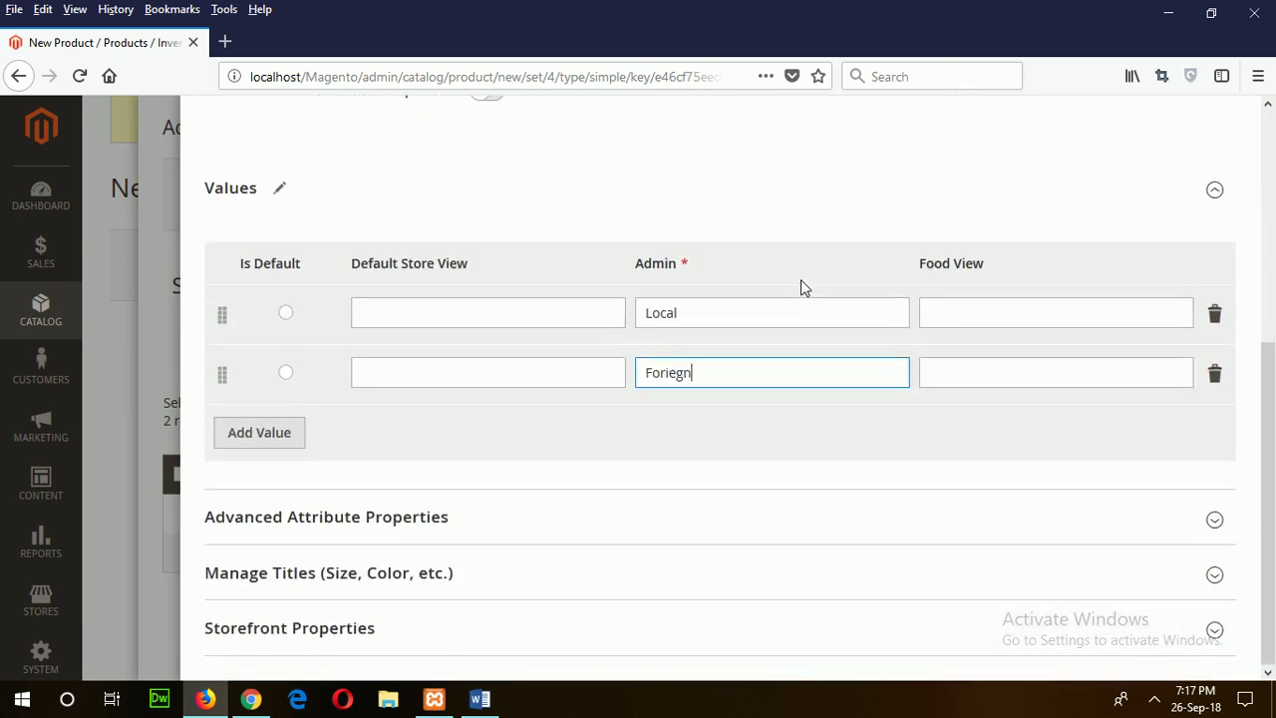
pyautogui.scroll(4, 800, 285)
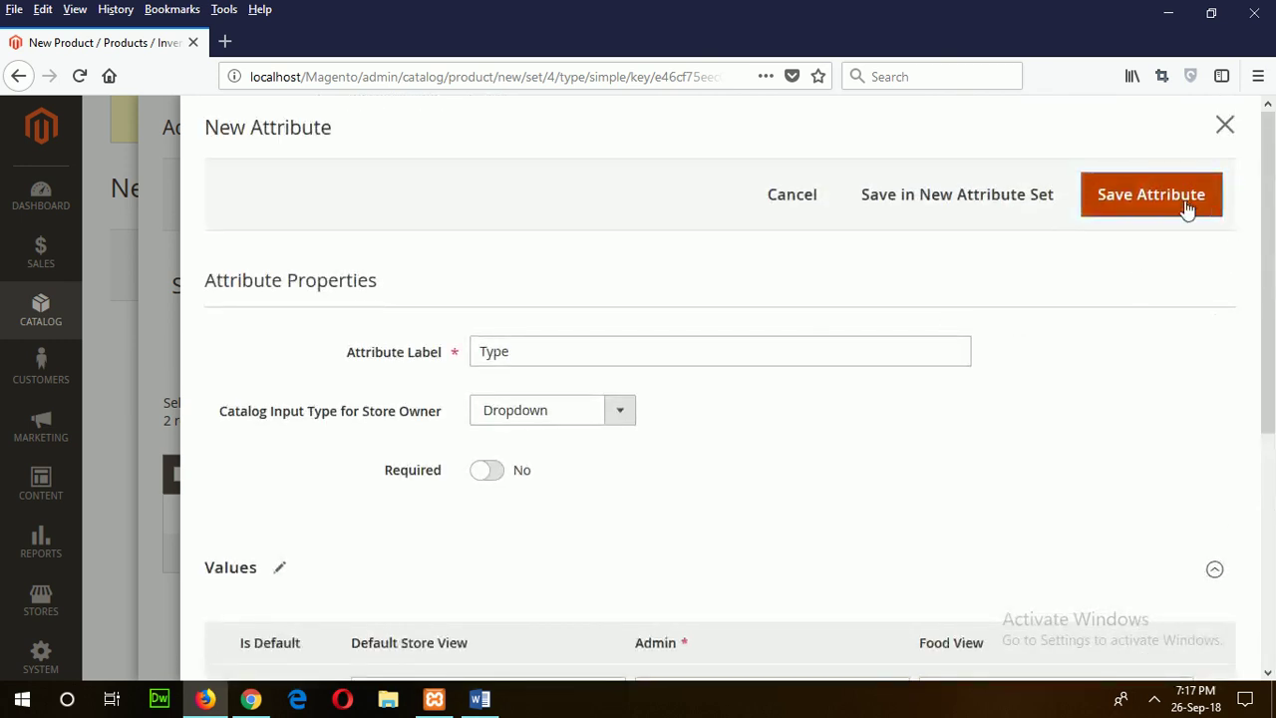
pyautogui.click(1187, 207)
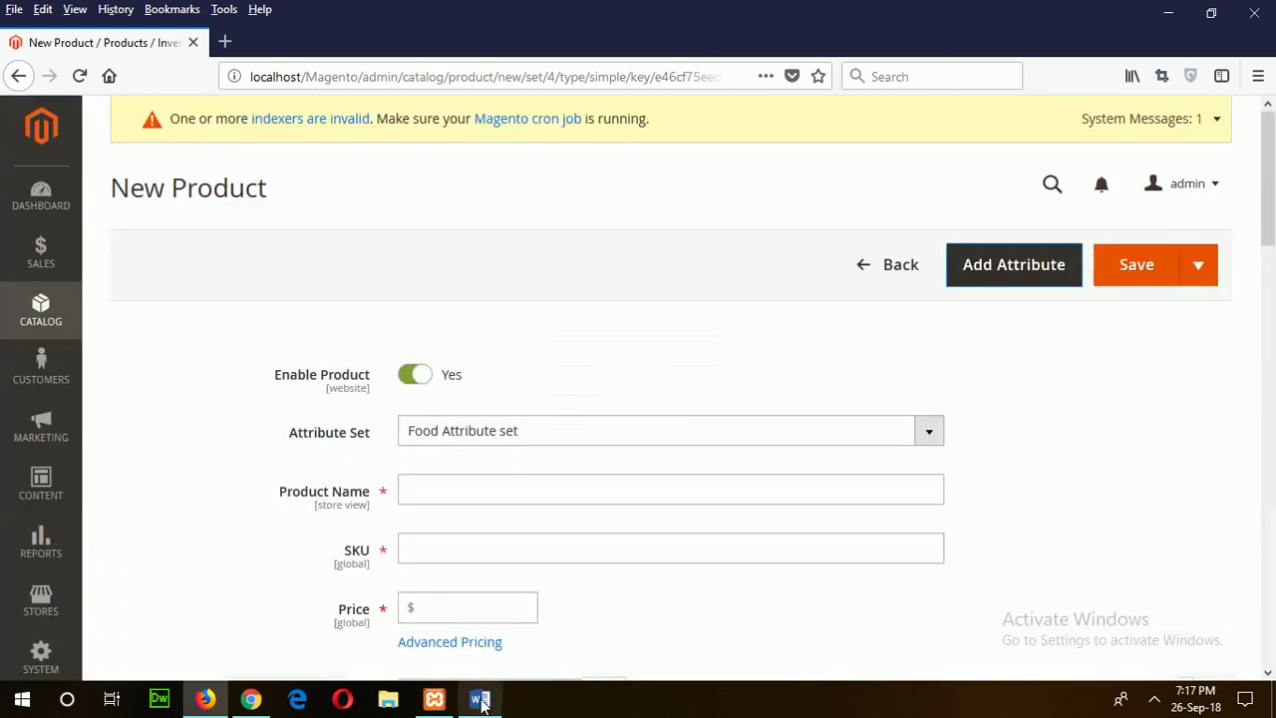
# Step: Check the attribute names in the Word plan, then create and save a text field attribute labelled Company in Magento
pyautogui.click(480, 698)
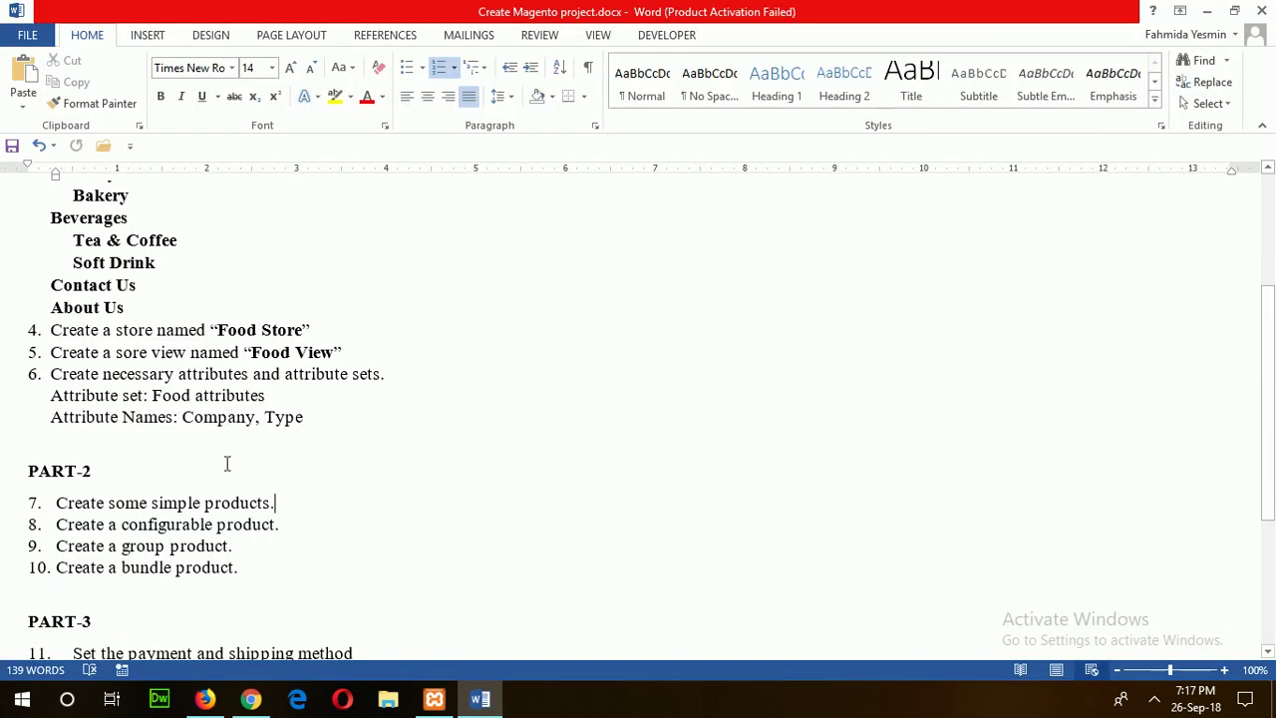
pyautogui.click(204, 699)
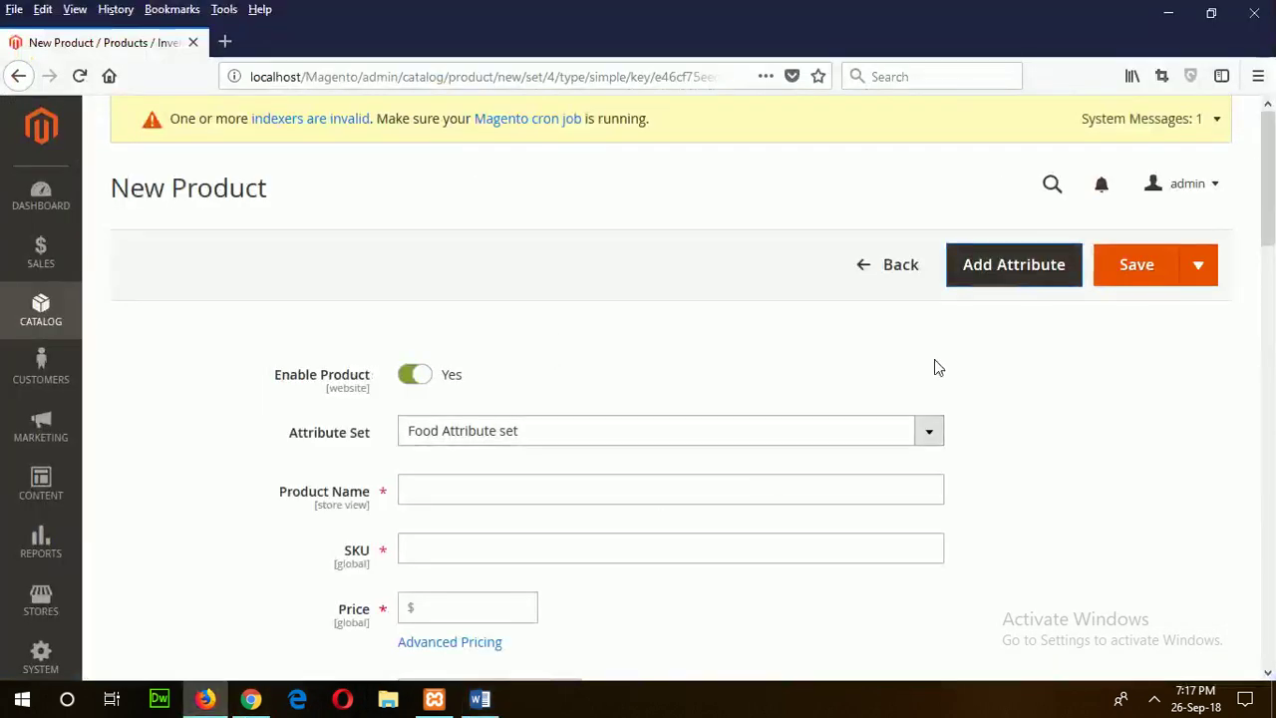
pyautogui.click(1009, 286)
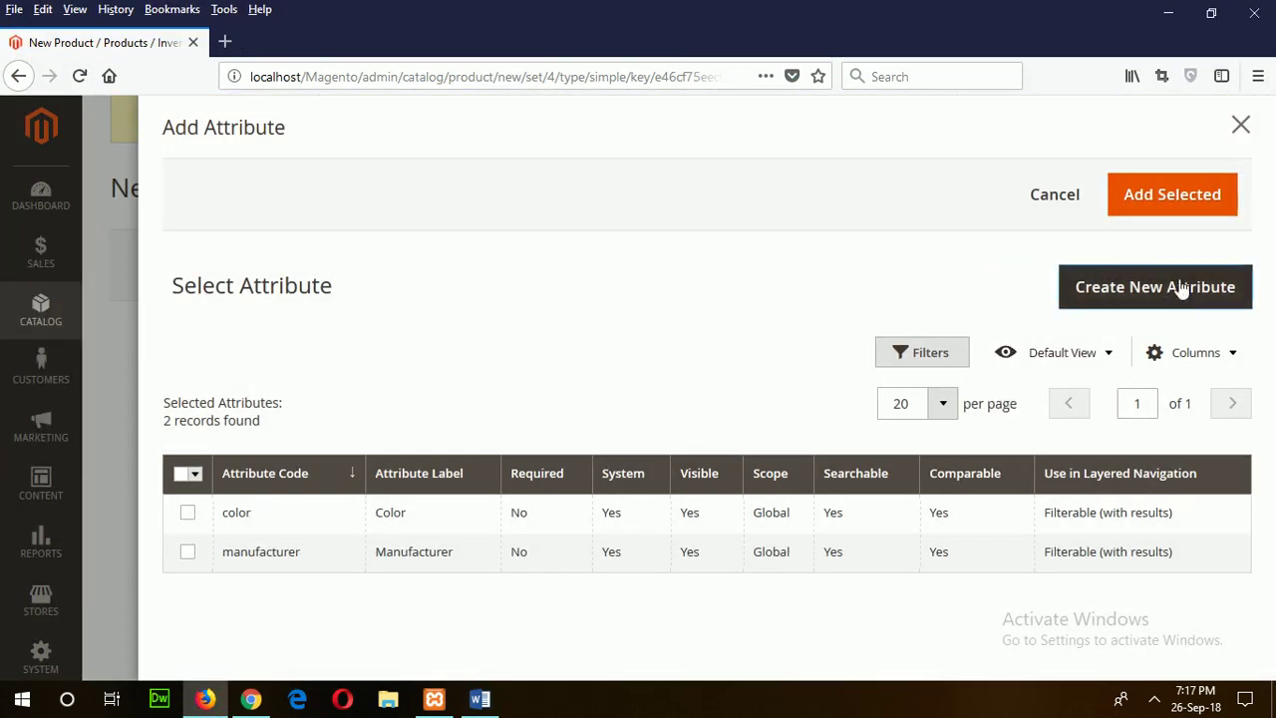
pyautogui.click(1181, 288)
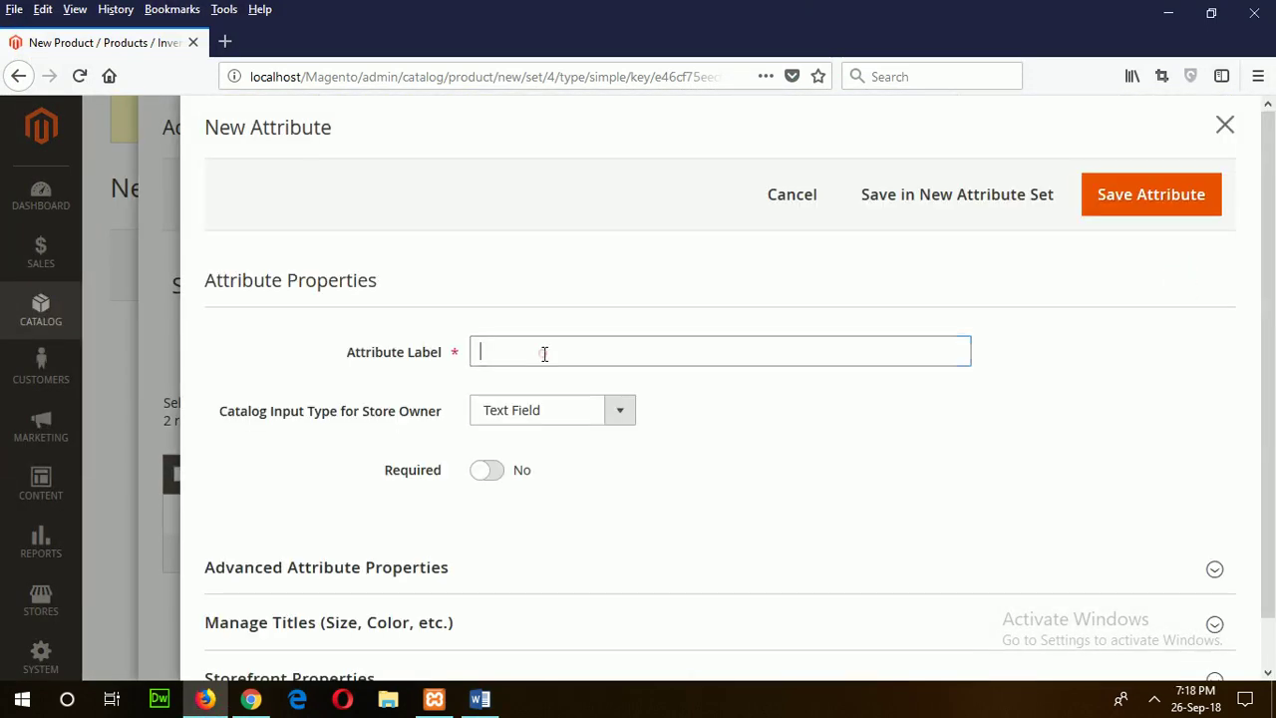
pyautogui.write('Company')
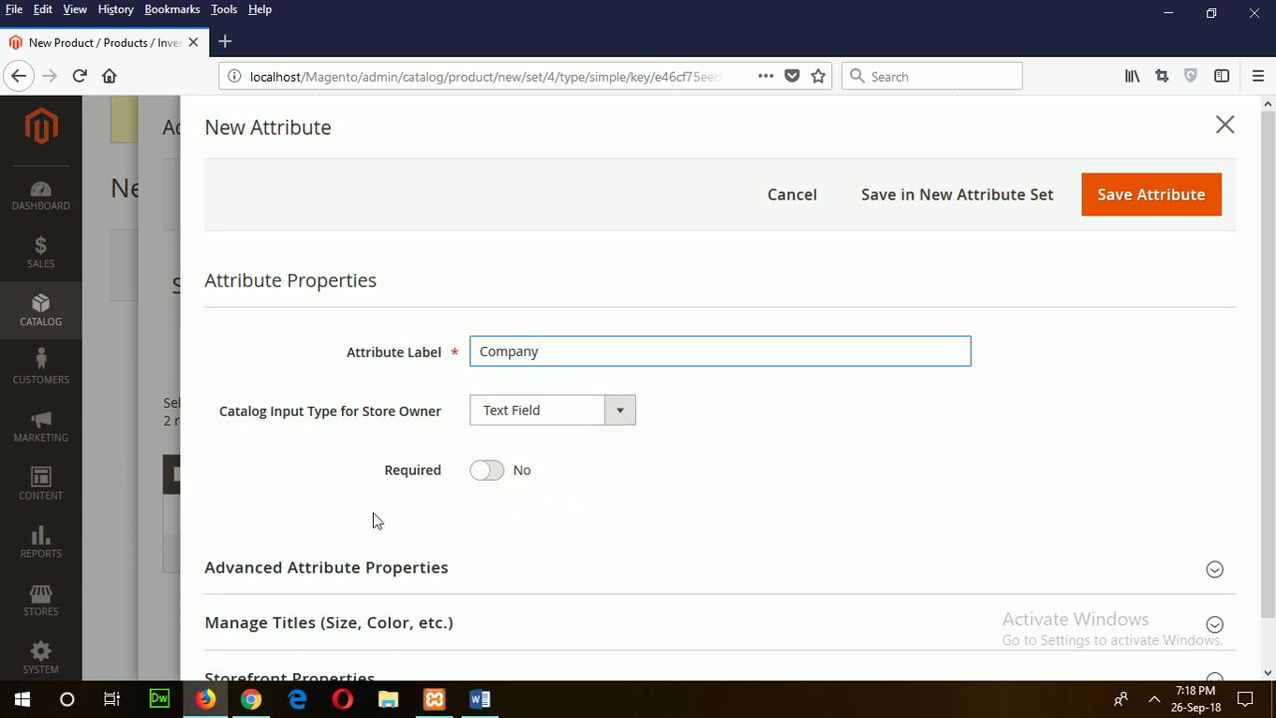
pyautogui.scroll(-1, 615, 494)
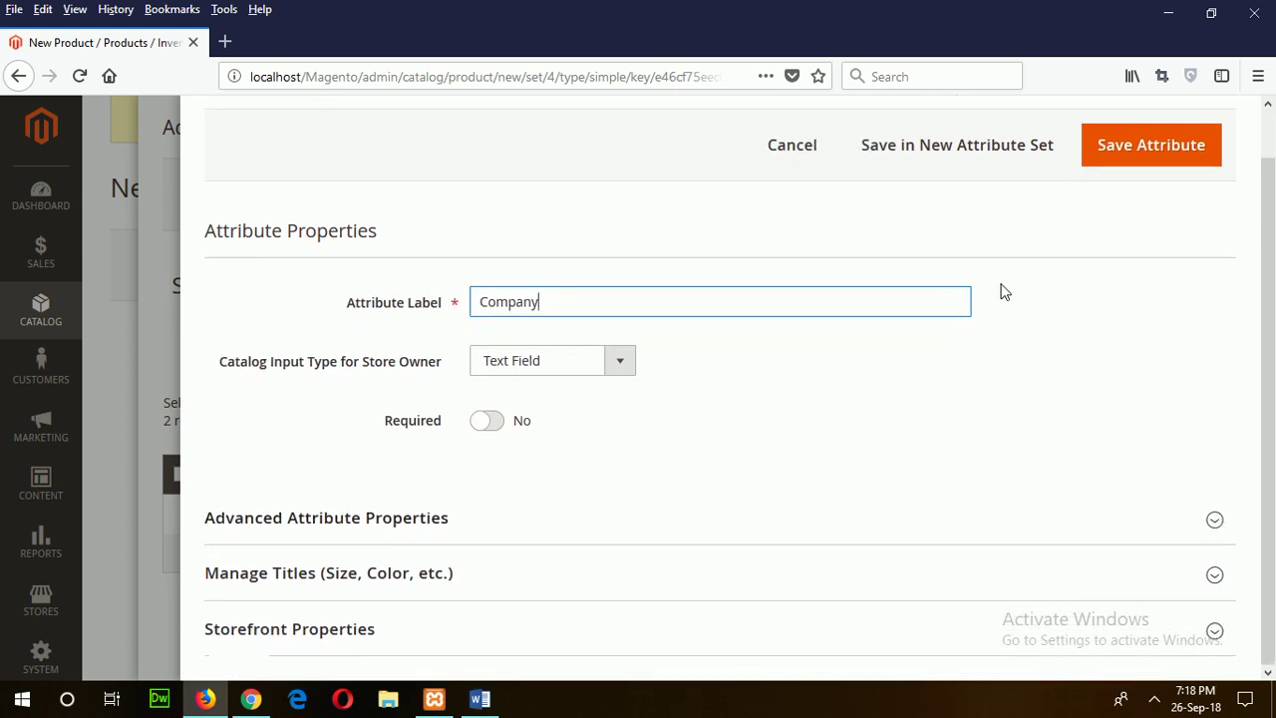
pyautogui.click(1196, 153)
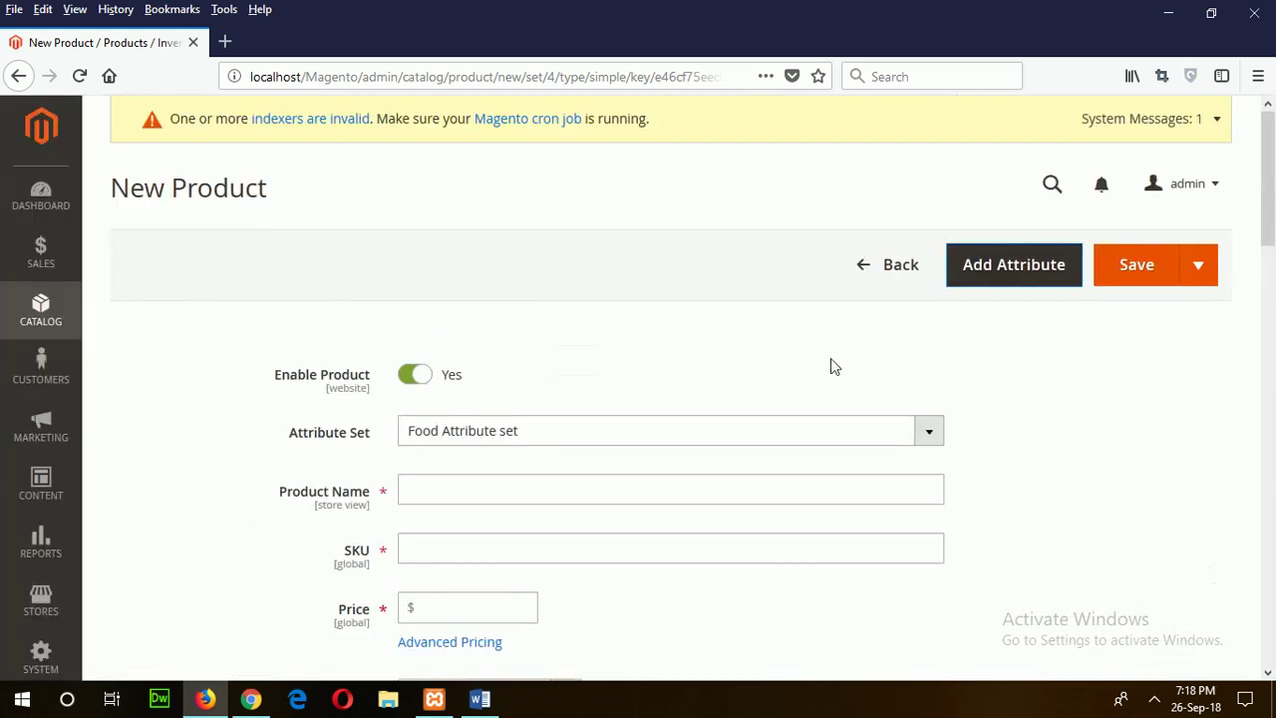
# Step: Check the new product's Attributes section for the Type and Company fields and review the Type choices
pyautogui.scroll(-3, 535, 495)
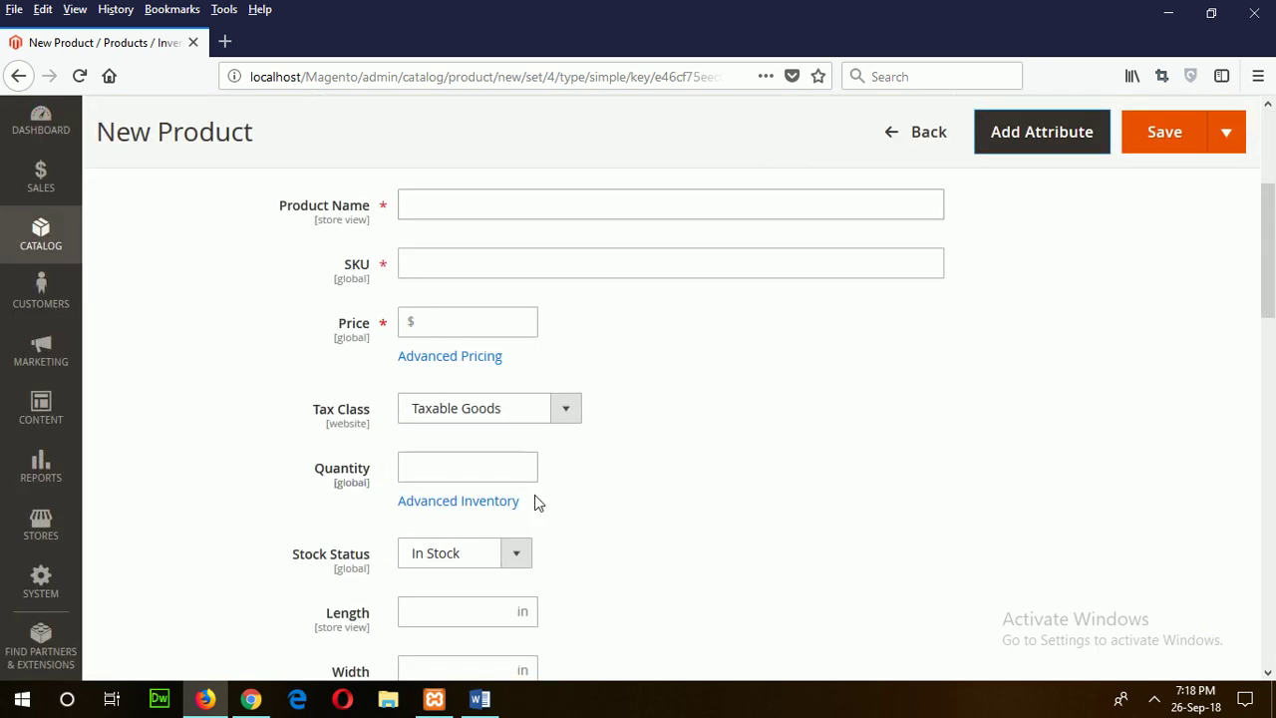
pyautogui.scroll(-7, 535, 495)
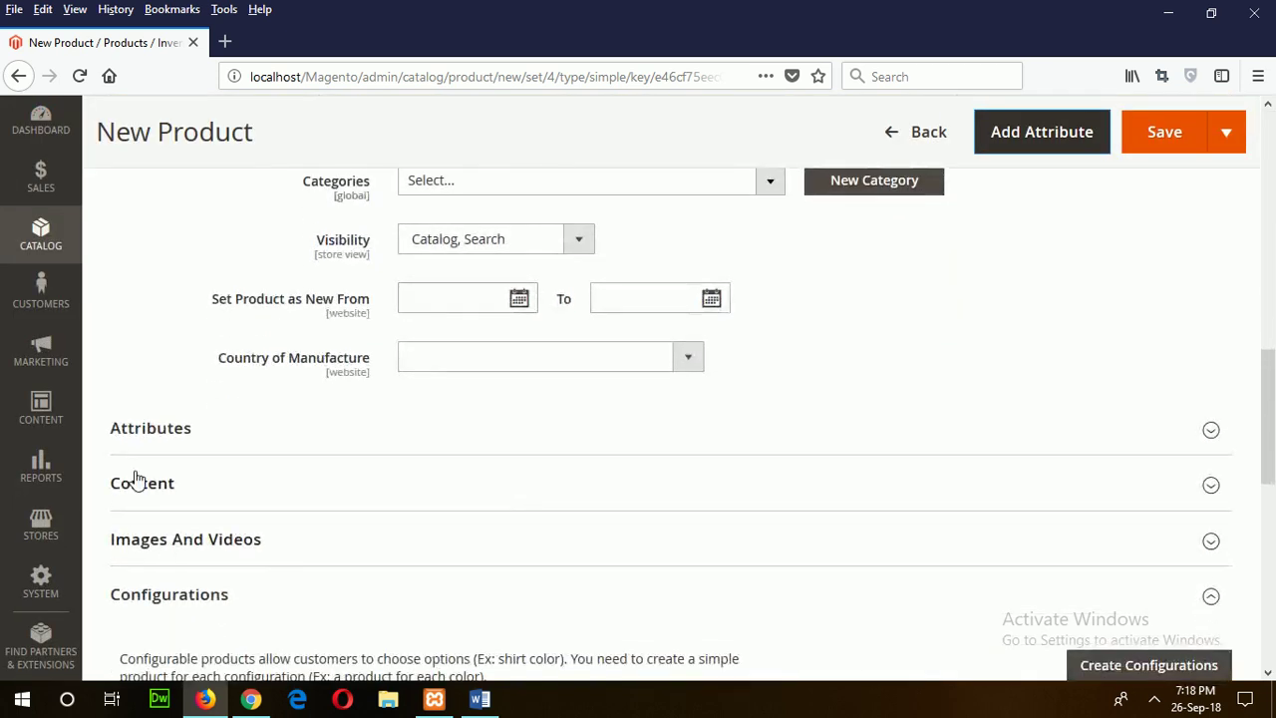
pyautogui.click(168, 438)
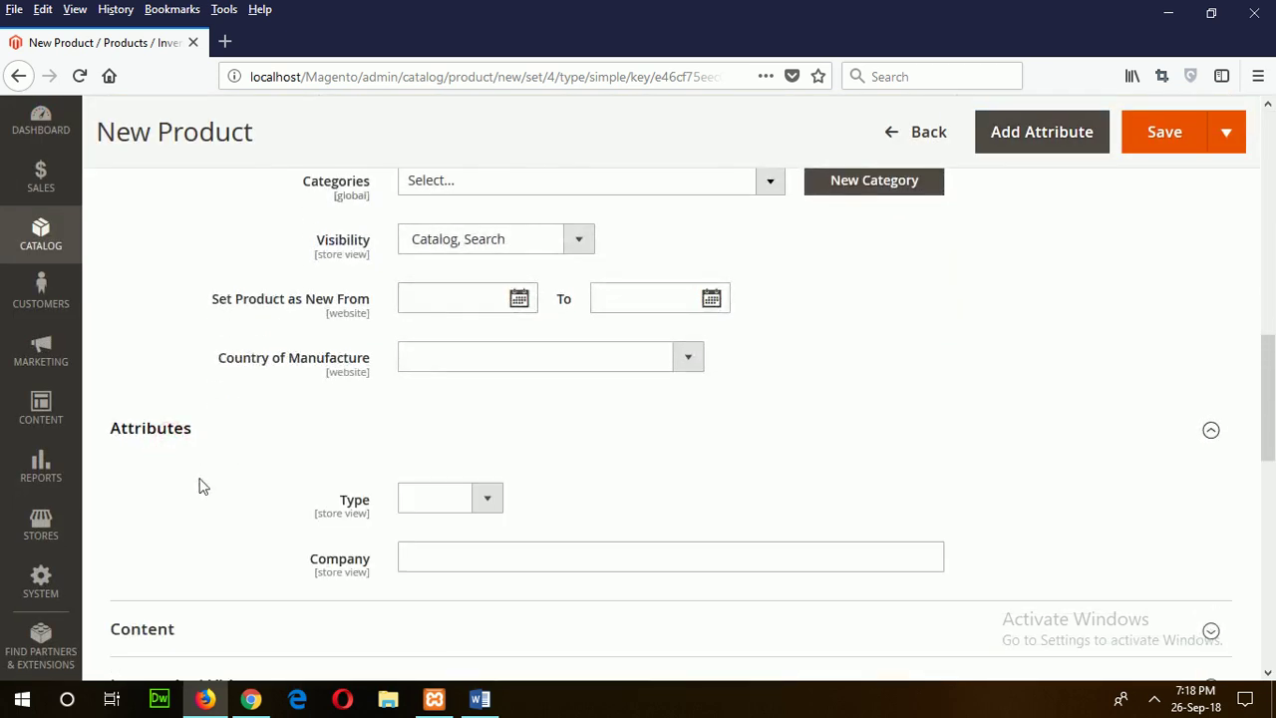
pyautogui.click(483, 498)
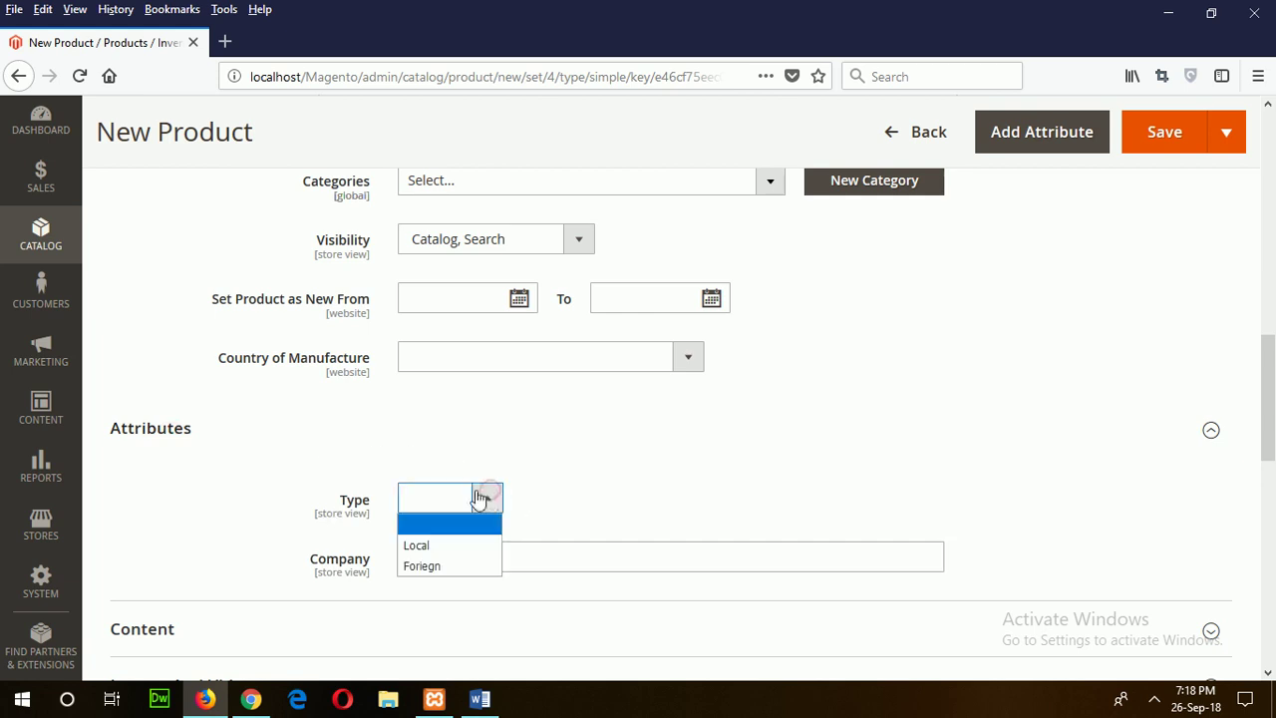
pyautogui.click(690, 491)
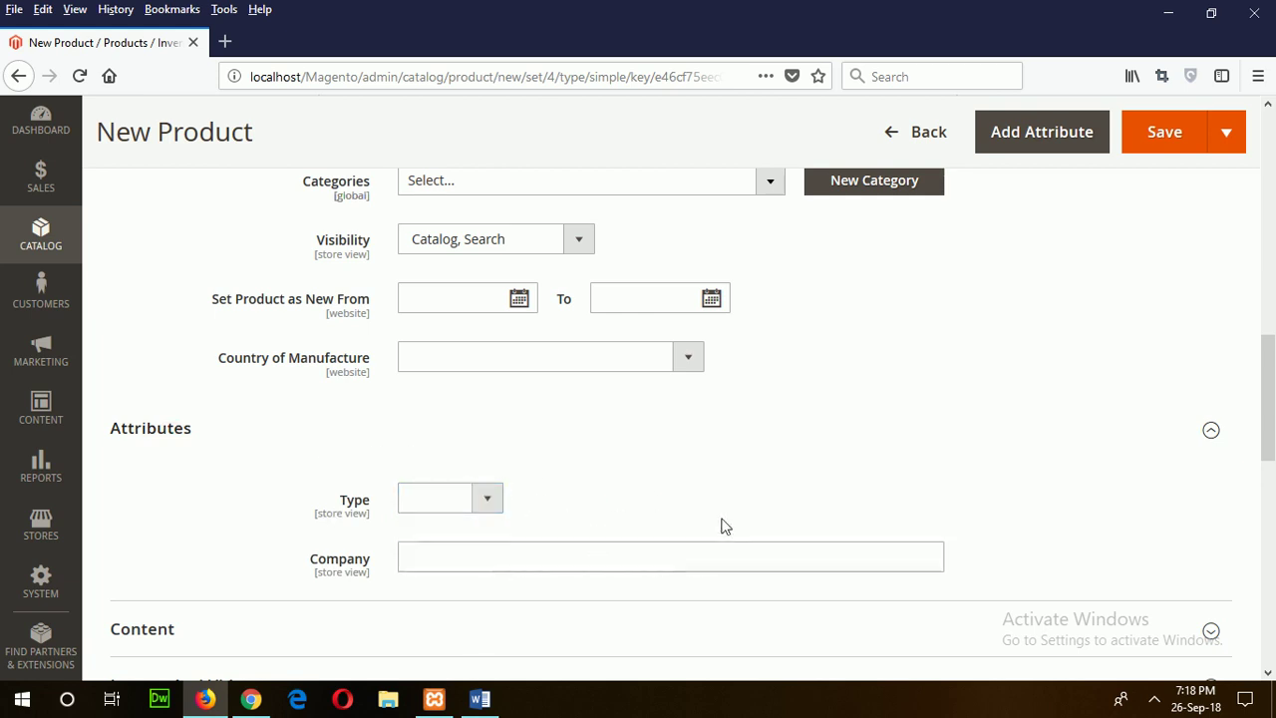
pyautogui.scroll(10, 725, 527)
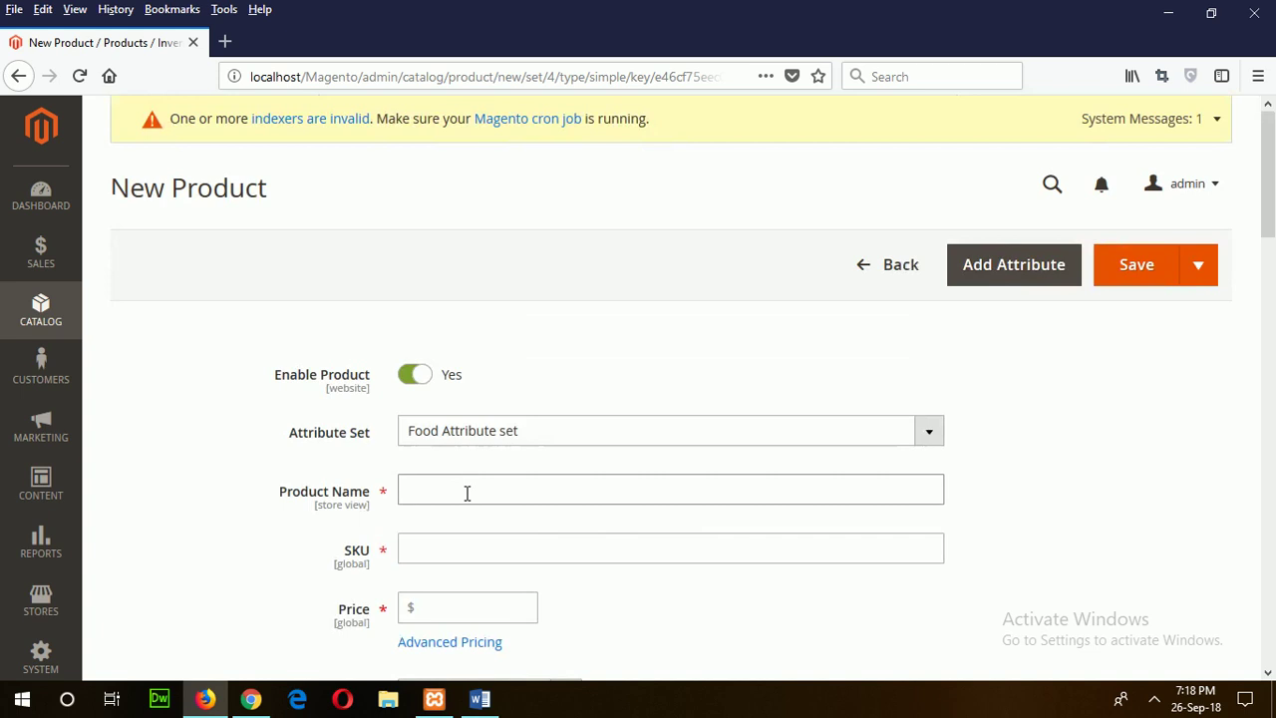
# Step: Name the new product Butter and set its price to $2
pyautogui.click(466, 492)
pyautogui.write('Butter')
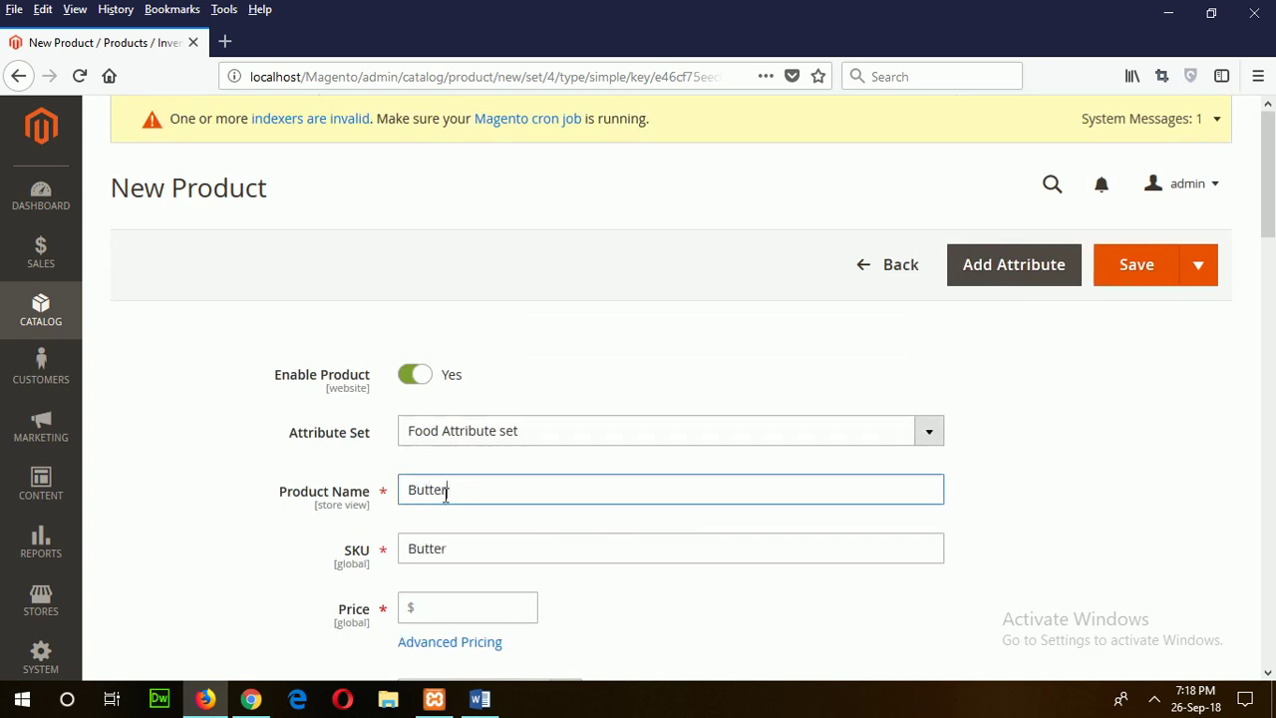
pyautogui.scroll(-3, 468, 479)
pyautogui.click(456, 414)
pyautogui.write('2')
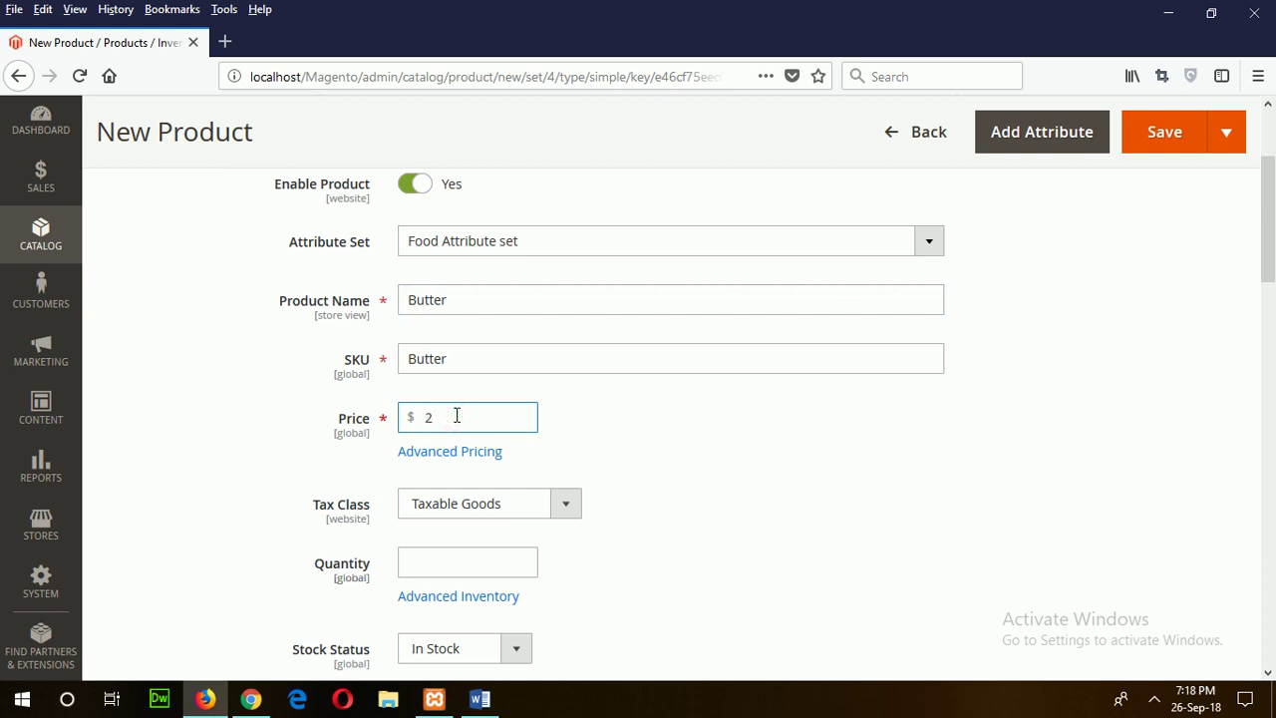
# Step: Set the Butter product's quantity to 200 and its weight to 0.1 lbs
pyautogui.click(437, 566)
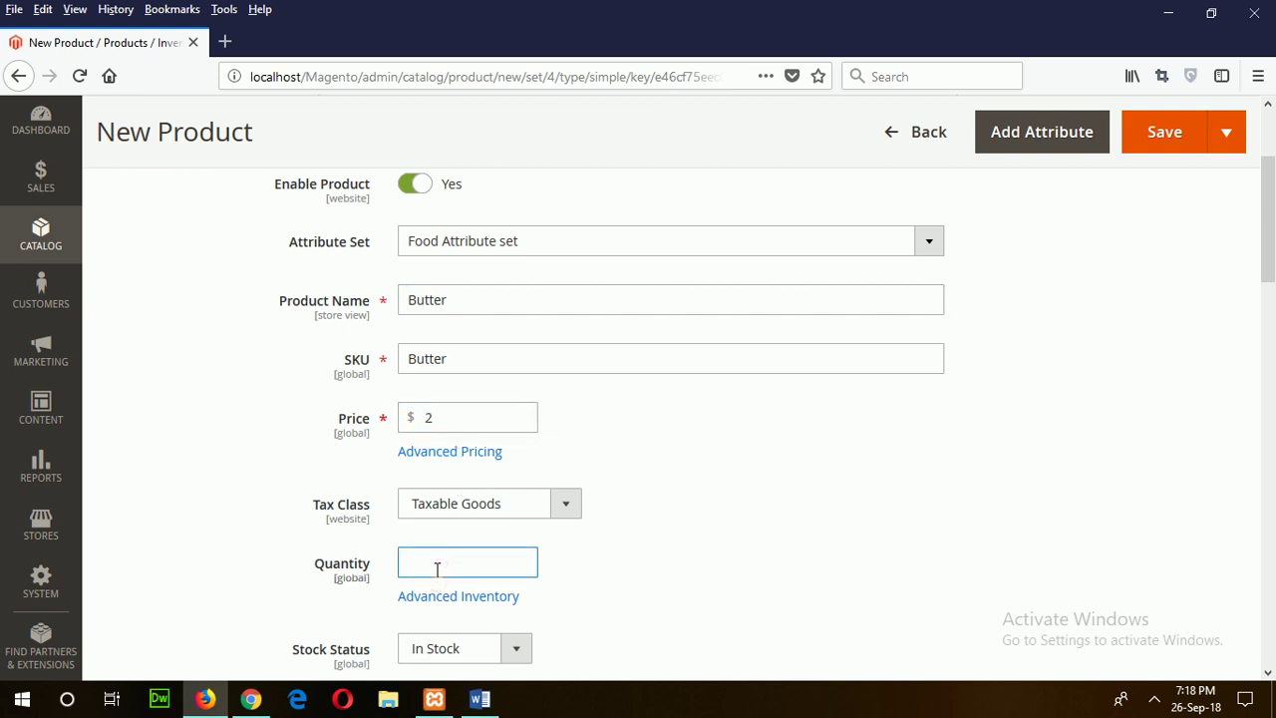
pyautogui.scroll(-3, 444, 564)
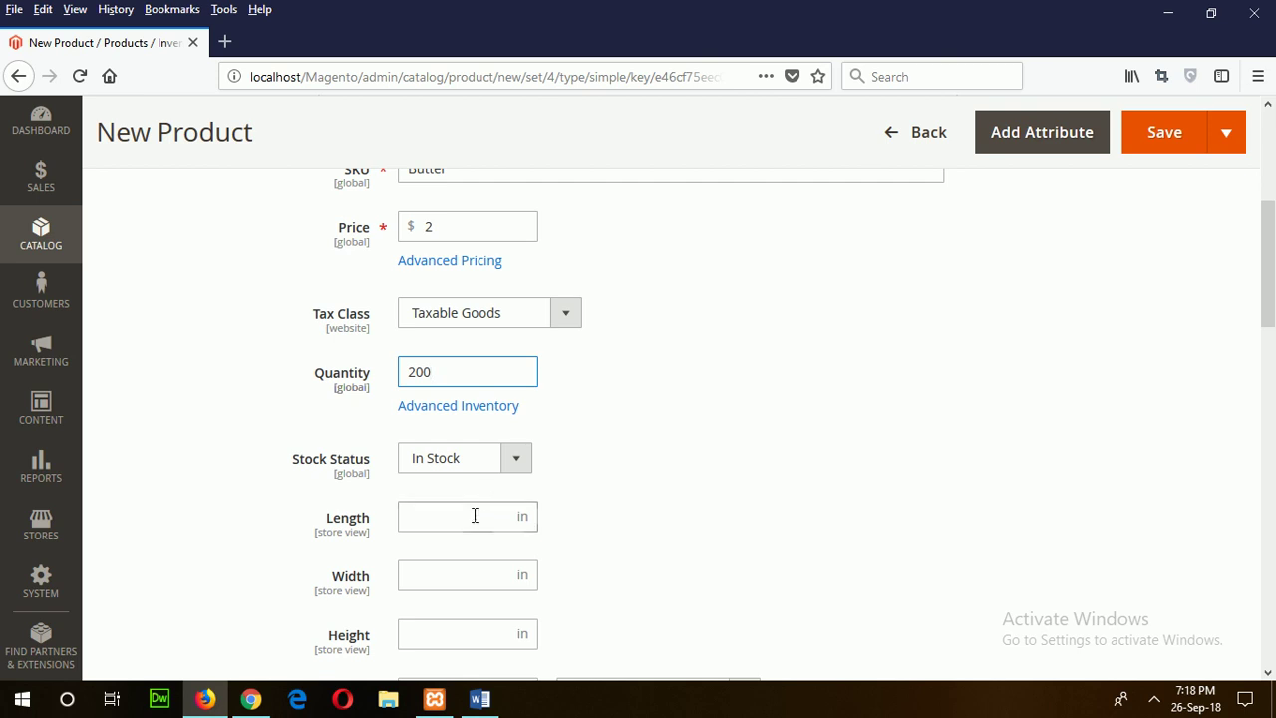
pyautogui.scroll(-5, 475, 515)
pyautogui.click(468, 418)
pyautogui.write('0.1')
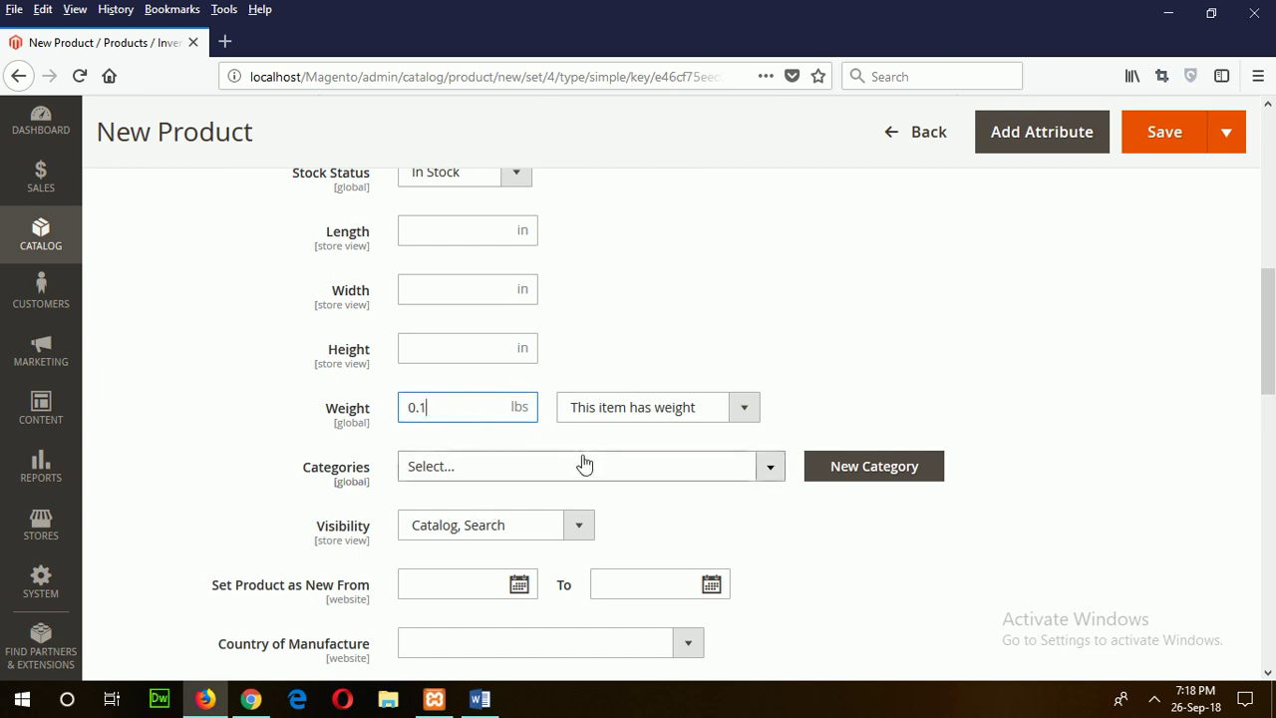
# Step: Assign the Butter product to the Home, Dairy-Bakery and Dairy categories
pyautogui.click(584, 459)
pyautogui.scroll(-2, 600, 485)
pyautogui.scroll(-1, 600, 484)
pyautogui.click(479, 445)
pyautogui.click(445, 486)
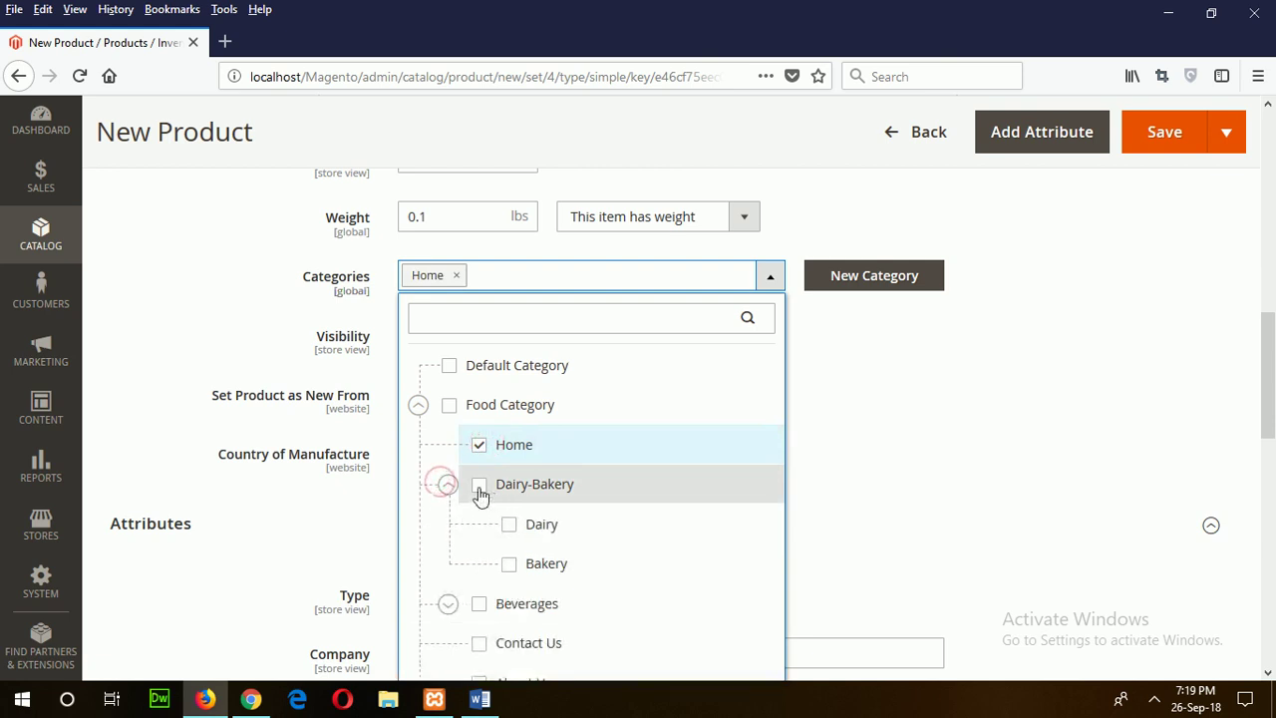
pyautogui.click(478, 485)
pyautogui.click(510, 525)
pyautogui.scroll(-3, 644, 526)
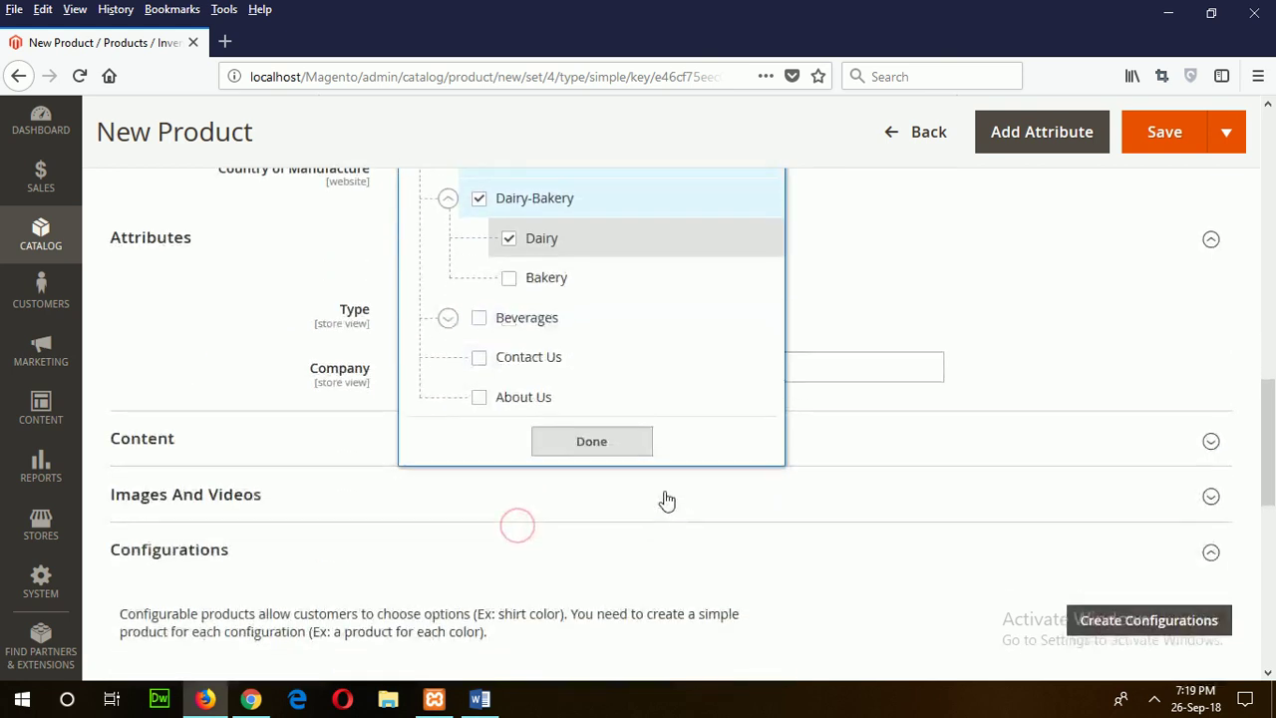
pyautogui.click(644, 443)
# Step: Set the Butter product as new from 09/3/2018 to 09/26/2019
pyautogui.scroll(2, 842, 413)
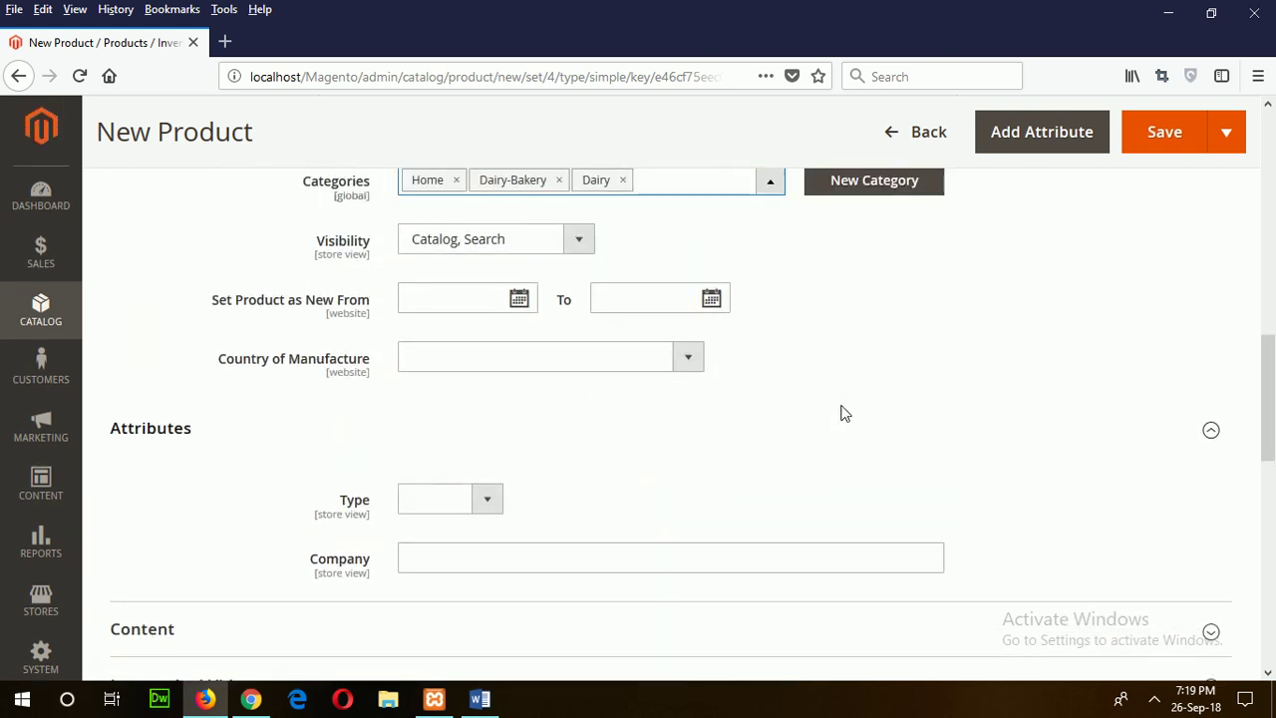
pyautogui.click(519, 309)
pyautogui.scroll(3, 635, 182)
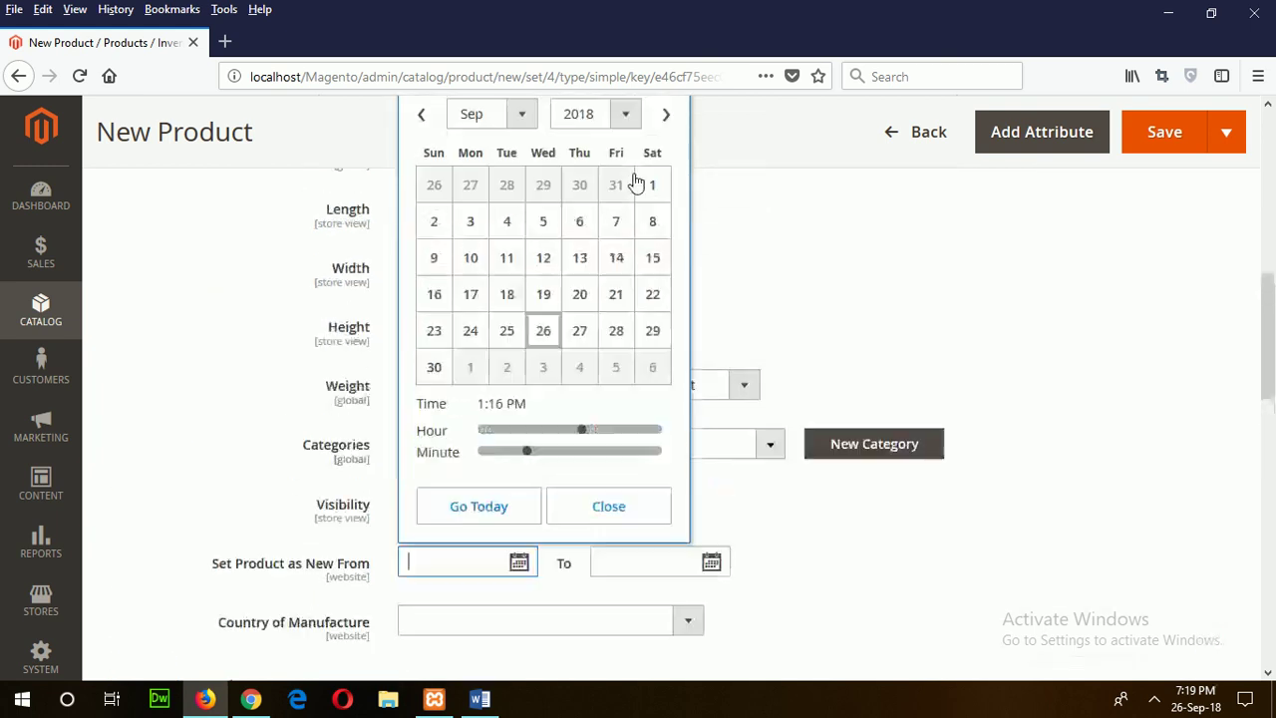
pyautogui.click(480, 244)
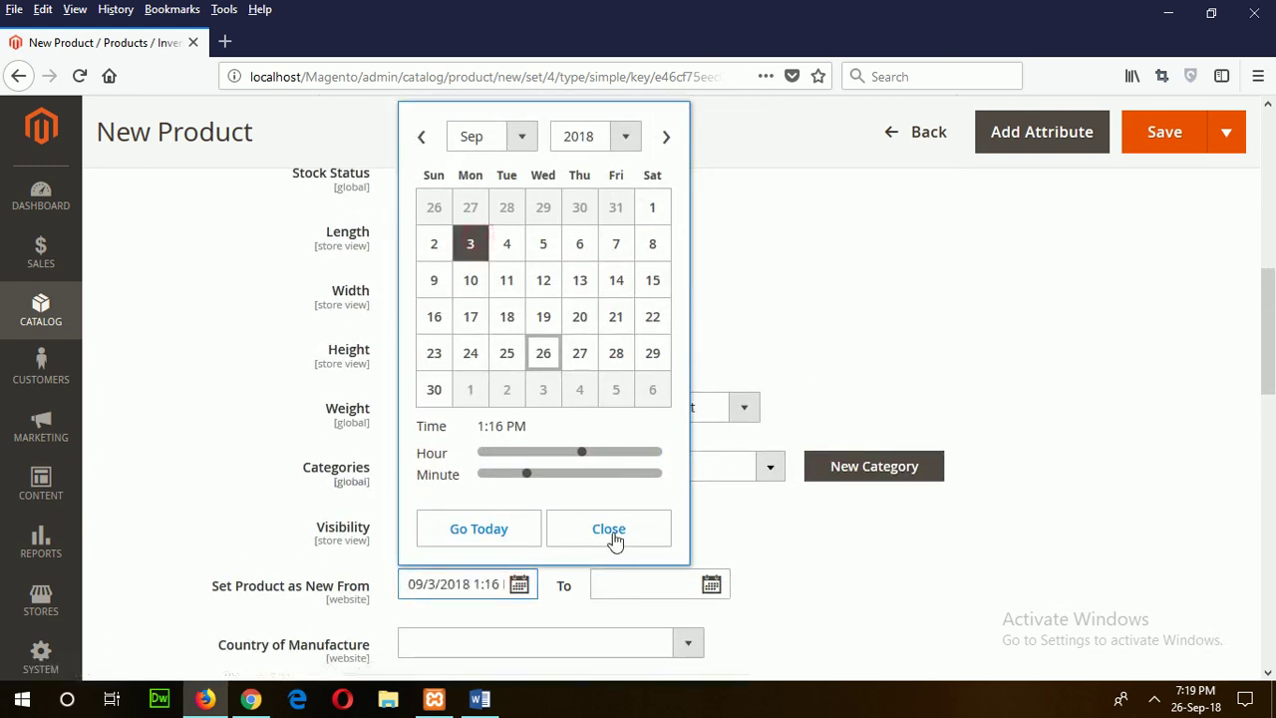
pyautogui.click(609, 527)
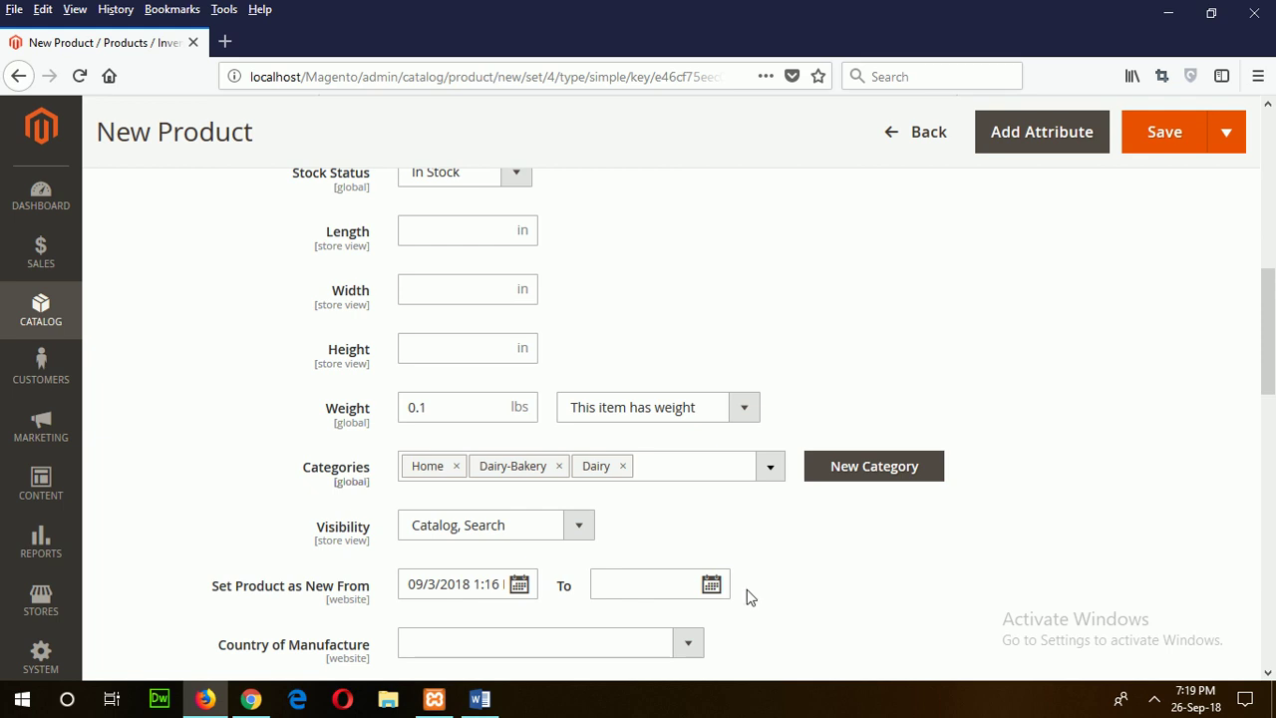
pyautogui.click(711, 584)
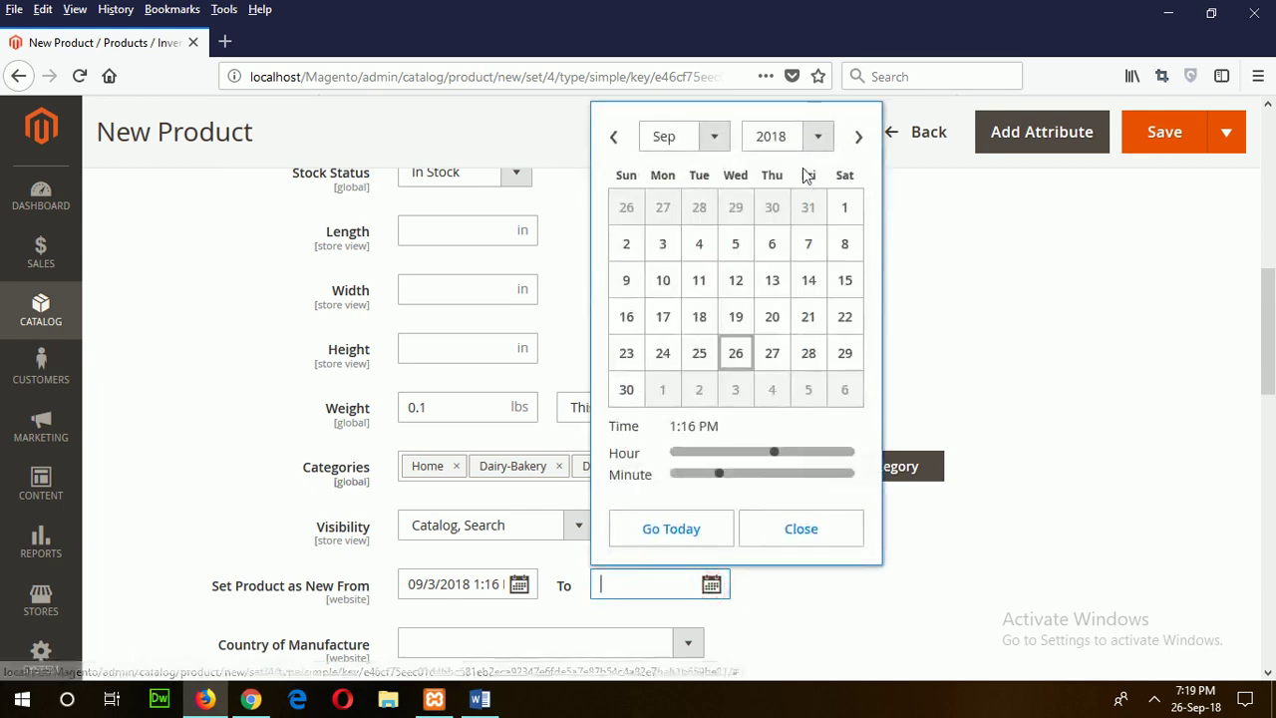
pyautogui.click(815, 137)
pyautogui.scroll(-3, 812, 289)
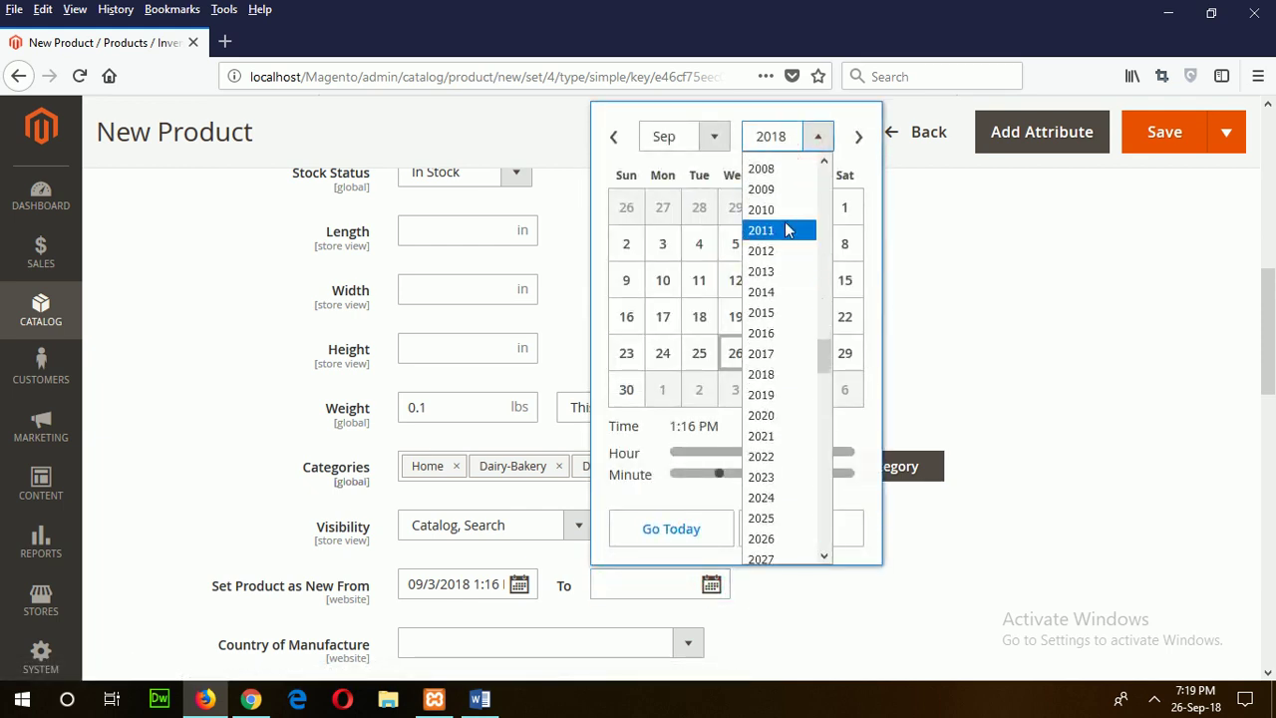
pyautogui.click(772, 396)
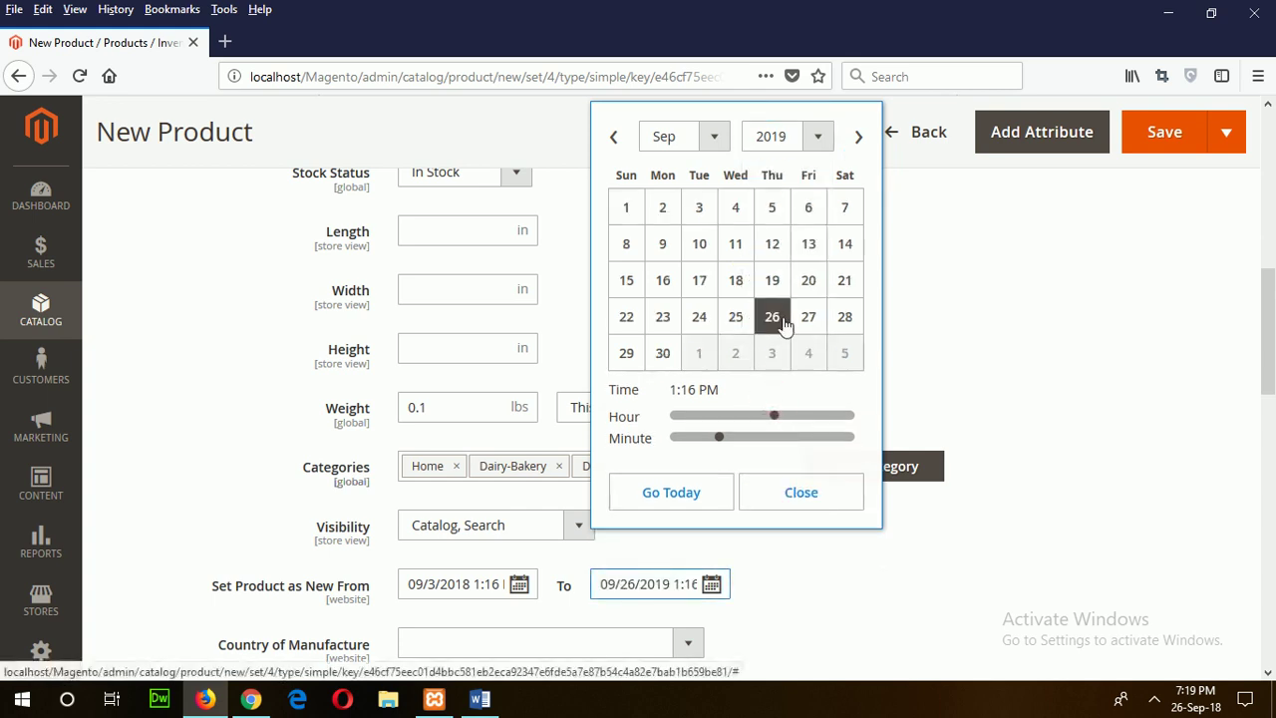
pyautogui.click(799, 497)
# Step: Choose Bangladesh as the Butter product's country of manufacture
pyautogui.scroll(-3, 927, 483)
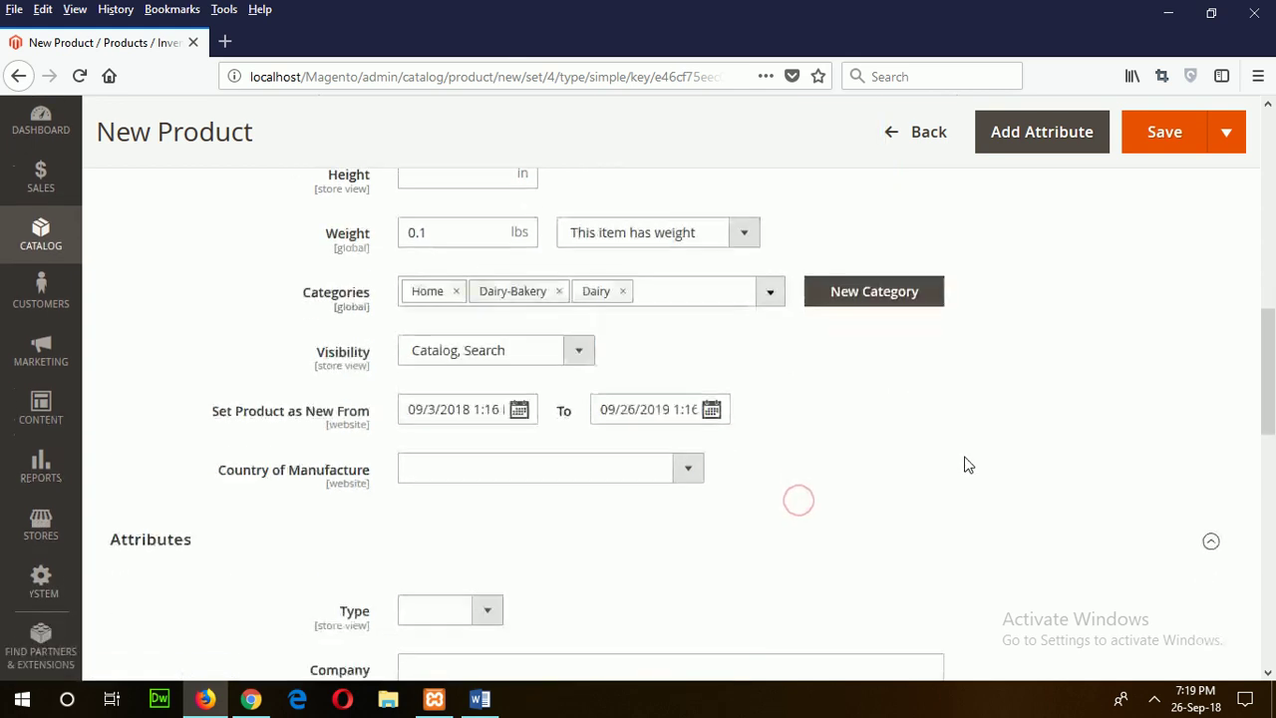
pyautogui.click(645, 454)
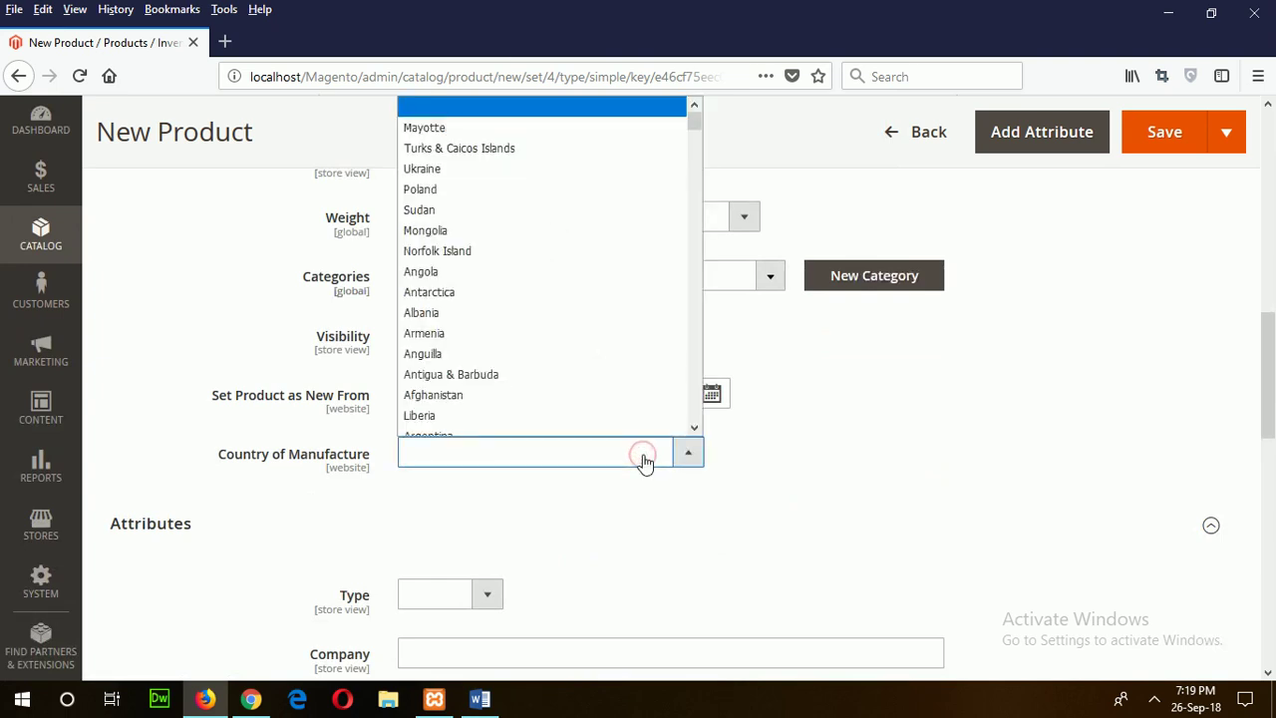
pyautogui.write('b')
pyautogui.scroll(-3, 598, 385)
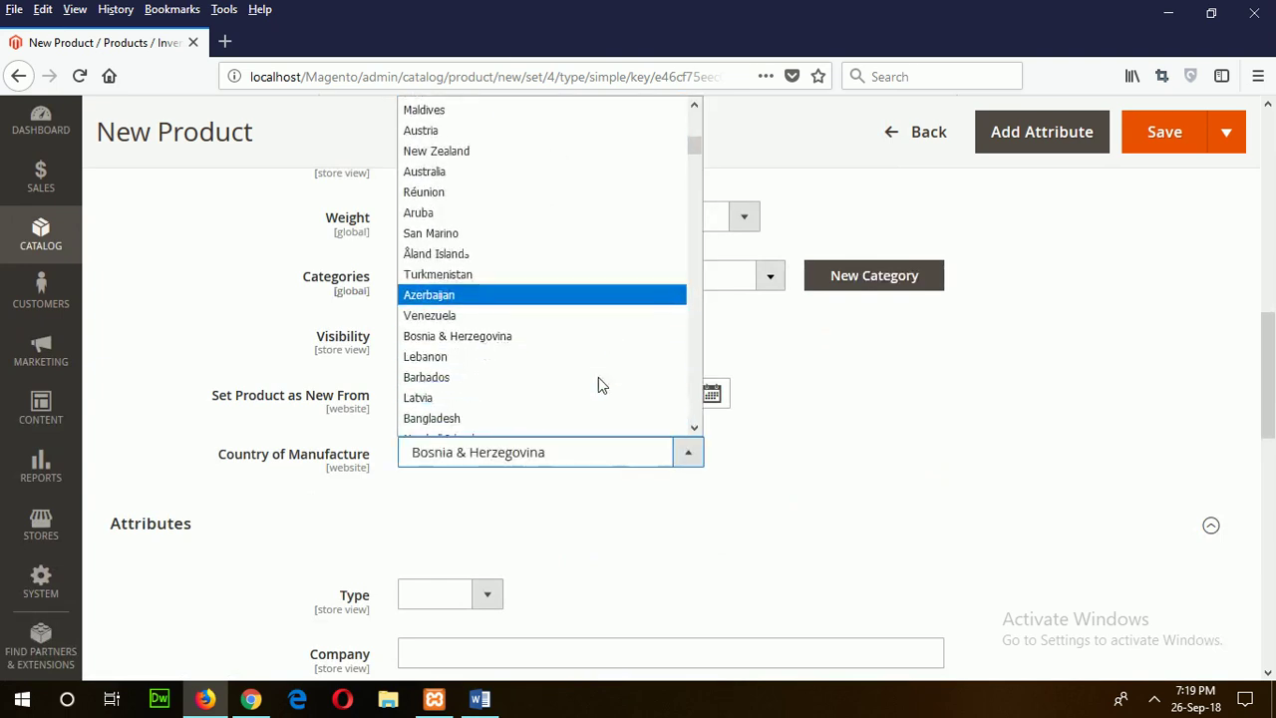
pyautogui.click(528, 331)
# Step: Set the Butter product's Type attribute to Local and its Company attribute to Milk Vita
pyautogui.scroll(-5, 834, 422)
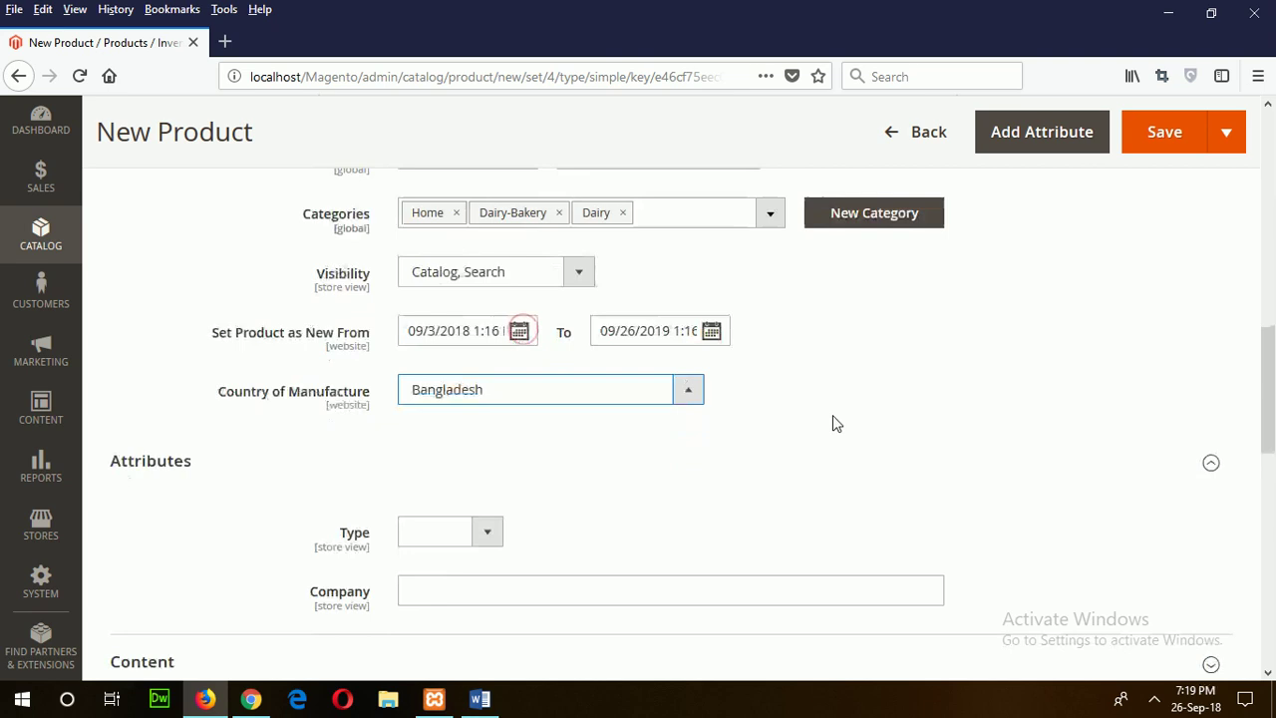
pyautogui.click(483, 307)
pyautogui.click(457, 355)
pyautogui.click(447, 365)
pyautogui.write('Milk Vita')
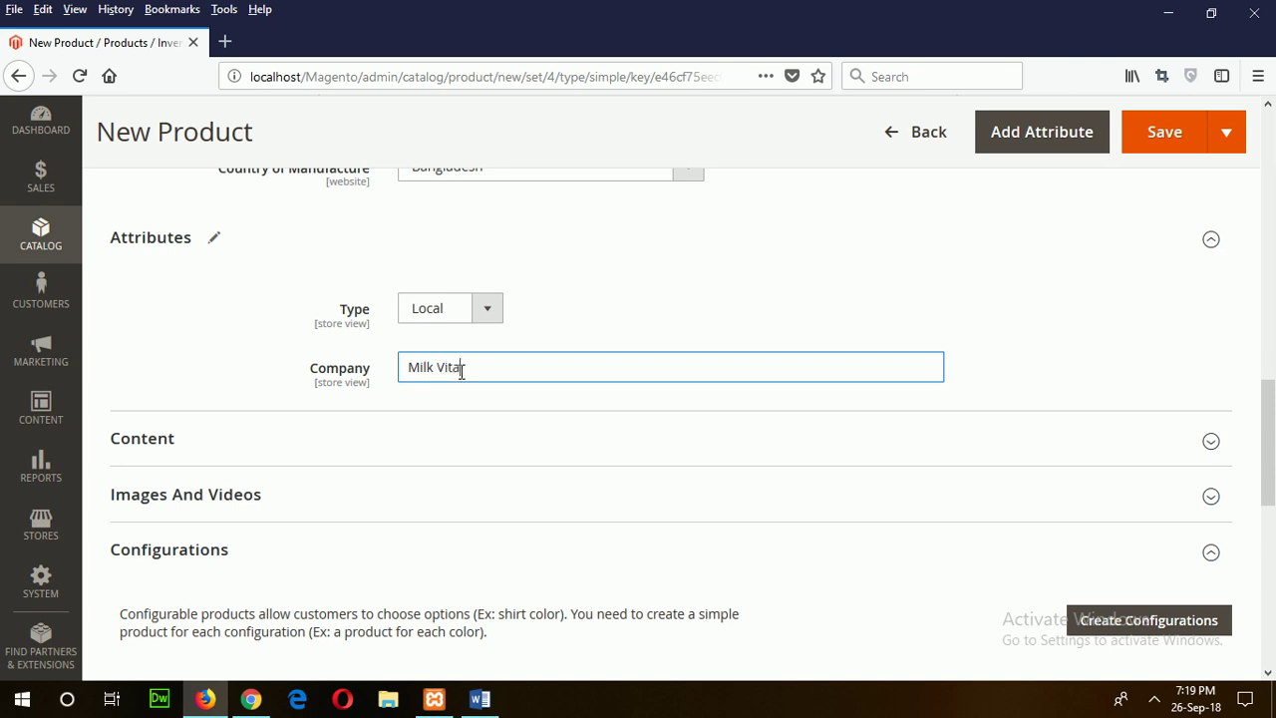
# Step: Upload dairy-3.PNG from the food folder as the Butter product's image
pyautogui.scroll(-2, 448, 375)
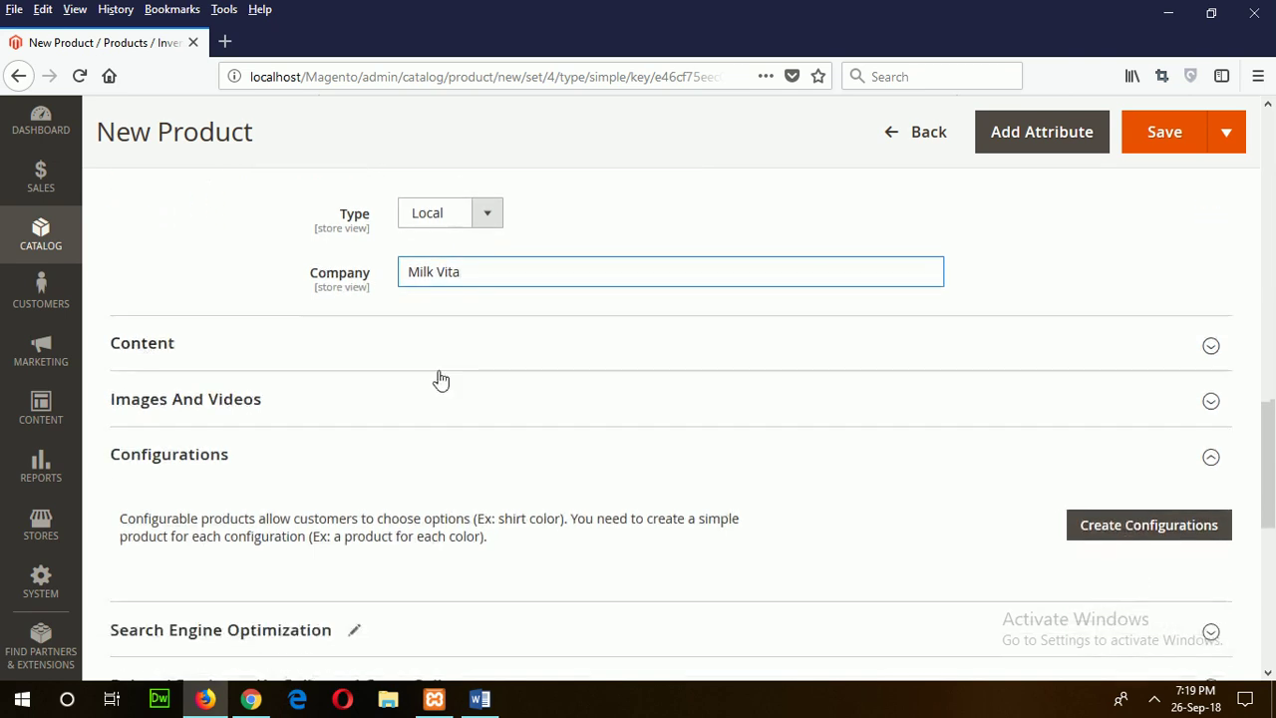
pyautogui.click(376, 402)
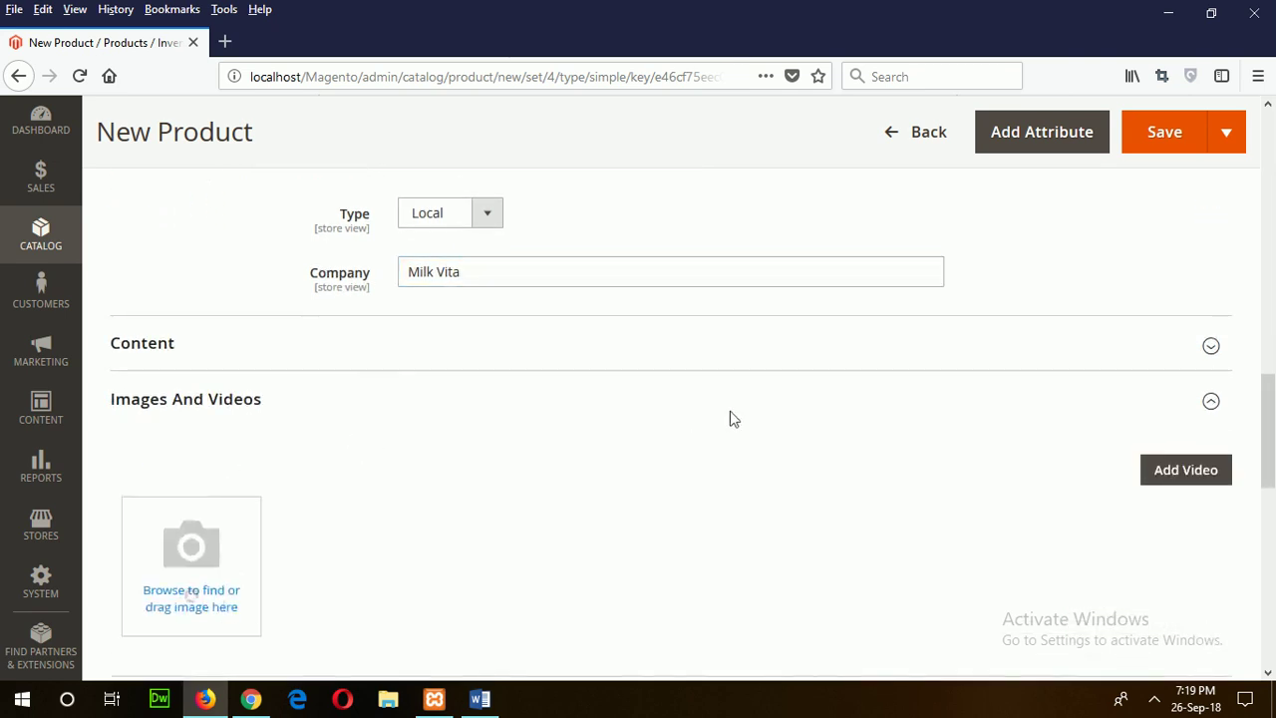
pyautogui.scroll(-1, 518, 299)
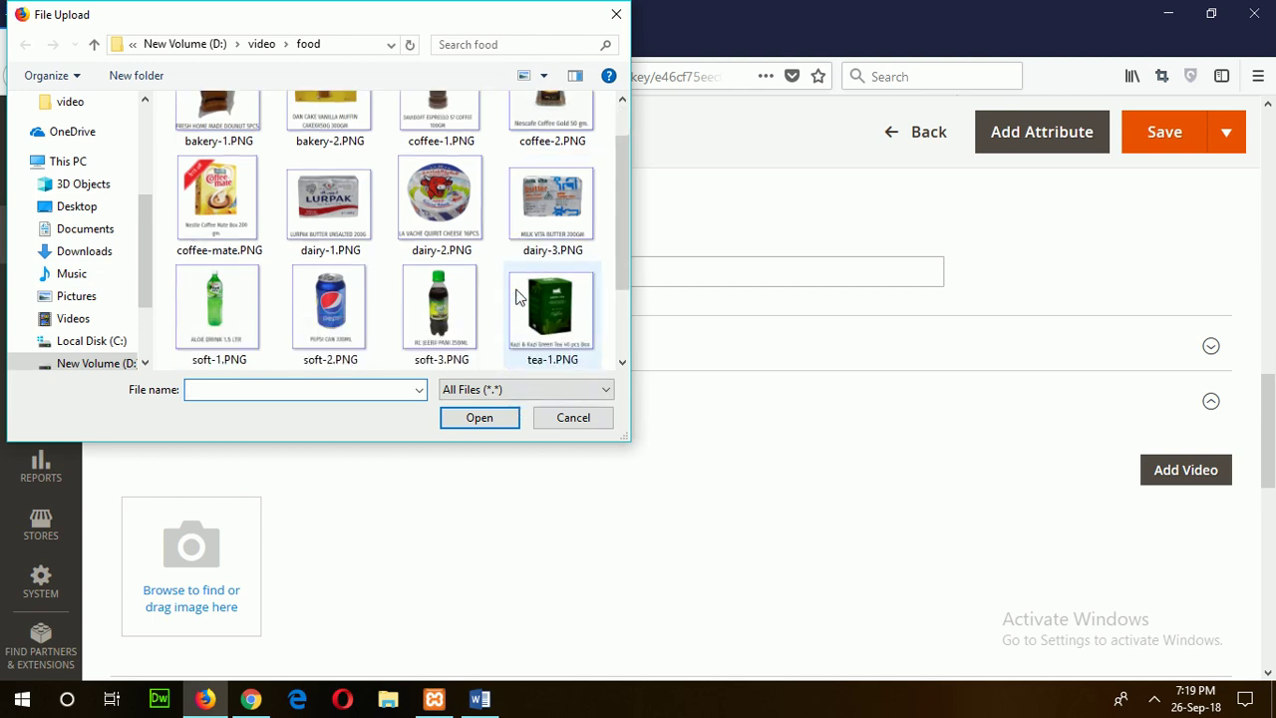
pyautogui.doubleClick(543, 209)
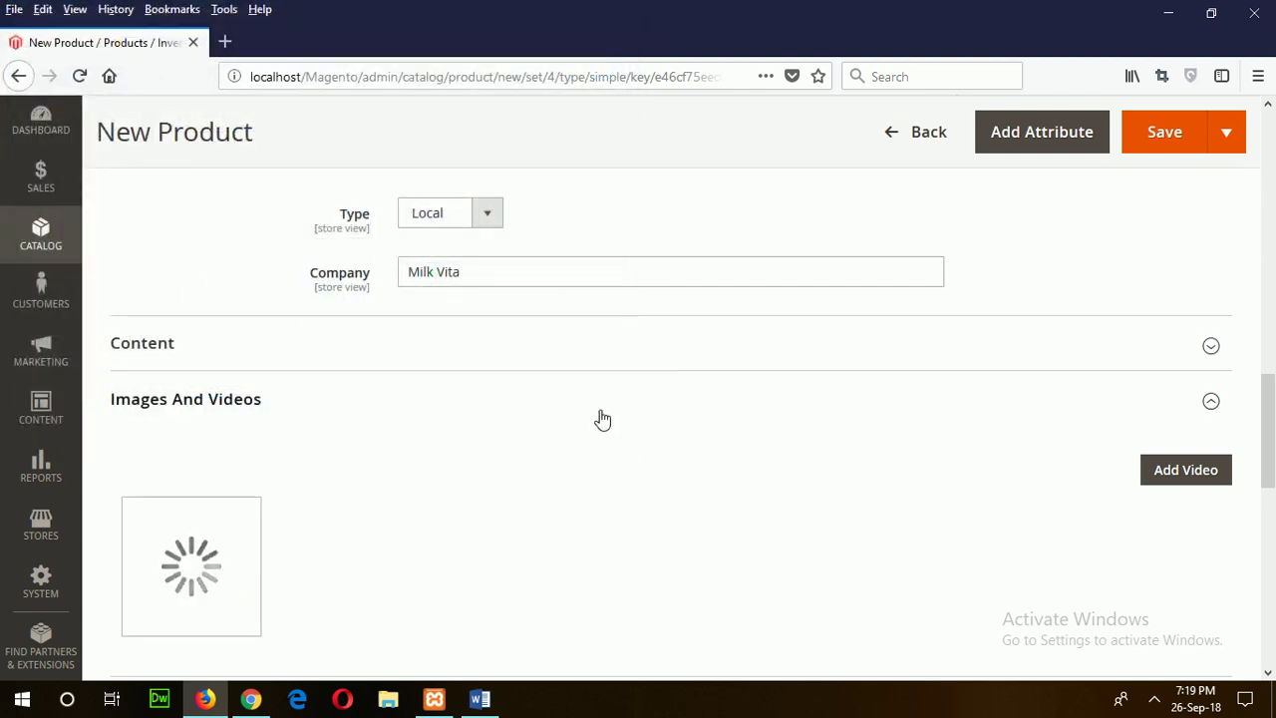
pyautogui.scroll(-4, 602, 418)
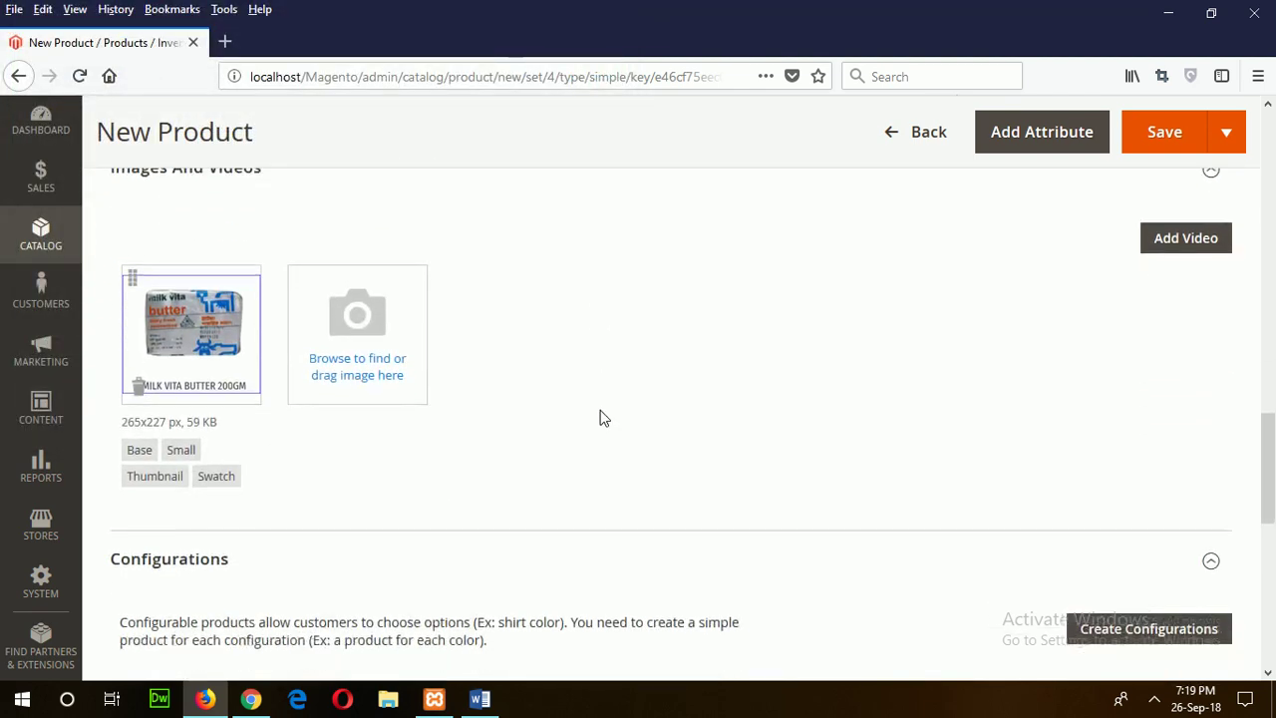
# Step: Assign the Butter product to the Online Food Provider website instead of Main Website
pyautogui.scroll(-9, 602, 419)
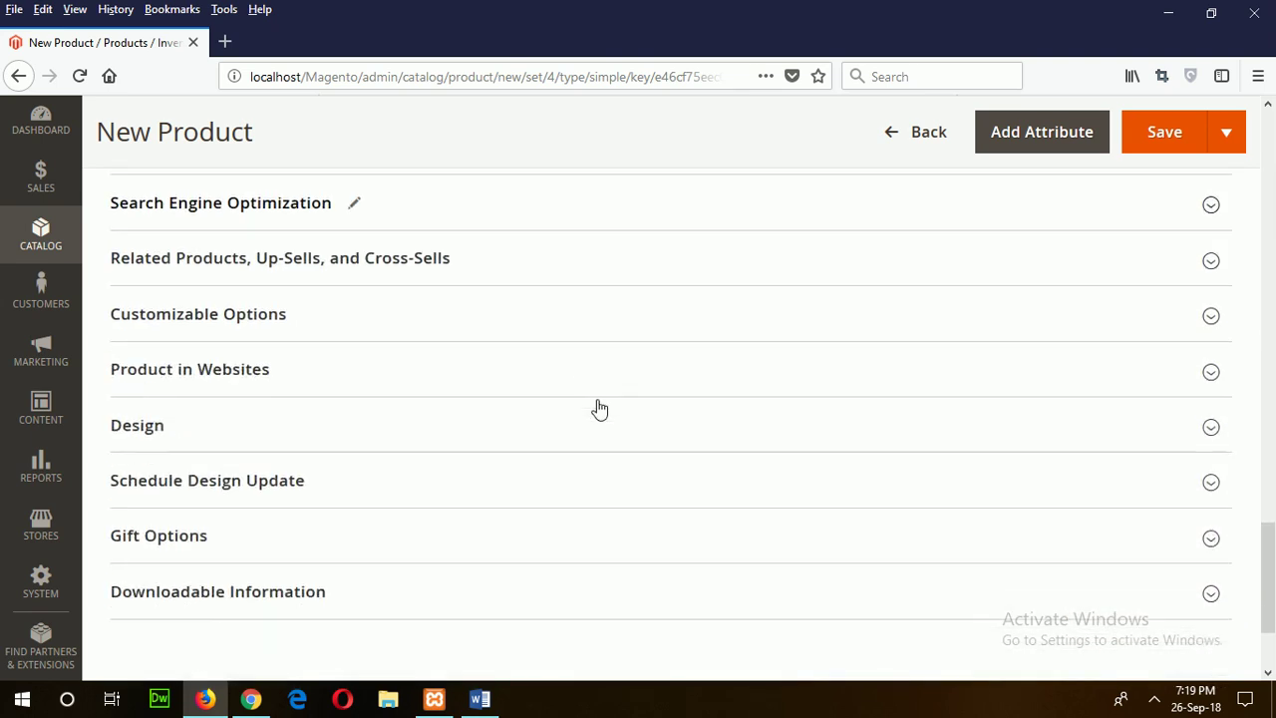
pyautogui.click(218, 381)
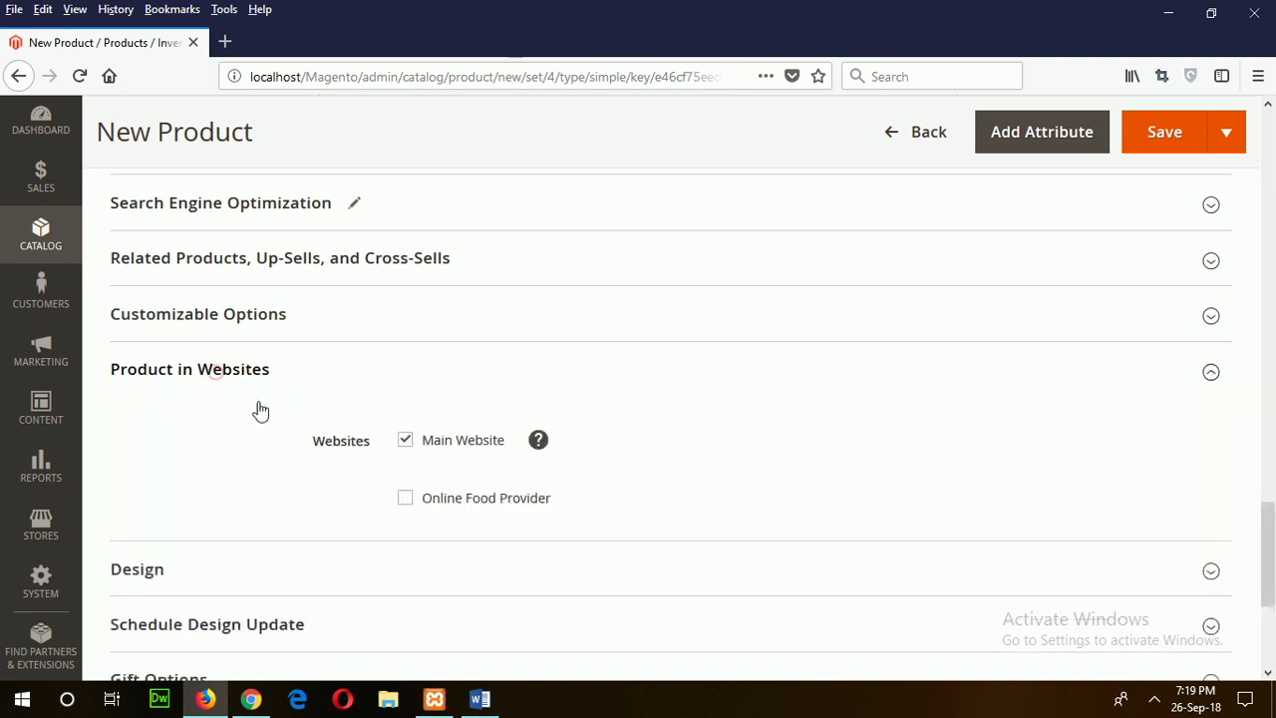
pyautogui.click(405, 440)
pyautogui.click(468, 529)
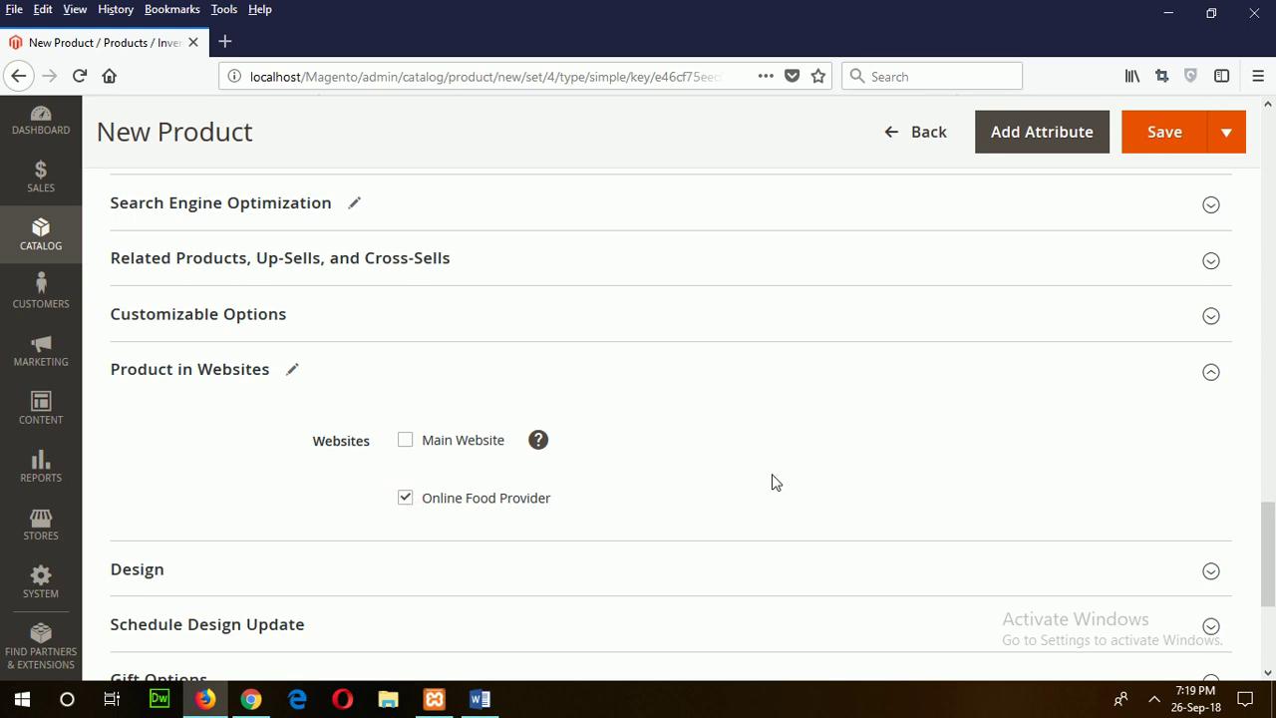
# Step: Save the completed Butter product
pyautogui.scroll(-3, 488, 528)
pyautogui.scroll(5, 541, 493)
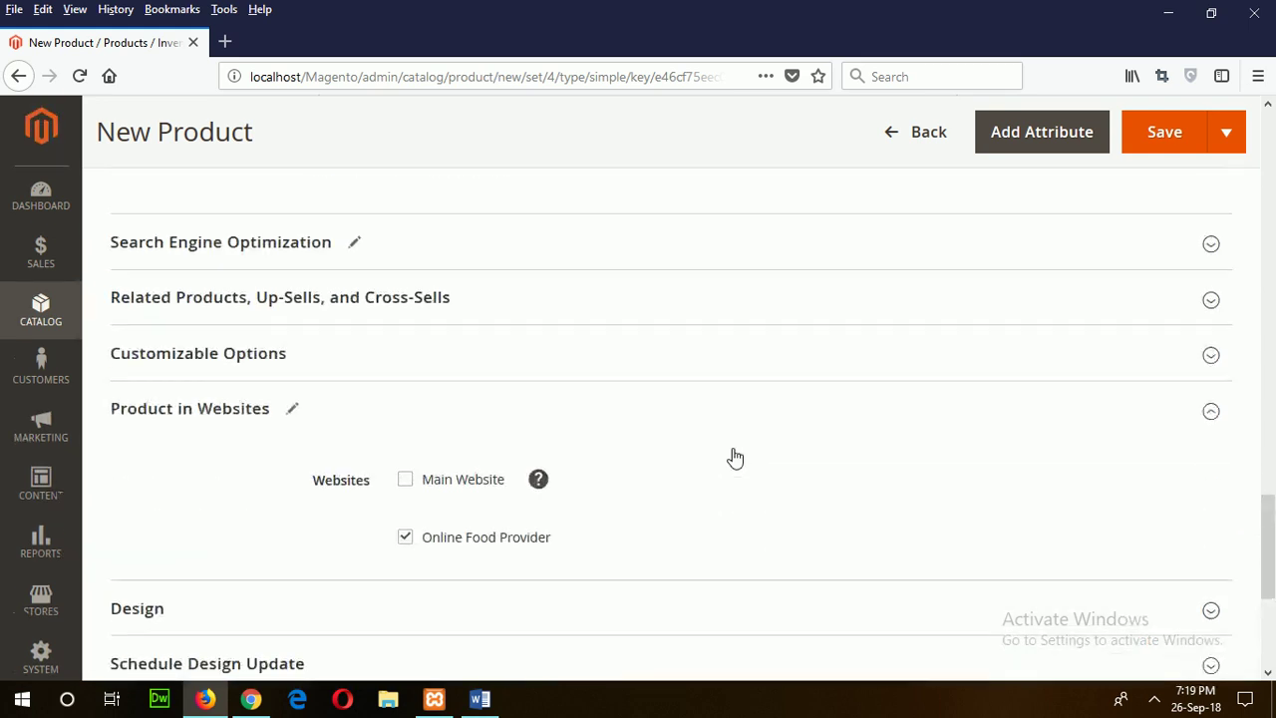
pyautogui.click(1178, 135)
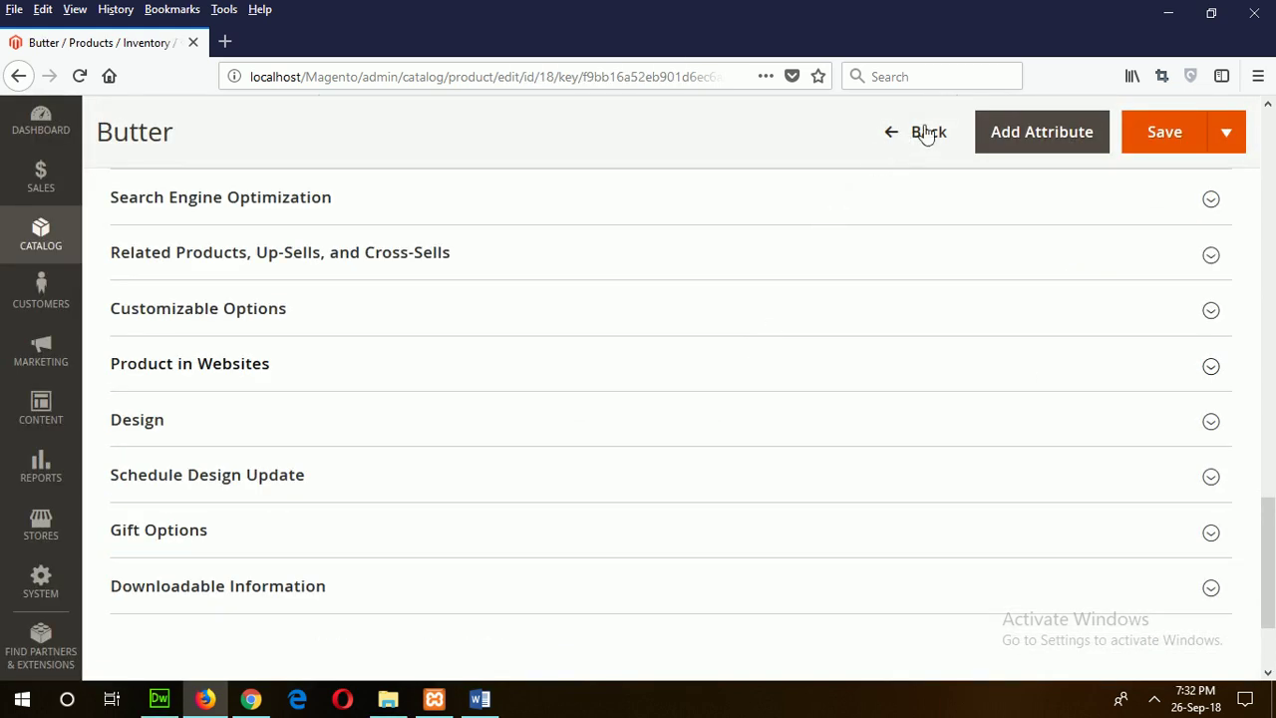
# Step: Return to the product list and review the simple products created with the Food Attribute set
pyautogui.click(926, 136)
pyautogui.click(833, 292)
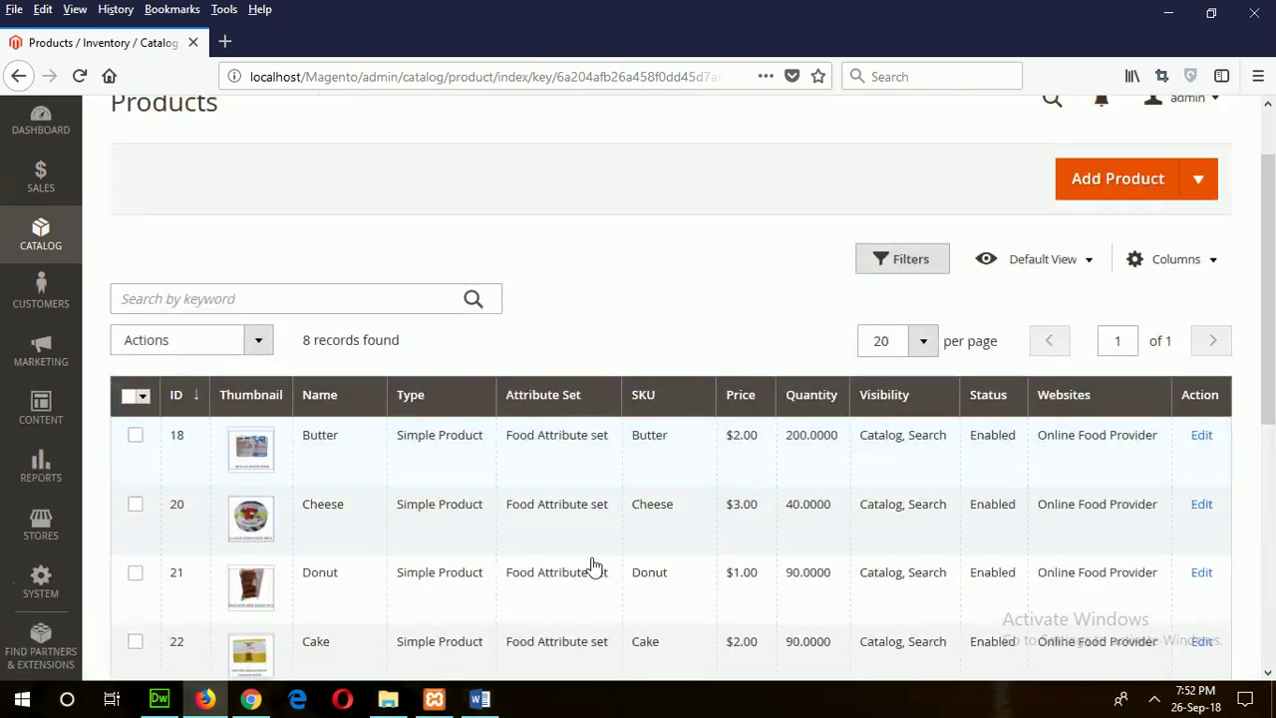
pyautogui.scroll(-5, 592, 558)
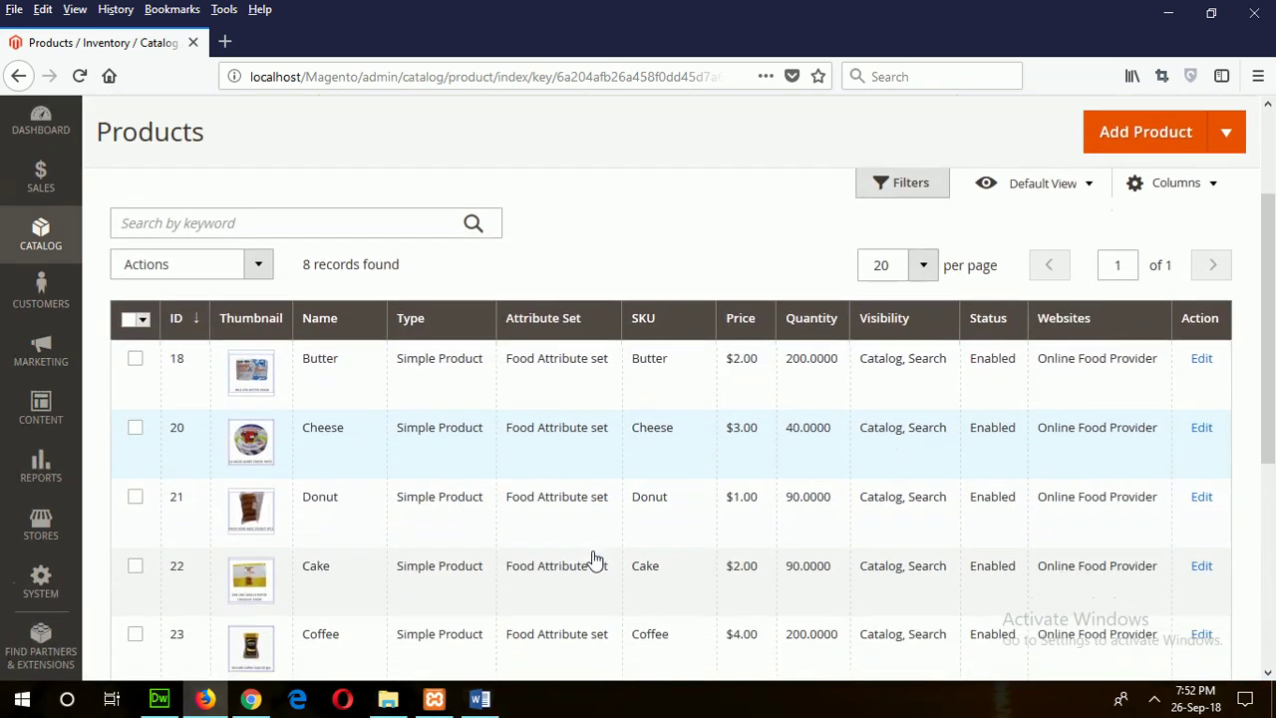
pyautogui.scroll(5, 592, 559)
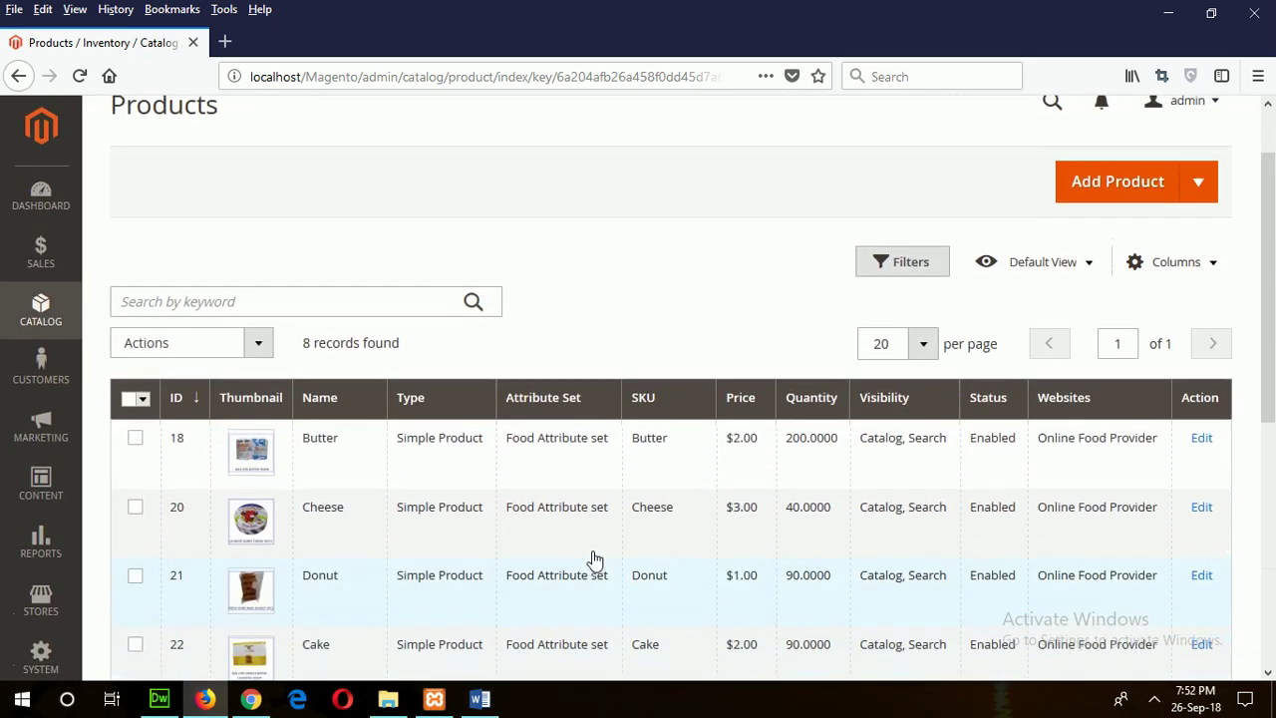
pyautogui.scroll(-2, 594, 560)
pyautogui.scroll(-3, 594, 560)
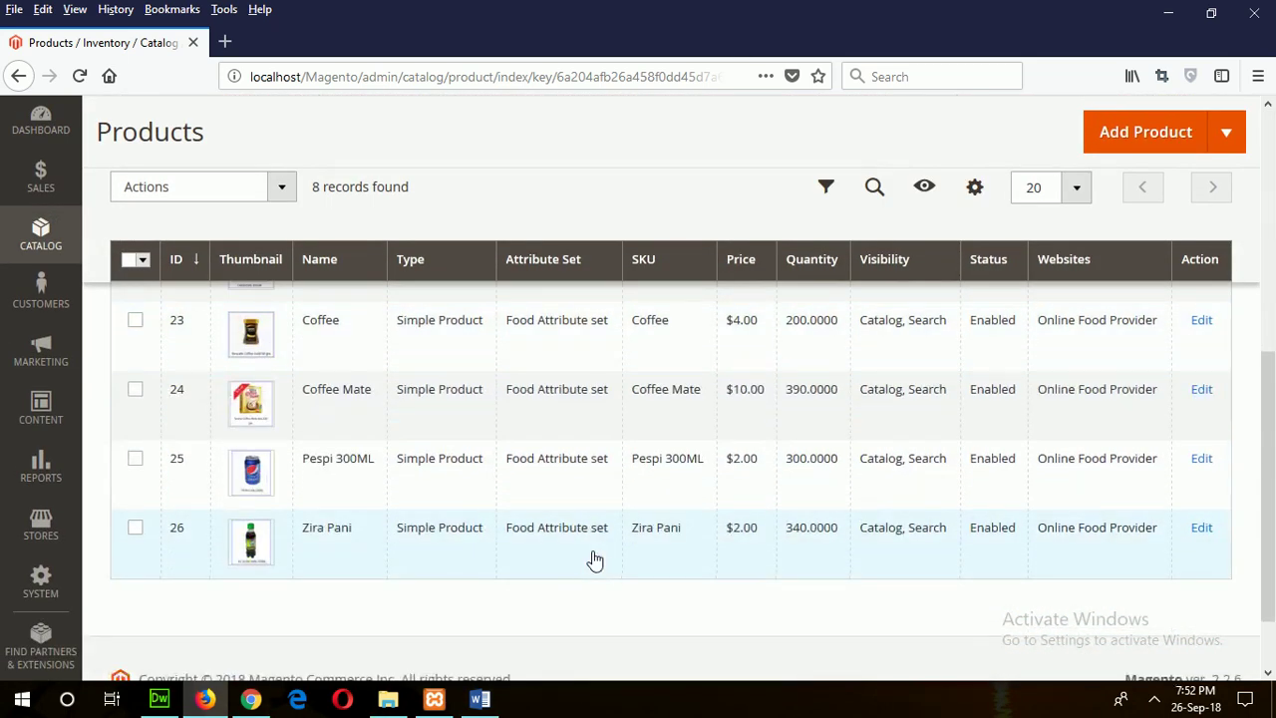
pyautogui.scroll(5, 595, 560)
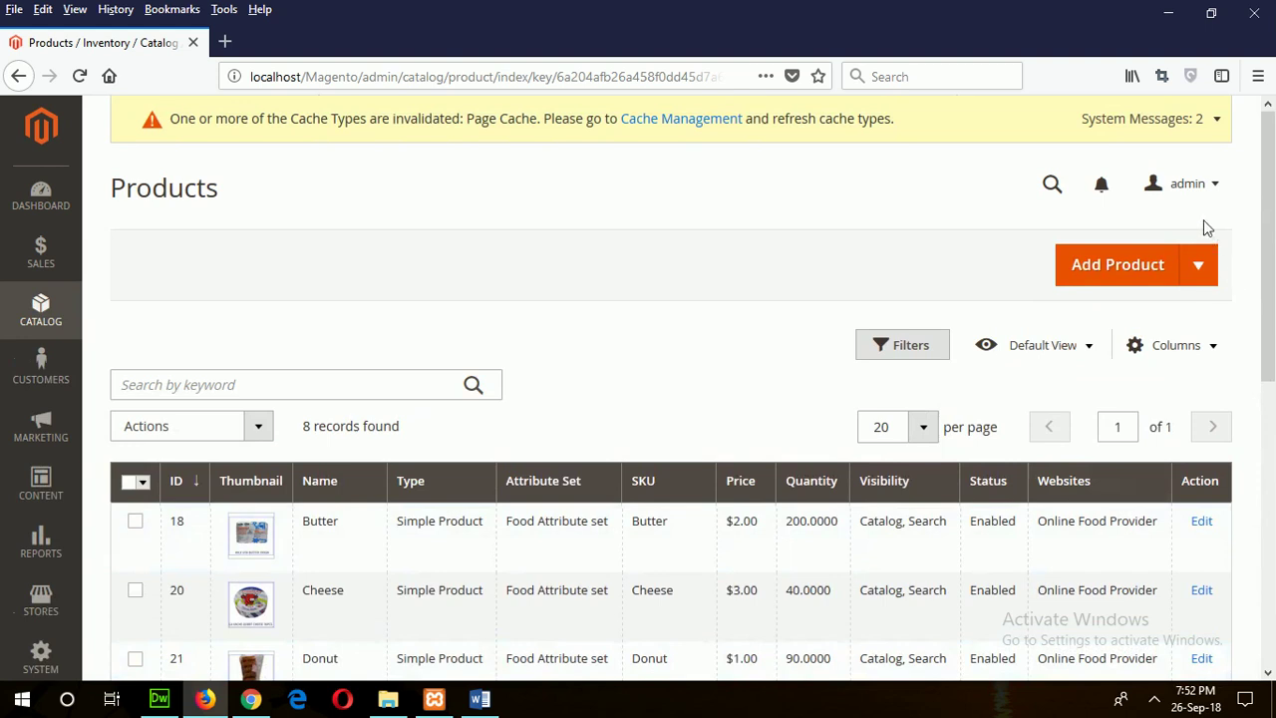
# Step: Open the storefront in Customer View, then check the Websites assignment of the products in the admin list
pyautogui.click(1210, 190)
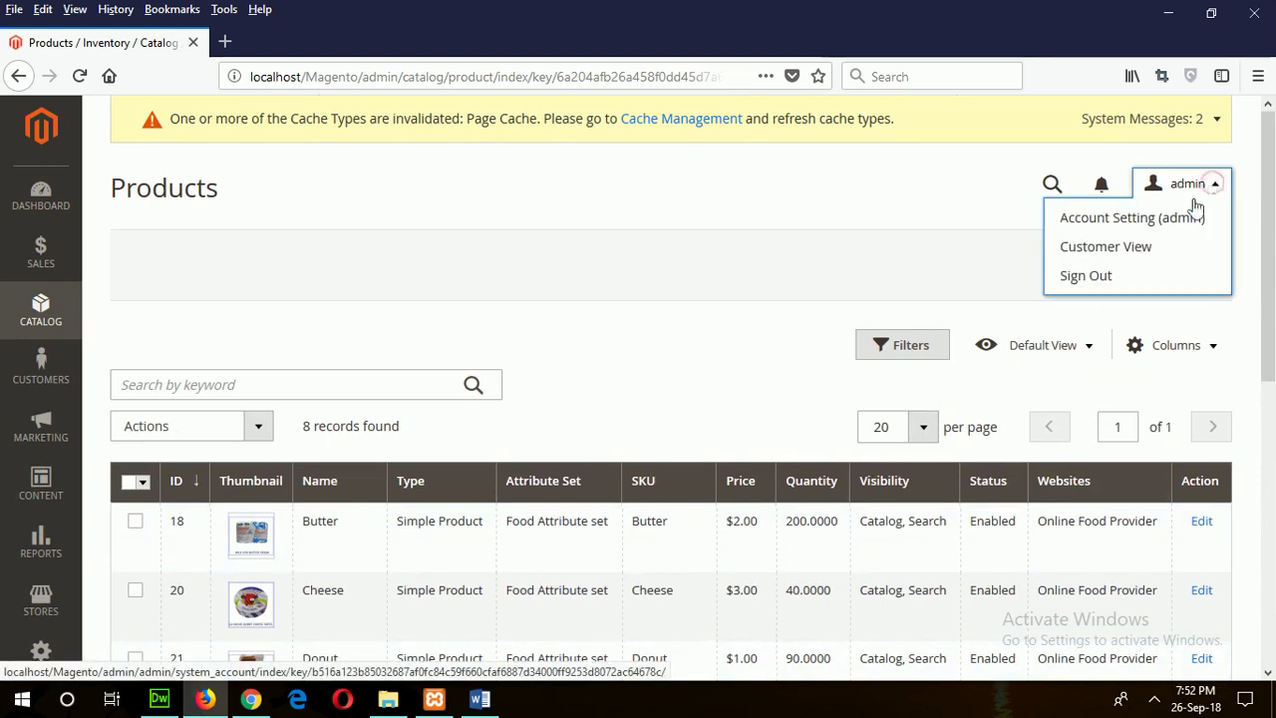
pyautogui.click(1134, 246)
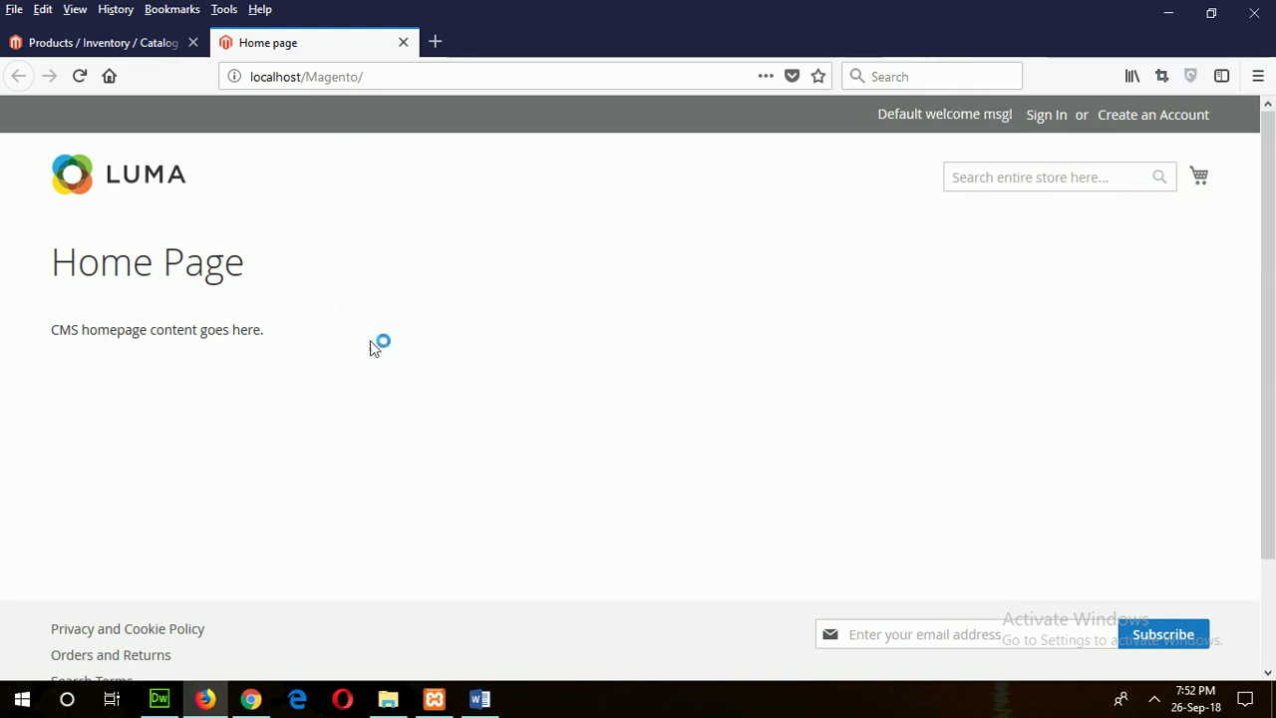
pyautogui.click(129, 56)
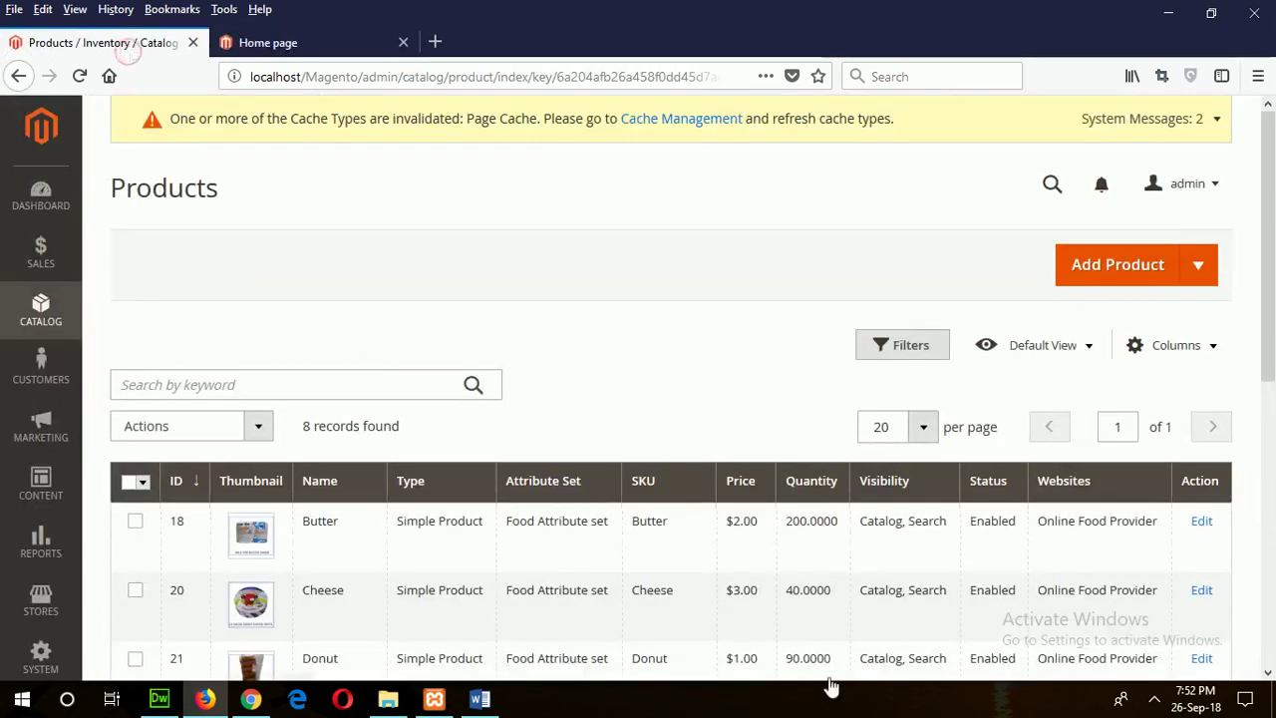
pyautogui.scroll(-2, 917, 544)
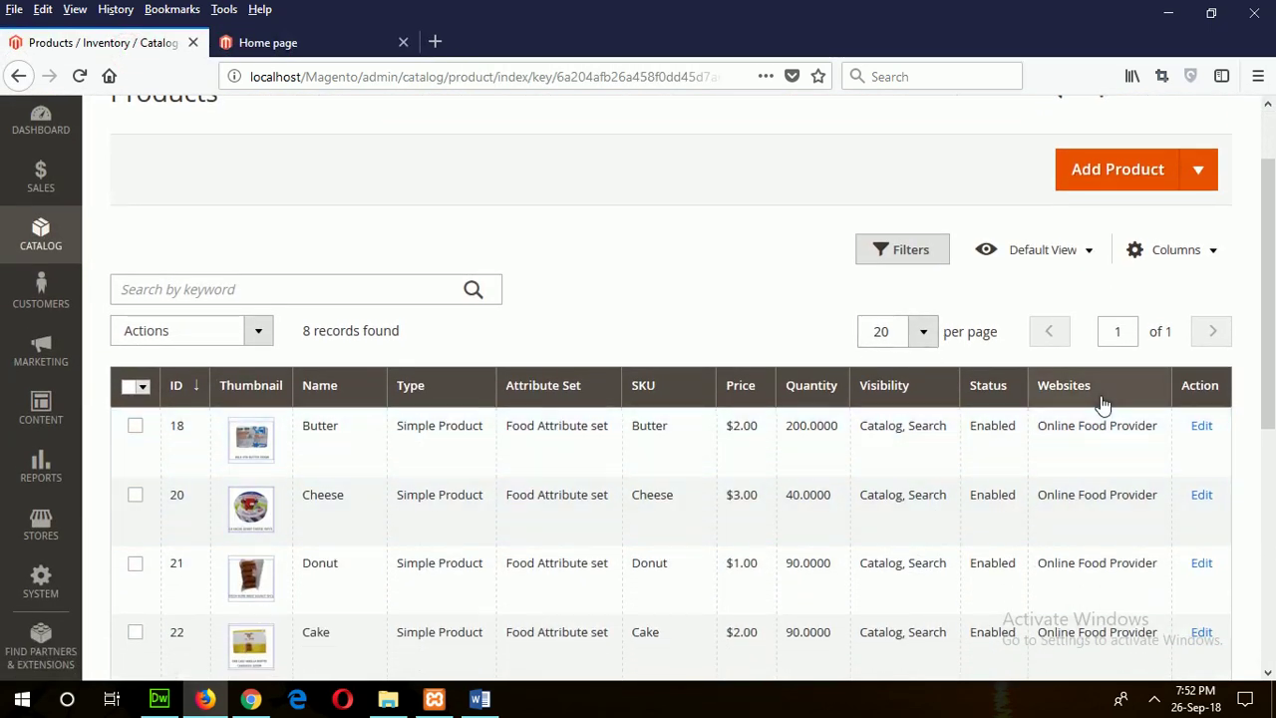
pyautogui.scroll(-3, 1093, 603)
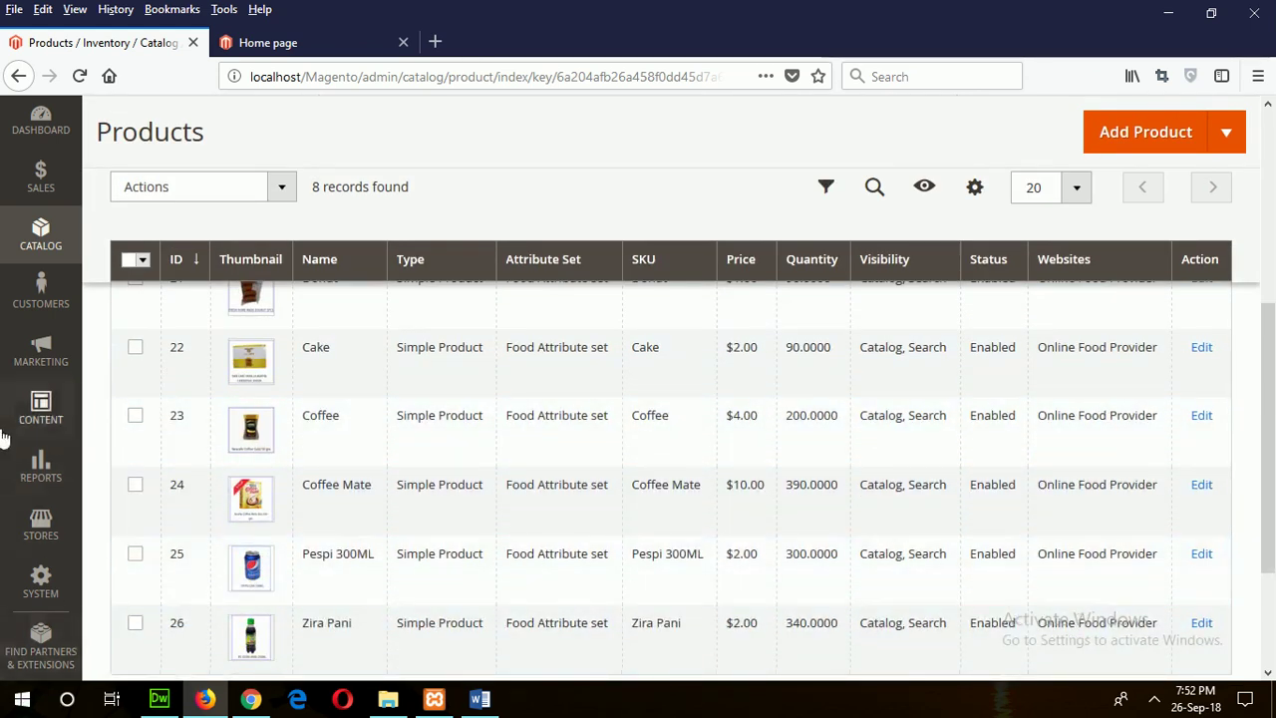
# Step: Set the Online Food Provider website as the default website under All Stores and save it
pyautogui.click(50, 541)
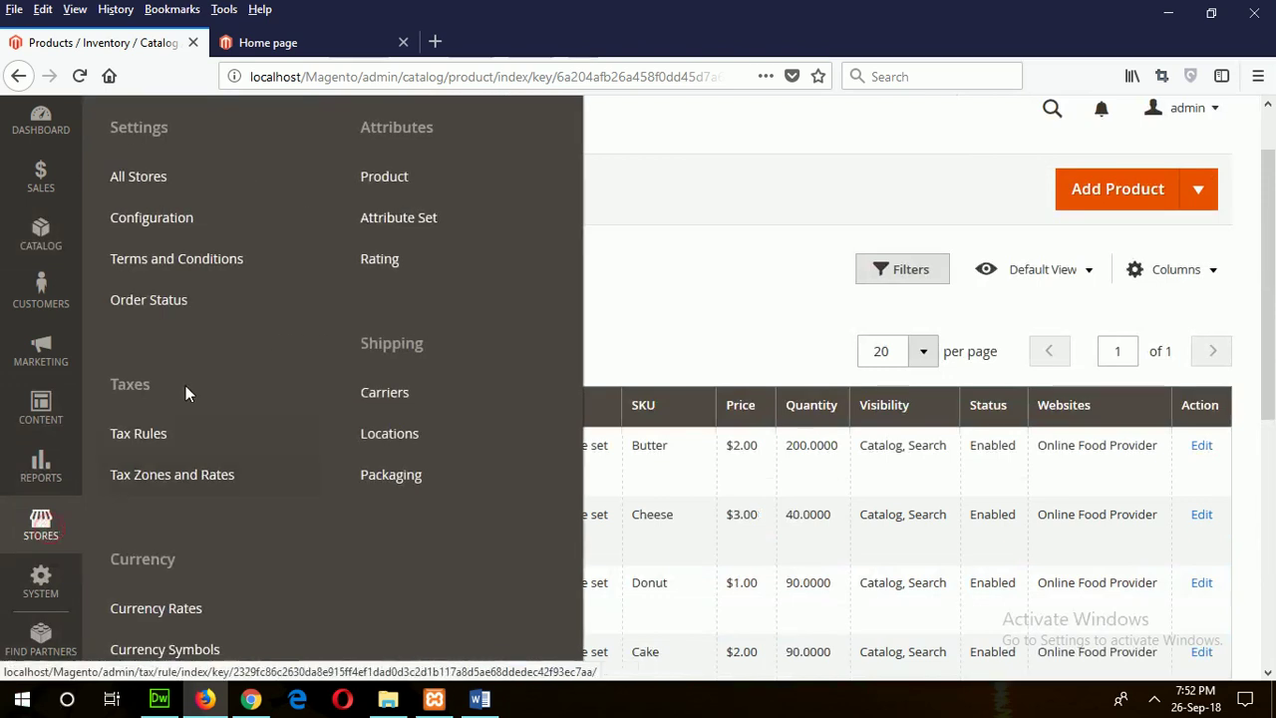
pyautogui.click(160, 185)
pyautogui.click(160, 181)
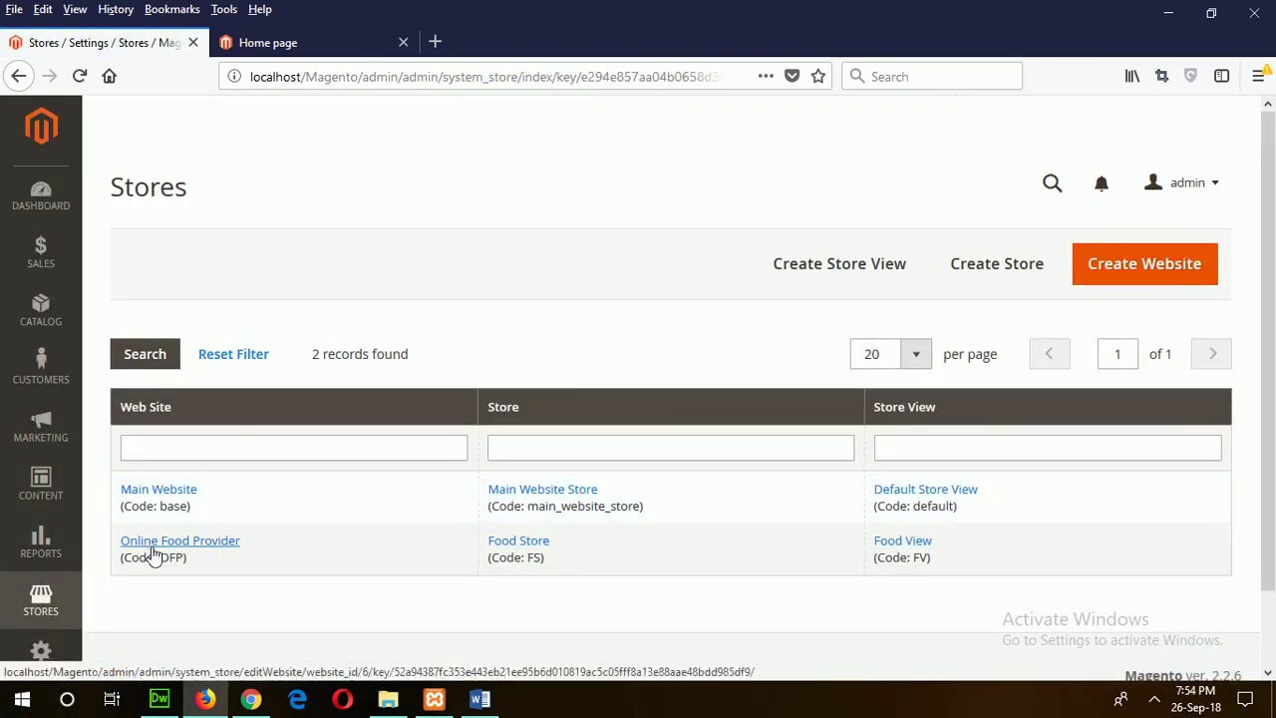
pyautogui.click(152, 555)
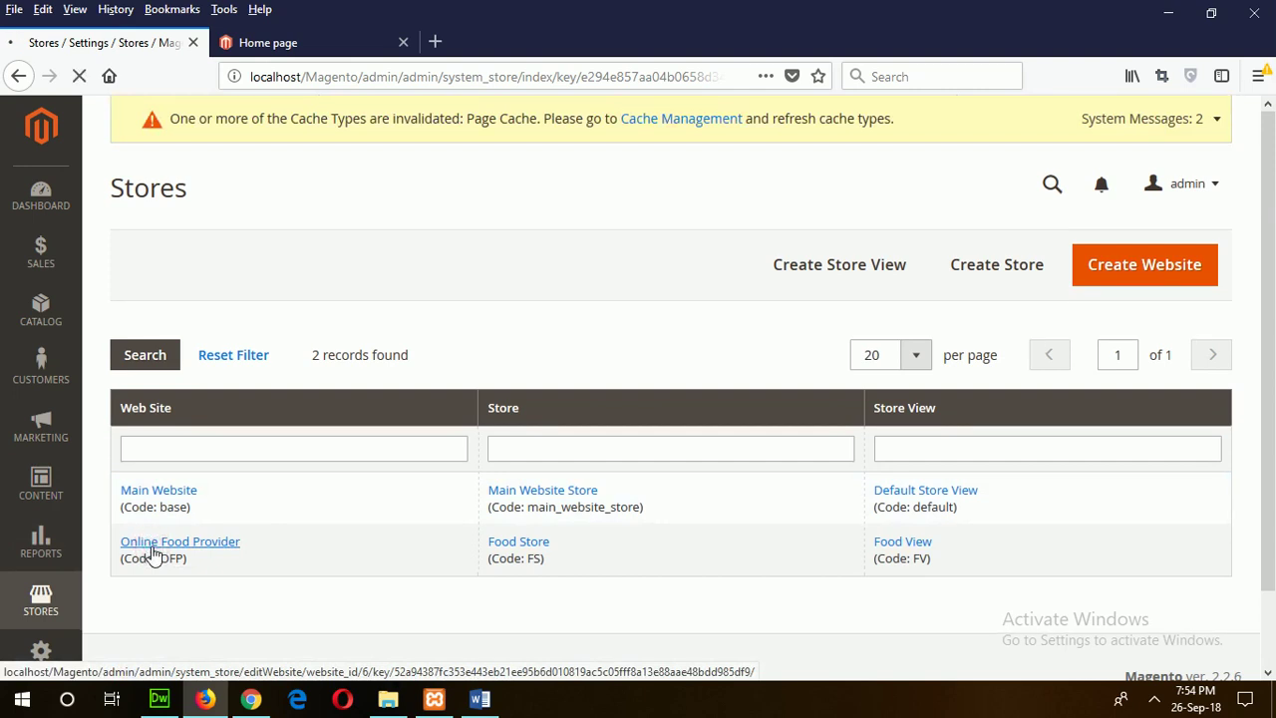
pyautogui.scroll(-3, 410, 528)
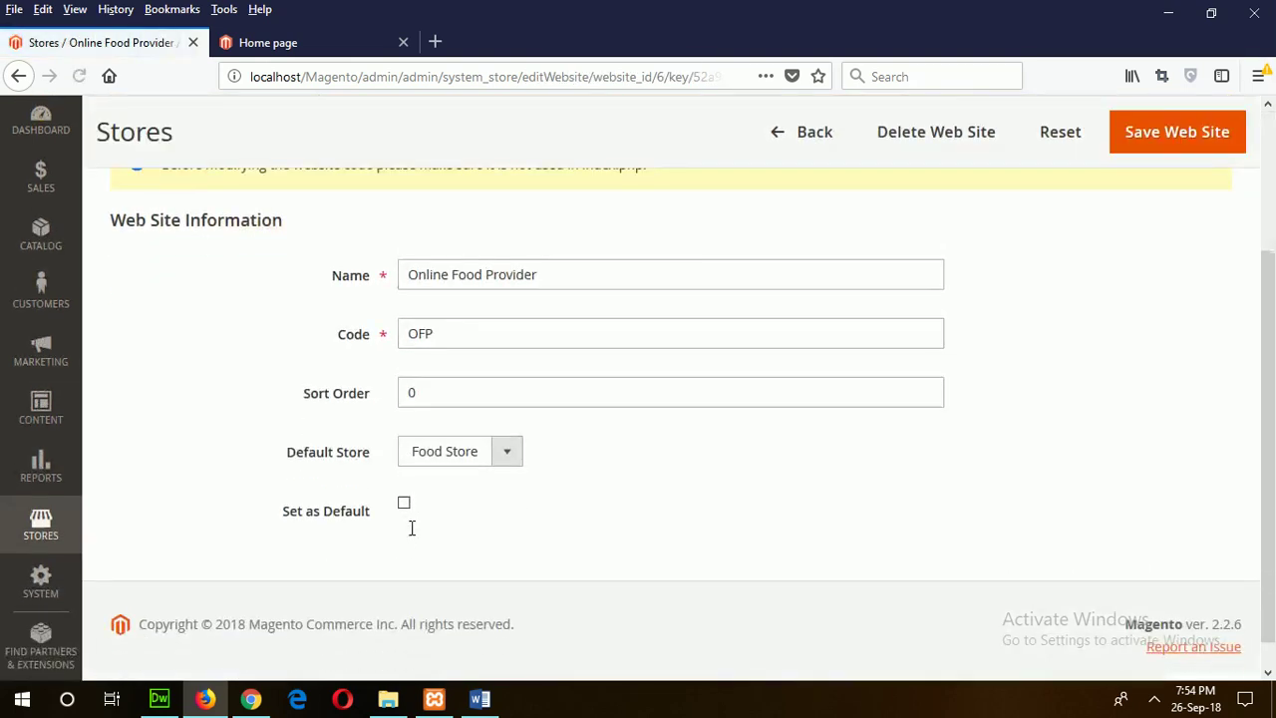
pyautogui.click(404, 506)
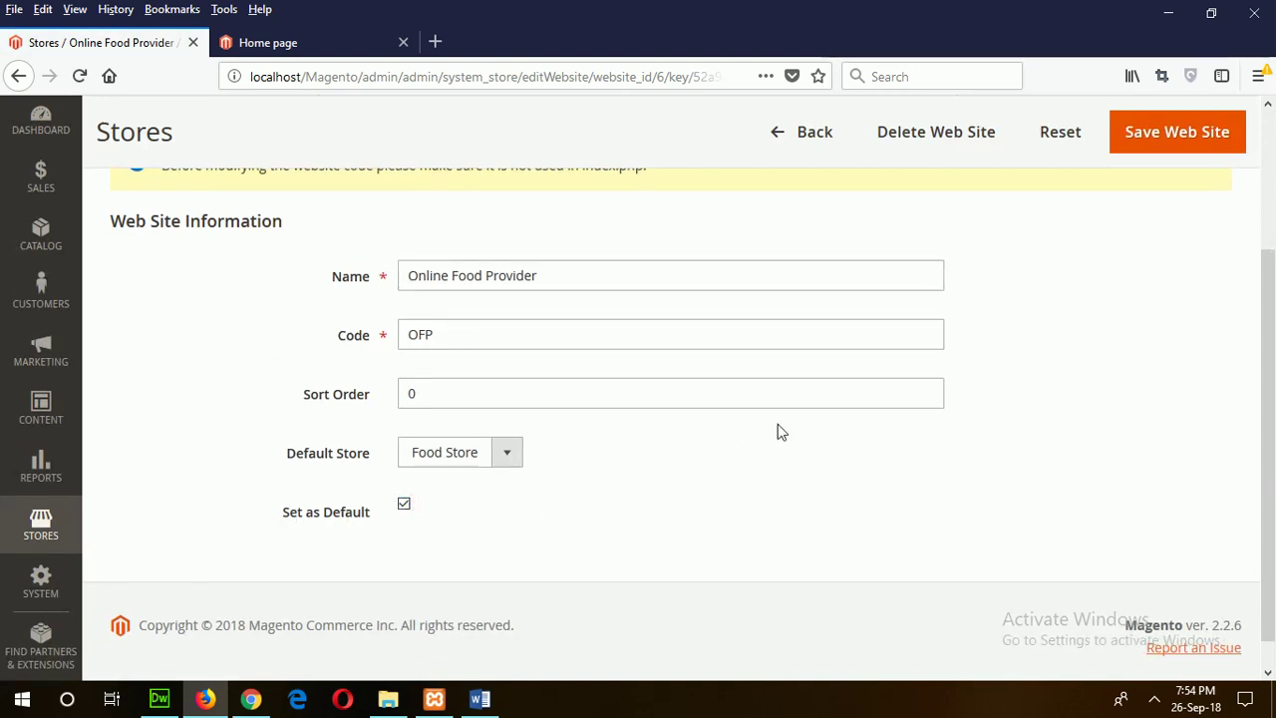
pyautogui.click(1179, 147)
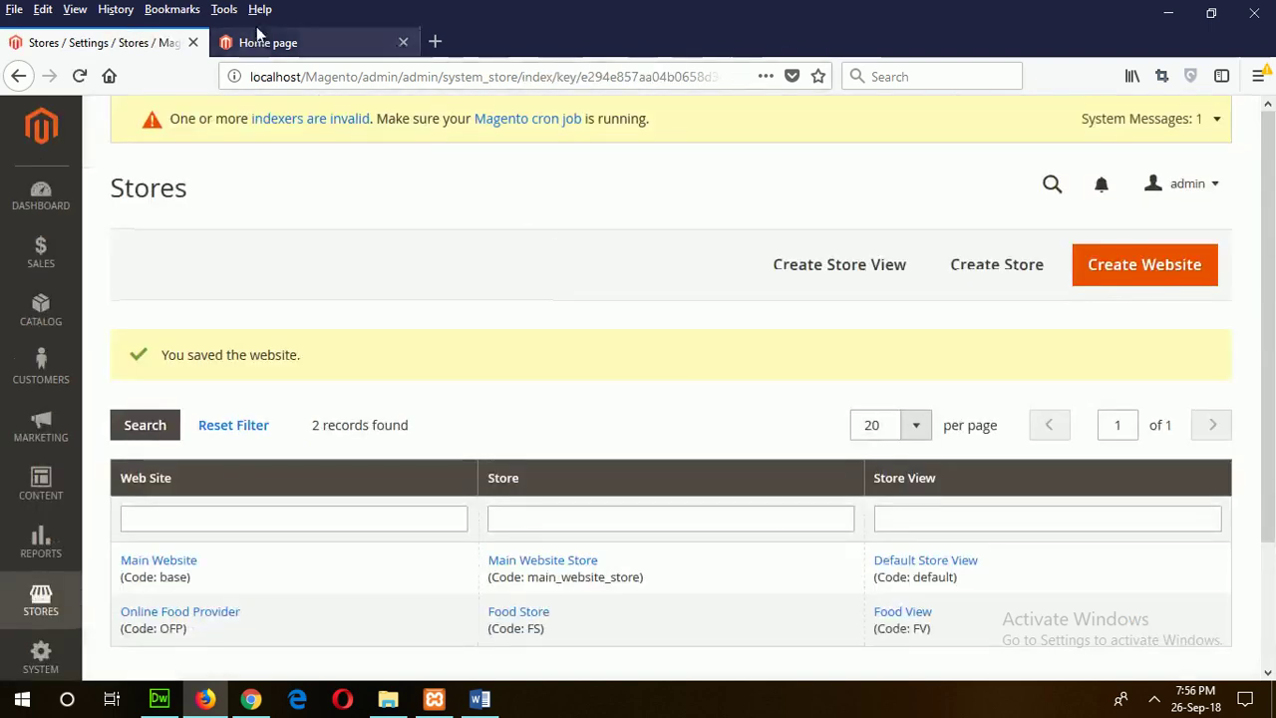
# Step: Reload the storefront home page and examine the category navigation with its subcategories
pyautogui.click(261, 38)
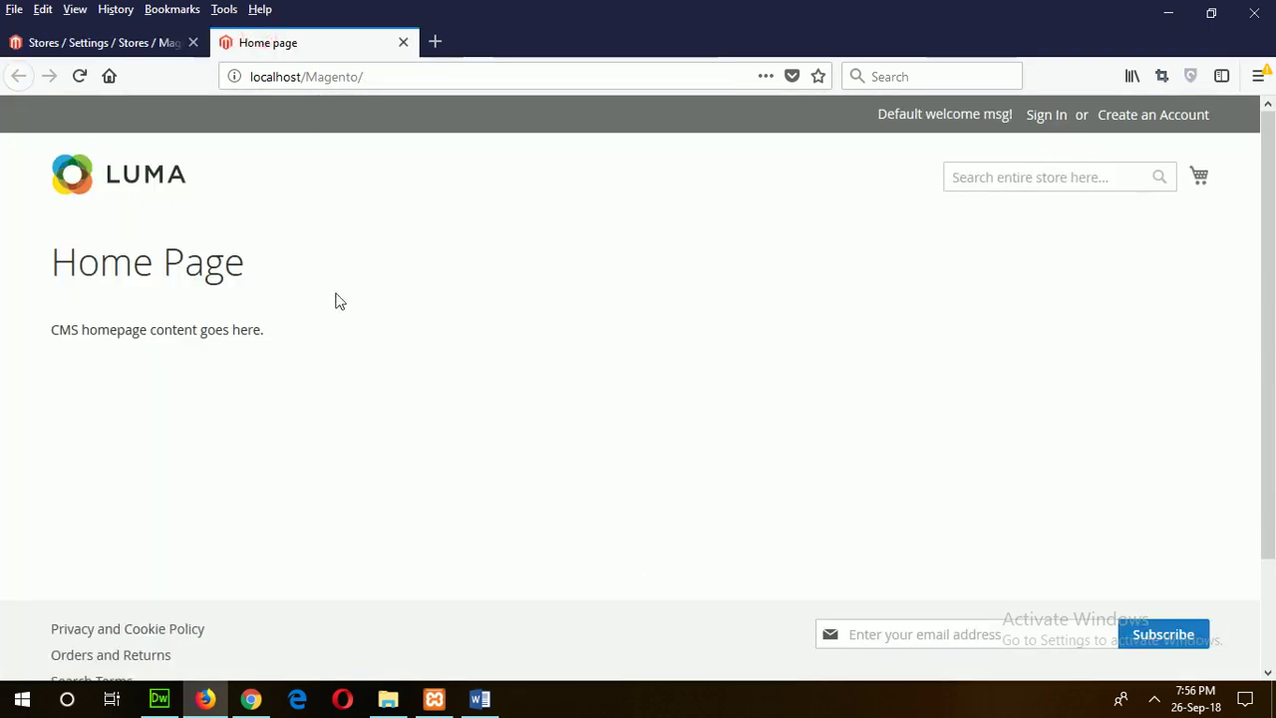
pyautogui.click(79, 75)
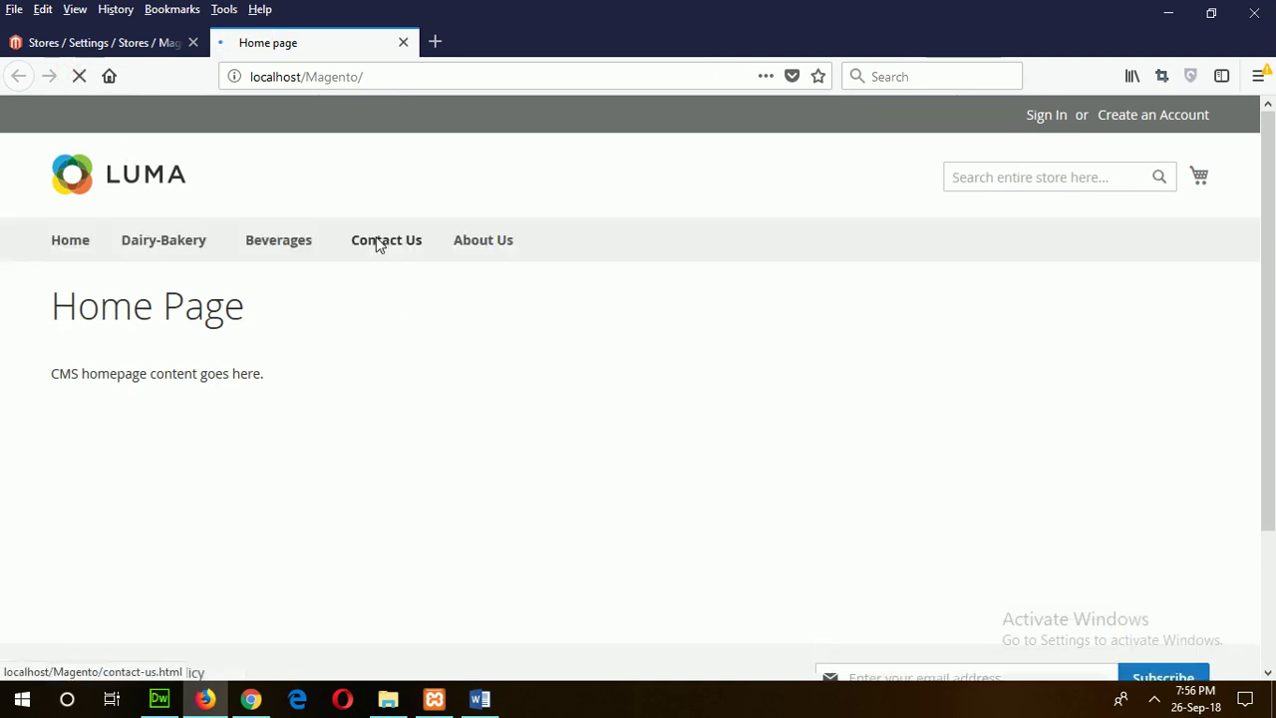
pyautogui.click(179, 250)
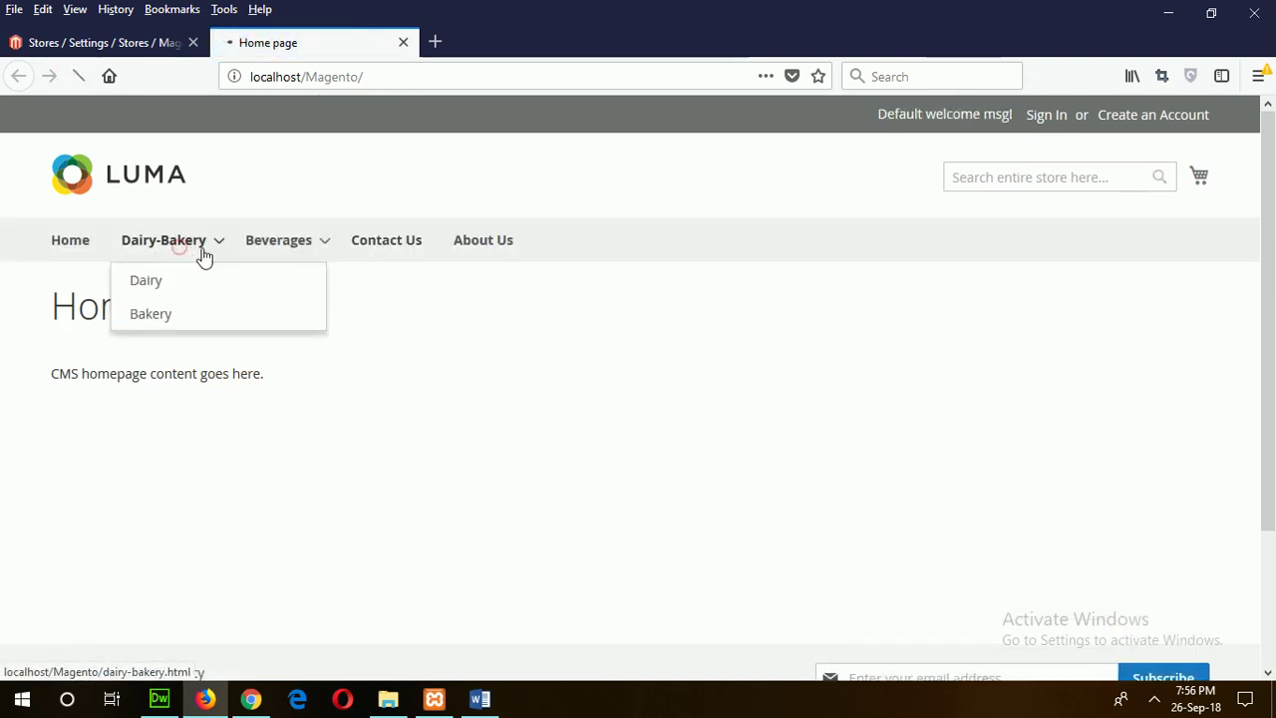
pyautogui.moveTo(286, 254)
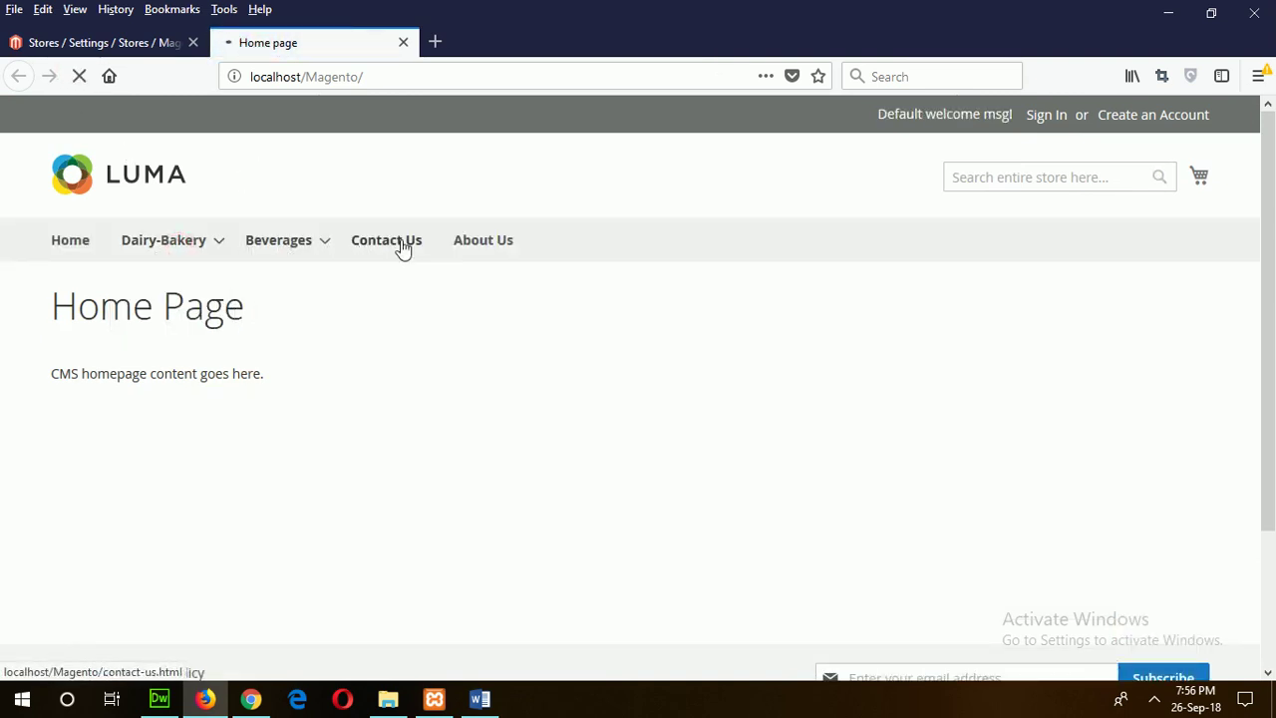
pyautogui.moveTo(140, 257)
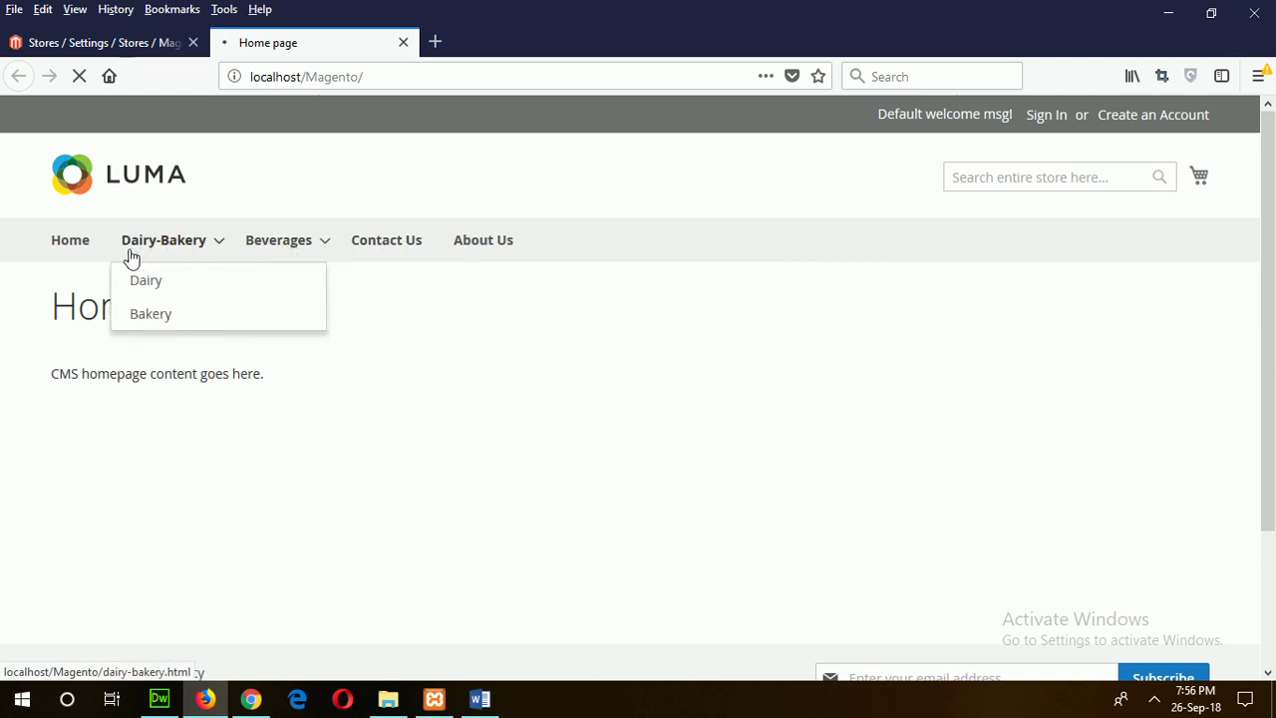
# Step: Open the Dairy category in the storefront and look through its products
pyautogui.click(143, 286)
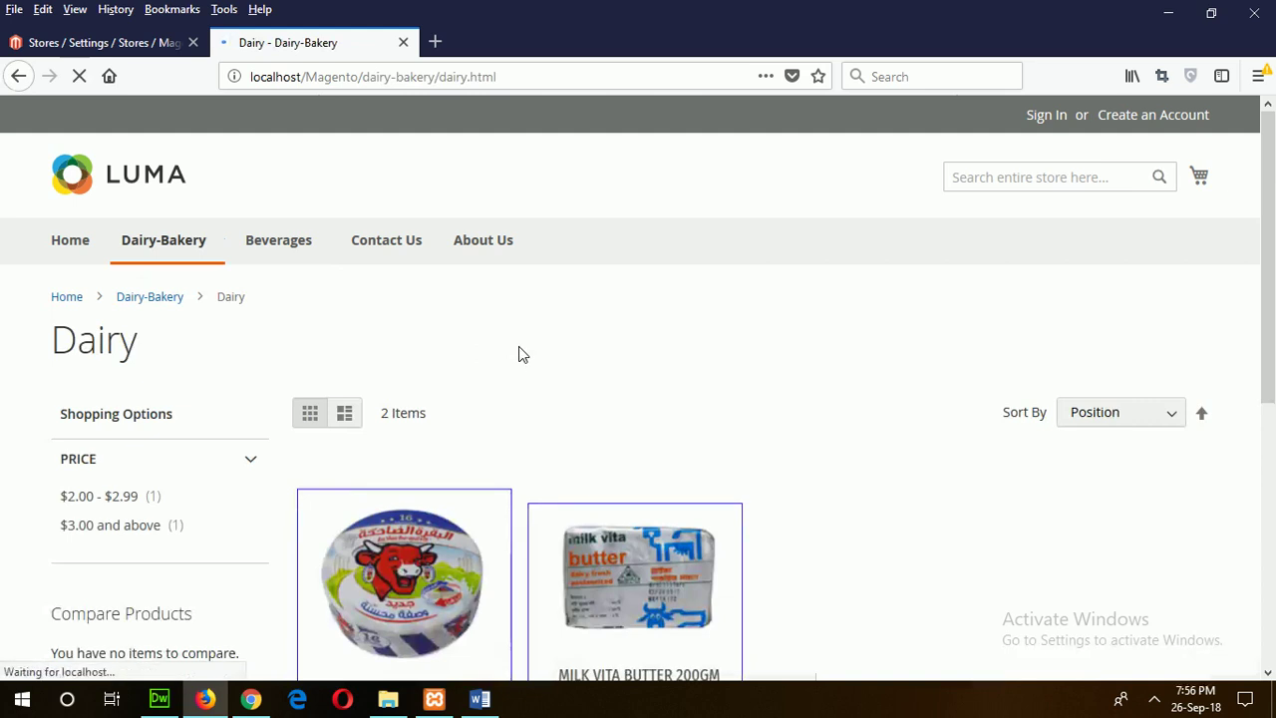
pyautogui.scroll(-1, 542, 455)
pyautogui.scroll(-4, 541, 455)
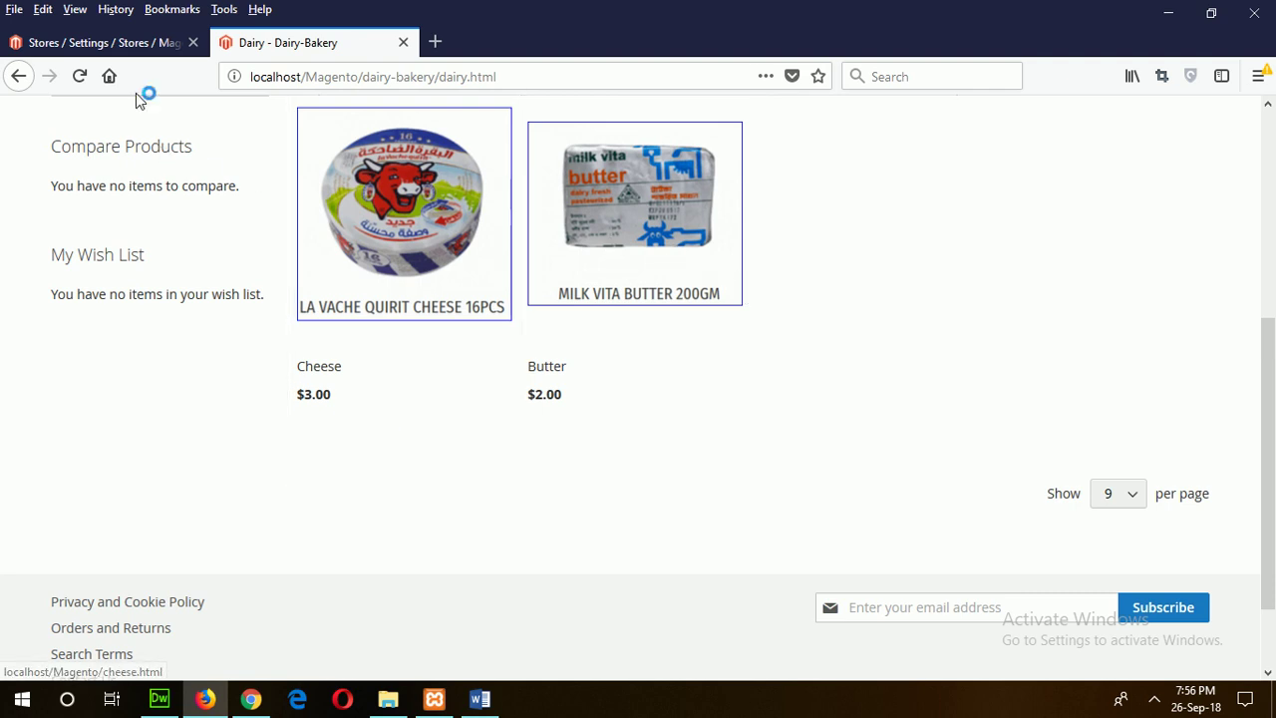
# Step: Switch to Word to check the next product task in Part-2 of the project document, and return to Firefox
pyautogui.click(483, 700)
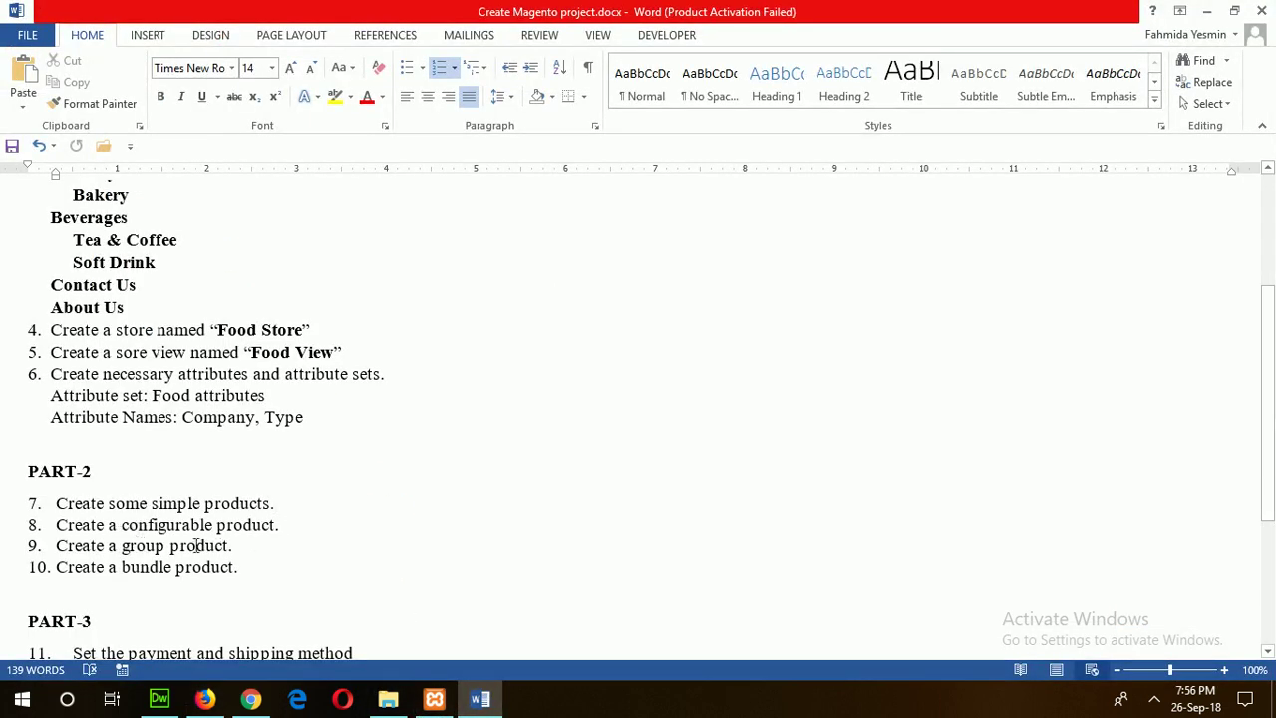
pyautogui.click(204, 700)
pyautogui.scroll(5, 492, 459)
# Step: Start a new configurable product named Kazi & Kazi Tea from the admin product catalog, using the Food Attribute set
pyautogui.click(110, 42)
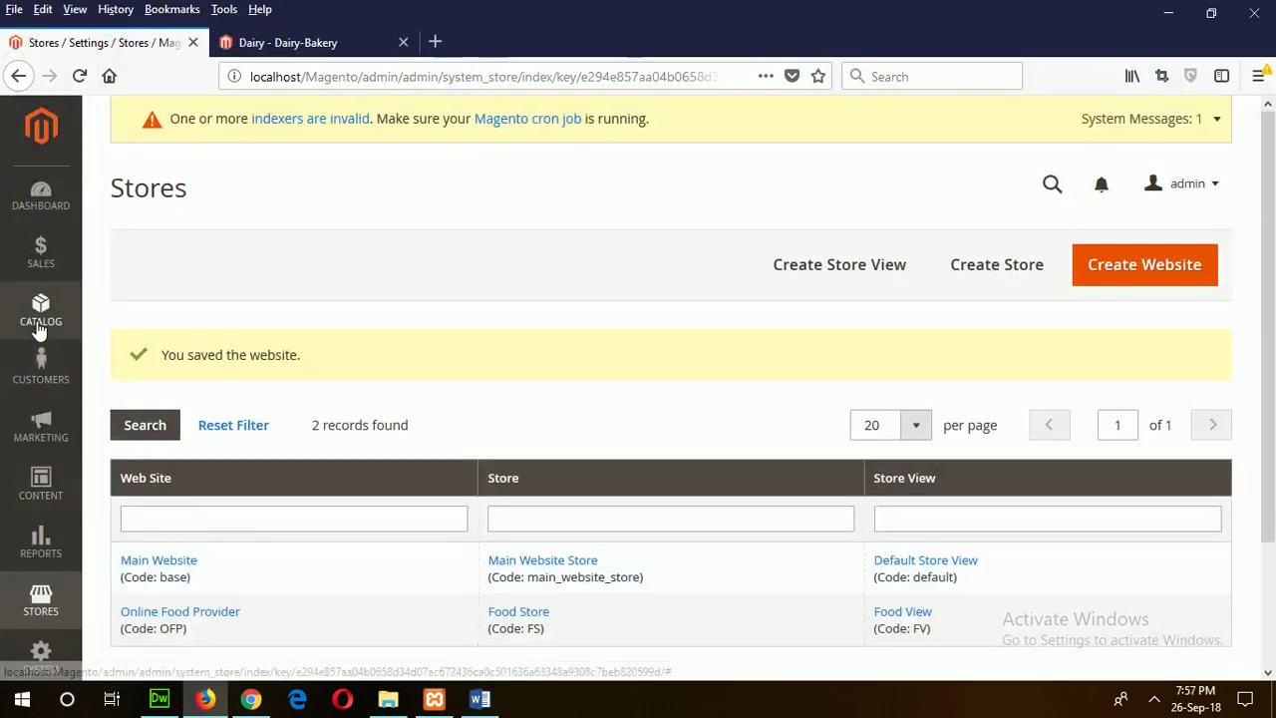
pyautogui.click(40, 329)
pyautogui.click(136, 203)
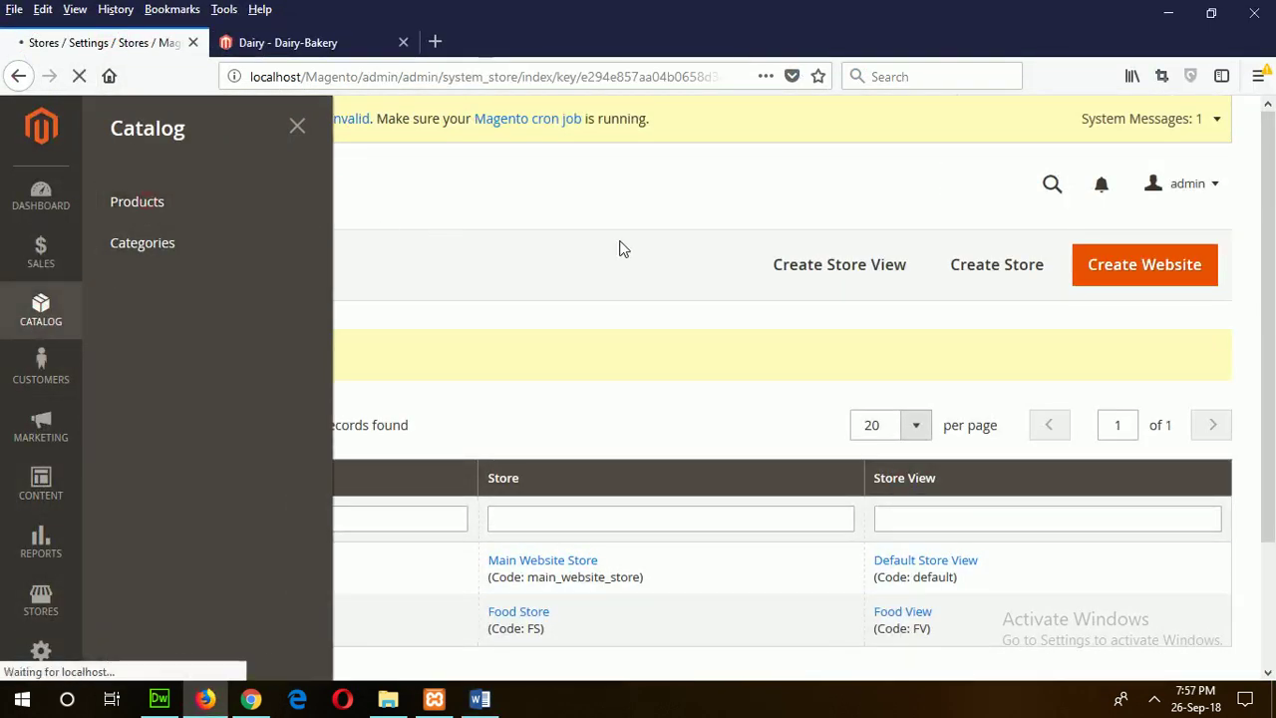
pyautogui.click(1198, 265)
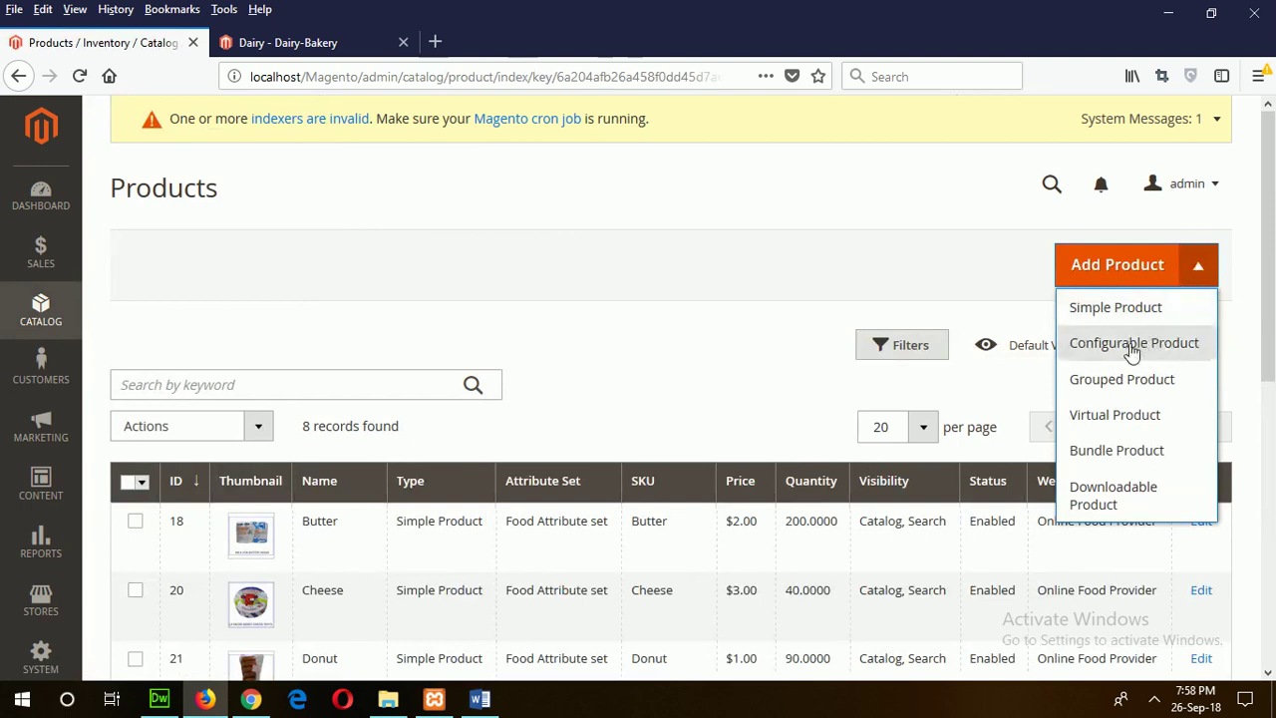
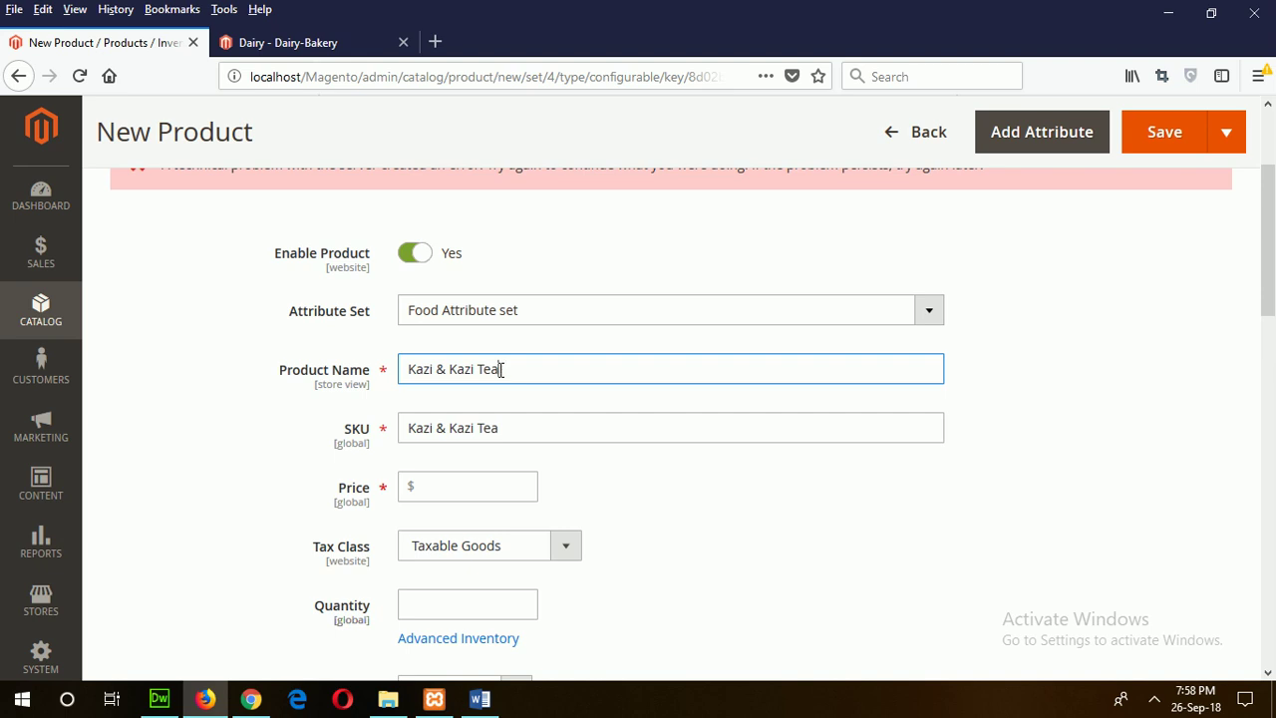
# Step: Set the Kazi & Kazi Tea product's price to $3 and its quantity to 300
pyautogui.scroll(-2, 538, 490)
pyautogui.click(476, 290)
pyautogui.write('3')
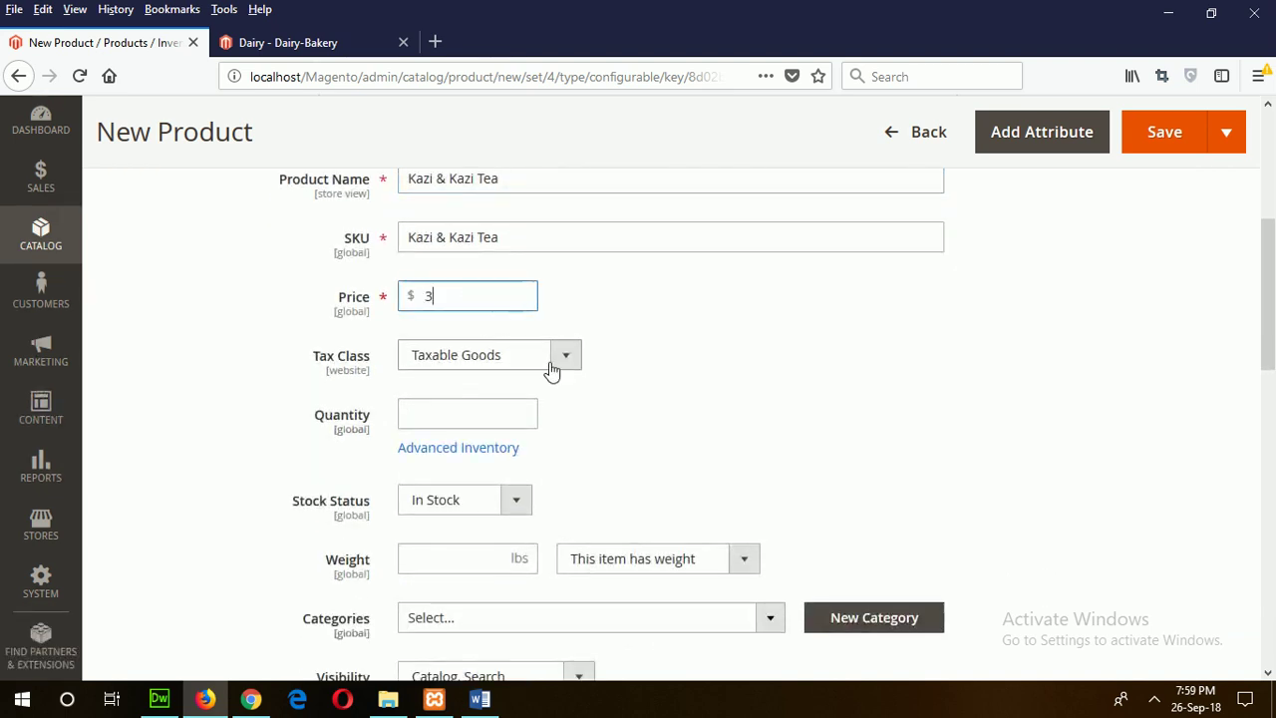
pyautogui.click(527, 416)
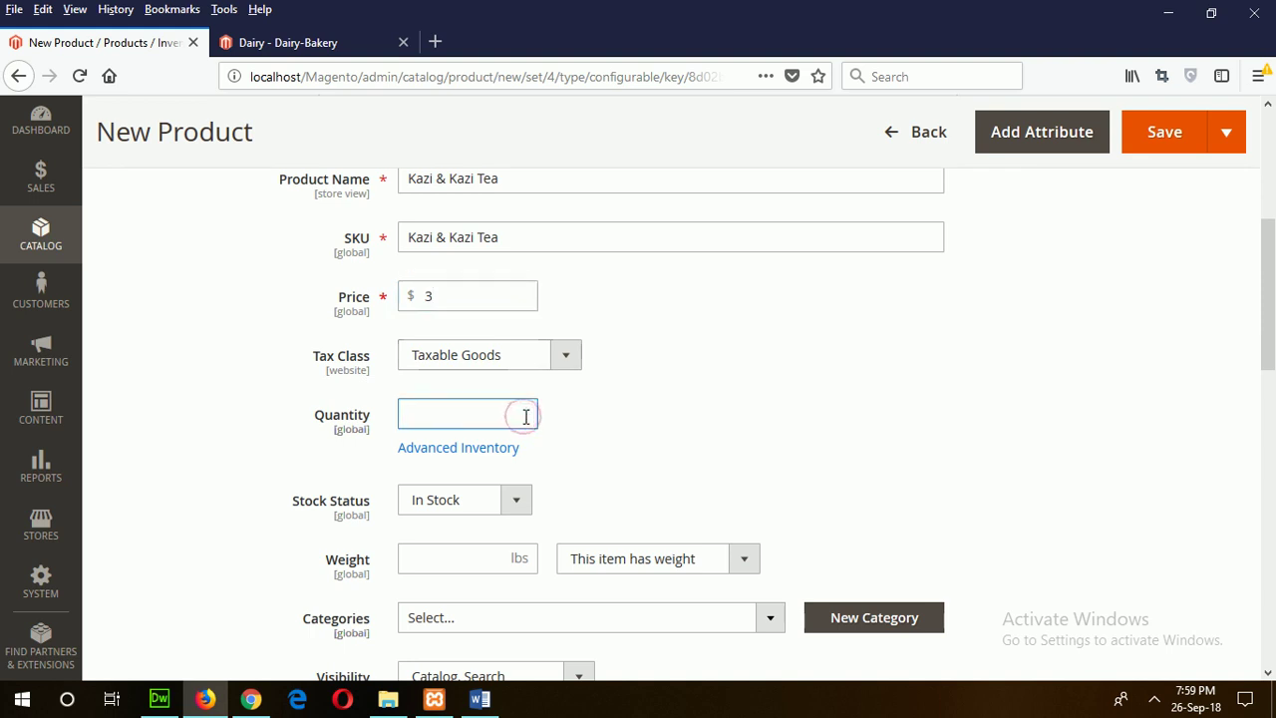
# Step: Assign the Kazi & Kazi Tea product to the Home, Beverages and Tea & Coffee categories
pyautogui.scroll(-2, 546, 439)
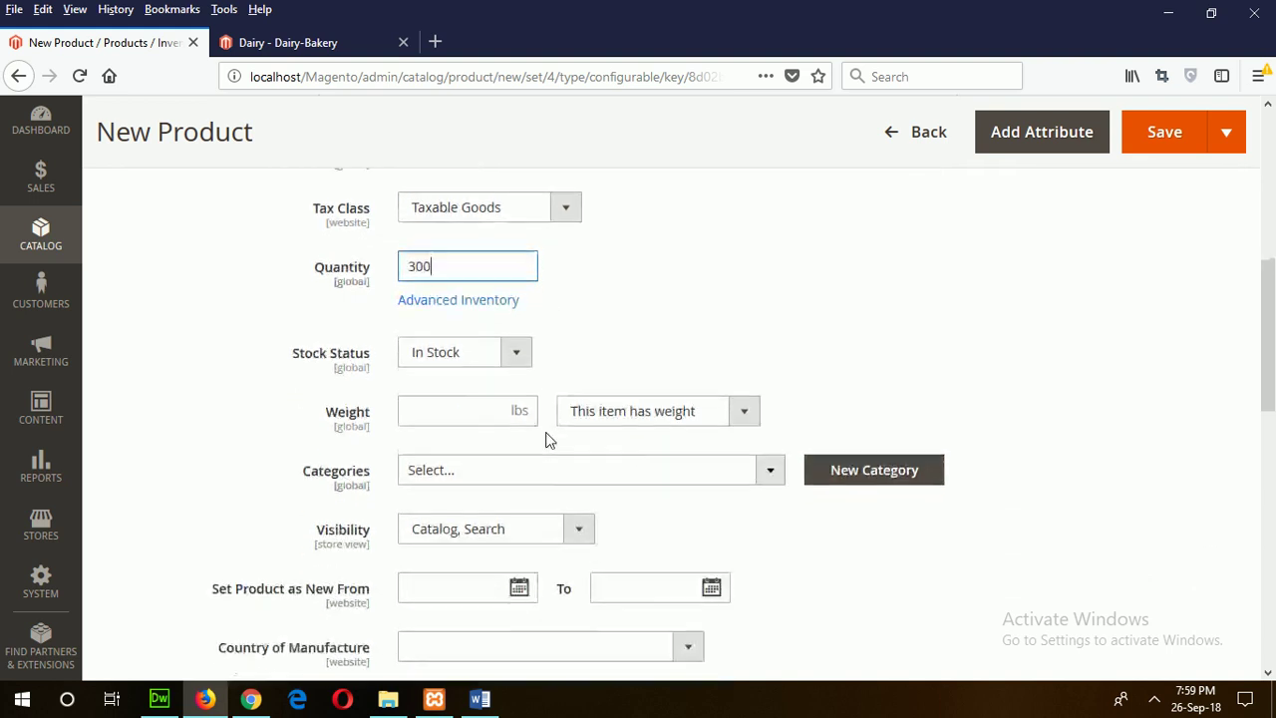
pyautogui.click(478, 440)
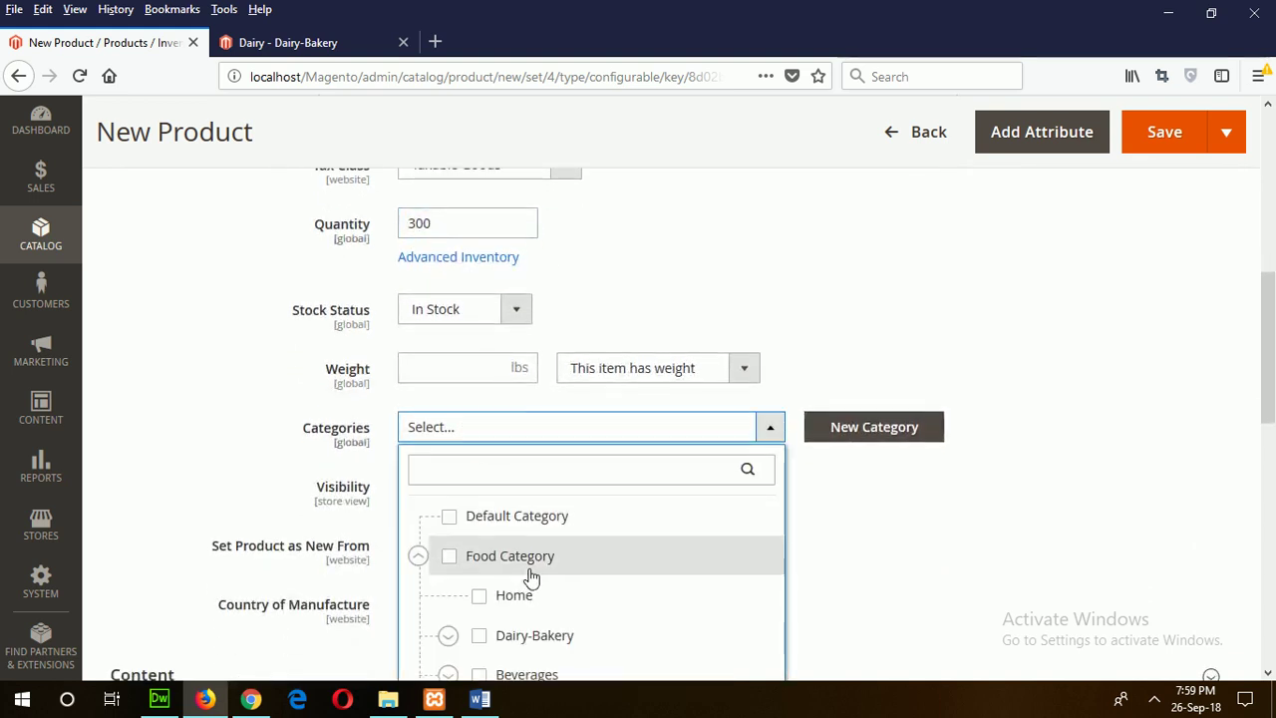
pyautogui.scroll(-1, 518, 578)
pyautogui.click(448, 581)
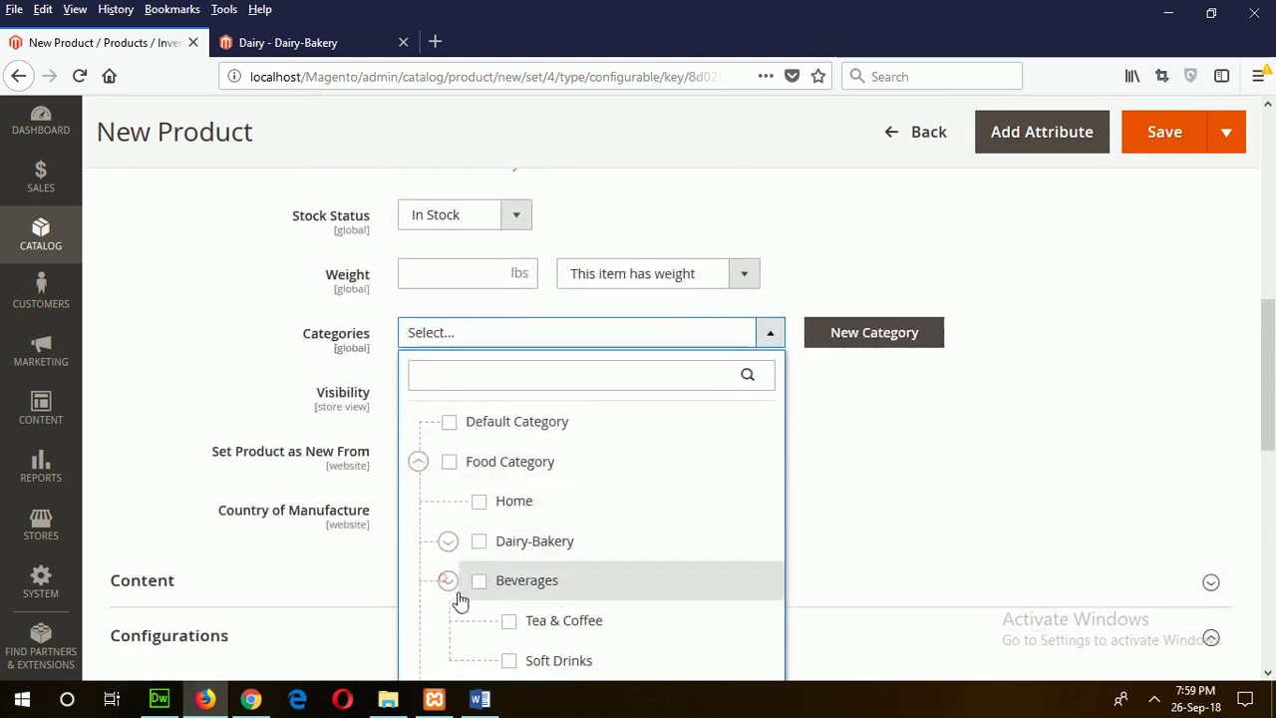
pyautogui.click(480, 581)
pyautogui.click(509, 620)
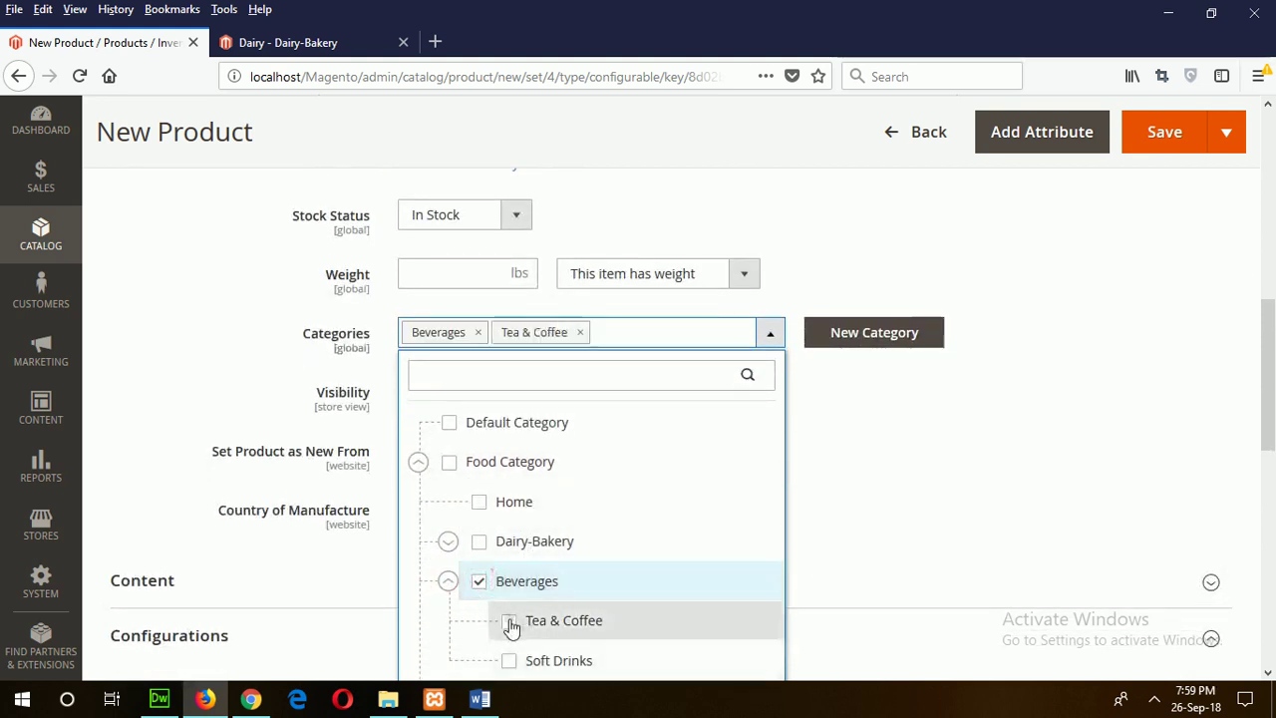
pyautogui.click(480, 501)
pyautogui.scroll(-3, 584, 558)
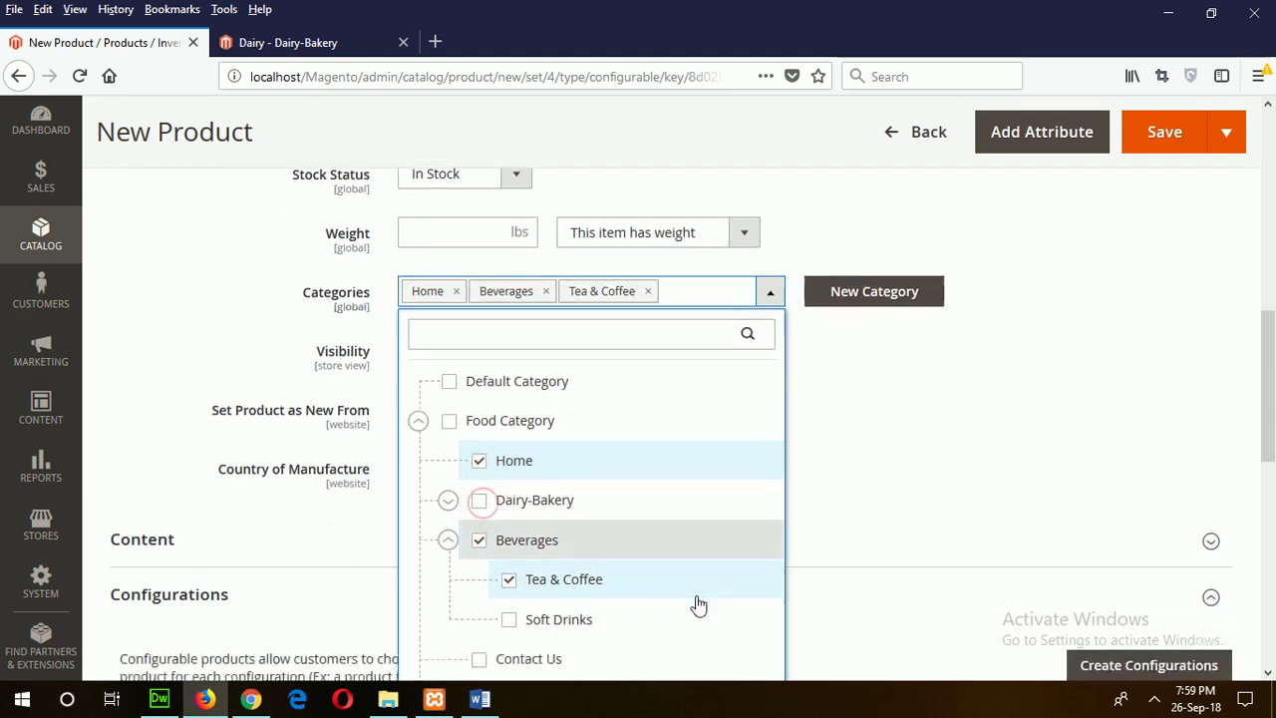
pyautogui.click(594, 590)
pyautogui.scroll(3, 792, 489)
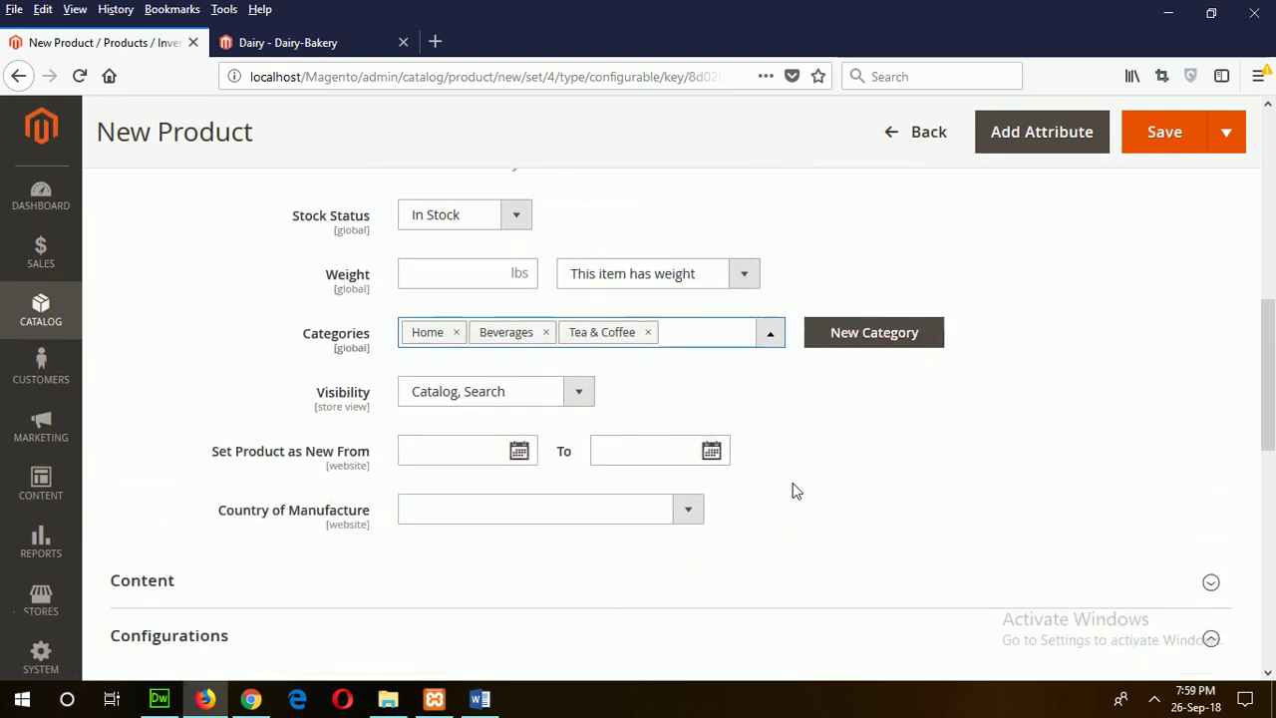
# Step: Set the product as new from 09/16/2018 to 09/29/2018
pyautogui.click(518, 454)
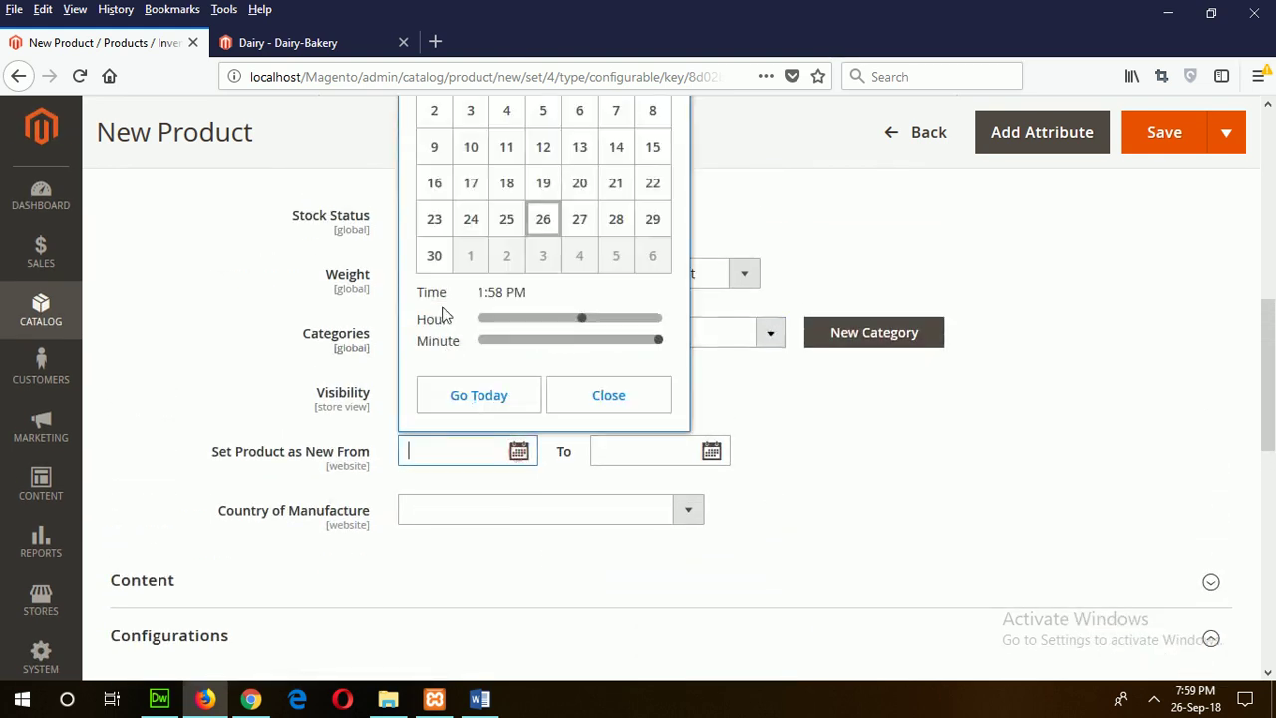
pyautogui.click(711, 451)
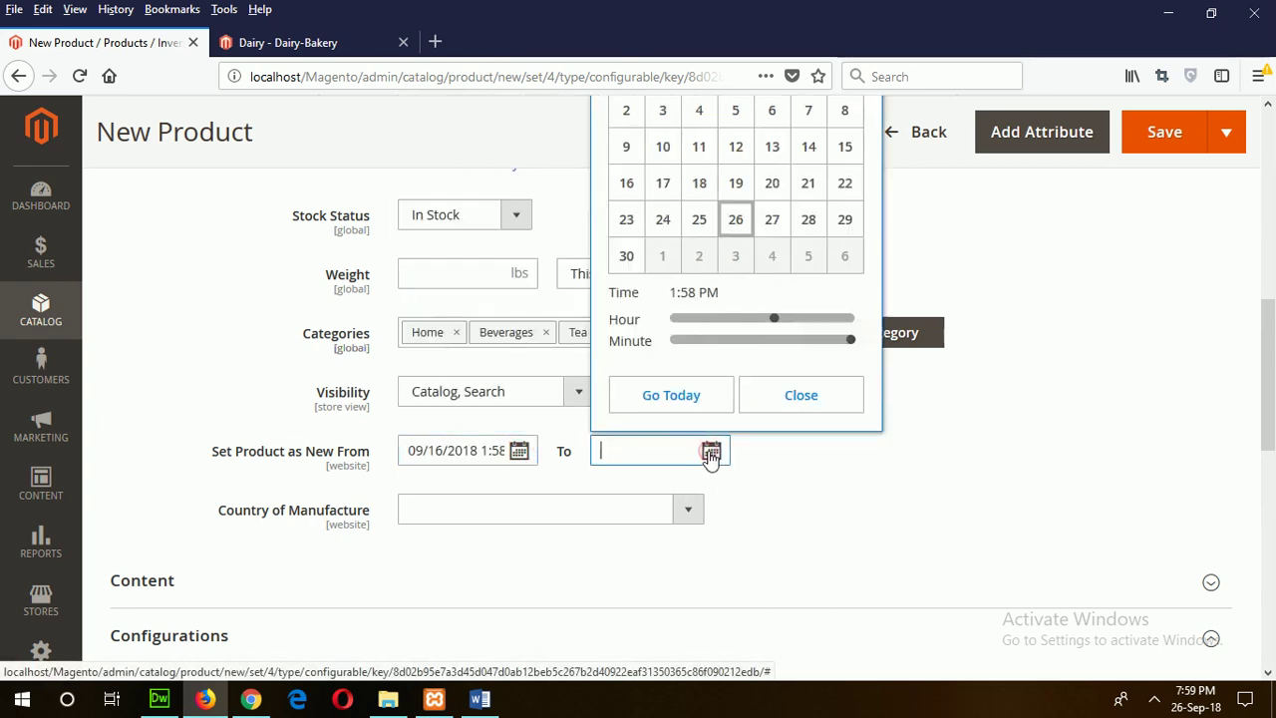
pyautogui.click(843, 221)
pyautogui.click(851, 540)
# Step: Set the product's country of manufacture to Bangladesh
pyautogui.scroll(-1, 638, 489)
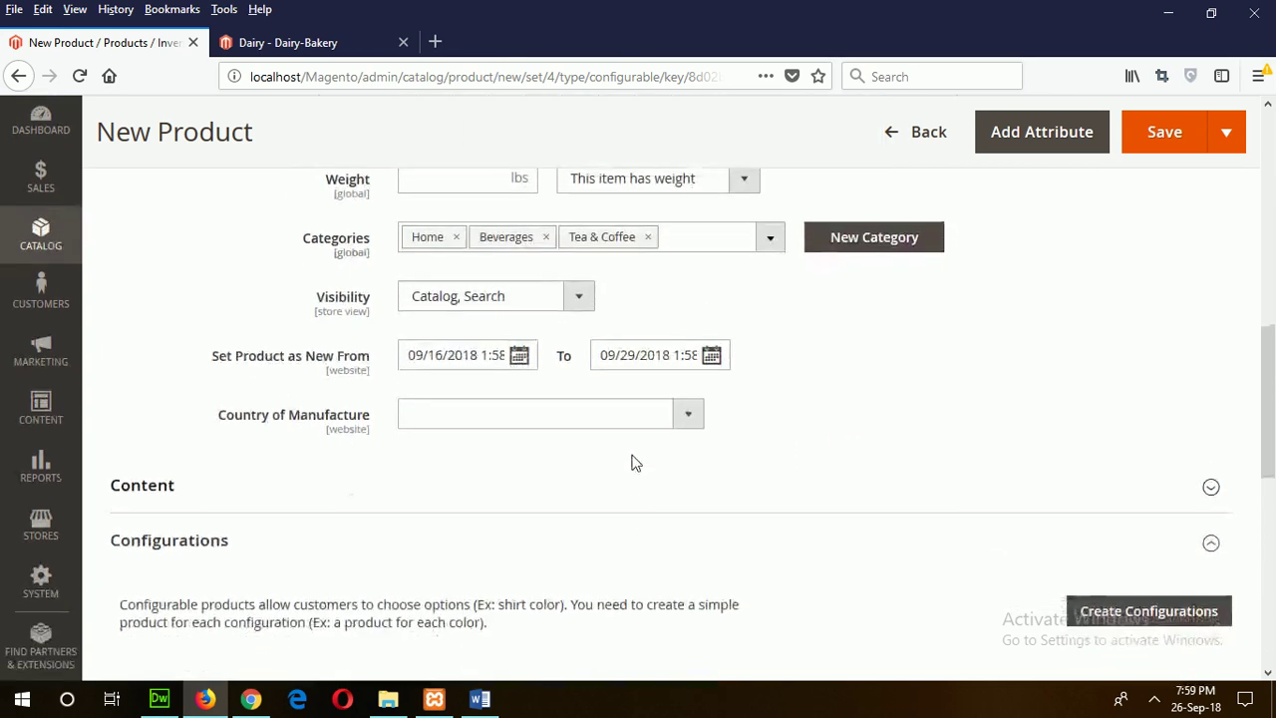
pyautogui.click(664, 411)
pyautogui.write('b')
pyautogui.scroll(-2, 658, 394)
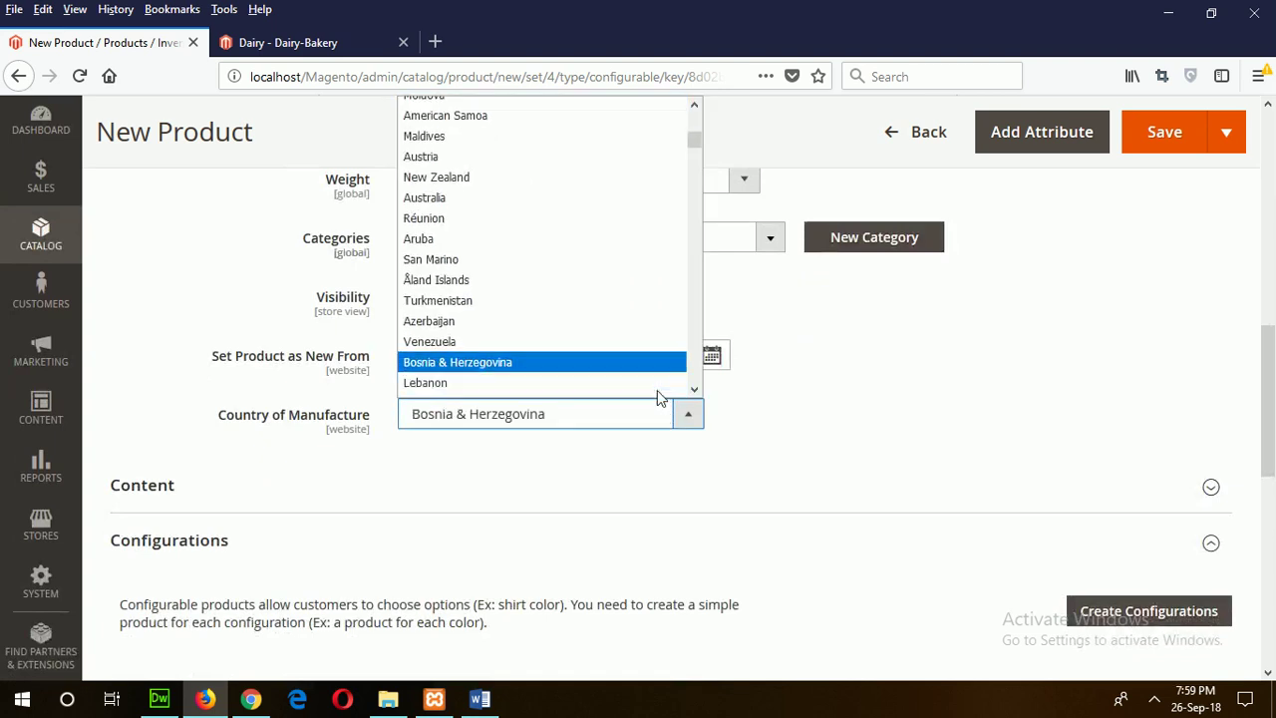
pyautogui.click(504, 379)
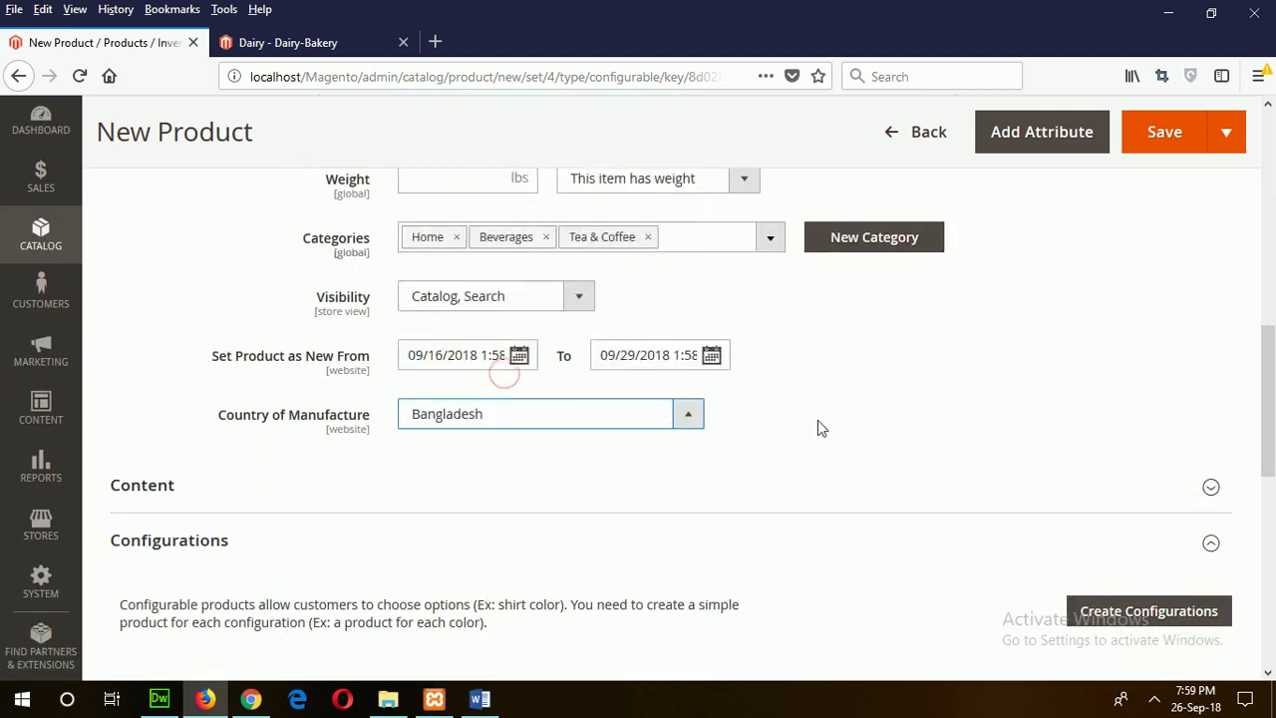
# Step: Start creating configurations for the product and begin a new attribute with the default label Taste
pyautogui.scroll(-2, 817, 420)
pyautogui.scroll(-1, 817, 426)
pyautogui.scroll(2, 818, 427)
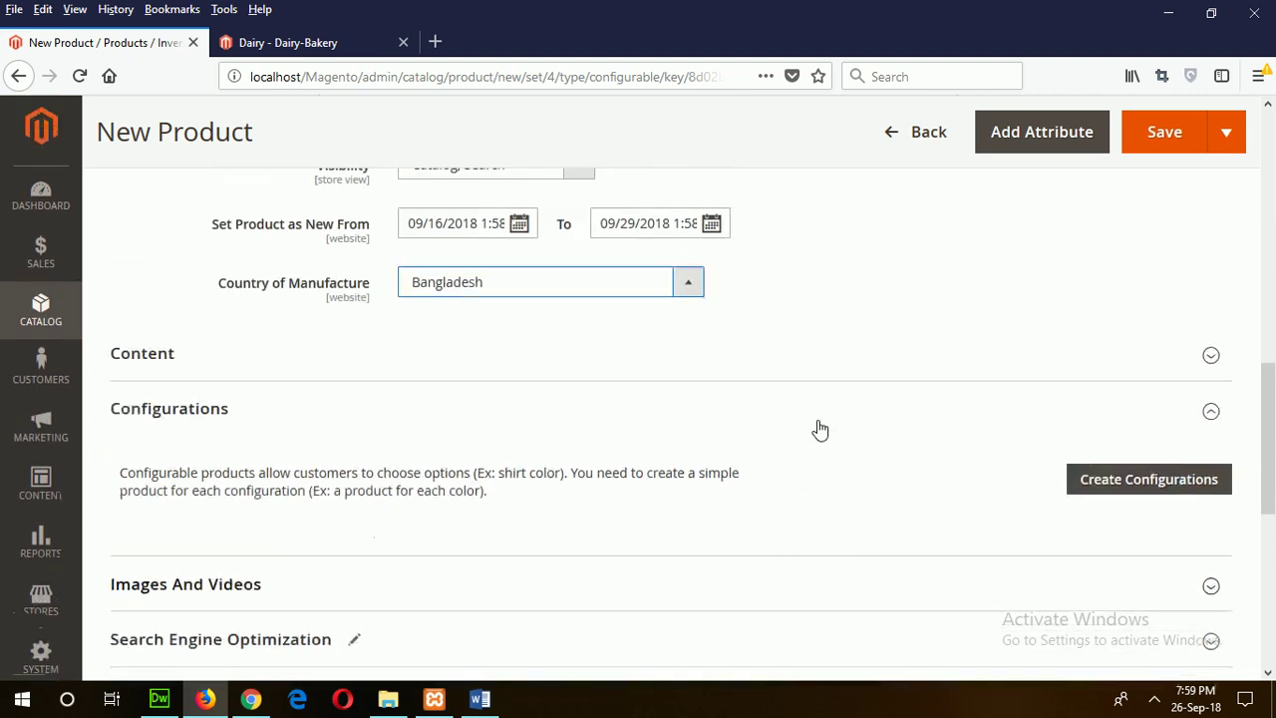
pyautogui.scroll(-1, 817, 427)
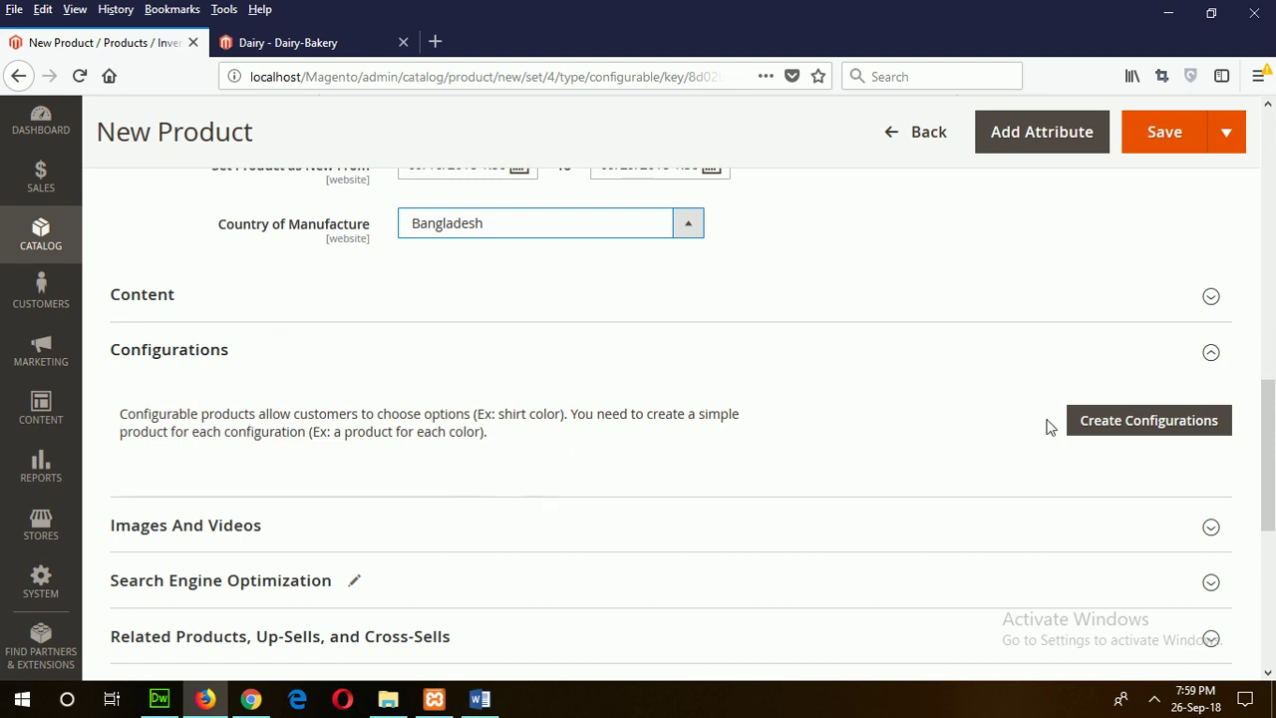
pyautogui.click(1107, 423)
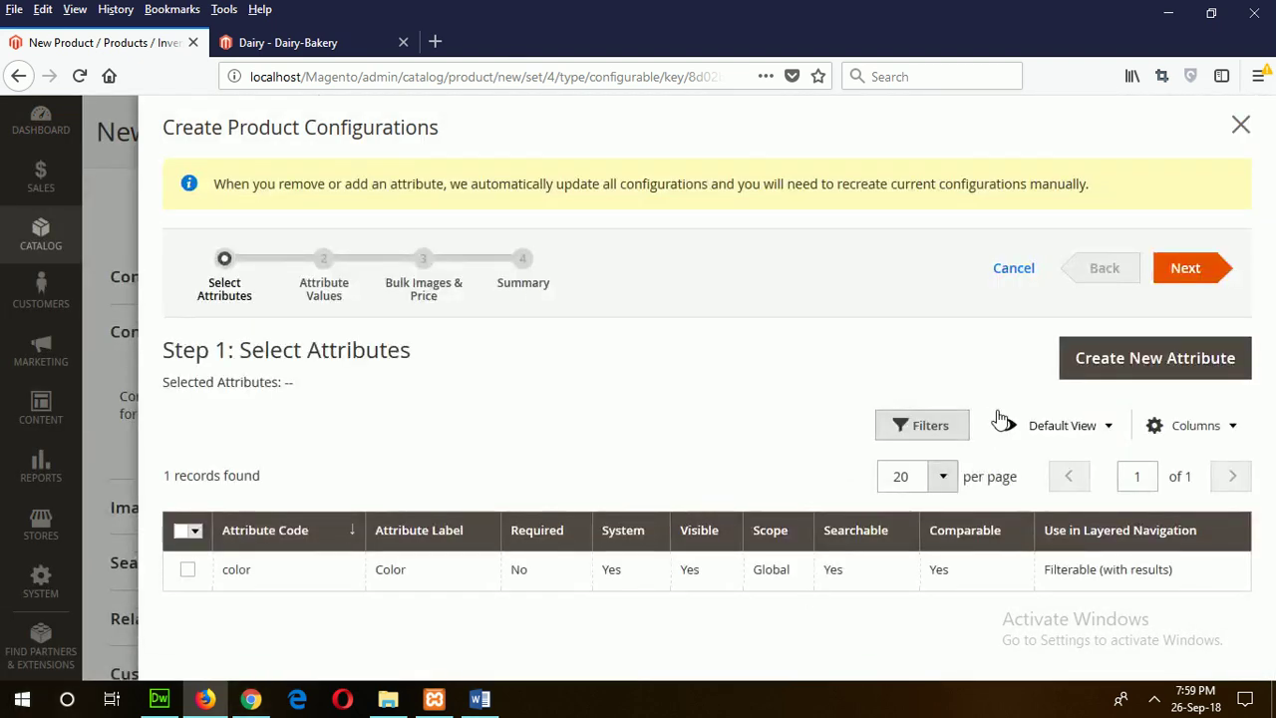
pyautogui.click(1122, 365)
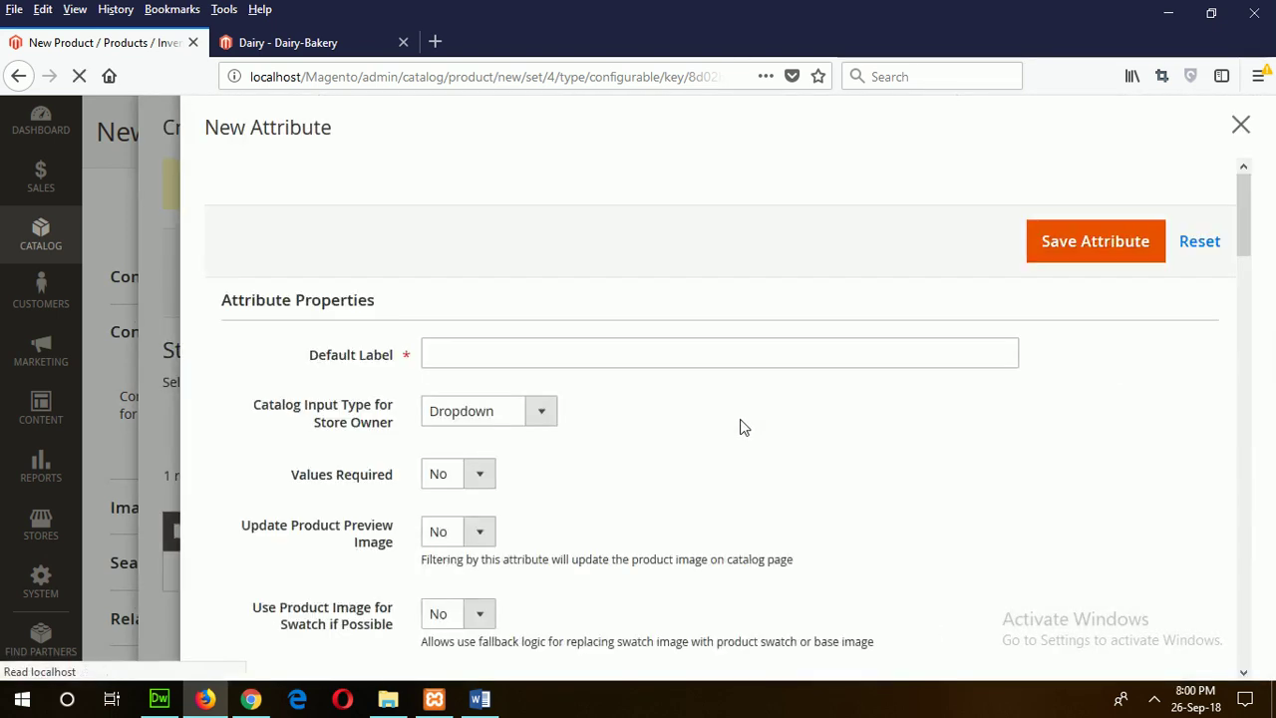
pyautogui.click(454, 357)
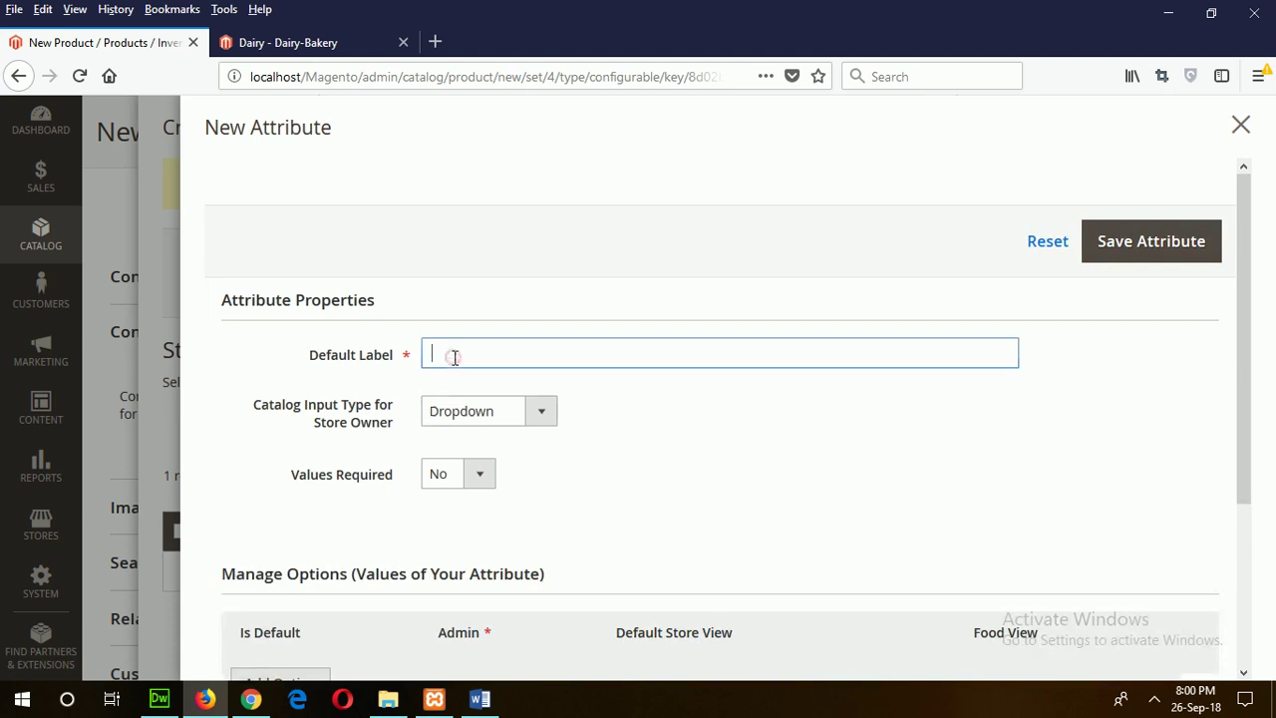
pyautogui.write('T')
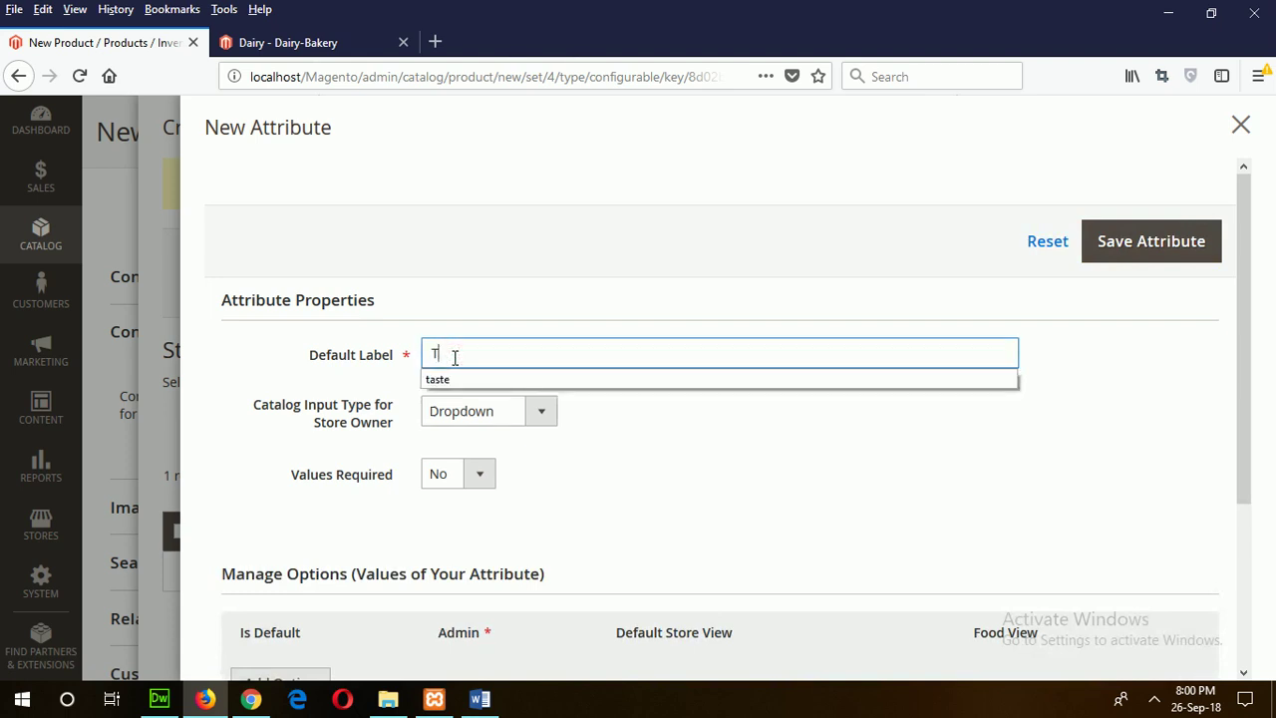
pyautogui.write('aste')
pyautogui.click(638, 504)
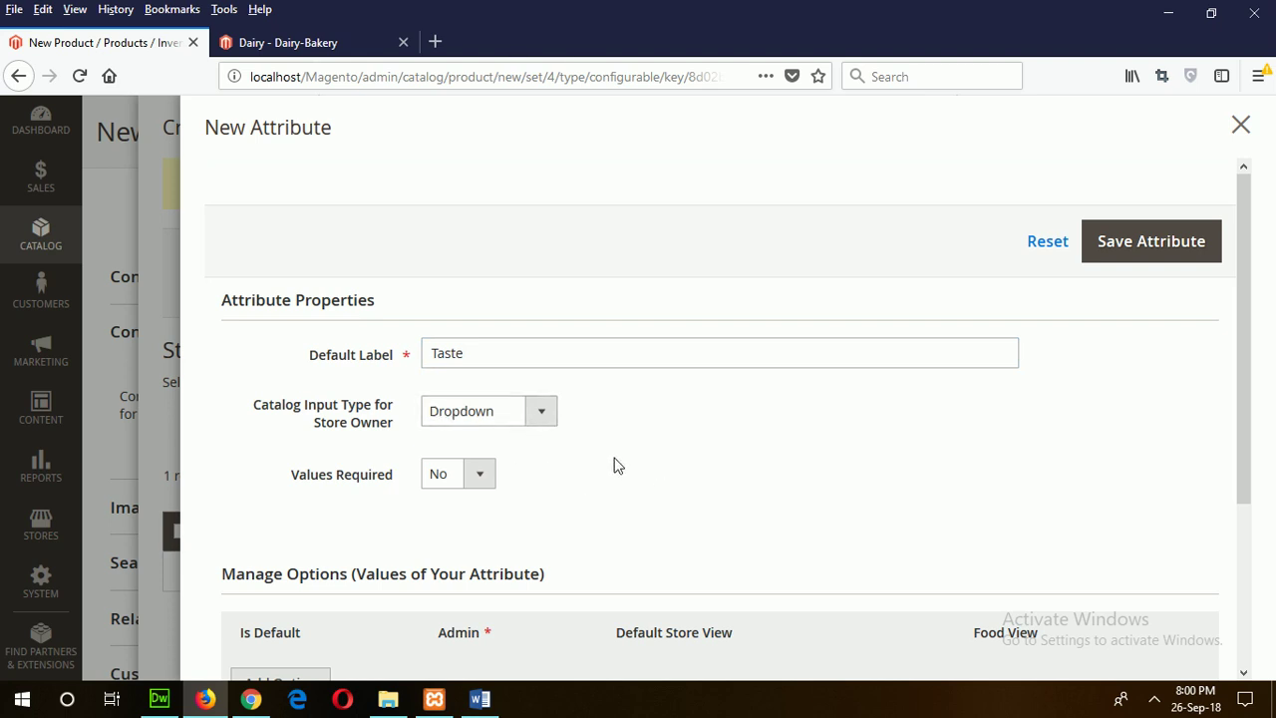
# Step: Add an option named Black to the Taste attribute and make it the default
pyautogui.scroll(-2, 617, 466)
pyautogui.click(287, 498)
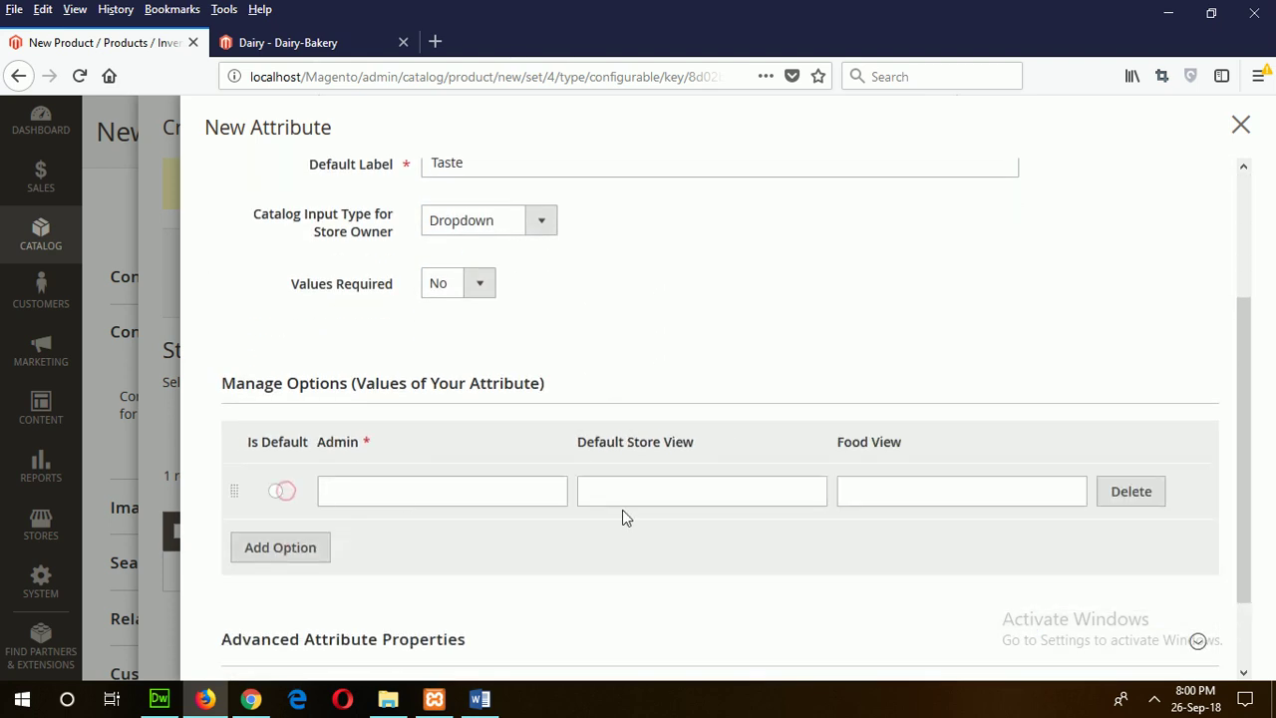
pyautogui.click(440, 501)
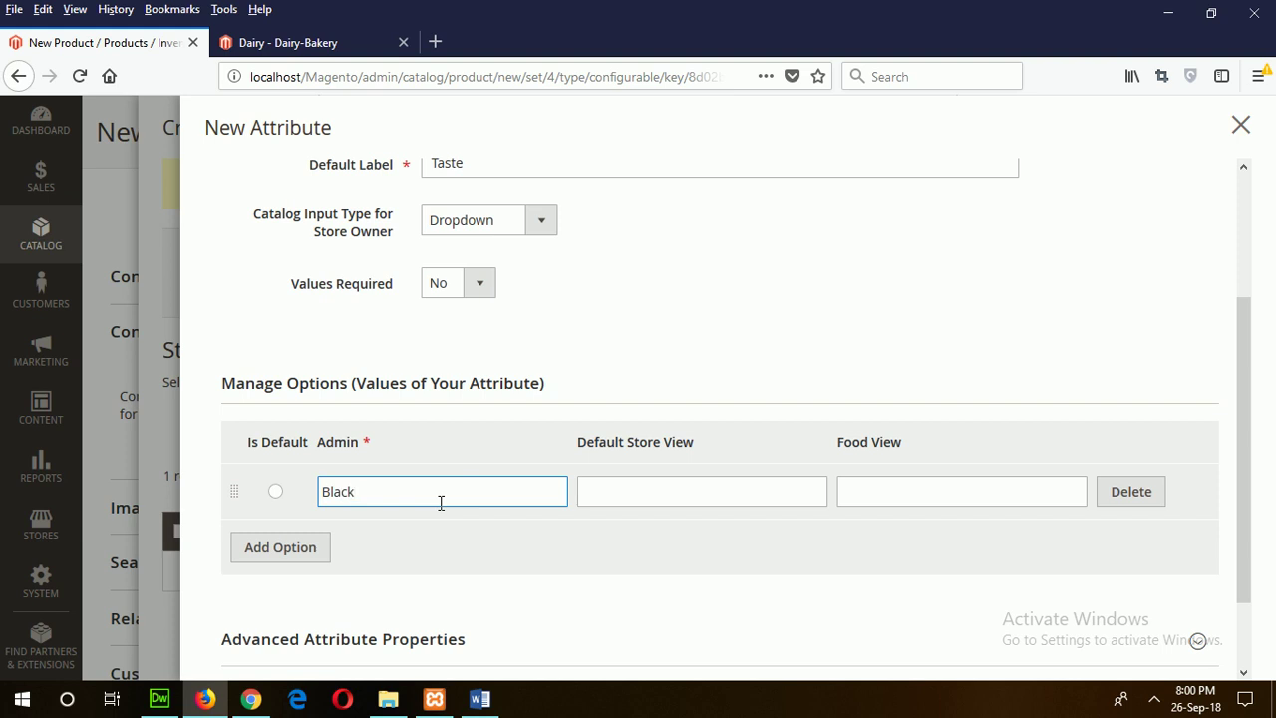
pyautogui.click(275, 491)
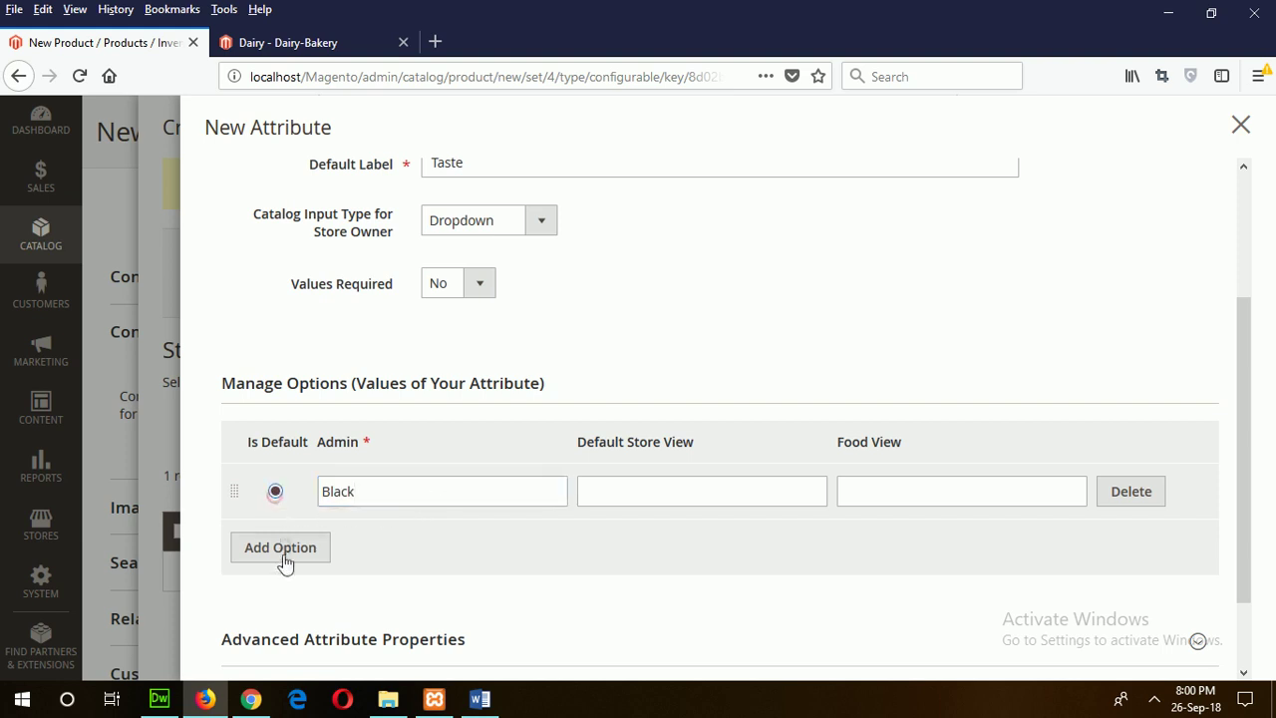
# Step: Add two more options, Green and Tulsi, to the Taste attribute
pyautogui.click(282, 552)
pyautogui.click(395, 544)
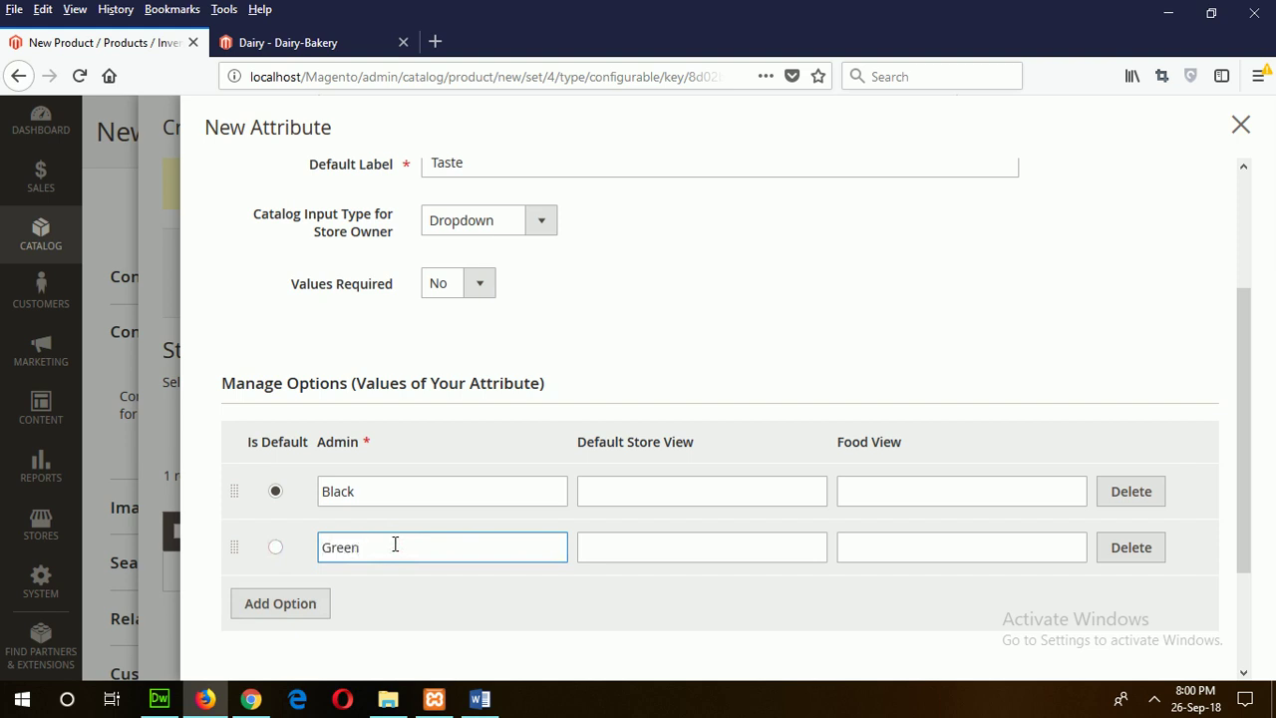
pyautogui.write('Green')
pyautogui.click(273, 620)
pyautogui.click(409, 602)
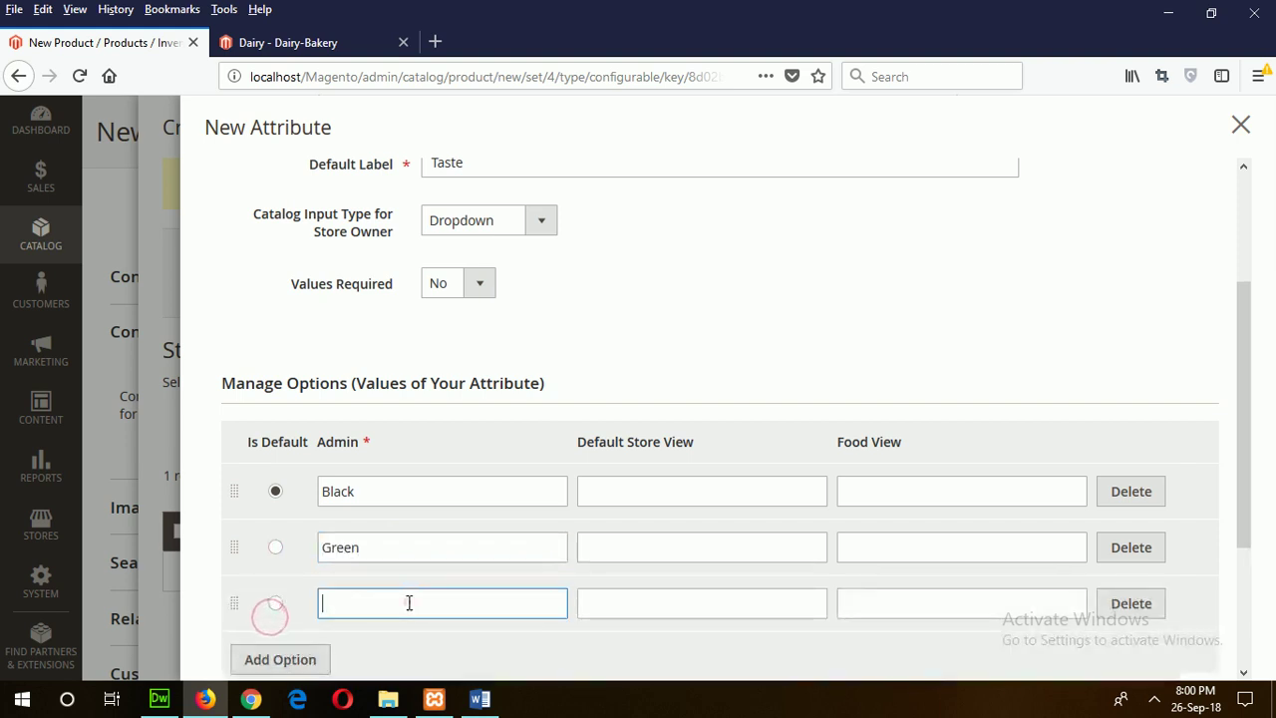
pyautogui.write('Tulsi')
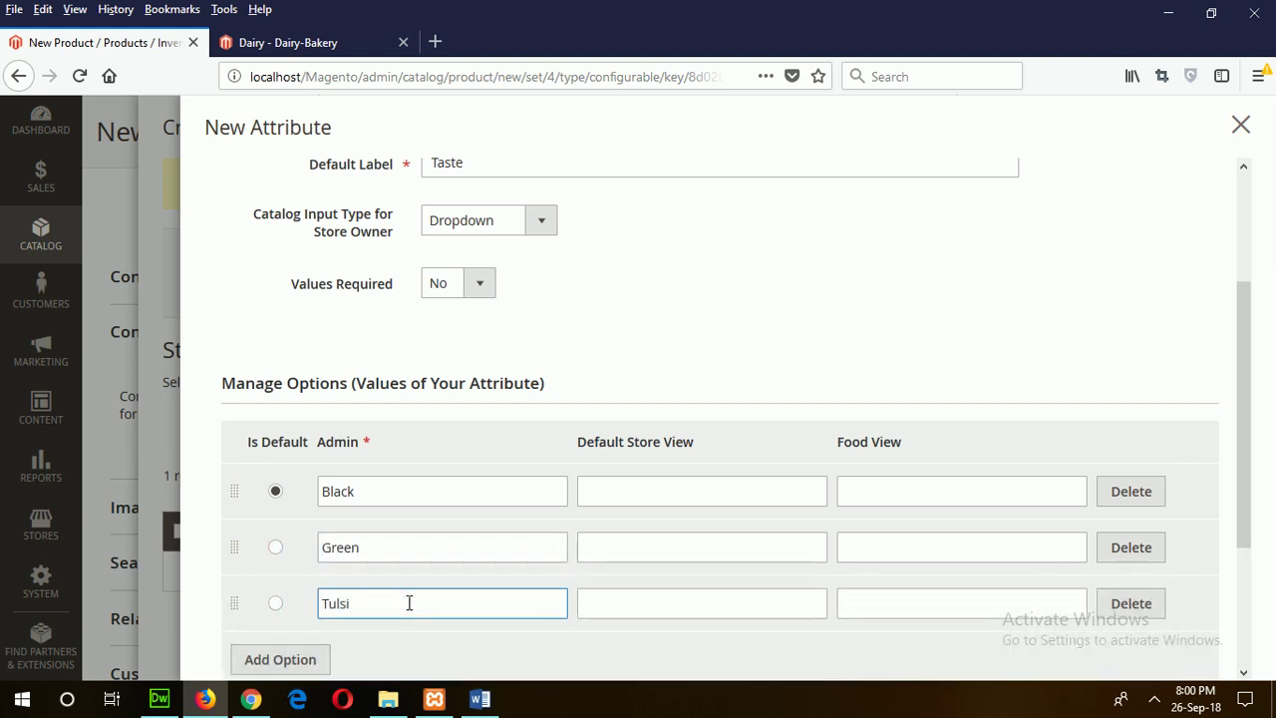
# Step: Save the Taste attribute and choose it as the attribute for the product configurations
pyautogui.scroll(-3, 409, 602)
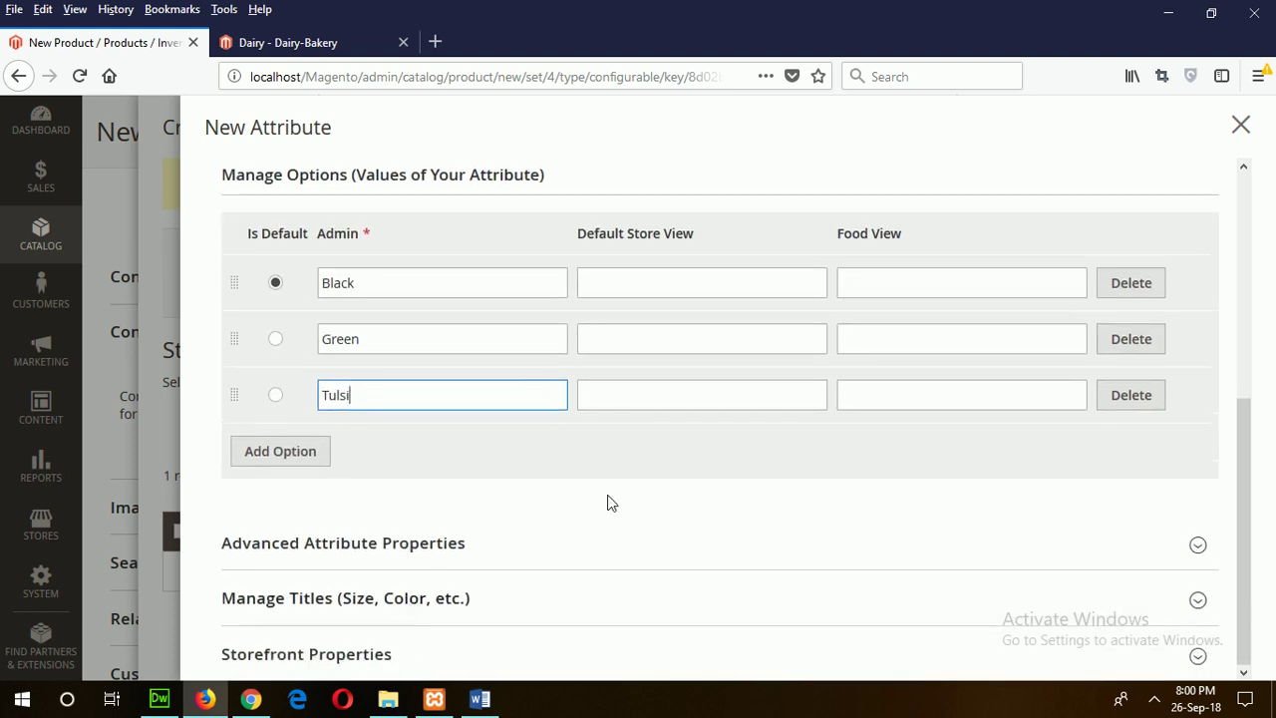
pyautogui.scroll(6, 610, 501)
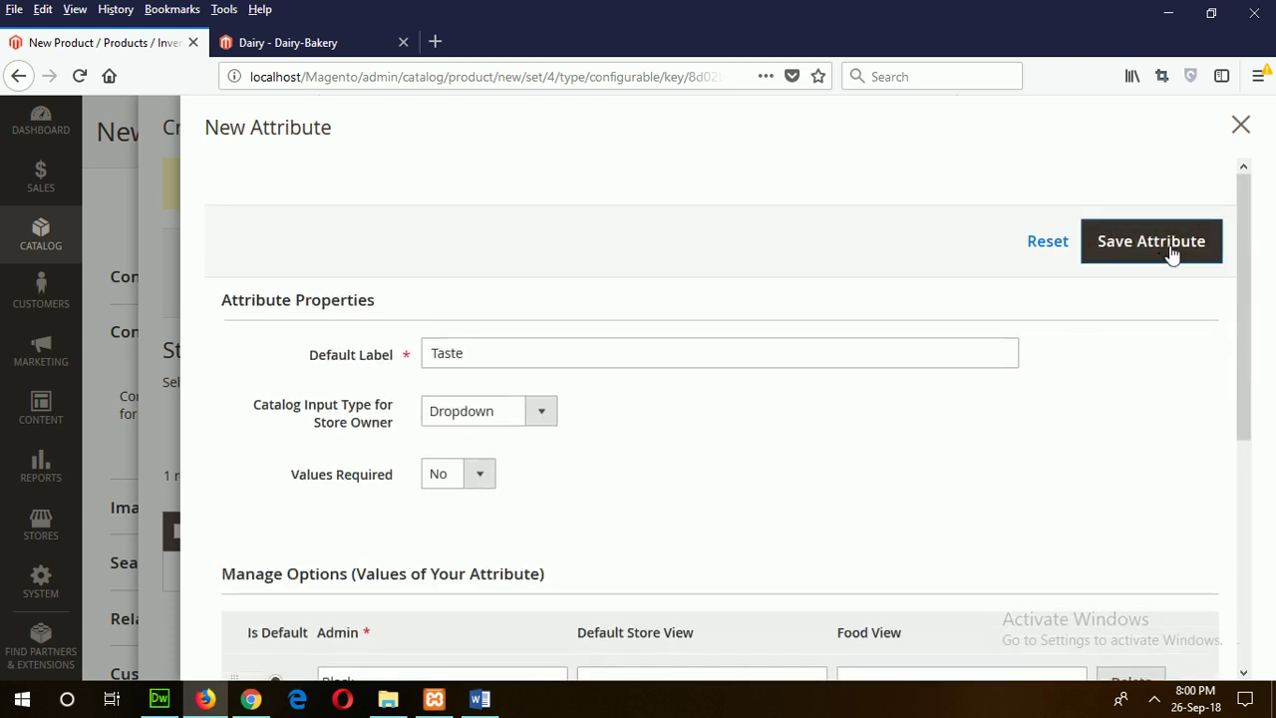
pyautogui.click(1173, 250)
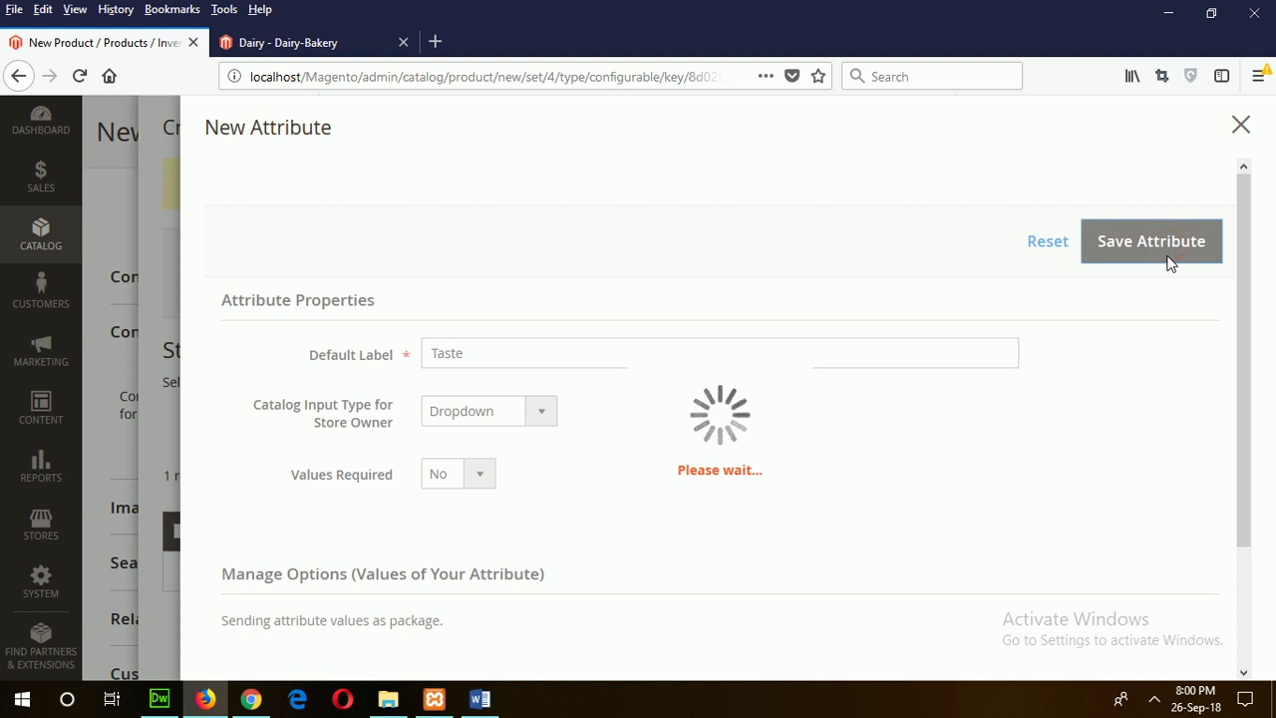
pyautogui.click(188, 606)
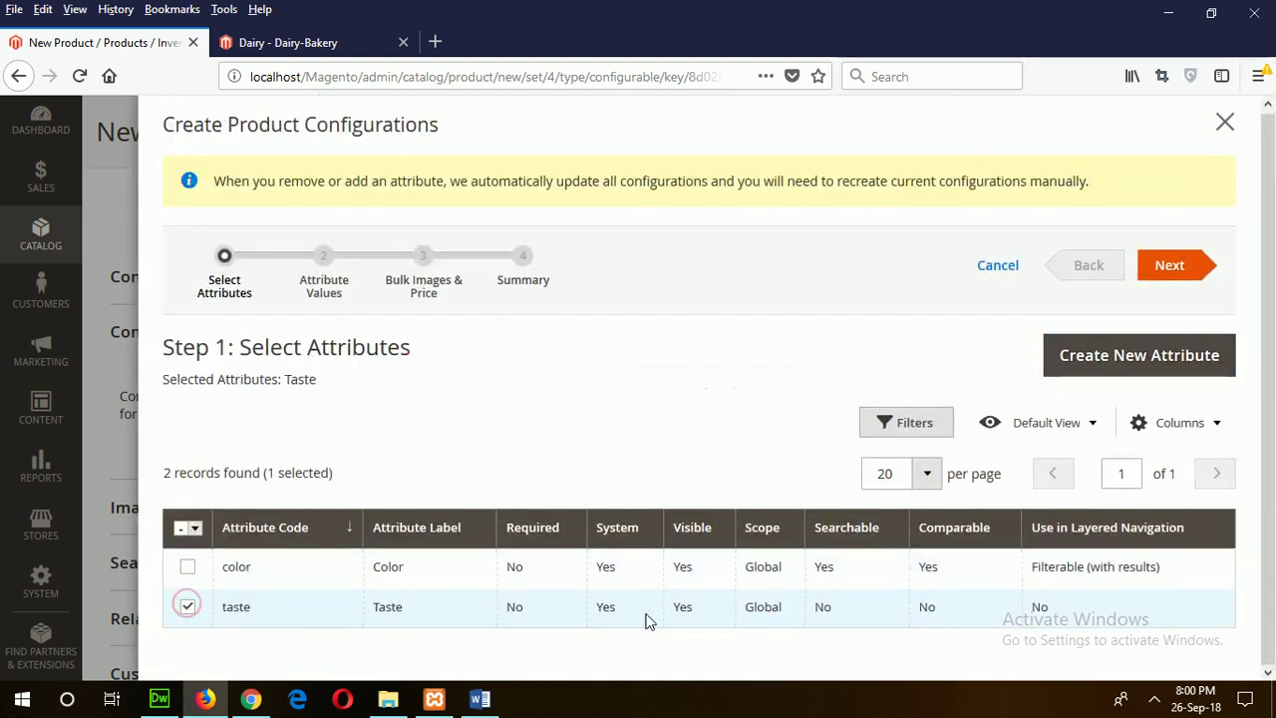
pyautogui.click(1170, 265)
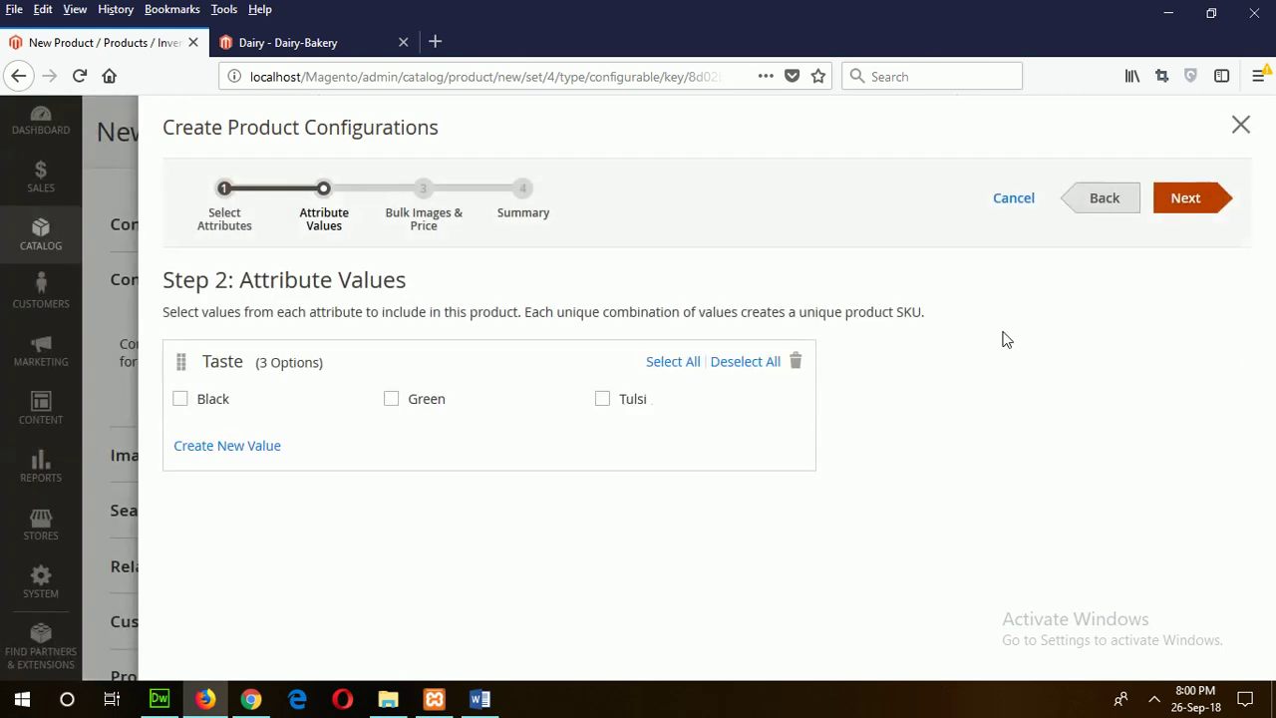
# Step: Include the Black, Green and Tulsi values of Taste in the configurations and continue to bulk images and price
pyautogui.click(184, 403)
pyautogui.click(394, 405)
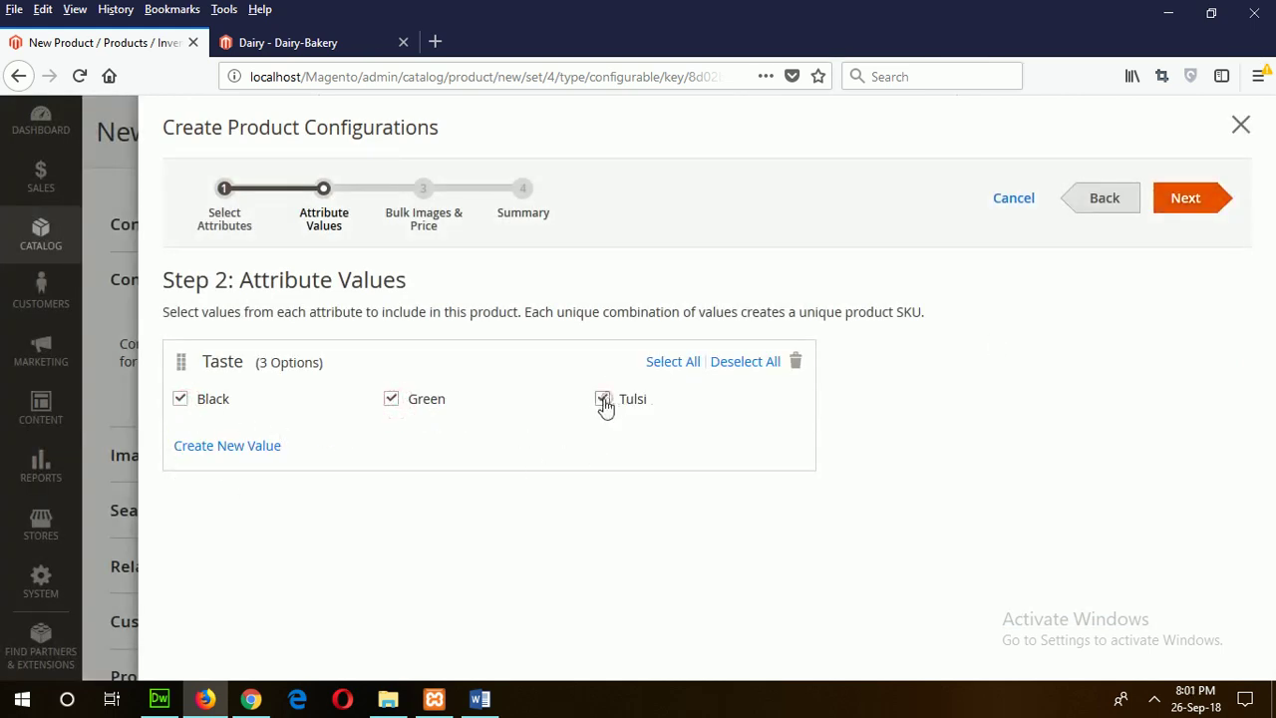
pyautogui.click(1182, 197)
# Step: Apply unique images to each SKU by the Taste attribute
pyautogui.scroll(-3, 713, 416)
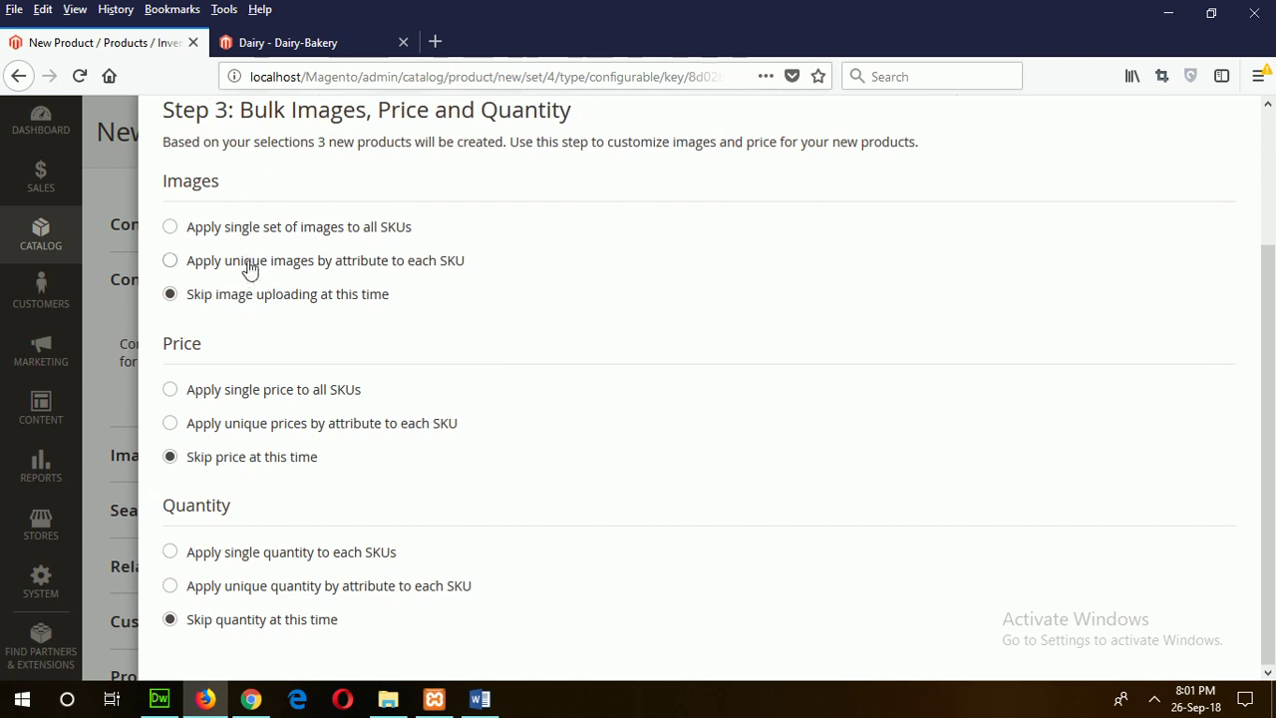
pyautogui.click(249, 265)
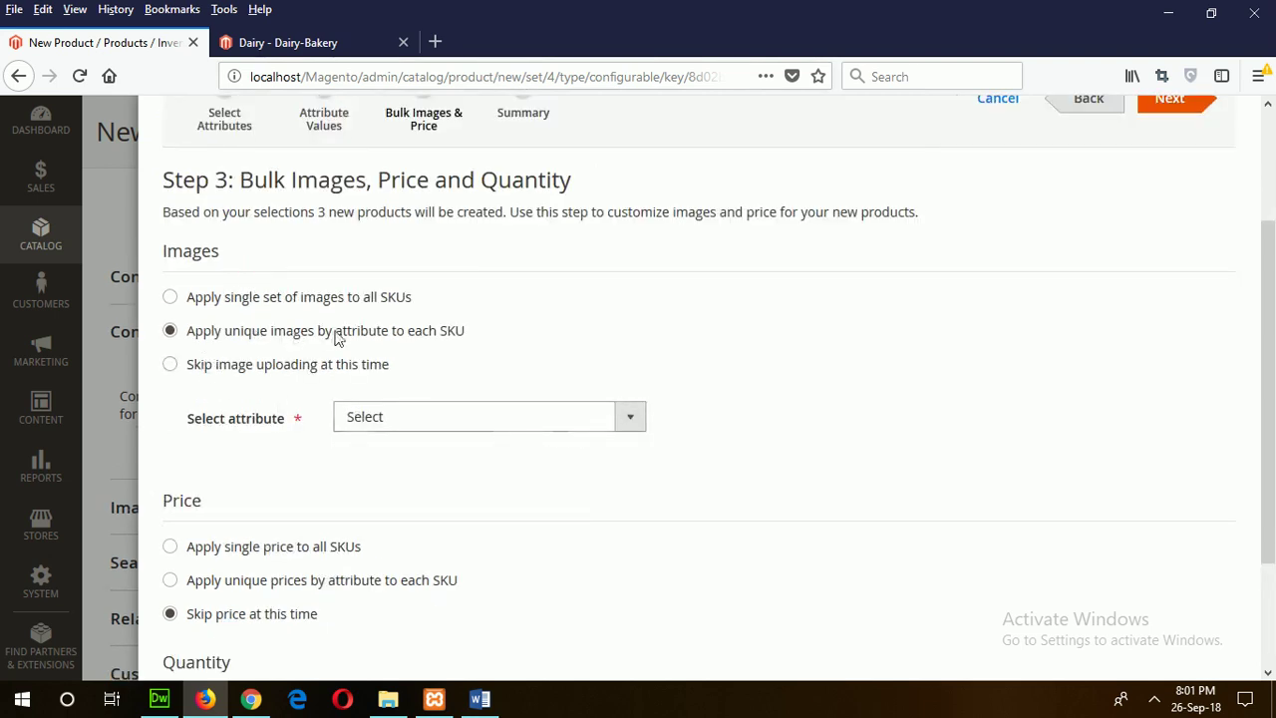
pyautogui.click(481, 423)
pyautogui.click(407, 461)
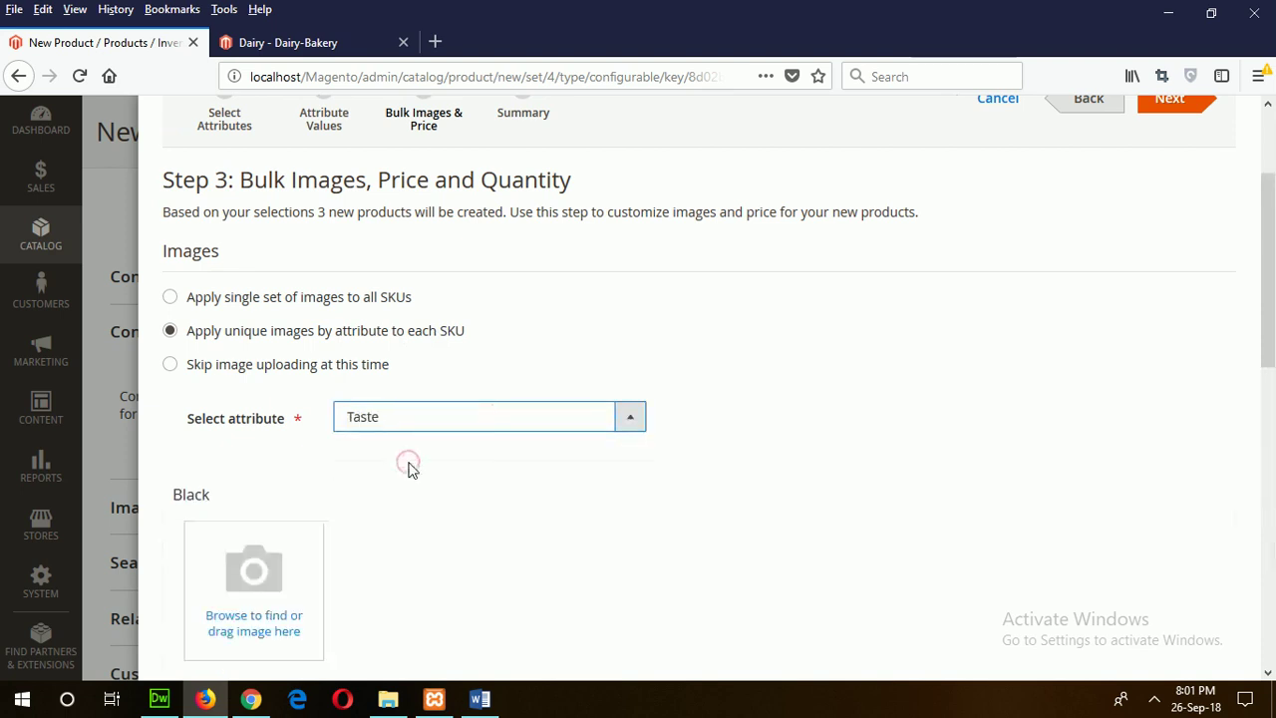
# Step: Upload the Kazi & Kazi Black Tea box picture from the food folder as the Black option's image
pyautogui.scroll(-2, 396, 484)
pyautogui.scroll(-2, 396, 483)
pyautogui.click(282, 305)
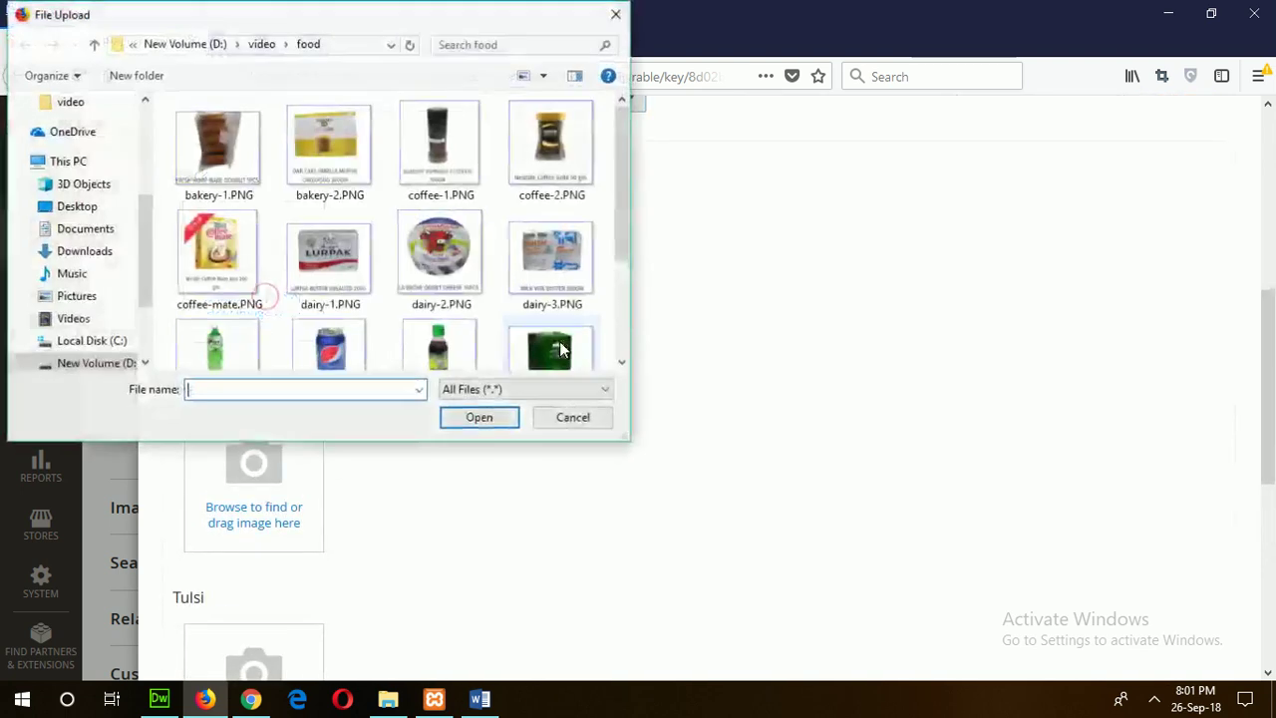
pyautogui.scroll(-1, 501, 313)
pyautogui.scroll(-2, 493, 336)
pyautogui.click(357, 332)
pyautogui.doubleClick(357, 332)
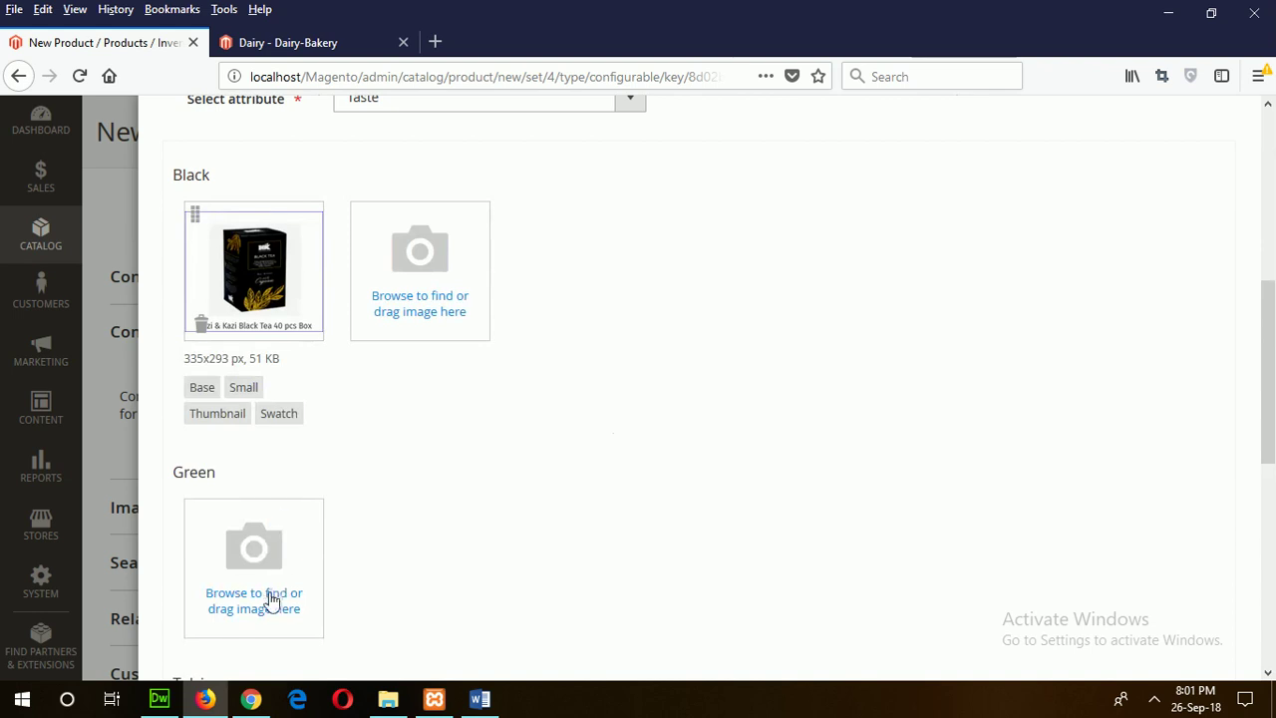
# Step: Upload tea-1.PNG from the food folder as the Green option's image
pyautogui.click(279, 606)
pyautogui.scroll(-2, 595, 328)
pyautogui.click(556, 224)
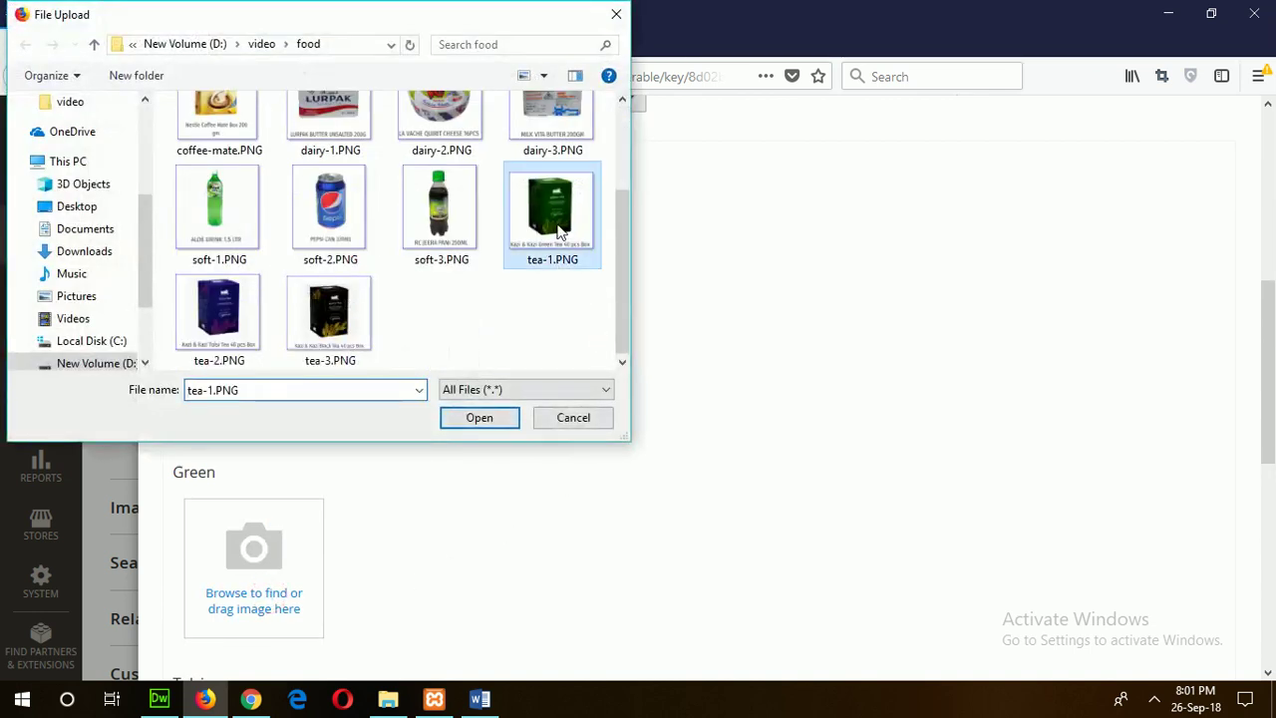
pyautogui.doubleClick(556, 223)
# Step: Upload tea-2.PNG from the food folder as the Tulsi option's image
pyautogui.scroll(-5, 749, 417)
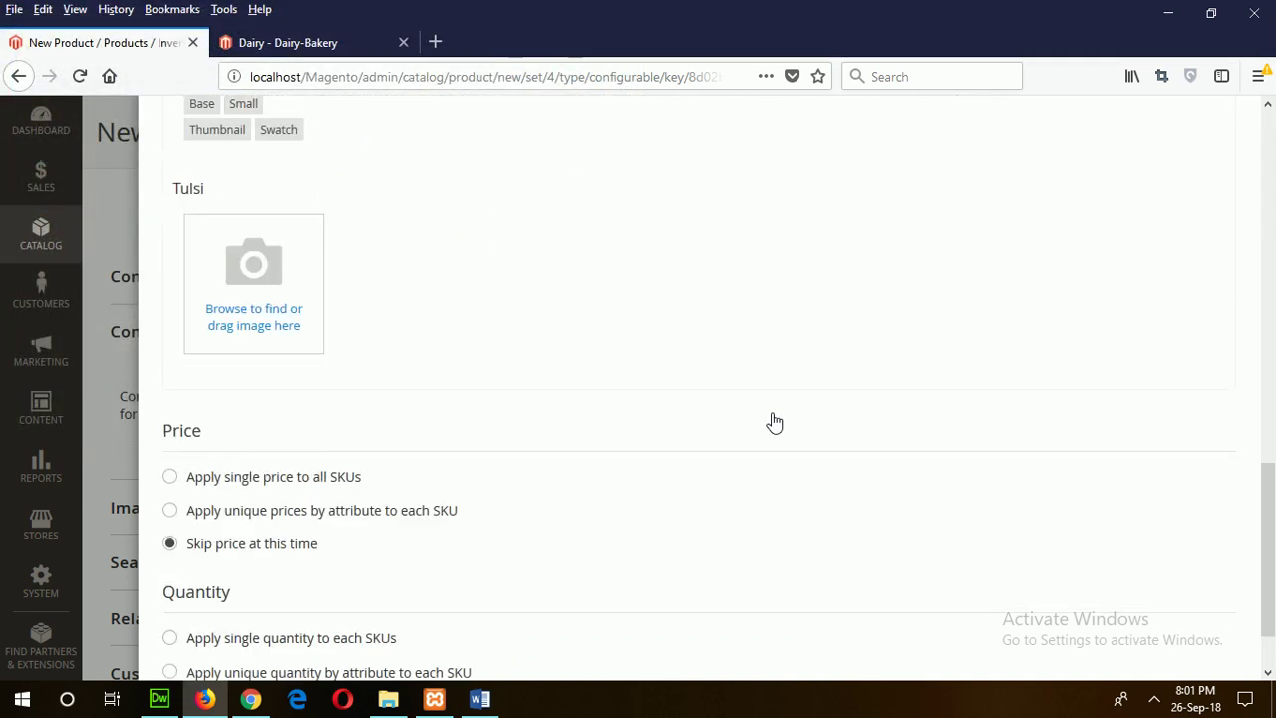
pyautogui.scroll(2, 536, 430)
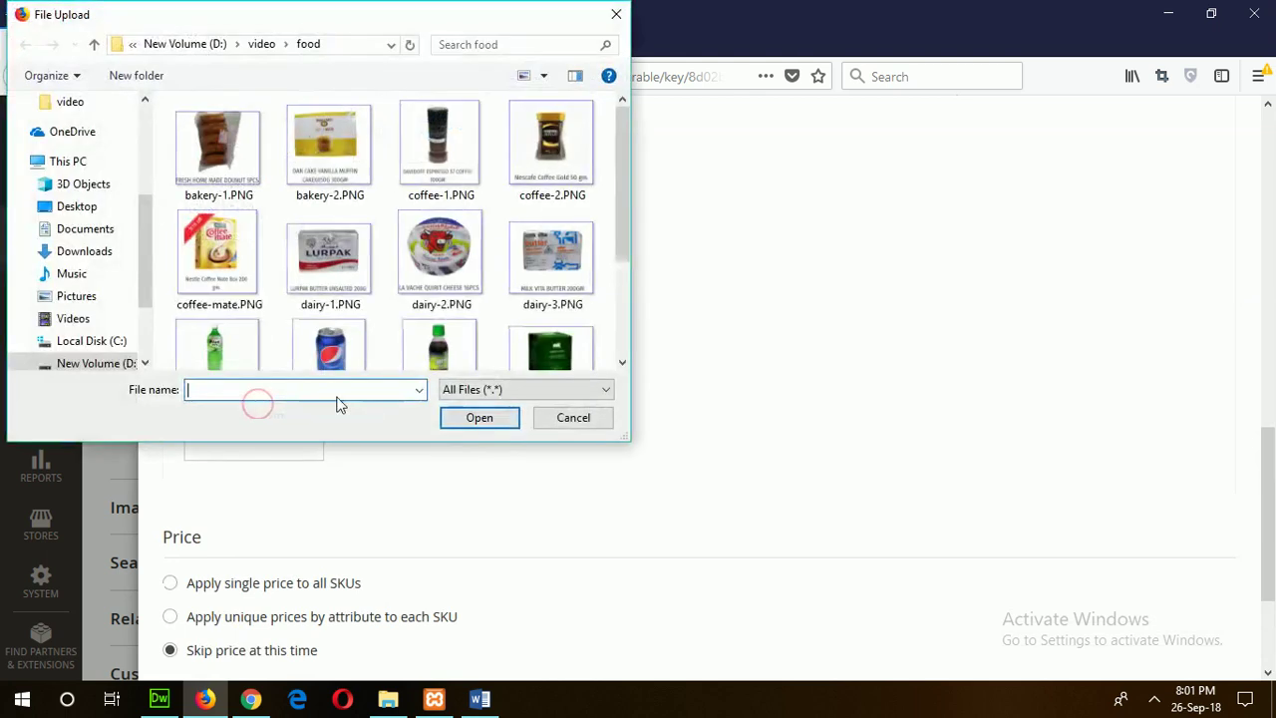
pyautogui.scroll(-2, 402, 262)
pyautogui.click(235, 339)
pyautogui.doubleClick(238, 339)
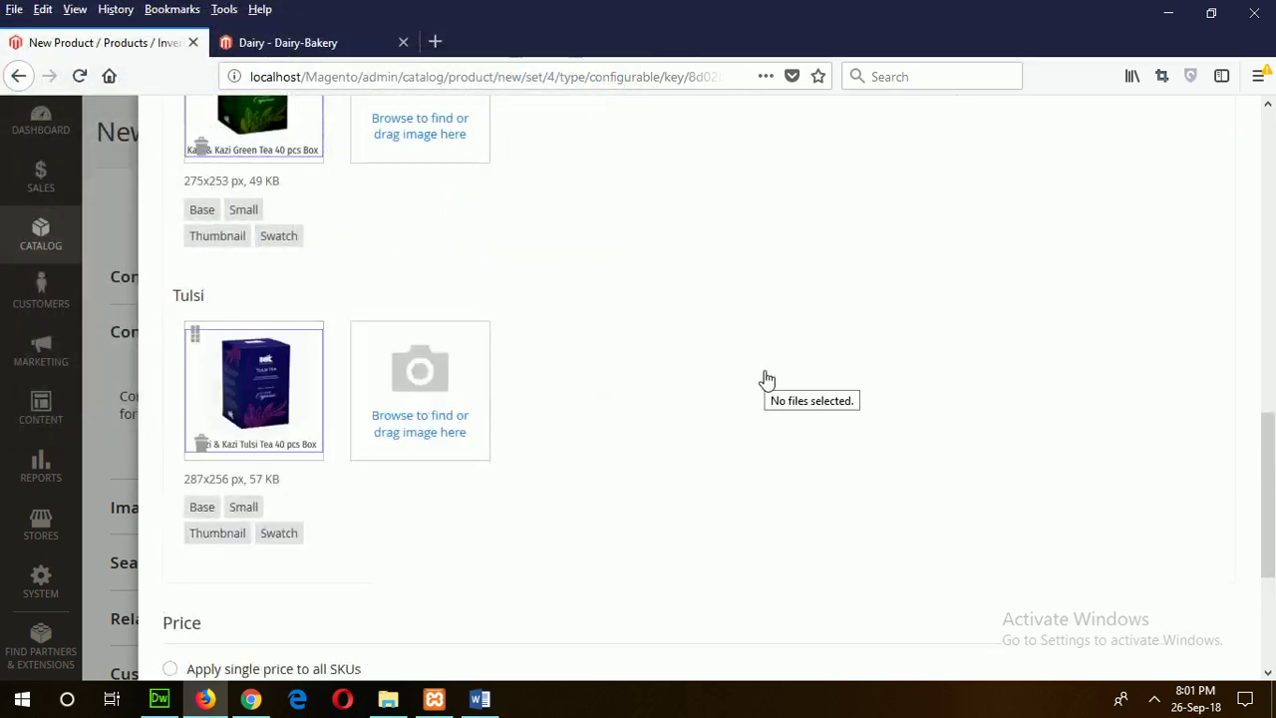
# Step: Apply a single price of $3 and a single quantity of 150 to all SKUs
pyautogui.scroll(-3, 767, 380)
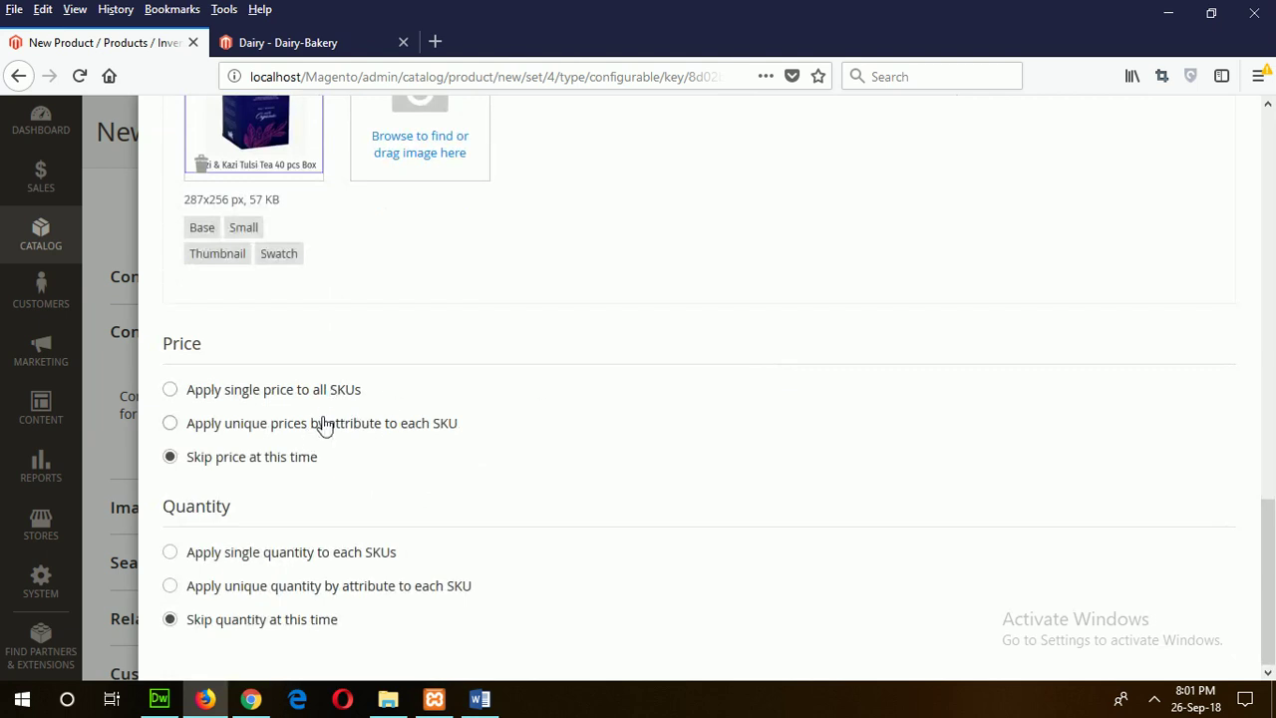
pyautogui.click(239, 394)
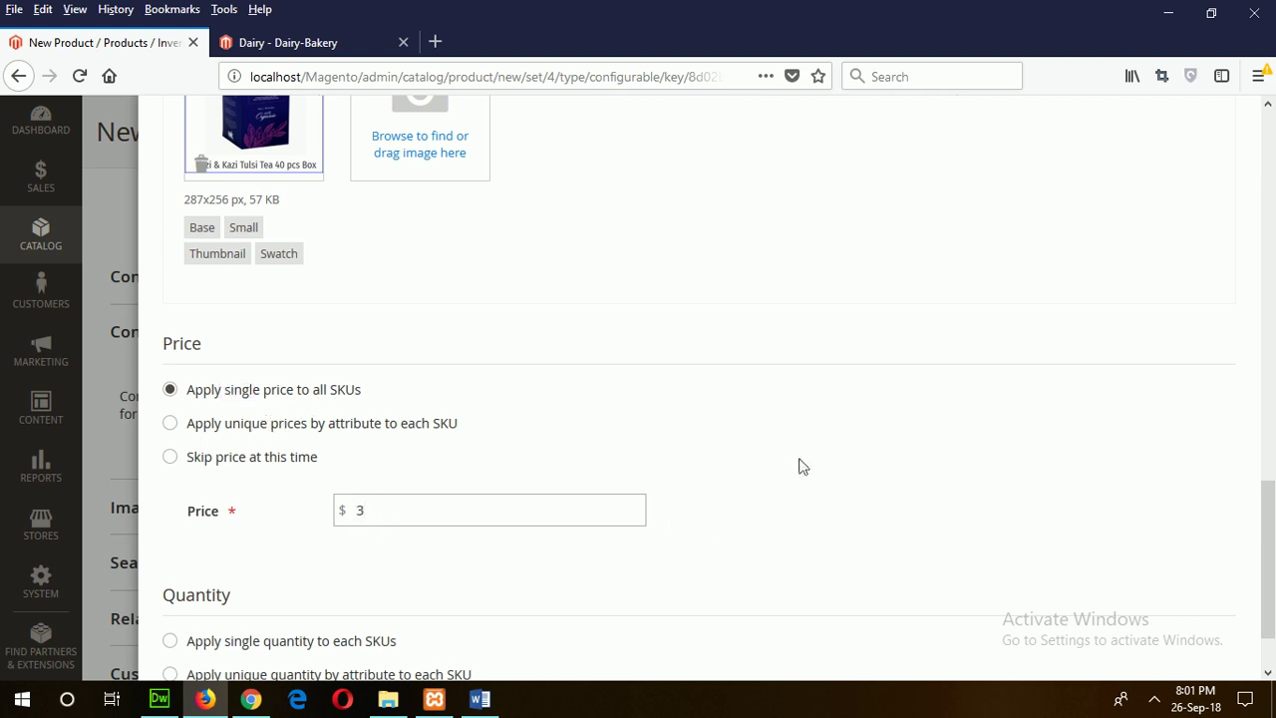
pyautogui.scroll(-2, 824, 425)
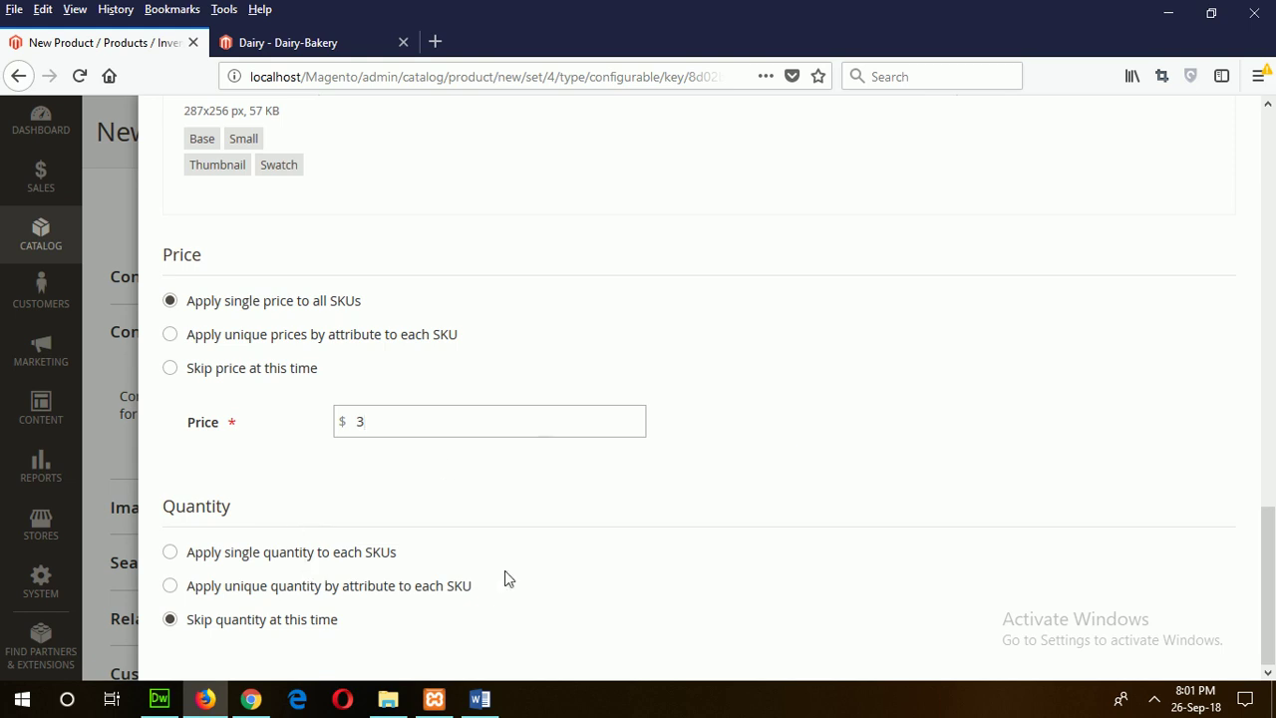
pyautogui.click(275, 565)
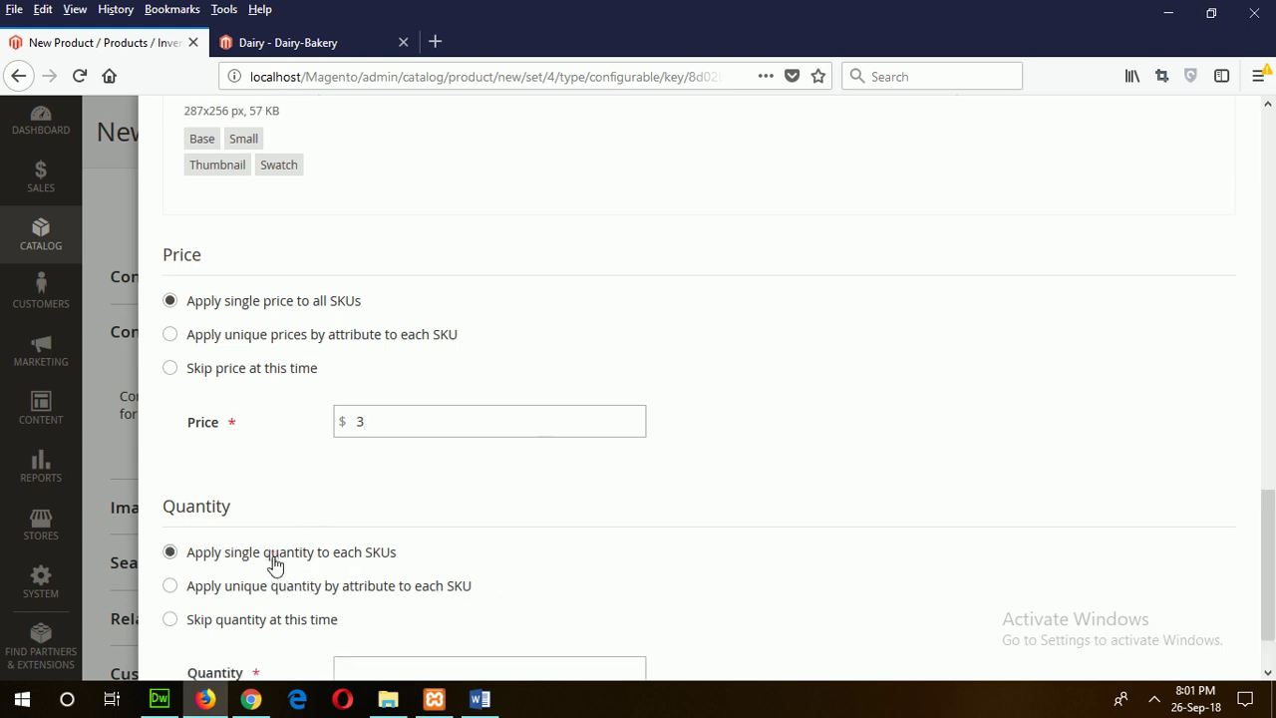
pyautogui.scroll(-2, 595, 538)
pyautogui.click(433, 578)
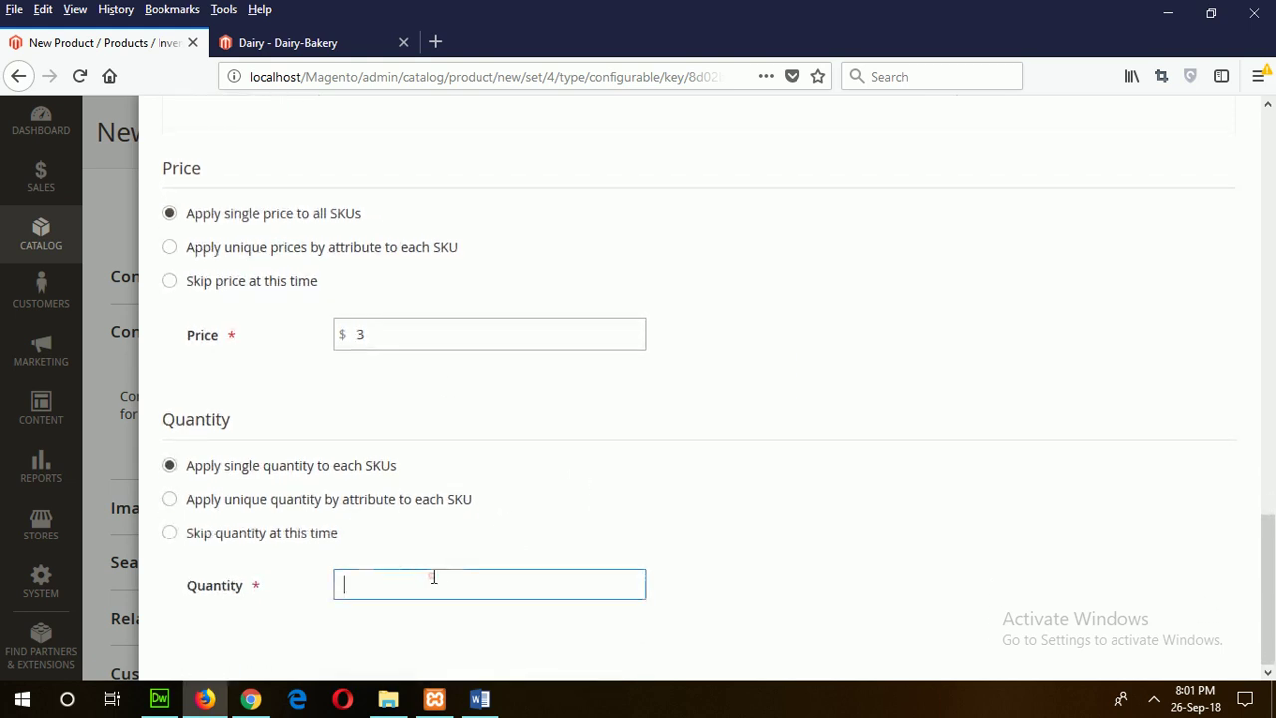
pyautogui.write('150')
# Step: Continue to the configuration summary and generate the Black, Green and Tulsi products
pyautogui.scroll(12, 934, 556)
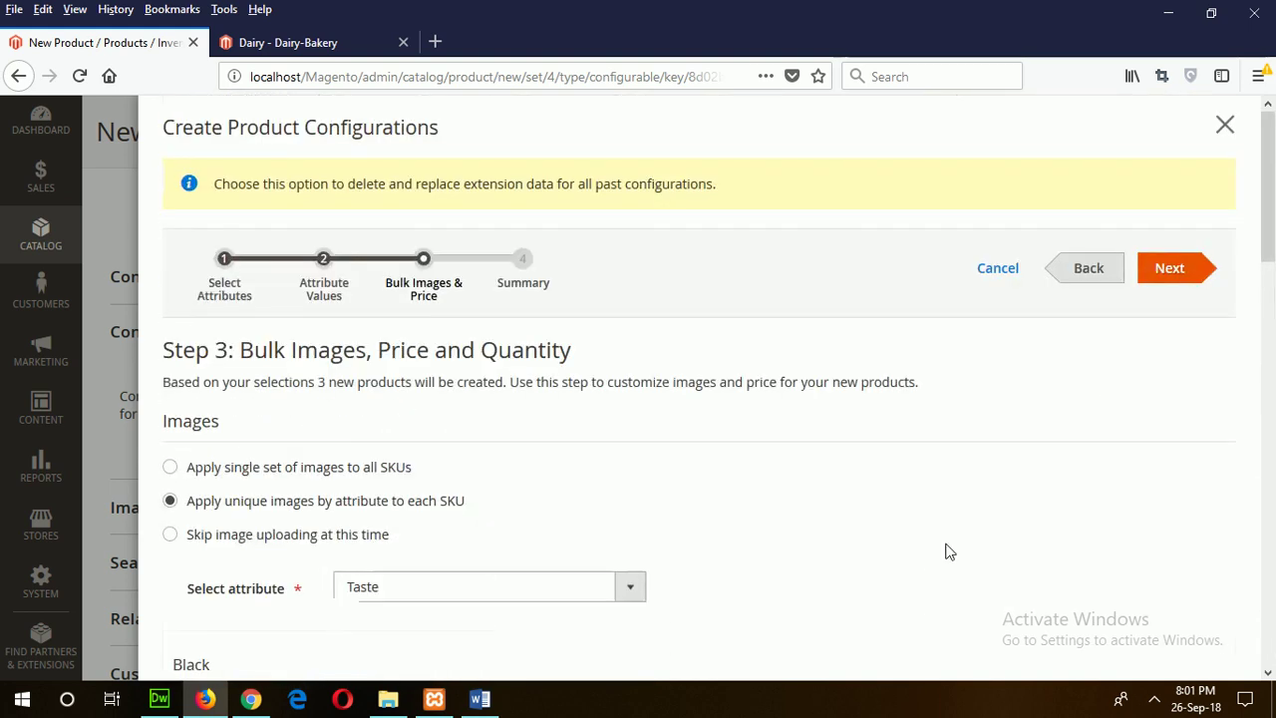
pyautogui.click(1164, 267)
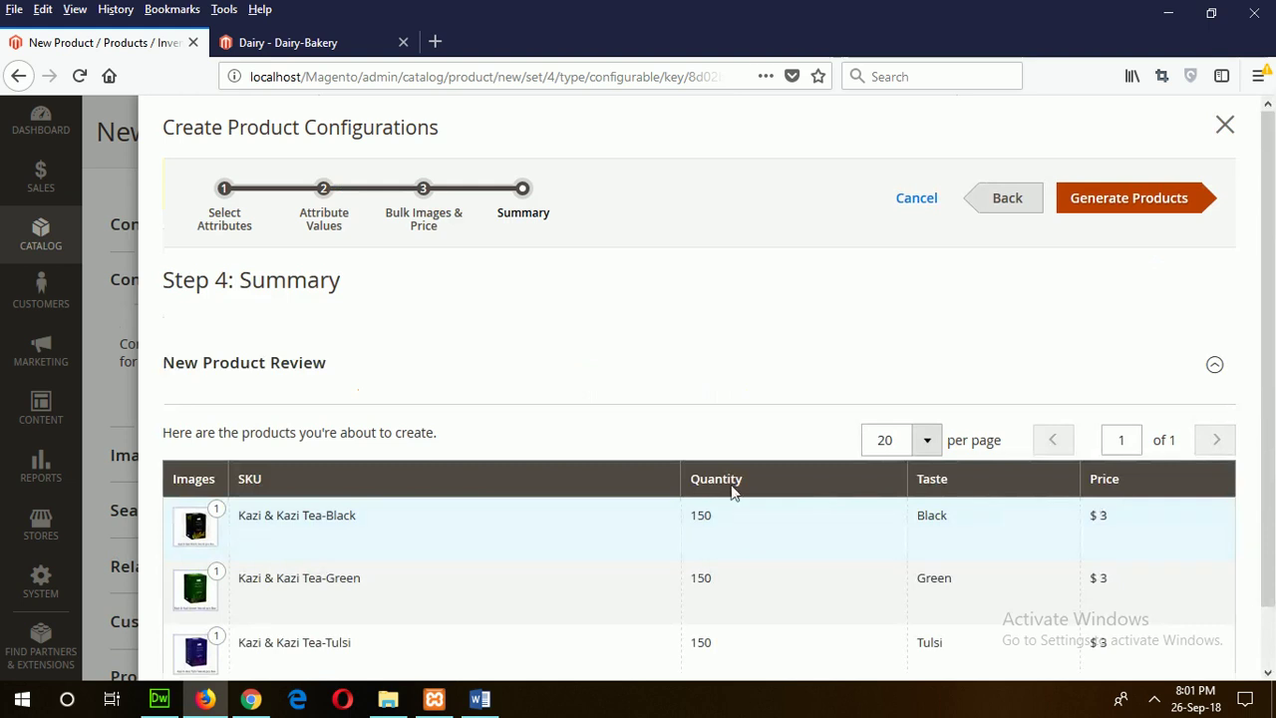
pyautogui.scroll(-1, 815, 505)
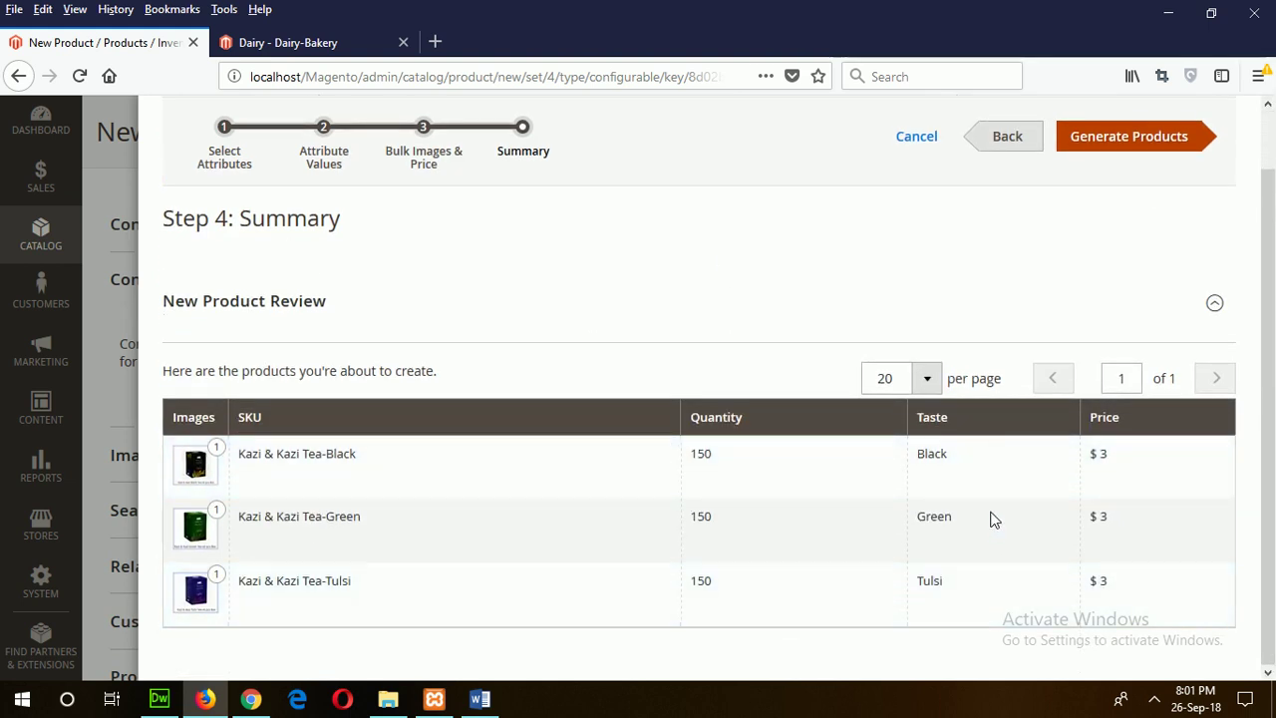
pyautogui.click(1129, 142)
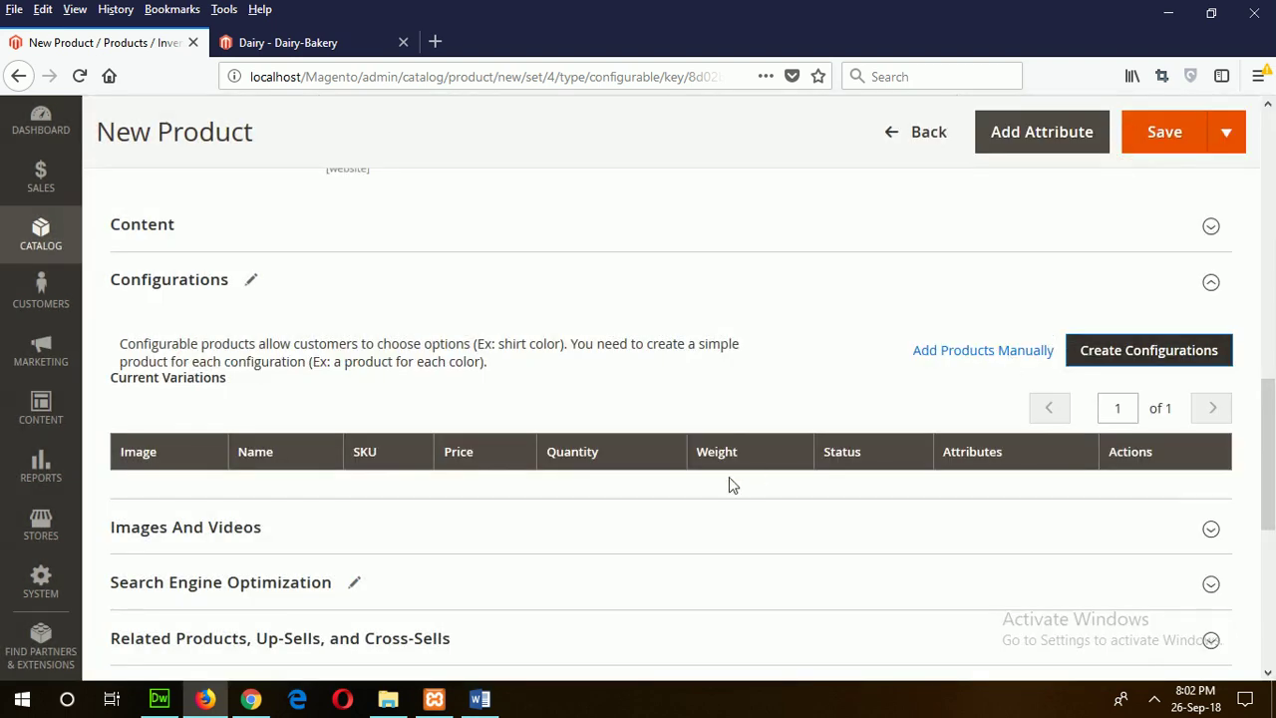
# Step: Set the weight of the Black, Green and Tulsi variations to 0.03 each
pyautogui.scroll(-3, 729, 468)
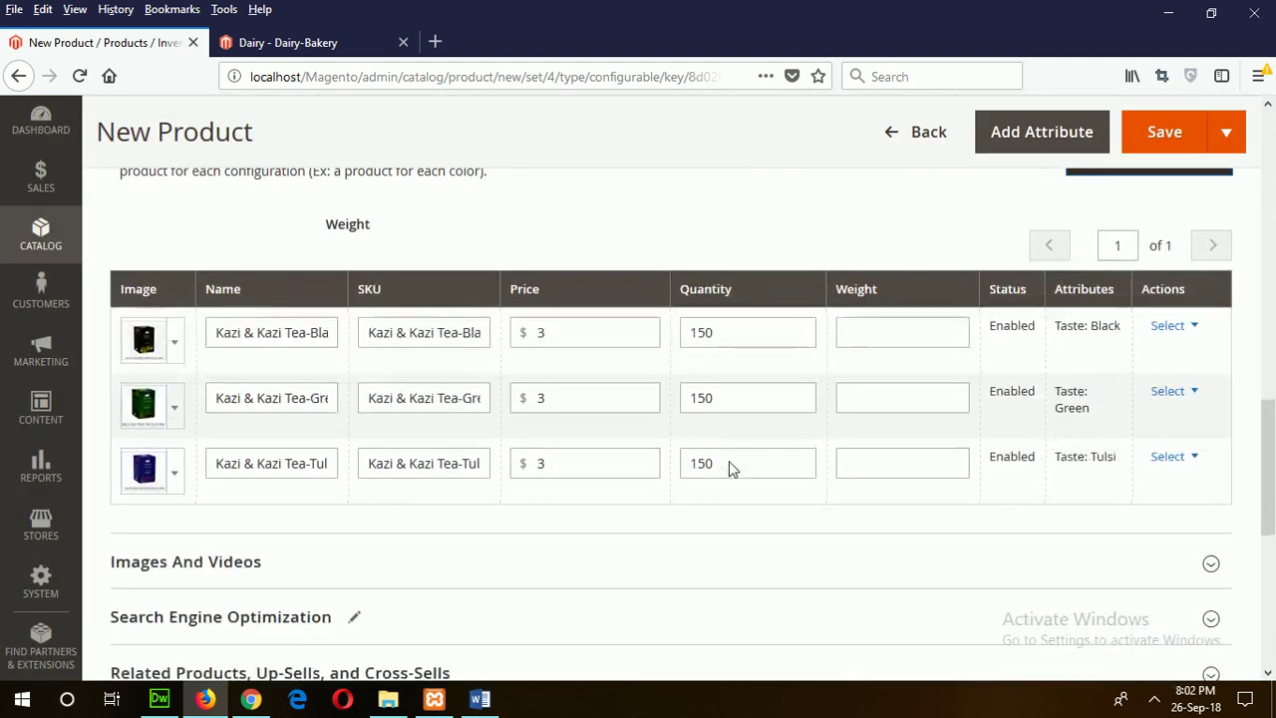
pyautogui.click(891, 332)
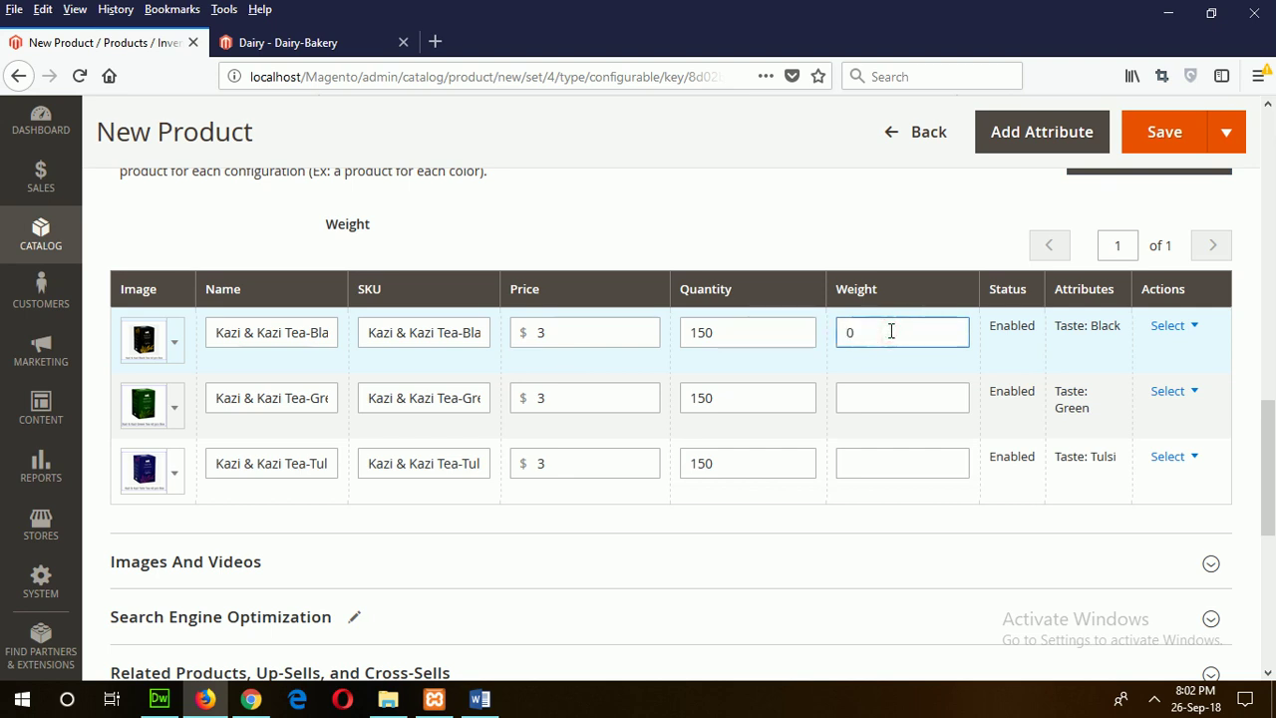
pyautogui.write('0.03')
pyautogui.moveTo(893, 332); pyautogui.dragTo(826, 362)
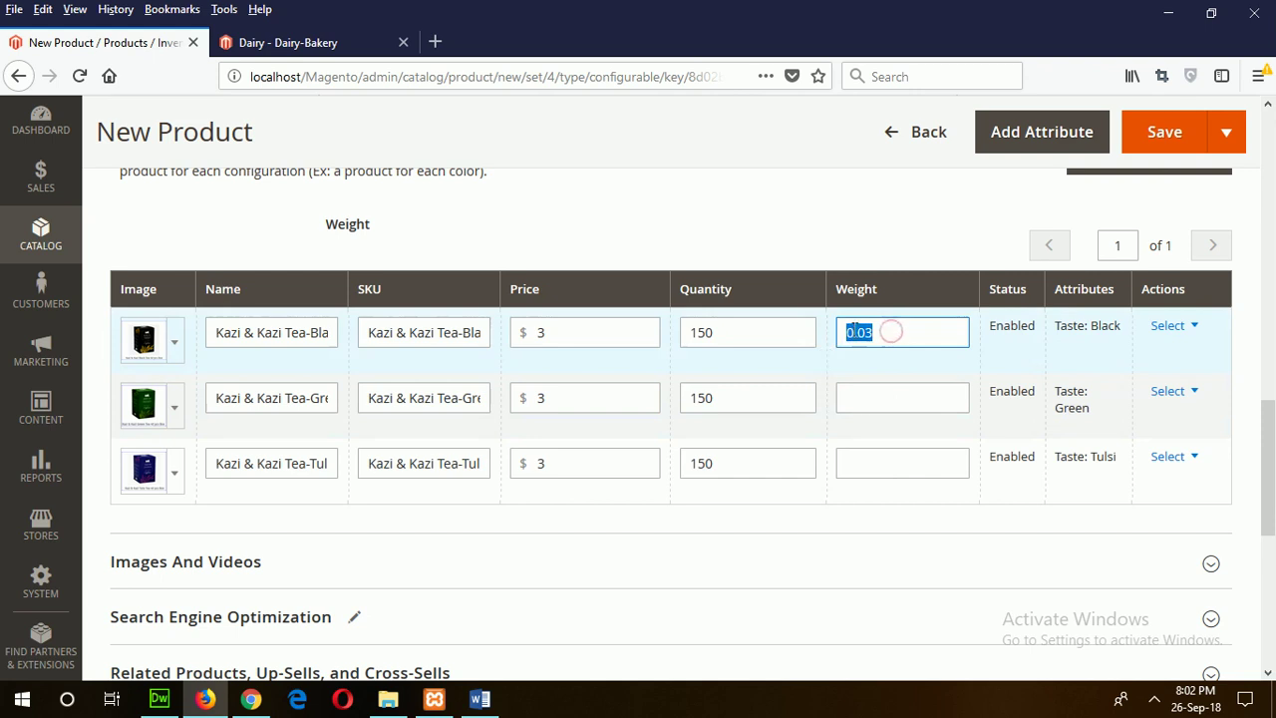
pyautogui.rightClick(854, 335)
pyautogui.click(910, 393)
pyautogui.click(905, 396)
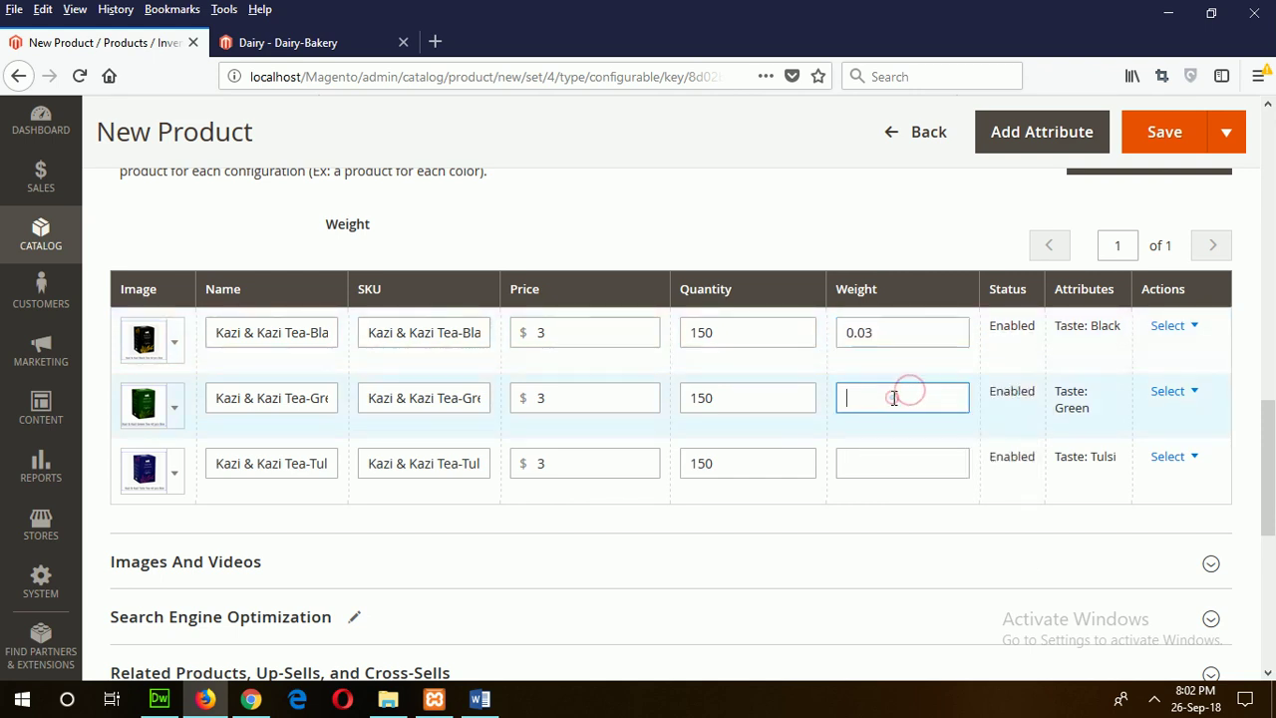
pyautogui.rightClick(897, 400)
pyautogui.click(940, 479)
pyautogui.click(945, 473)
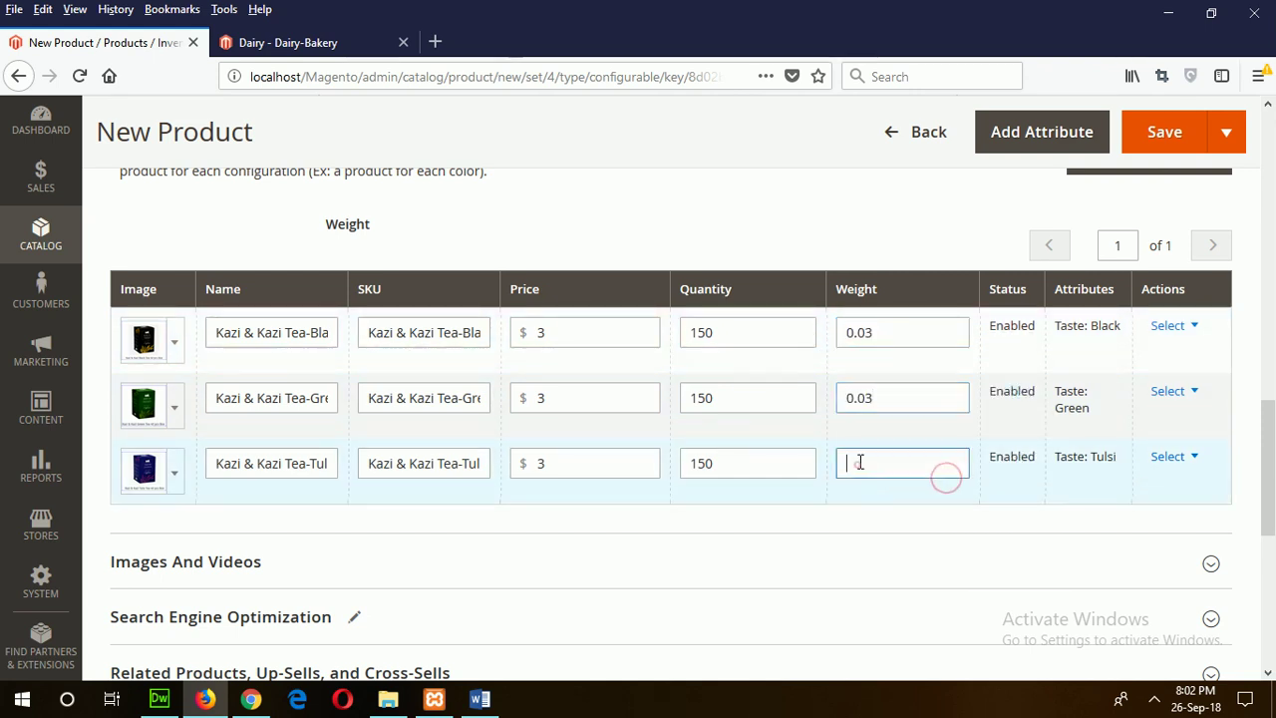
pyautogui.rightClick(856, 462)
pyautogui.click(945, 556)
# Step: Upload tea-3.PNG from the food folder as the configurable product's own image under Images And Videos
pyautogui.scroll(-5, 826, 572)
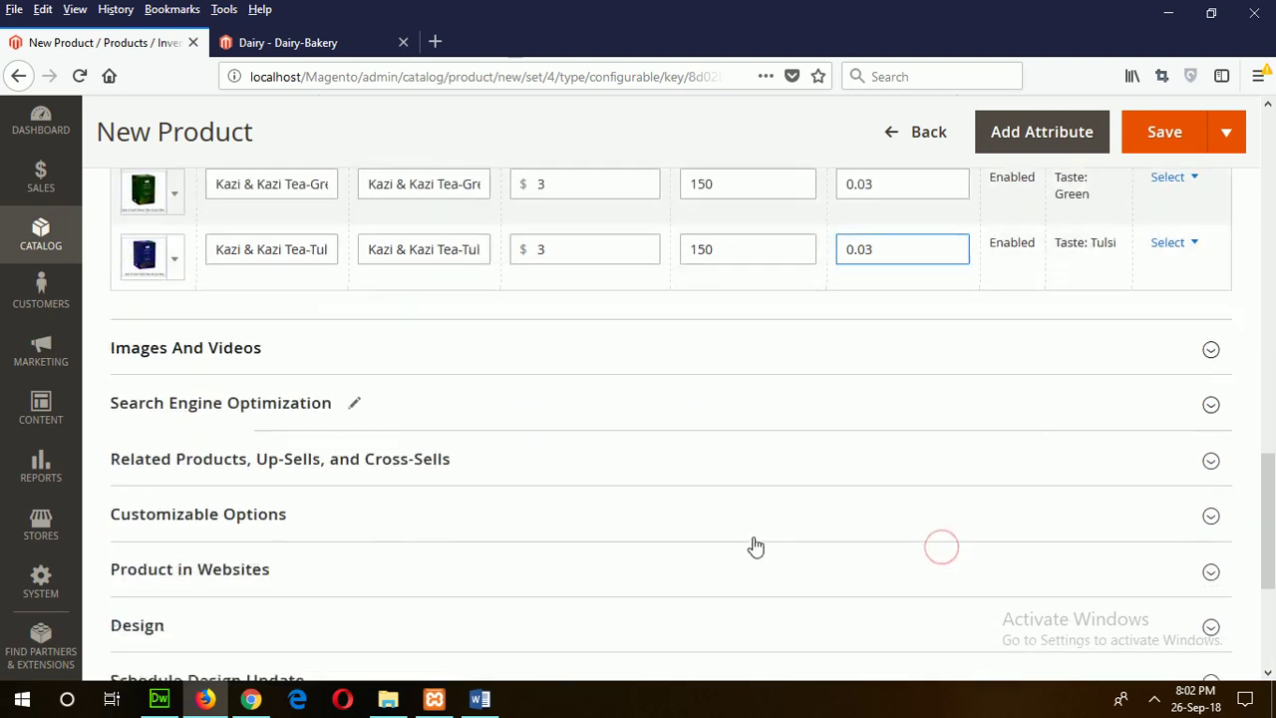
pyautogui.click(170, 279)
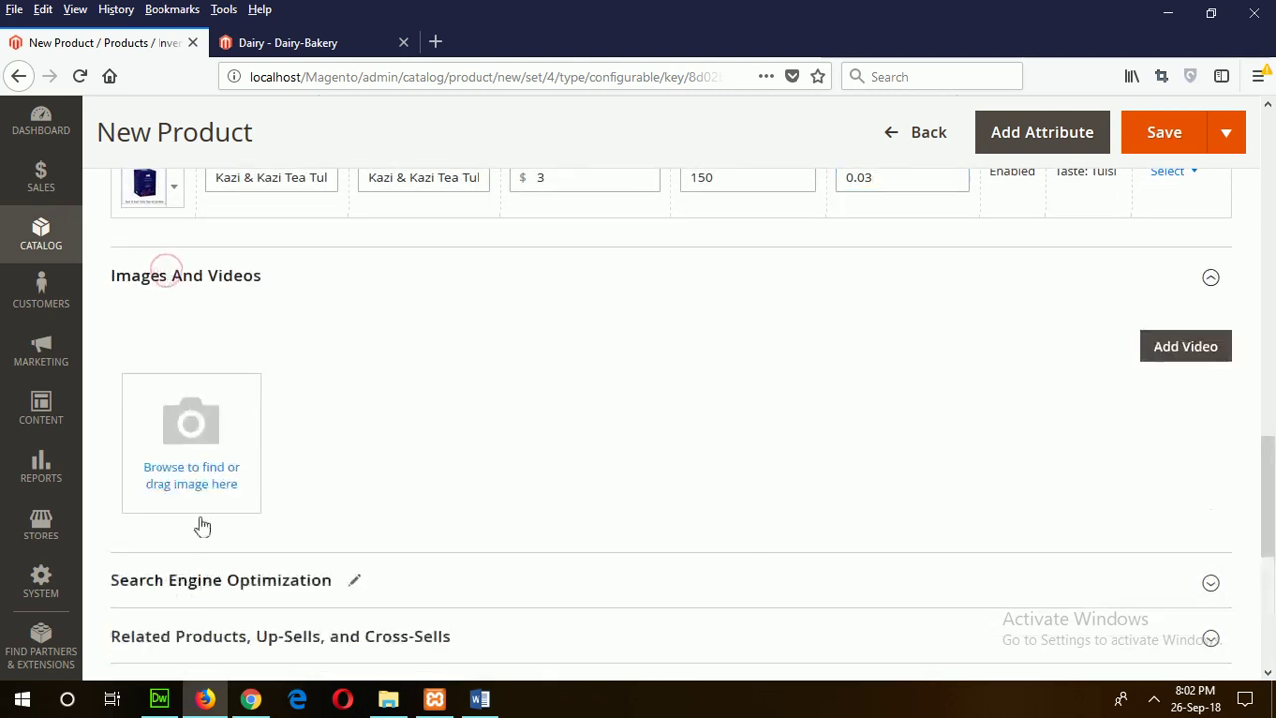
pyautogui.click(192, 482)
pyautogui.scroll(-3, 584, 299)
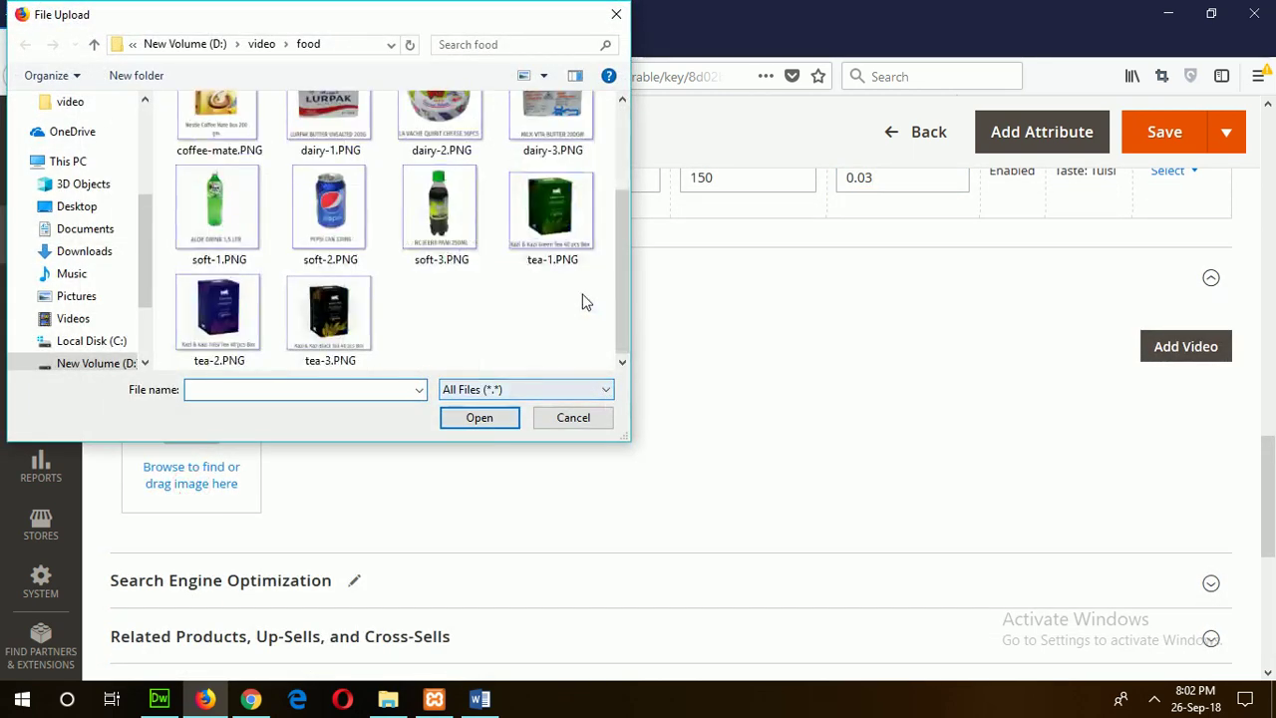
pyautogui.click(329, 317)
pyautogui.doubleClick(329, 317)
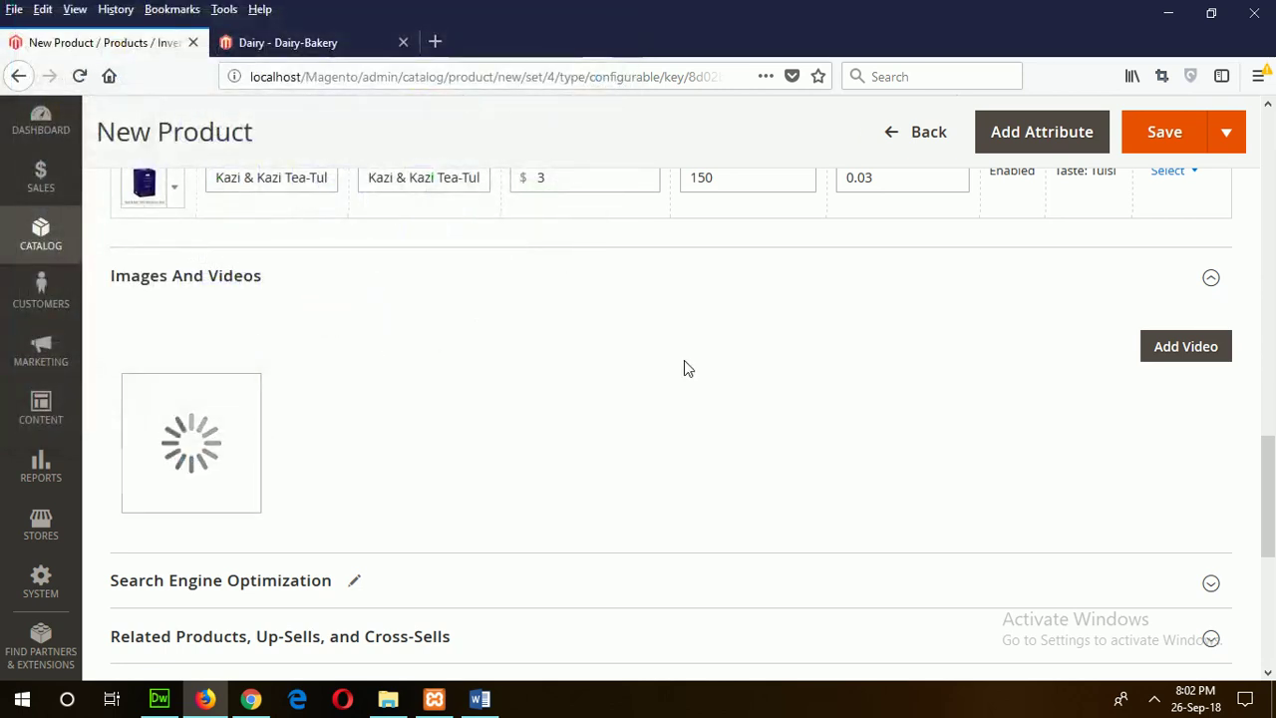
# Step: Assign the configurable product to the Online Food Provider website, leaving Main Website unselected
pyautogui.scroll(-3, 684, 363)
pyautogui.click(243, 456)
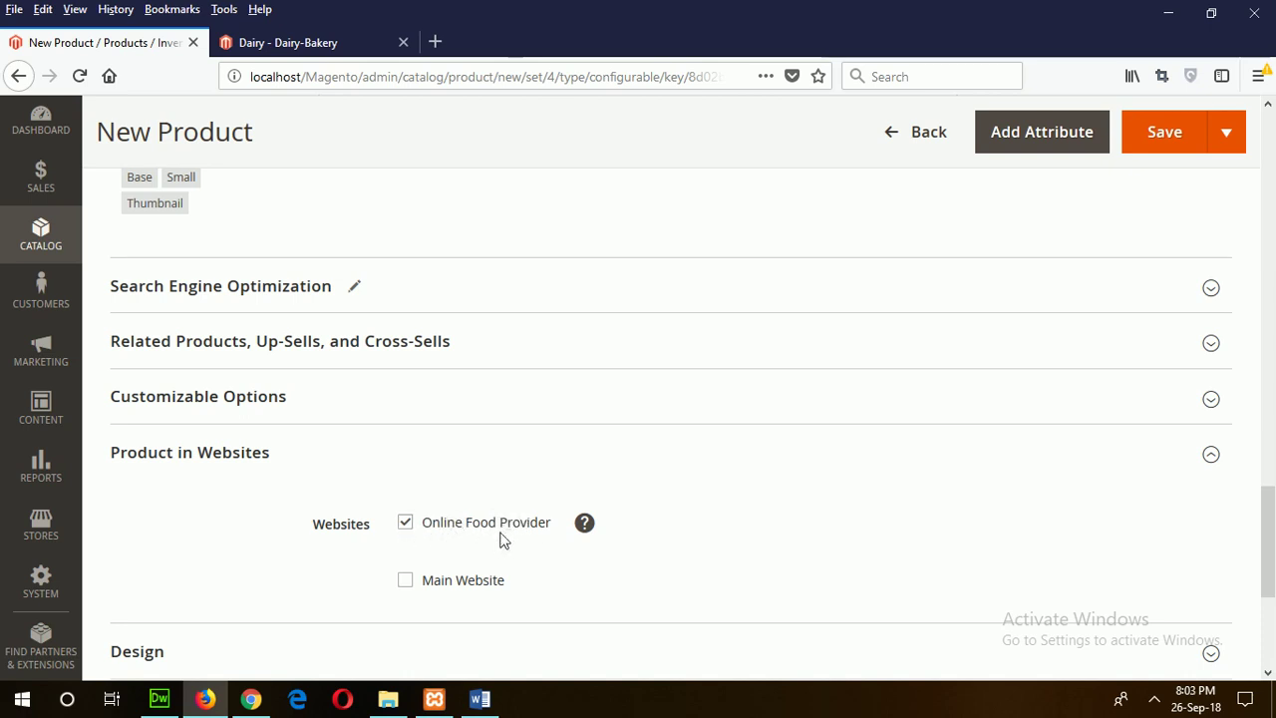
pyautogui.scroll(-2, 811, 479)
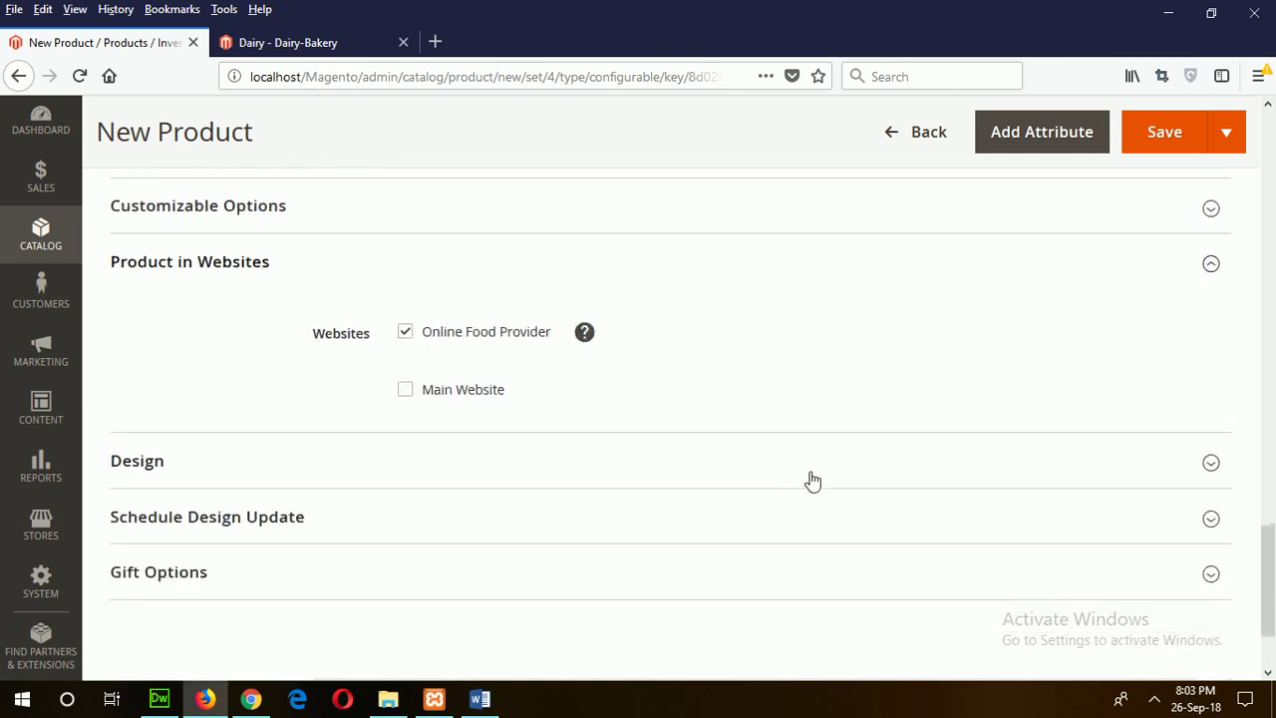
# Step: Save and close the product, adding its configurable attributes to the current attribute set
pyautogui.scroll(5, 811, 479)
pyautogui.scroll(8, 811, 478)
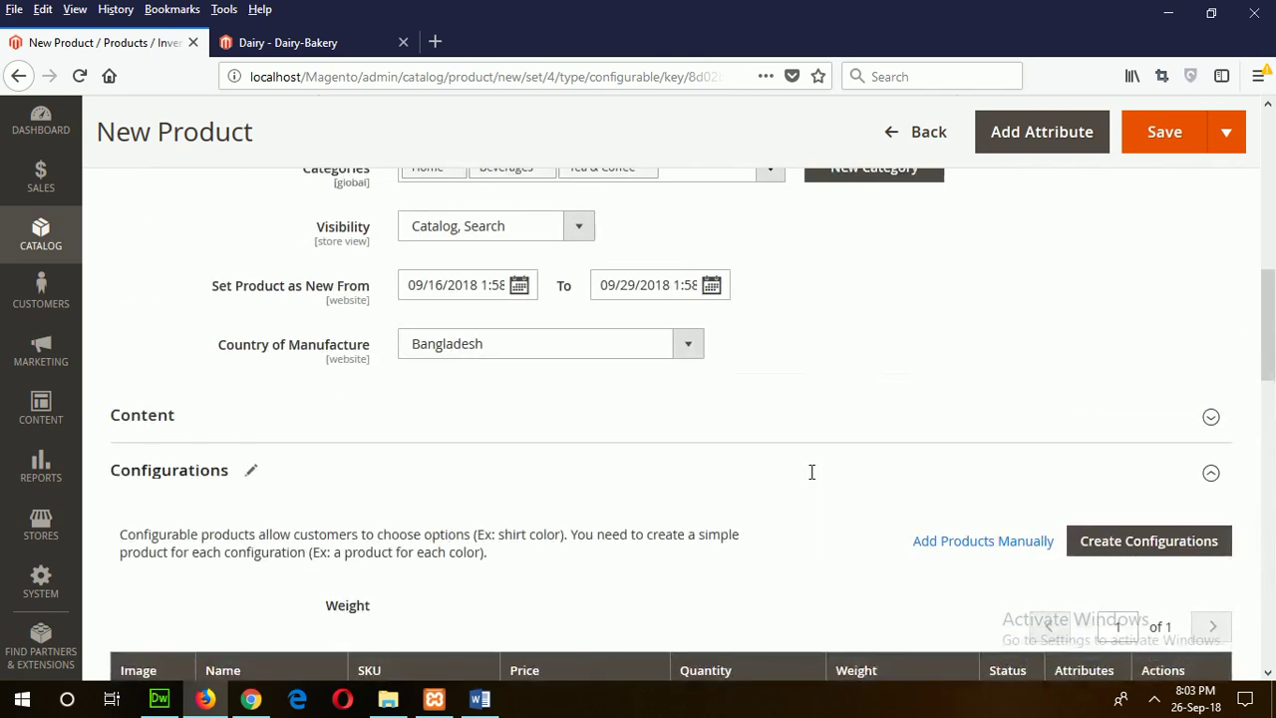
pyautogui.scroll(-3, 811, 476)
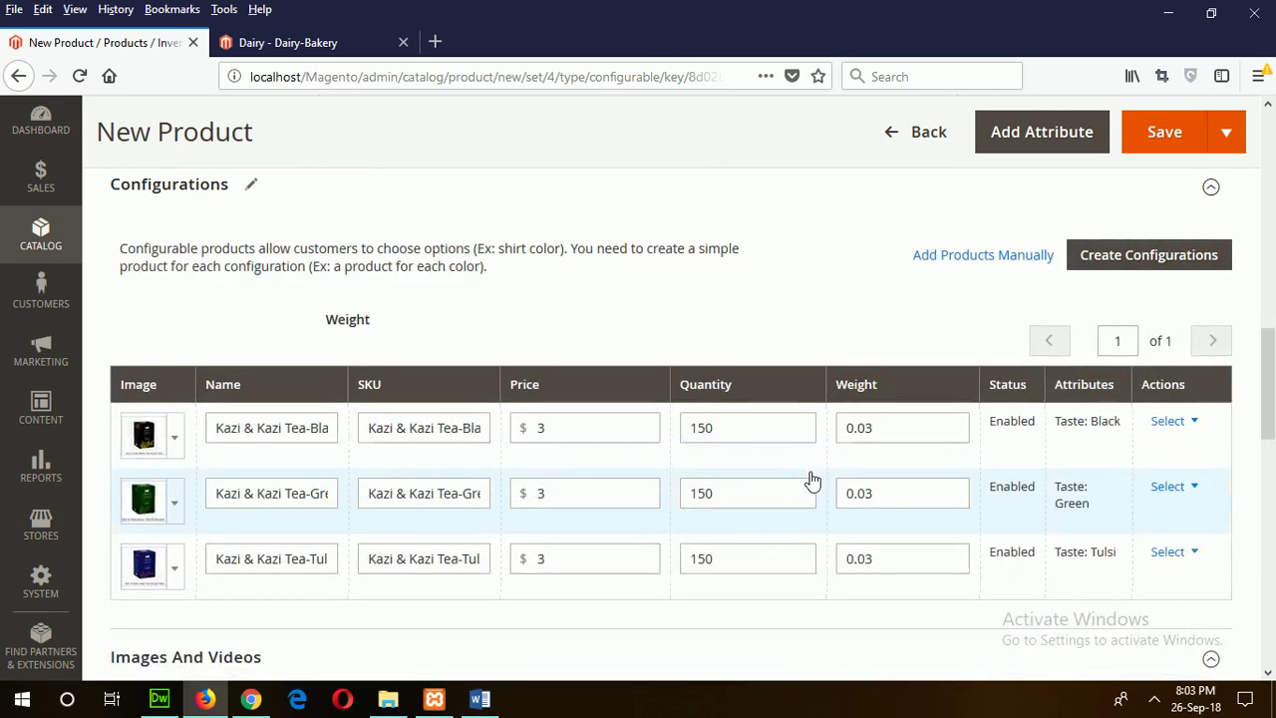
pyautogui.scroll(2, 812, 480)
pyautogui.click(1225, 134)
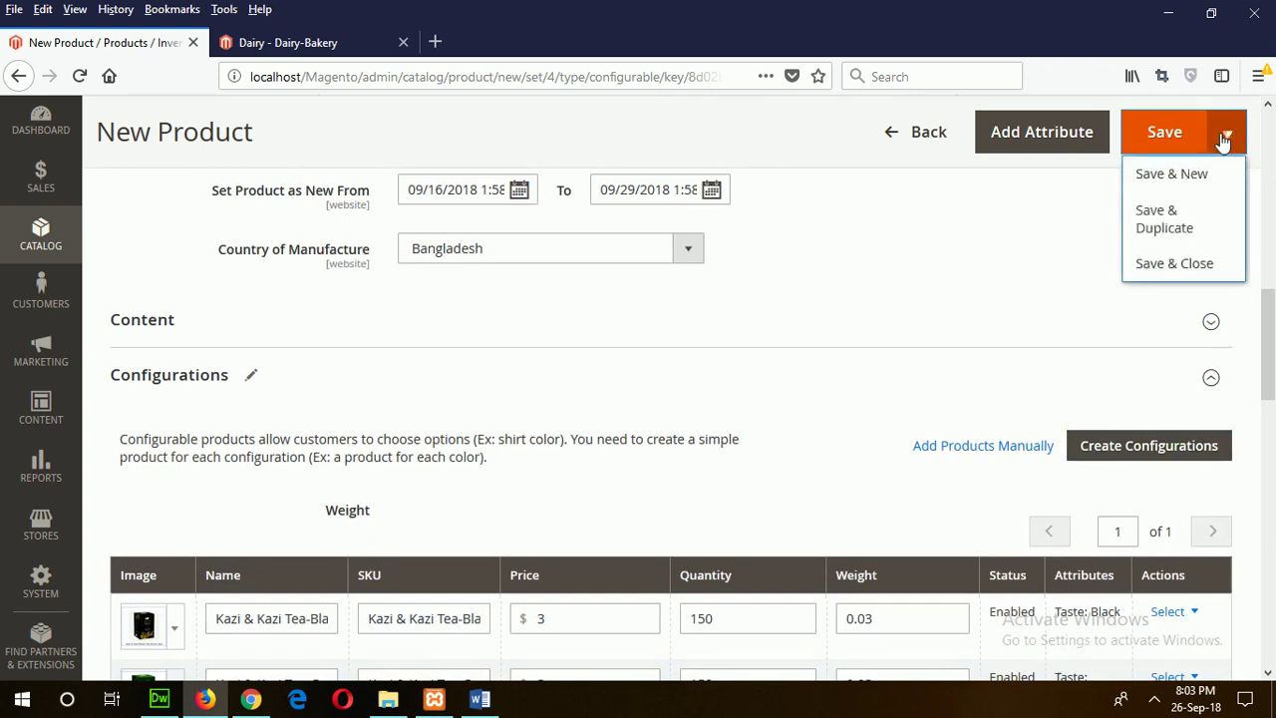
pyautogui.click(1174, 265)
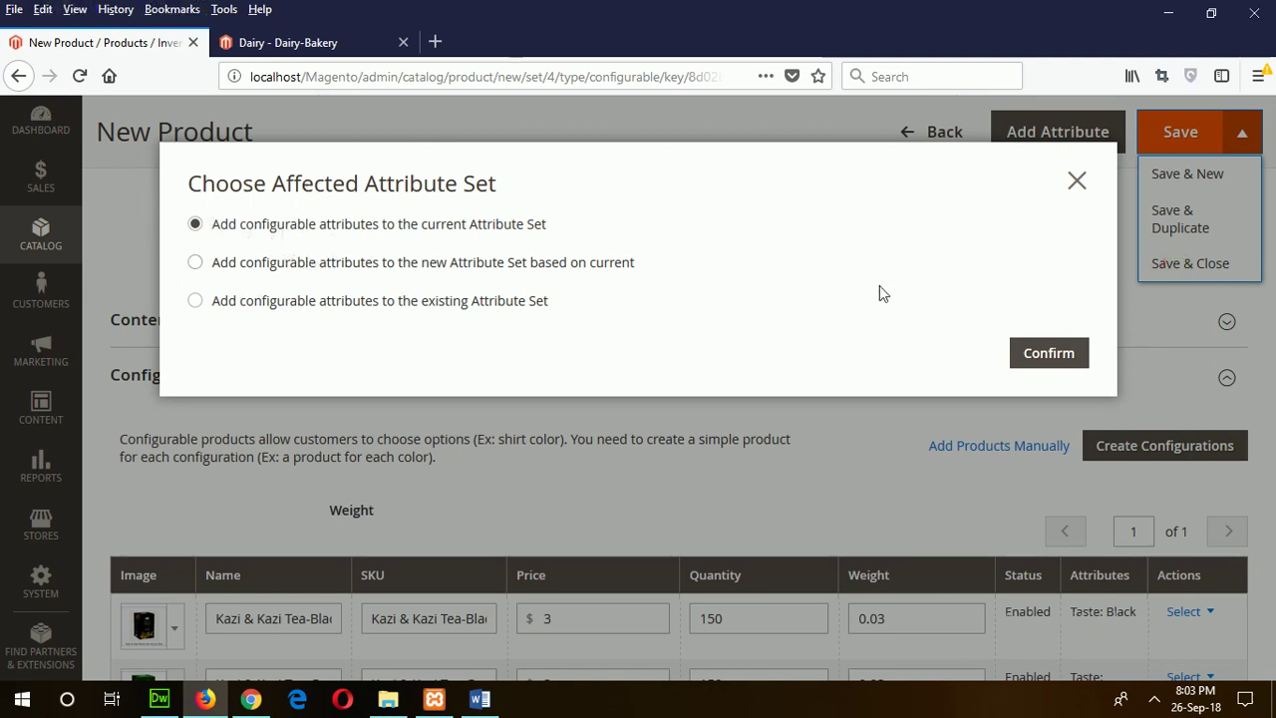
pyautogui.click(1050, 365)
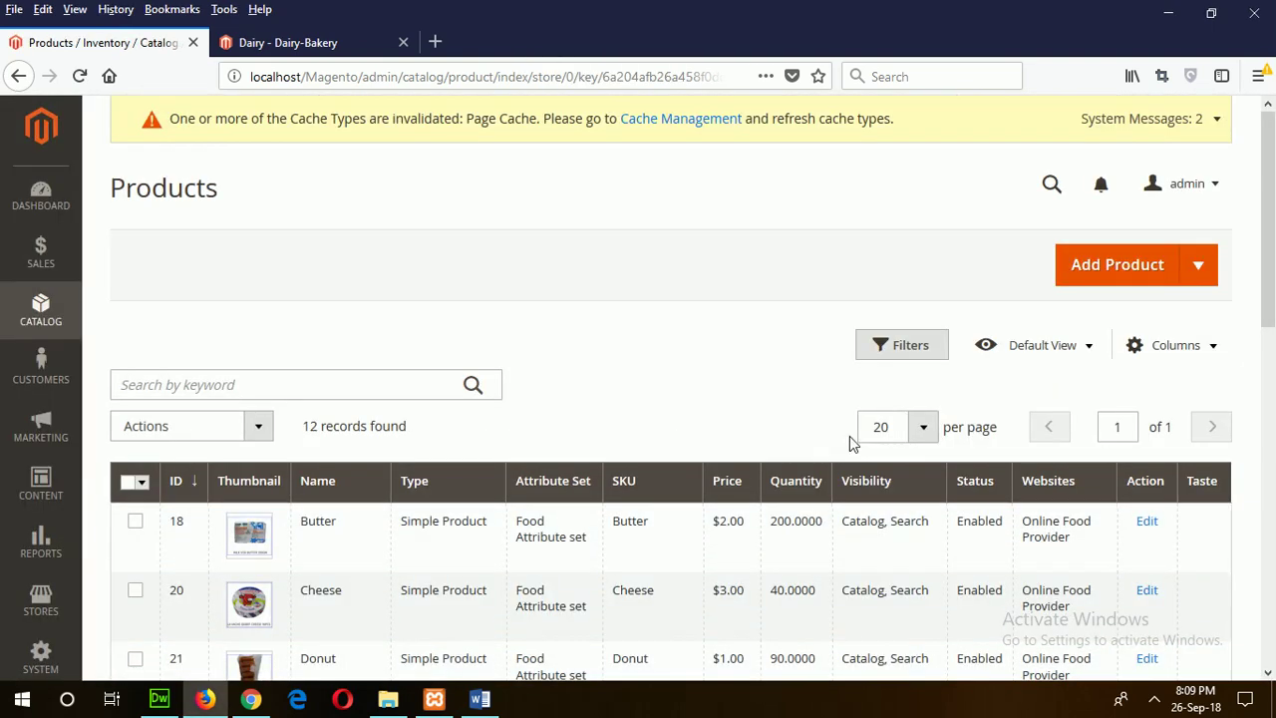
# Step: Examine the Kazi & Kazi Tea entries in the product list and open the Tea & Coffee category on the reloaded storefront
pyautogui.scroll(-6, 850, 436)
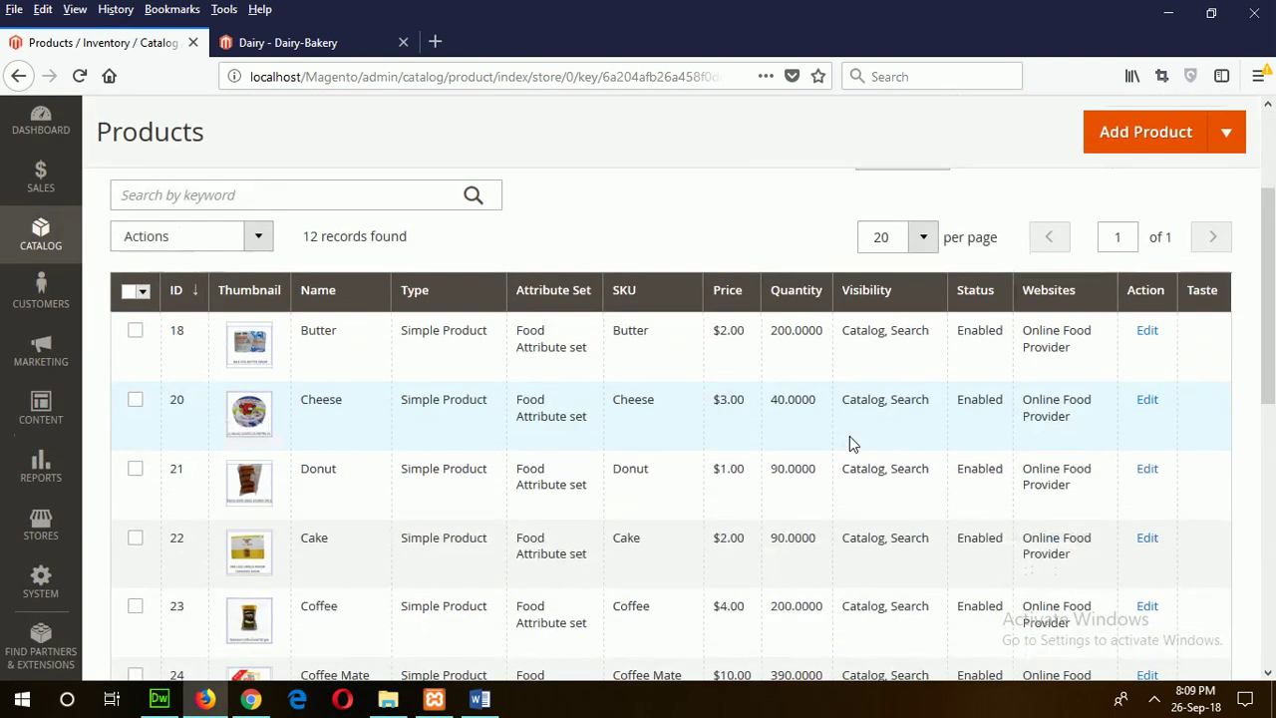
pyautogui.scroll(-4, 851, 408)
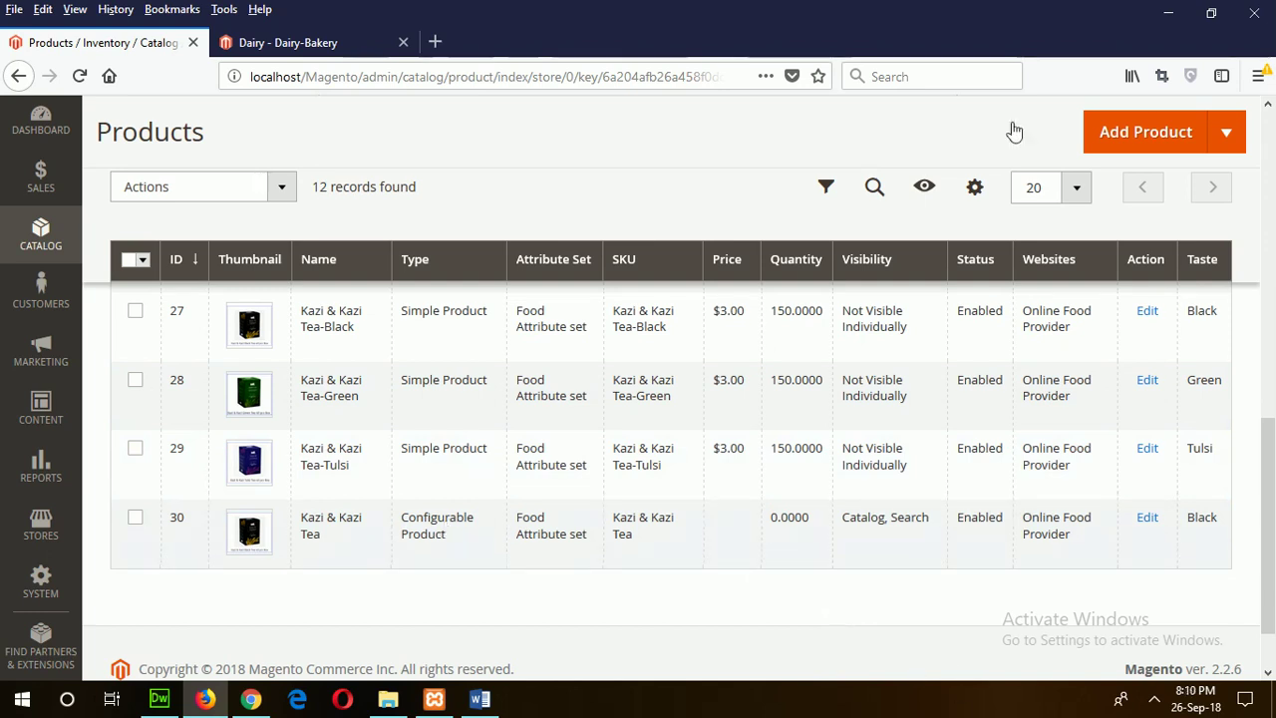
pyautogui.click(270, 44)
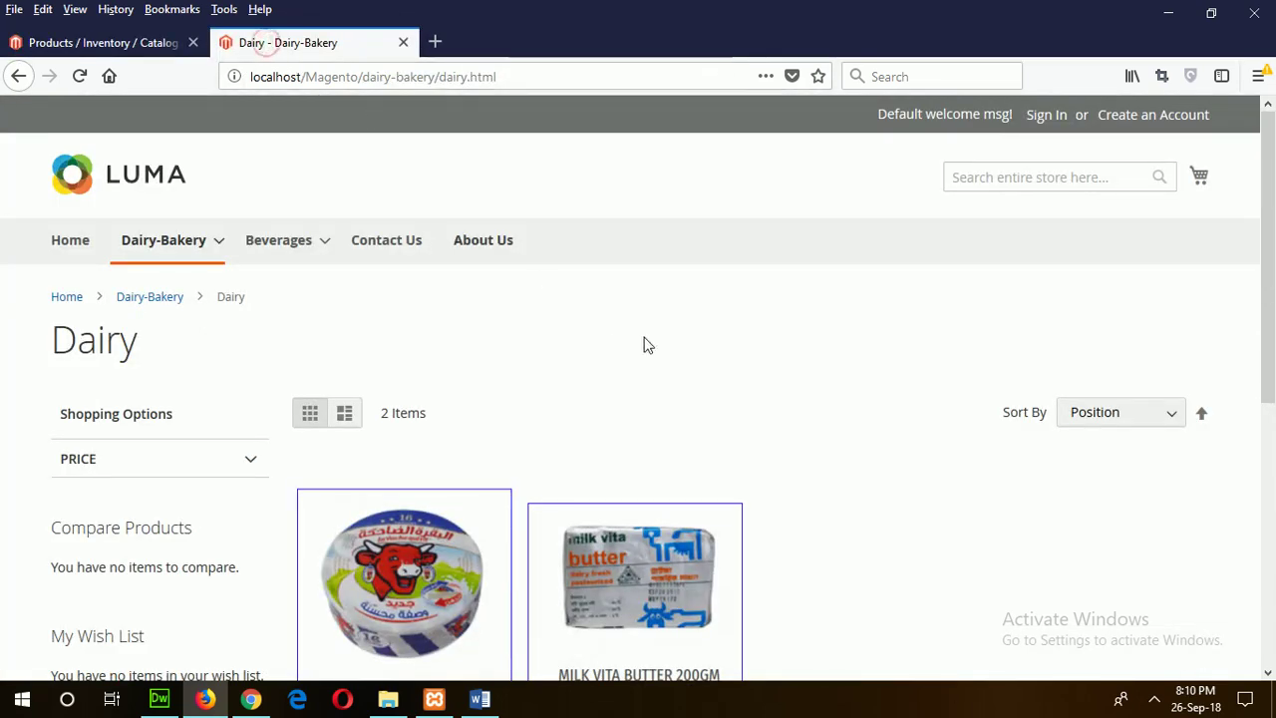
pyautogui.click(78, 74)
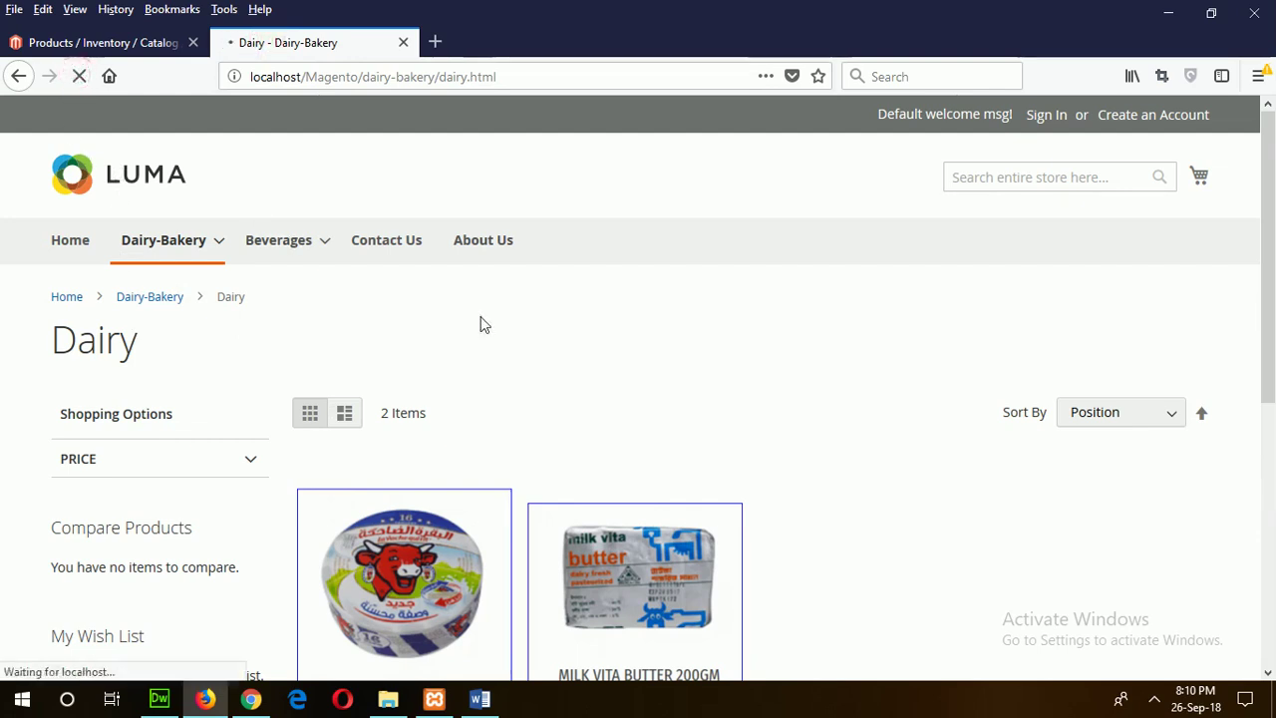
pyautogui.click(288, 245)
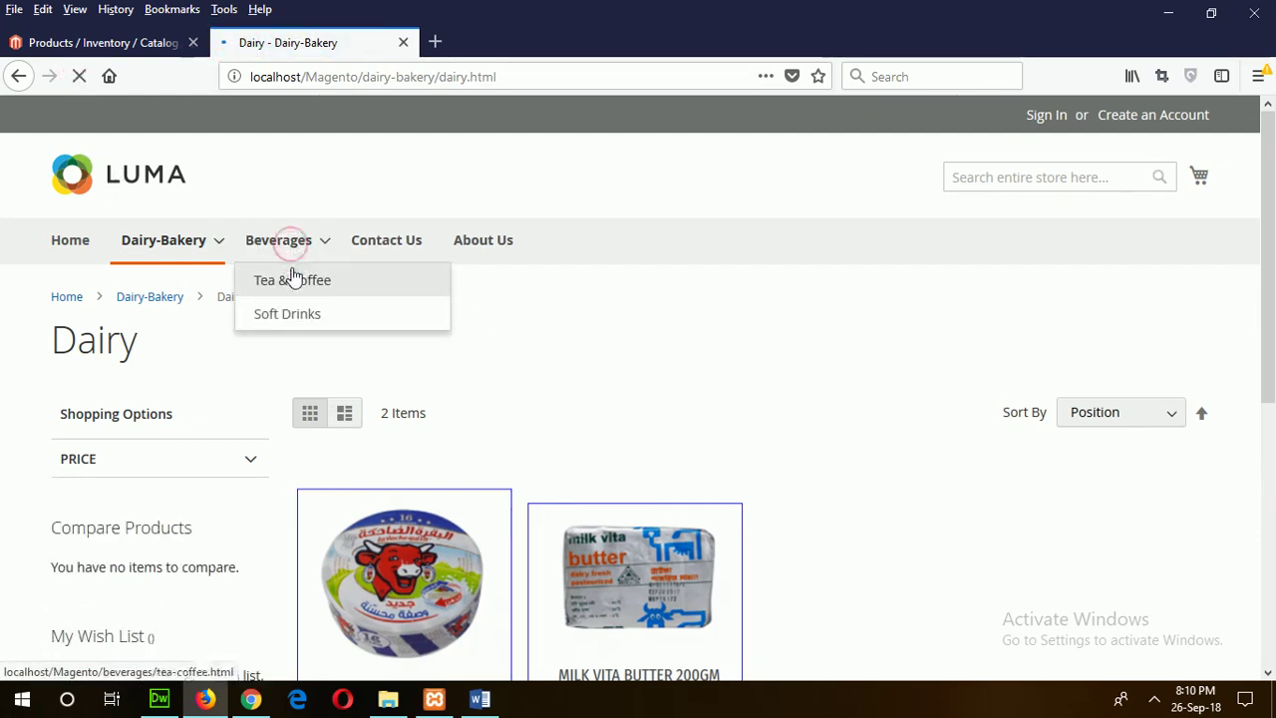
pyautogui.click(293, 280)
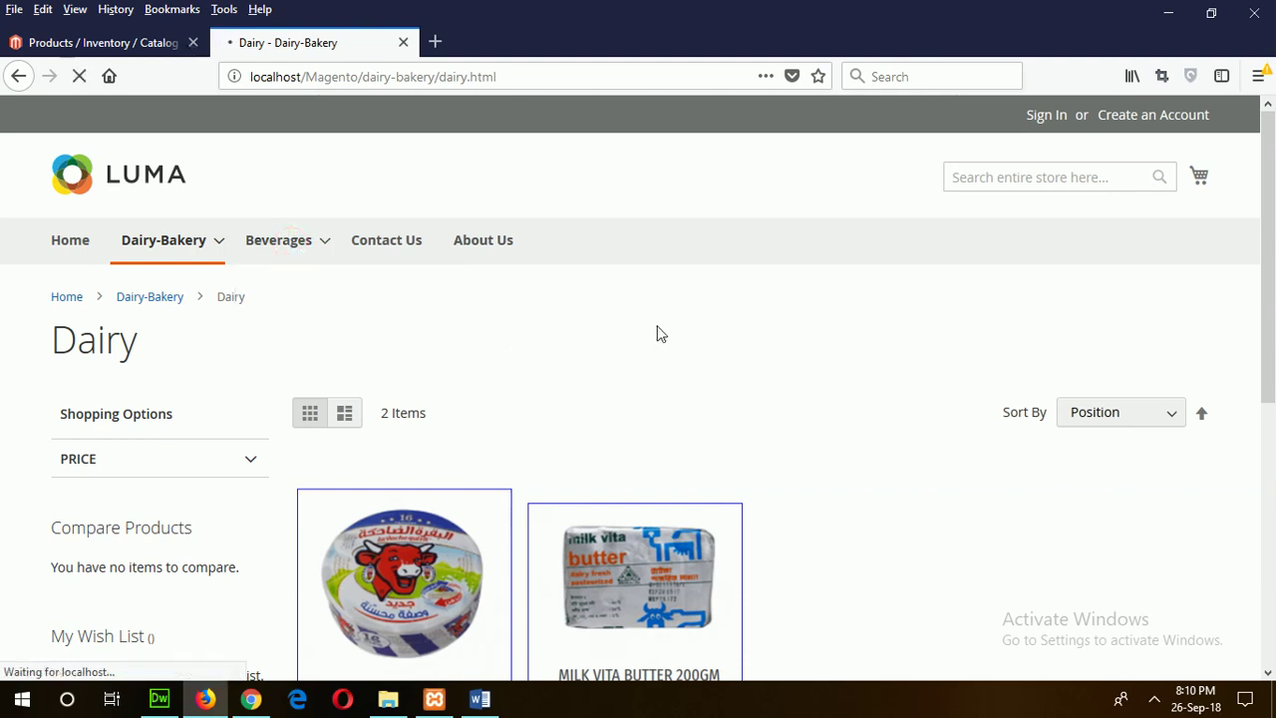
# Step: Open the Kazi & Kazi Tea product page and examine its image while switching the Taste option from Black through to Tulsi
pyautogui.scroll(-2, 655, 333)
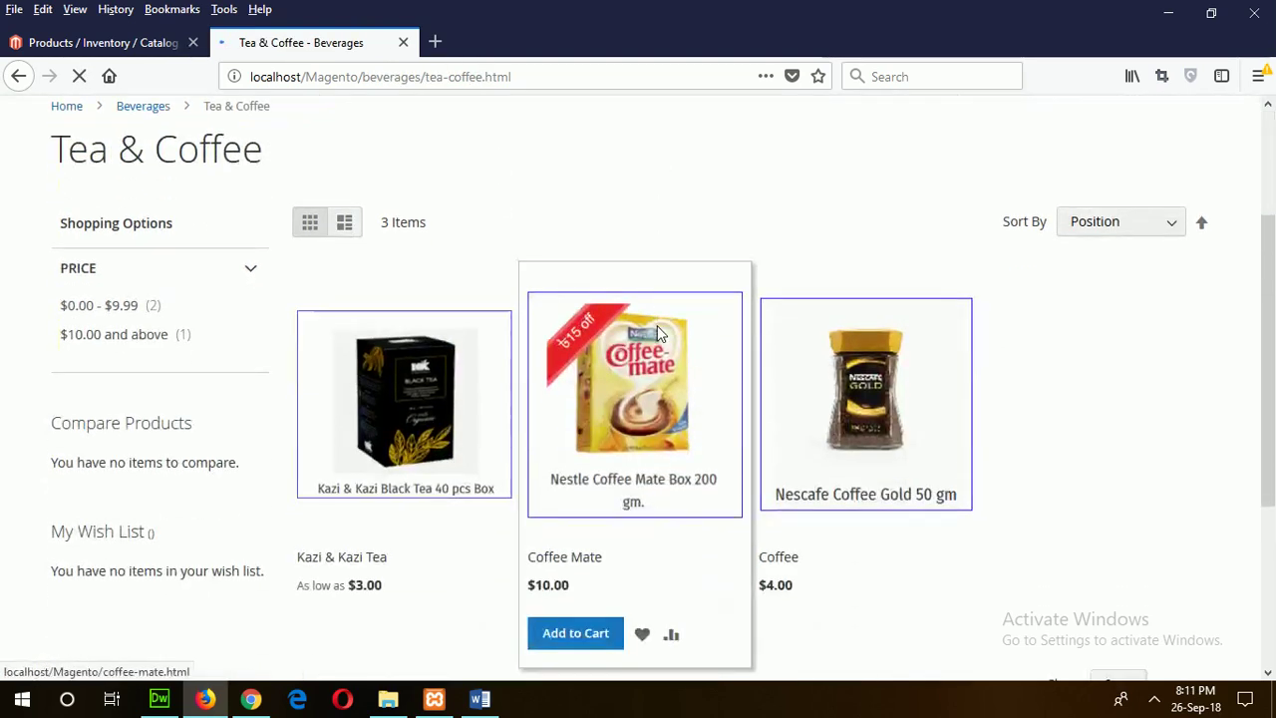
pyautogui.scroll(-2, 668, 484)
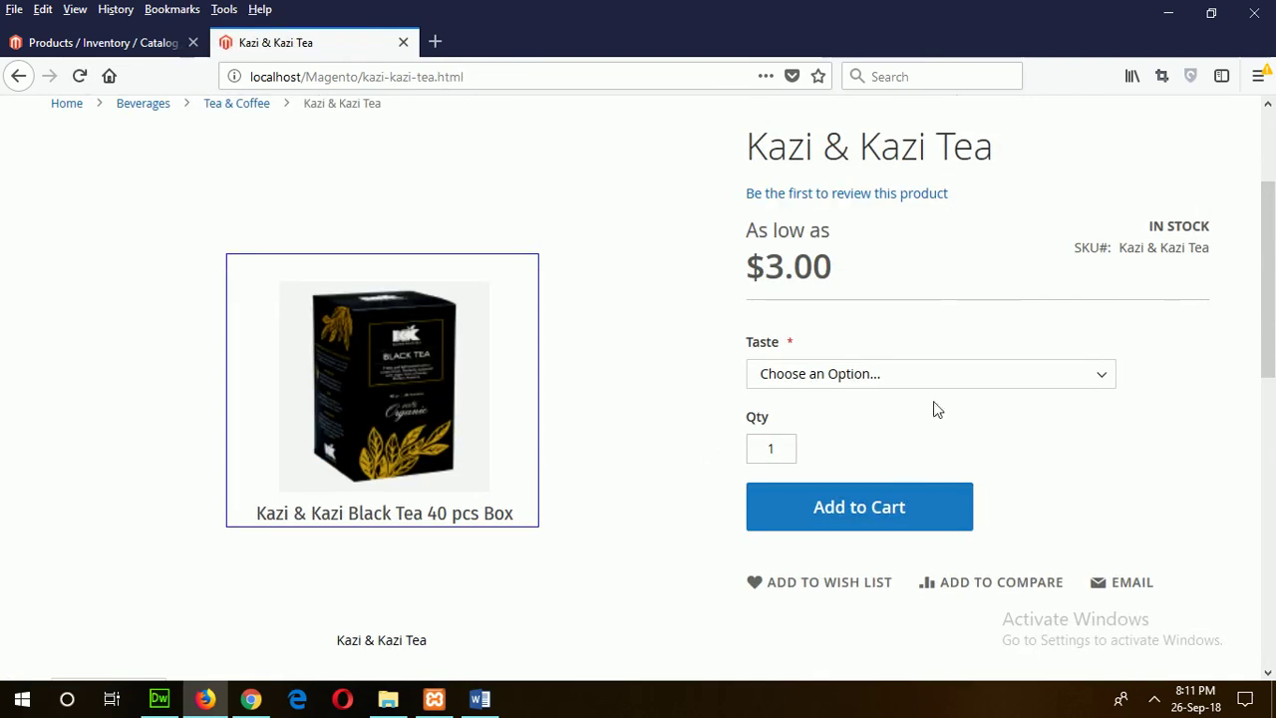
pyautogui.click(813, 377)
pyautogui.click(790, 420)
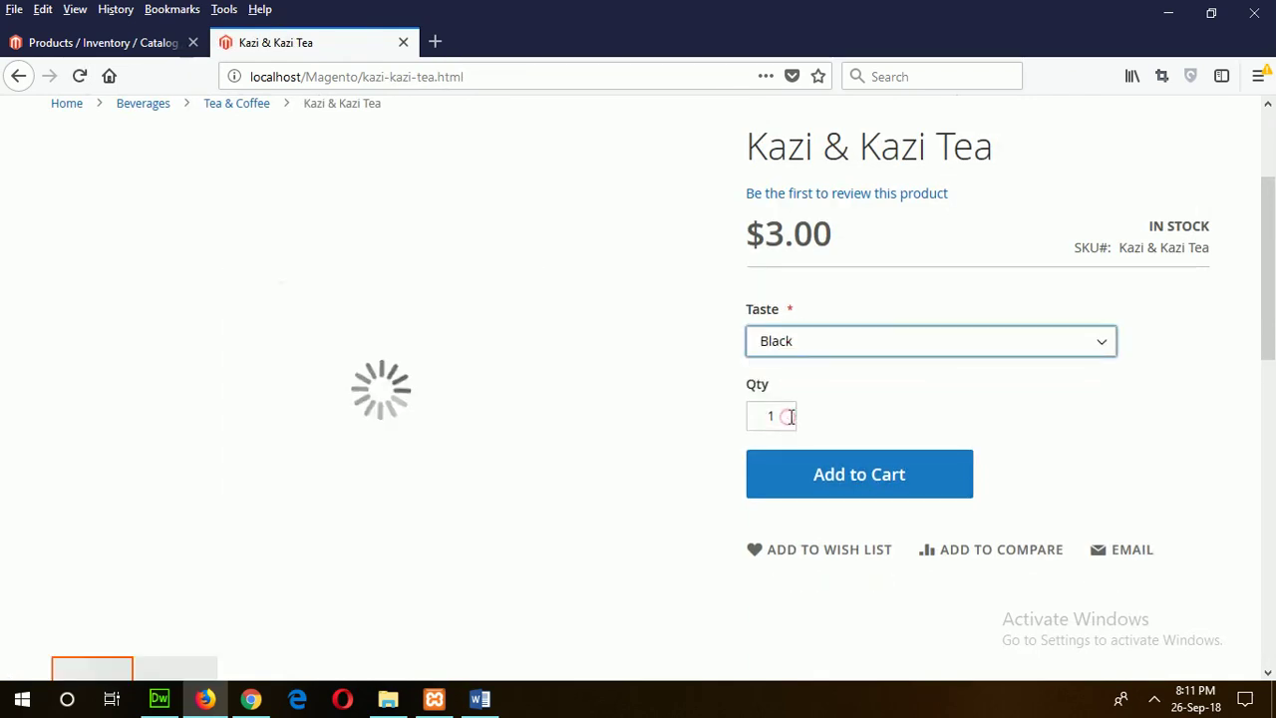
pyautogui.click(836, 341)
pyautogui.click(793, 409)
pyautogui.click(822, 348)
pyautogui.click(782, 427)
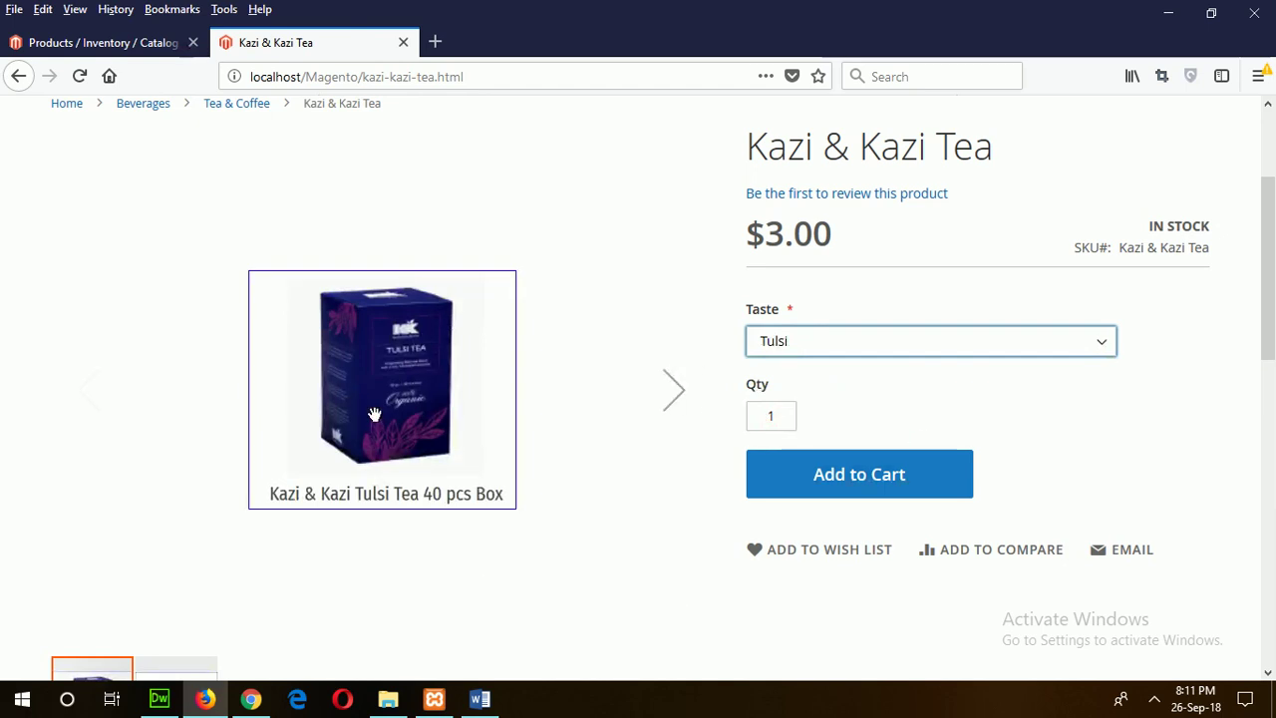
# Step: Check the task list in the Word project document and start a new grouped product in the Magento admin in Firefox
pyautogui.click(480, 698)
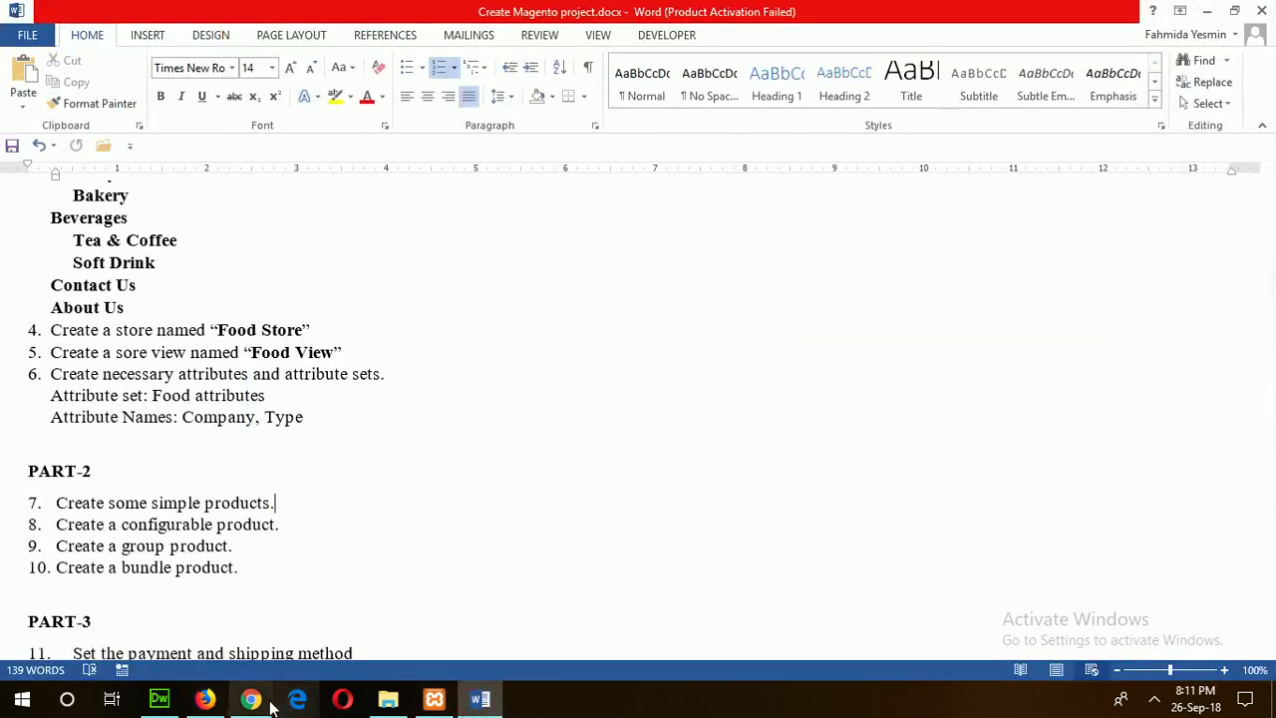
pyautogui.click(205, 698)
pyautogui.click(105, 43)
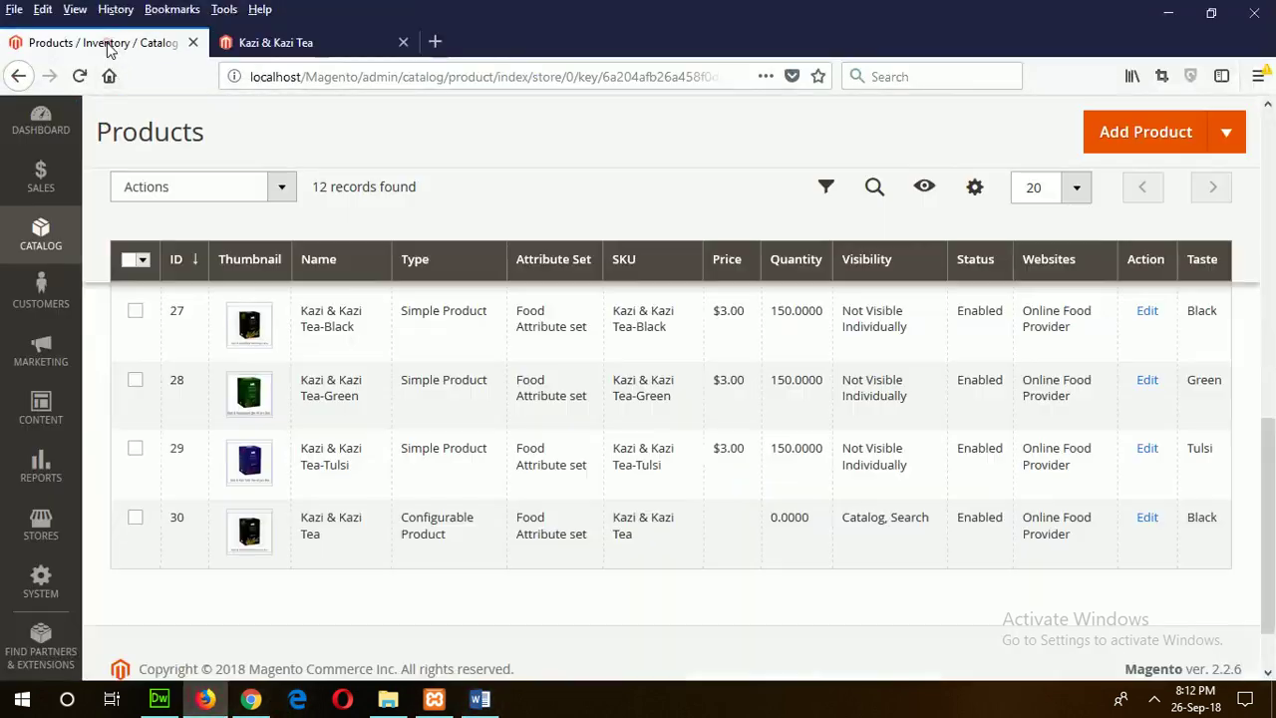
pyautogui.click(1234, 131)
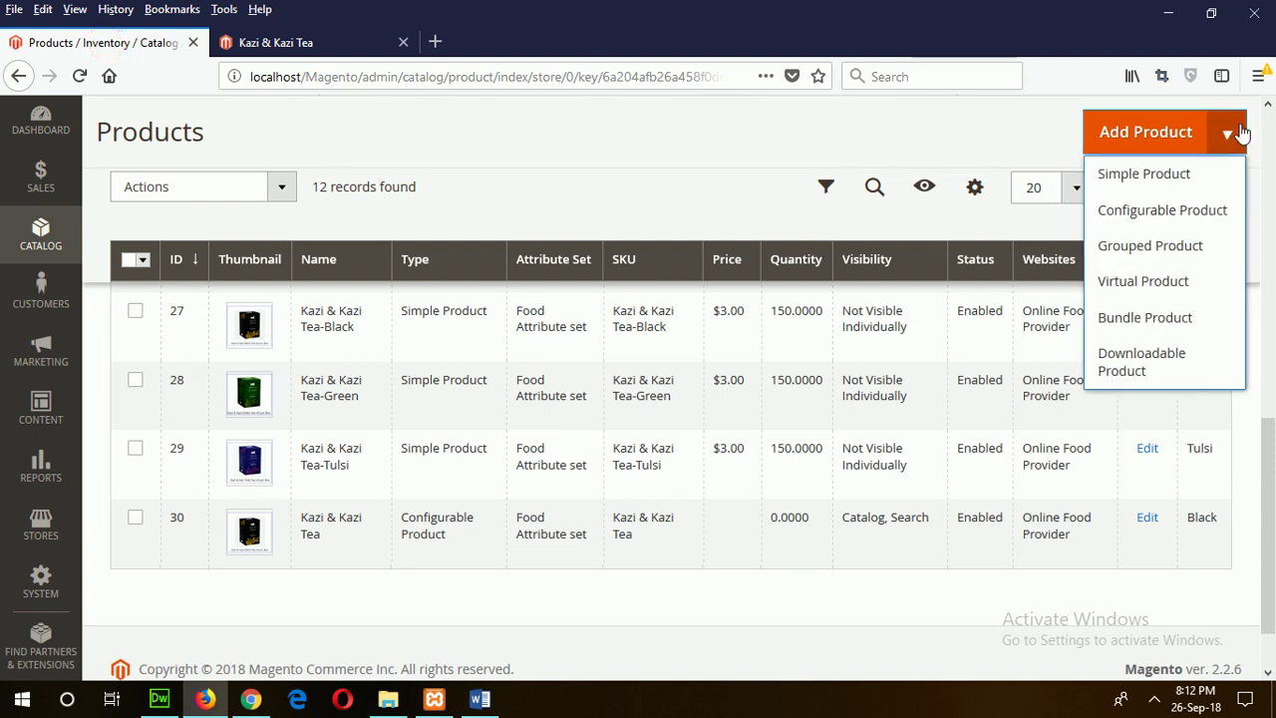
pyautogui.click(1168, 246)
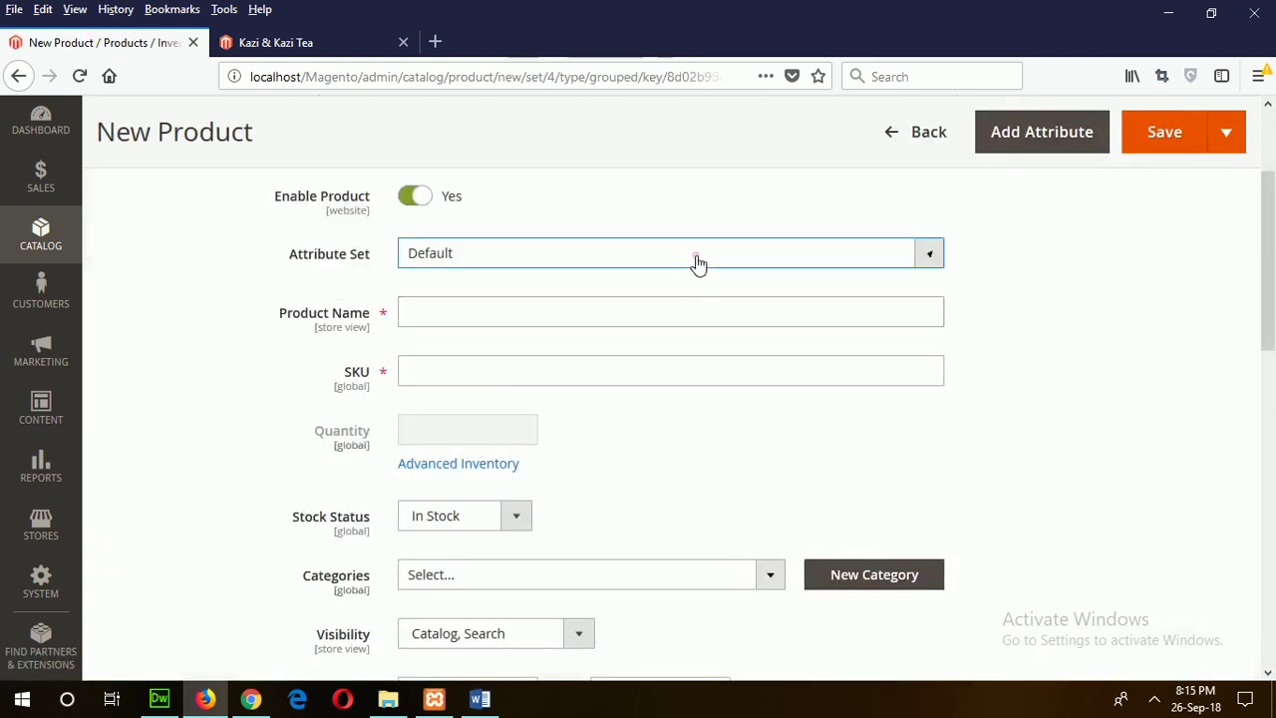
# Step: Assign the Food Attribute set to the grouped product and name it Coffee Set
pyautogui.click(696, 262)
pyautogui.click(491, 376)
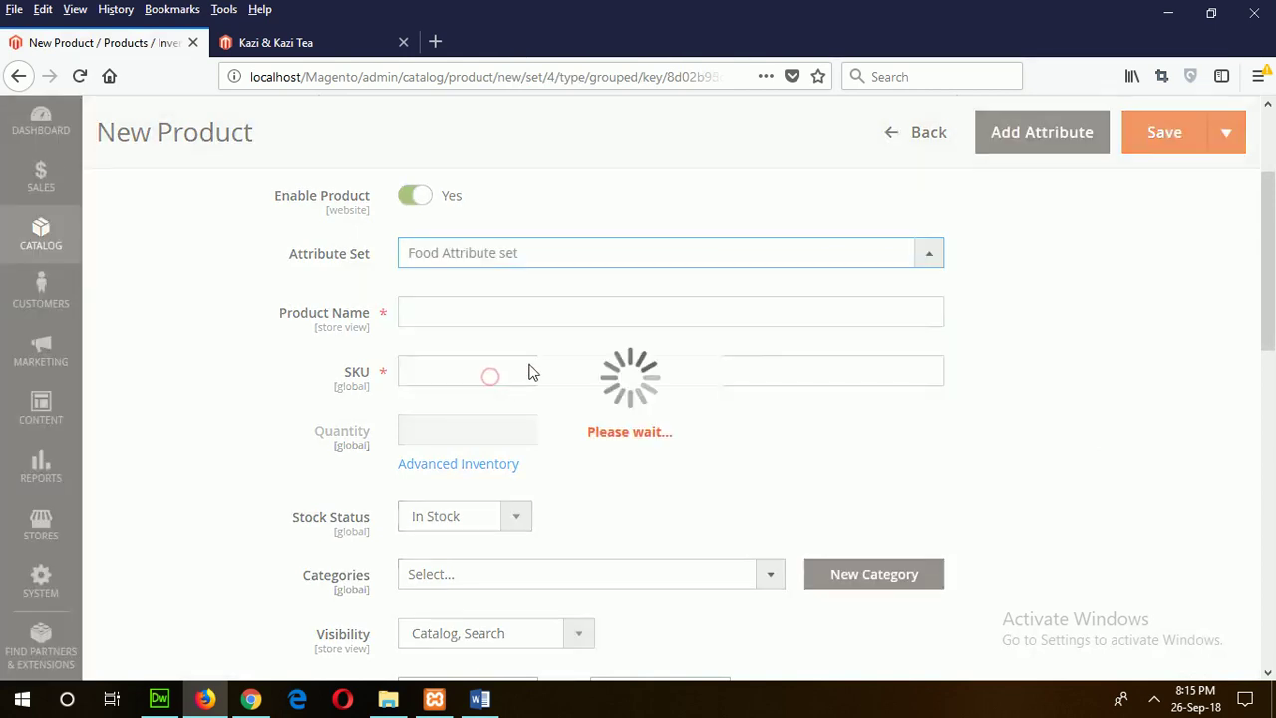
pyautogui.click(489, 306)
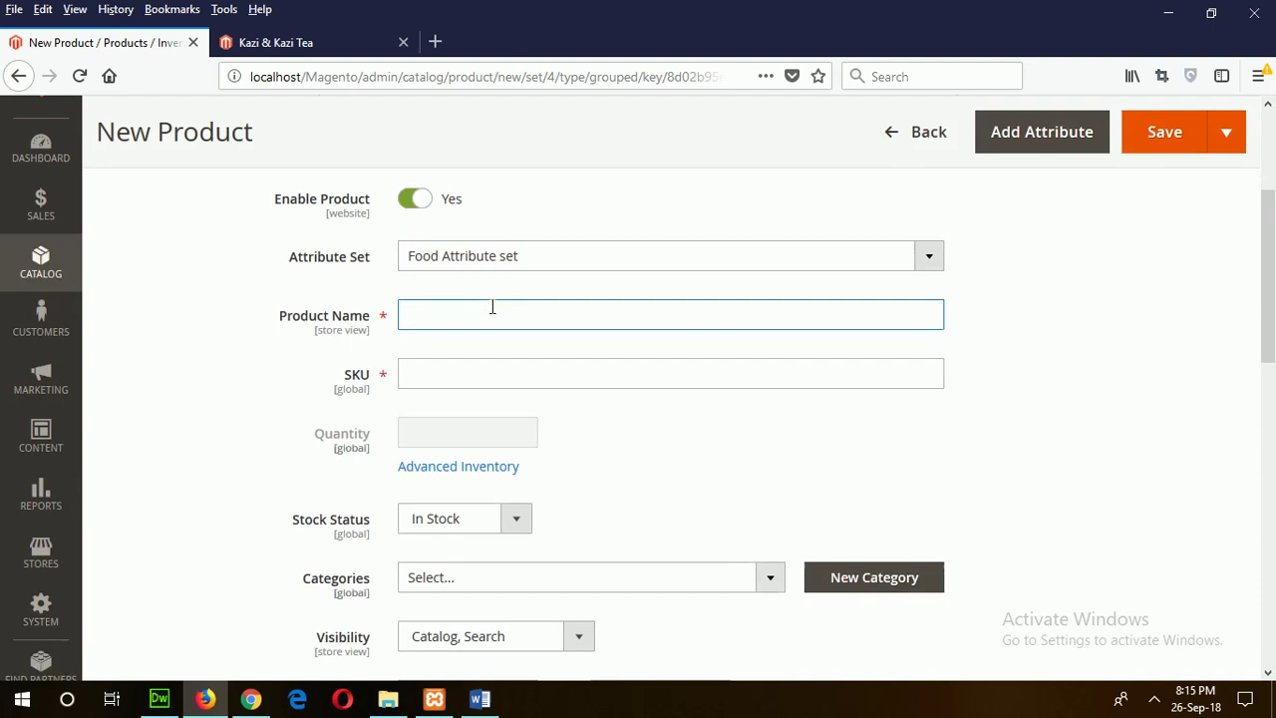
pyautogui.write('Coffee Set')
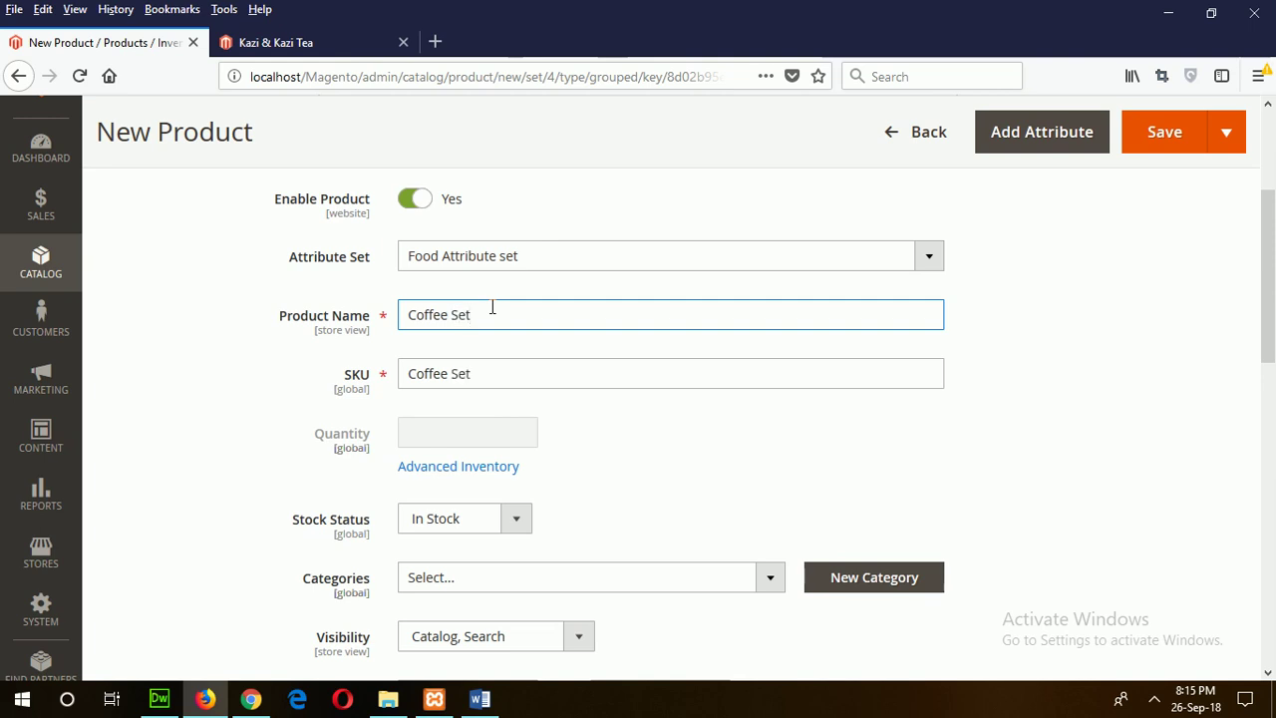
# Step: Assign Coffee Set to the Home, Beverages and Tea & Coffee categories
pyautogui.scroll(-2, 649, 533)
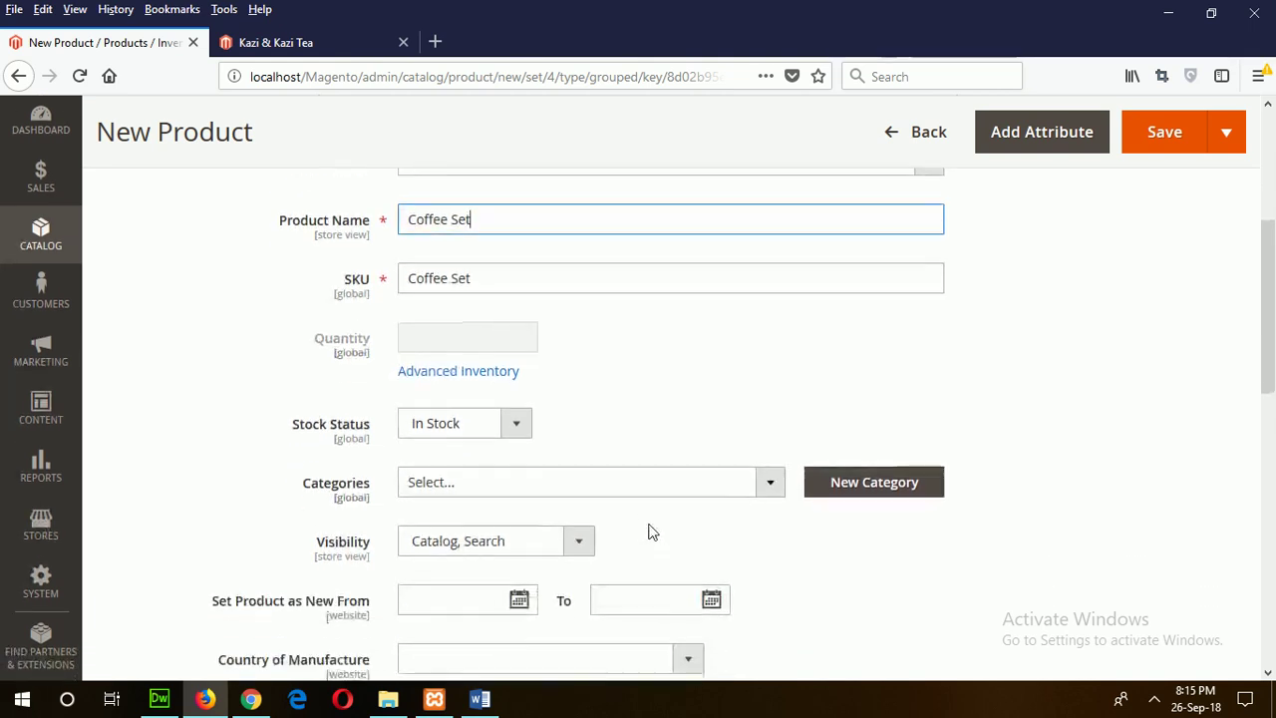
pyautogui.click(684, 481)
pyautogui.scroll(-2, 682, 488)
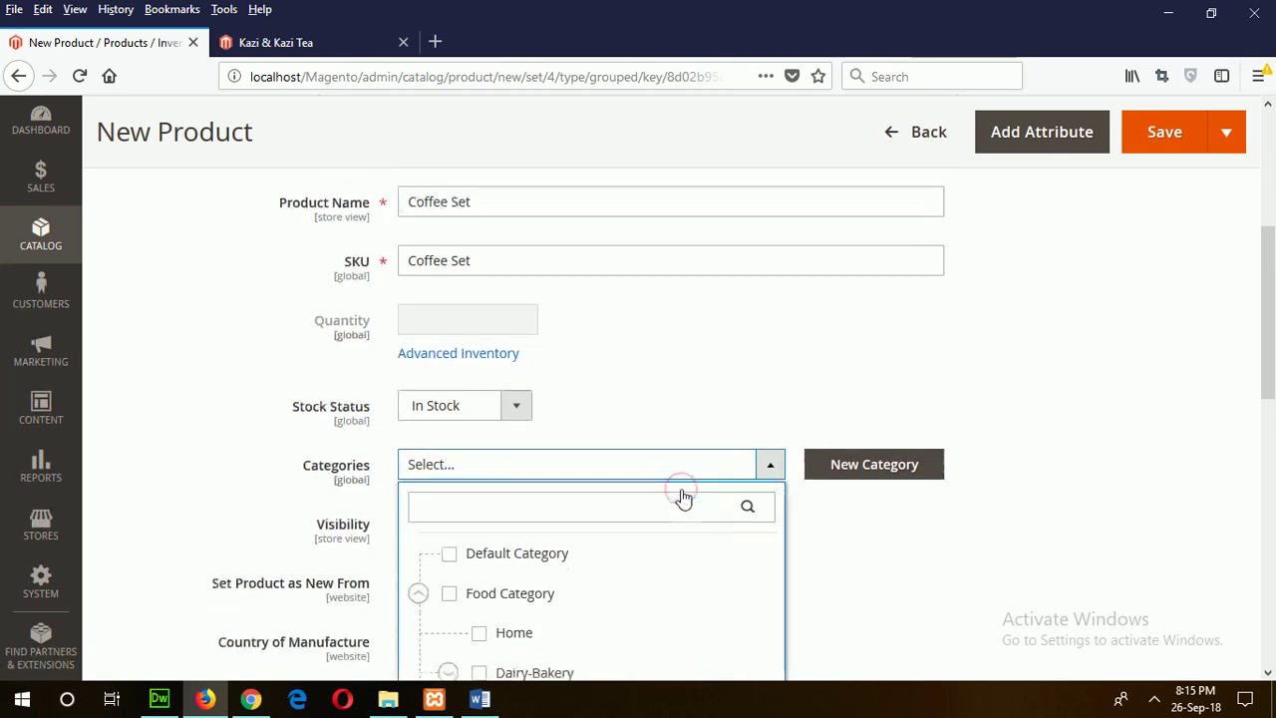
pyautogui.scroll(-4, 684, 498)
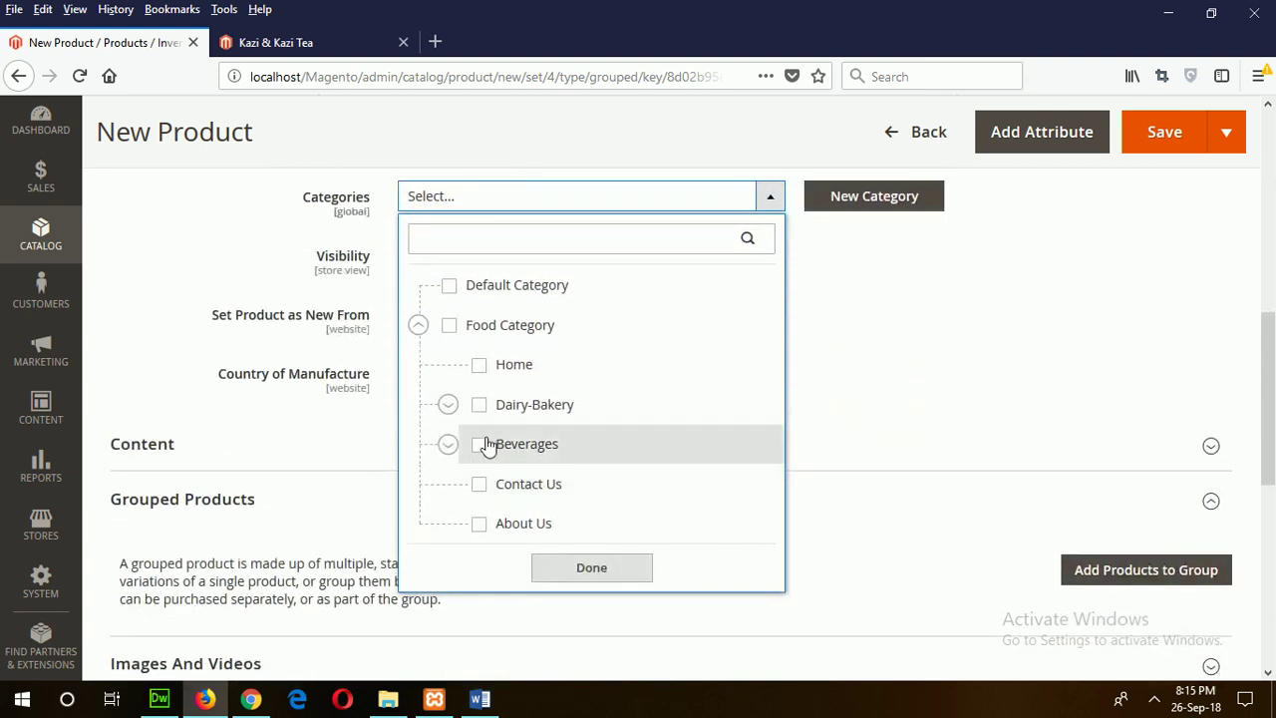
pyautogui.click(455, 451)
pyautogui.click(478, 446)
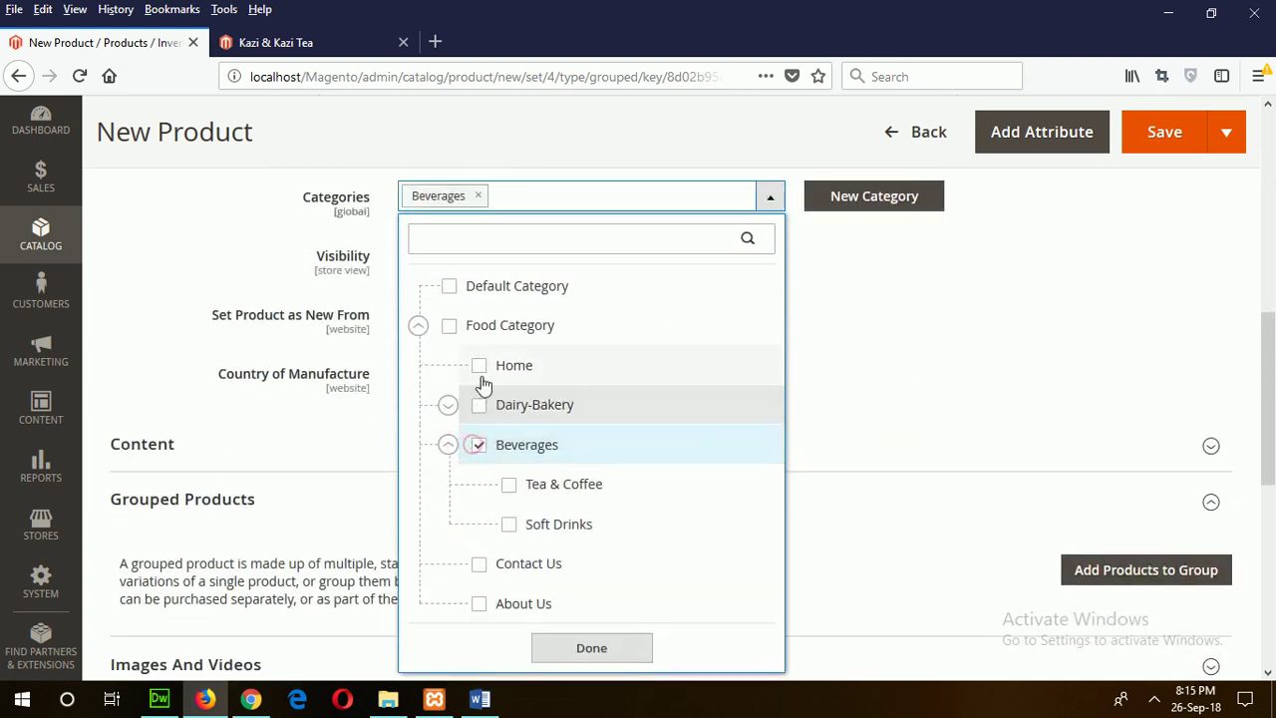
pyautogui.click(487, 371)
pyautogui.click(509, 484)
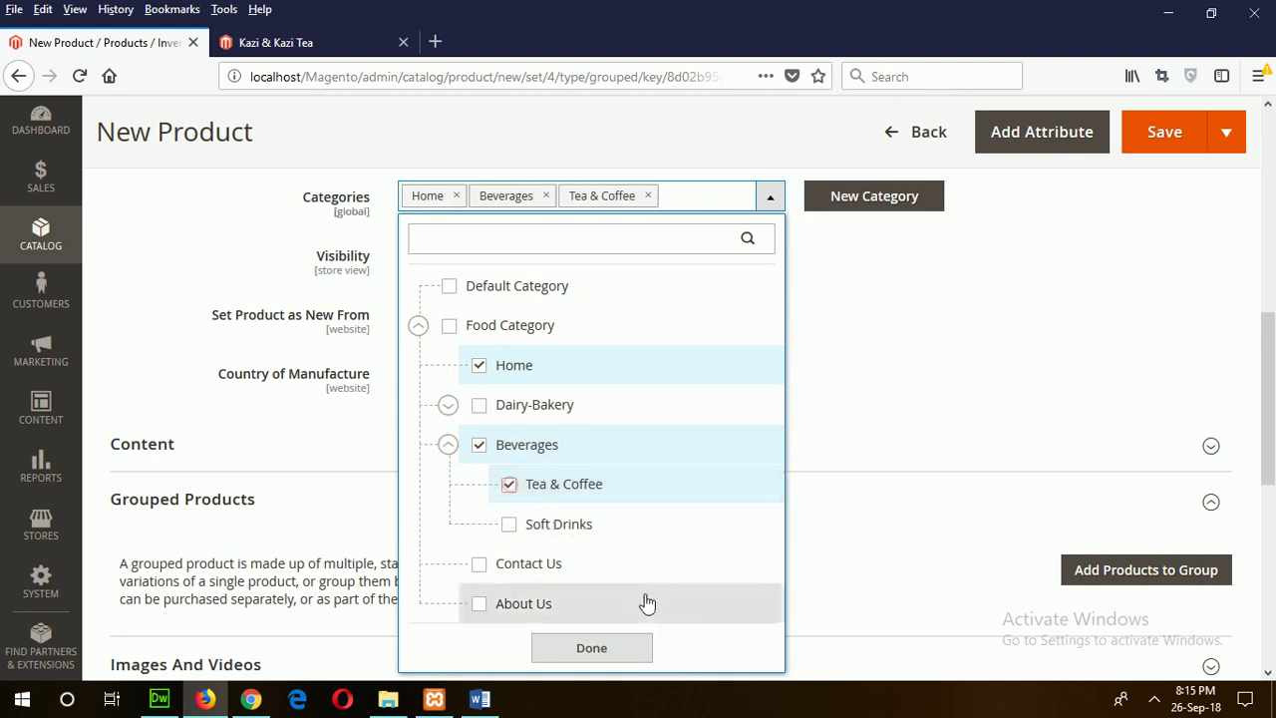
pyautogui.click(608, 646)
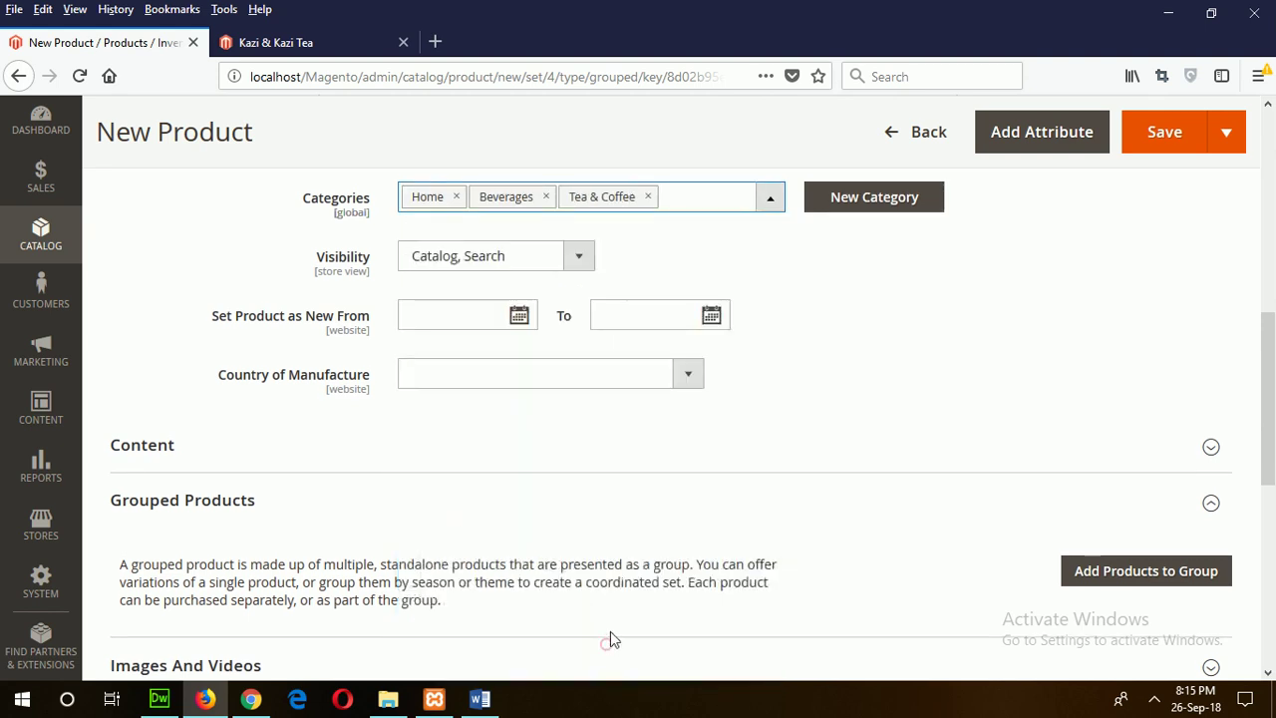
# Step: Set the Country of Manufacture of Coffee Set to Angola
pyautogui.scroll(-1, 529, 329)
pyautogui.click(530, 288)
pyautogui.click(529, 286)
pyautogui.click(529, 286)
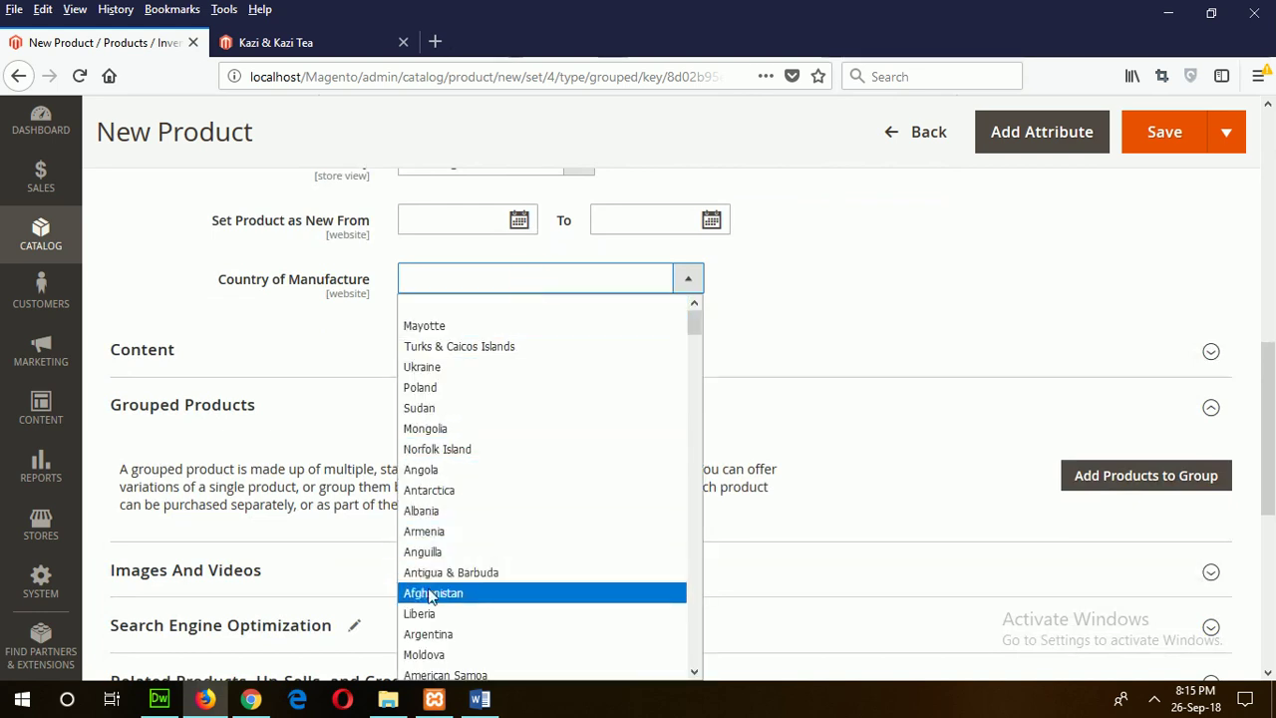
pyautogui.click(439, 468)
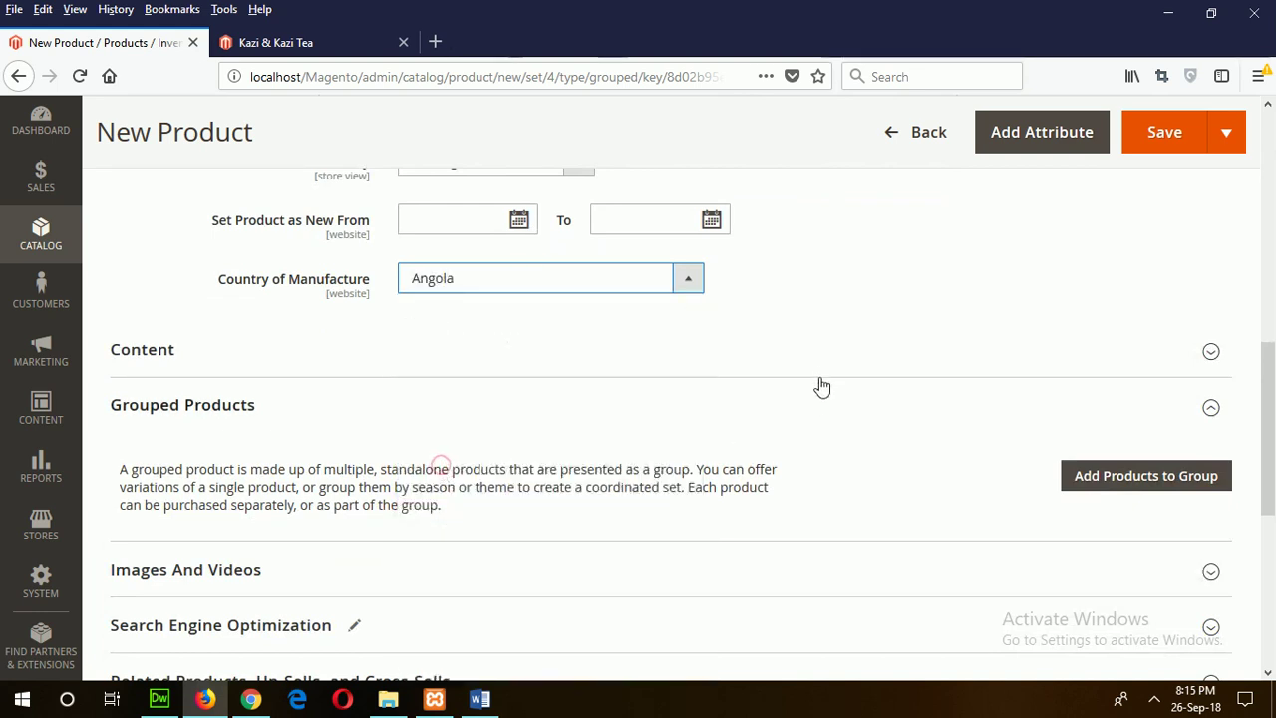
# Step: Add the simple products Coffee Mate and Coffee to the Coffee Set group
pyautogui.scroll(-2, 822, 382)
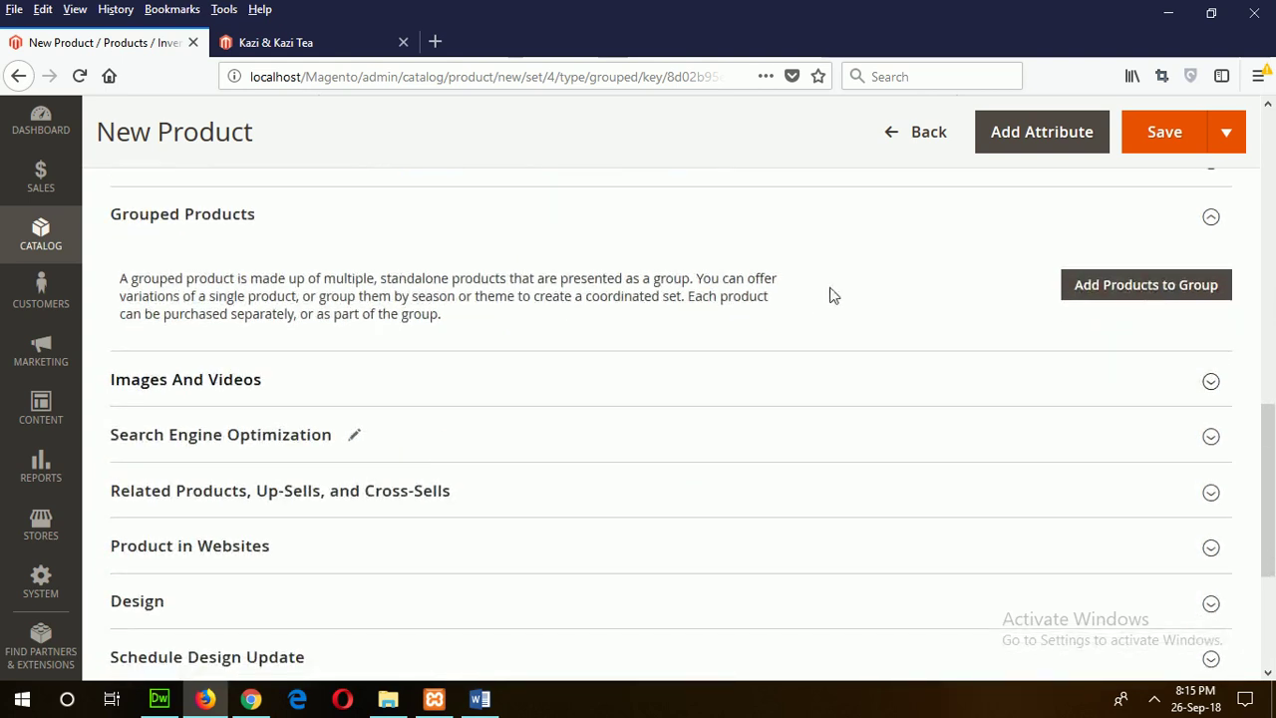
pyautogui.click(1093, 289)
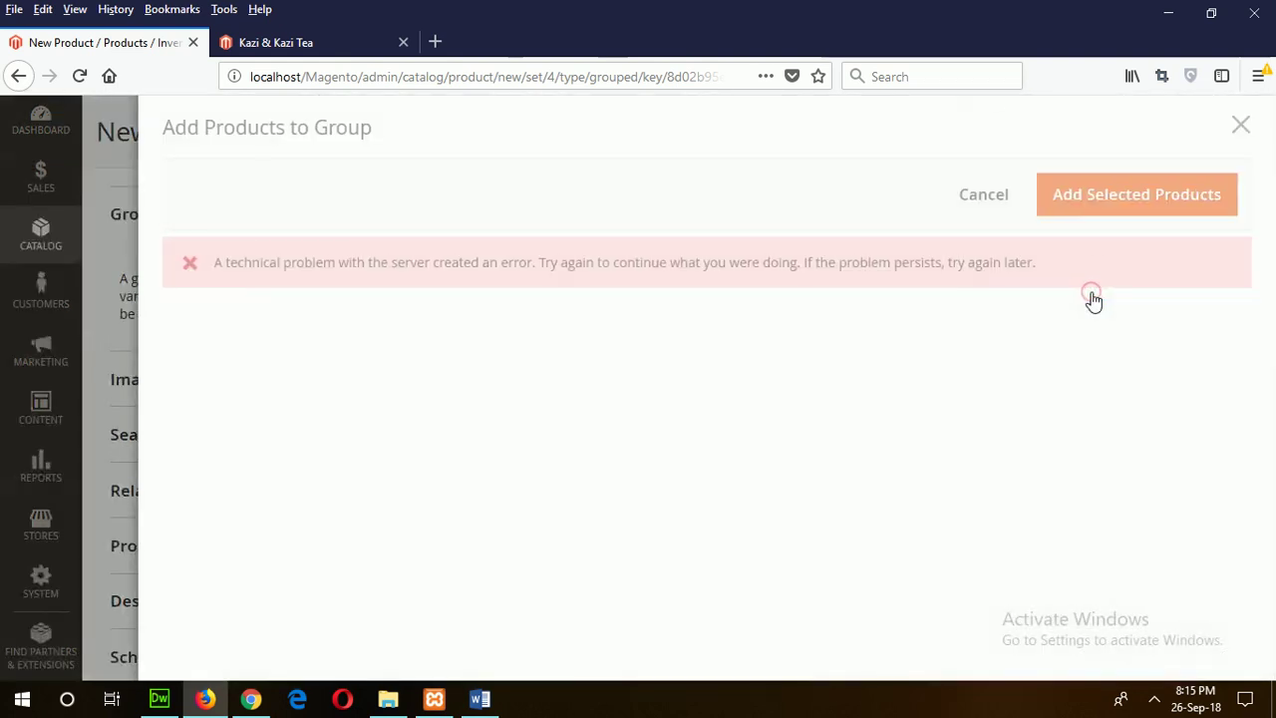
pyautogui.scroll(-5, 1066, 535)
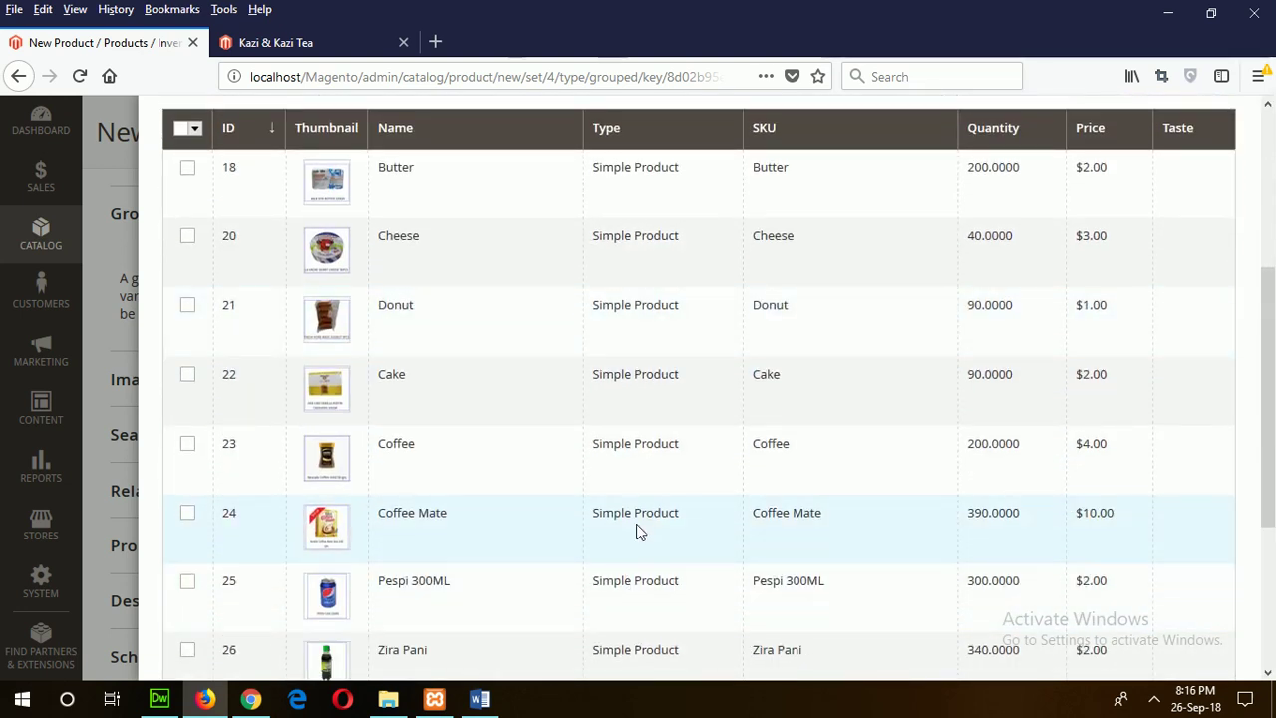
pyautogui.click(189, 512)
pyautogui.click(189, 445)
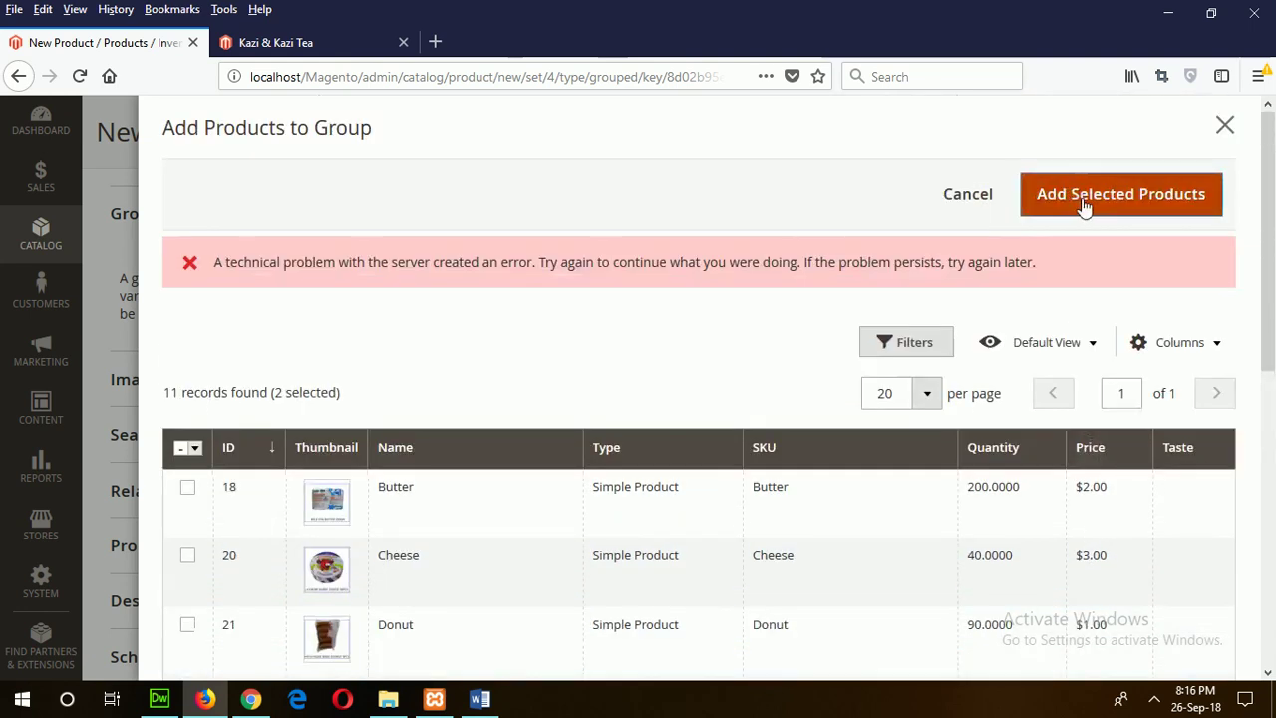
pyautogui.click(1085, 207)
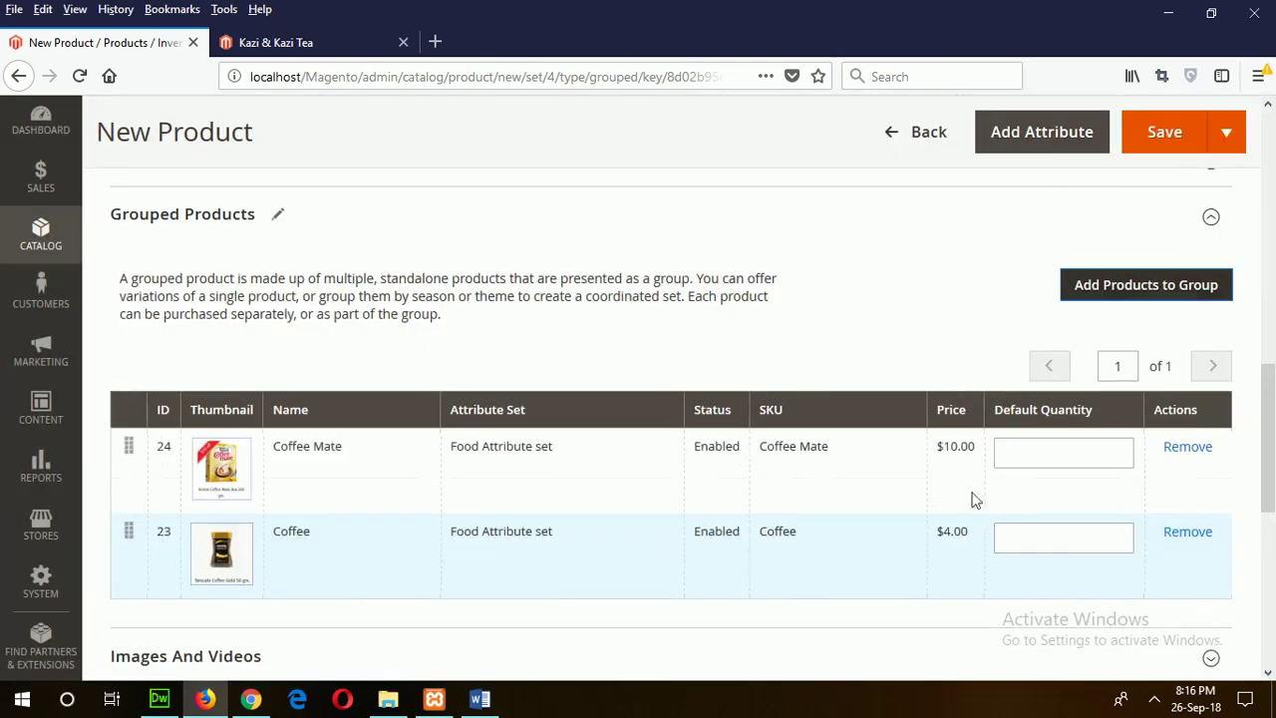
# Step: Set the default quantity to 2 for both Coffee Mate and Coffee in the group
pyautogui.click(1050, 452)
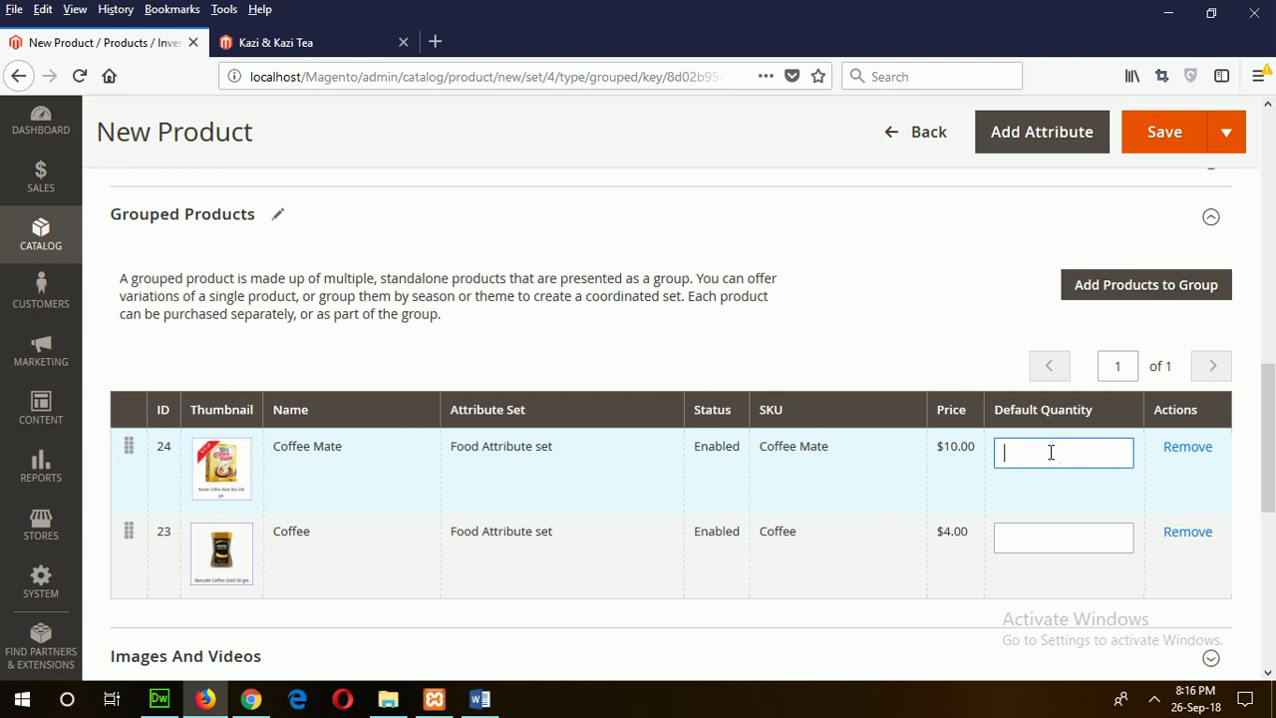
pyautogui.write('2')
pyautogui.click(1043, 537)
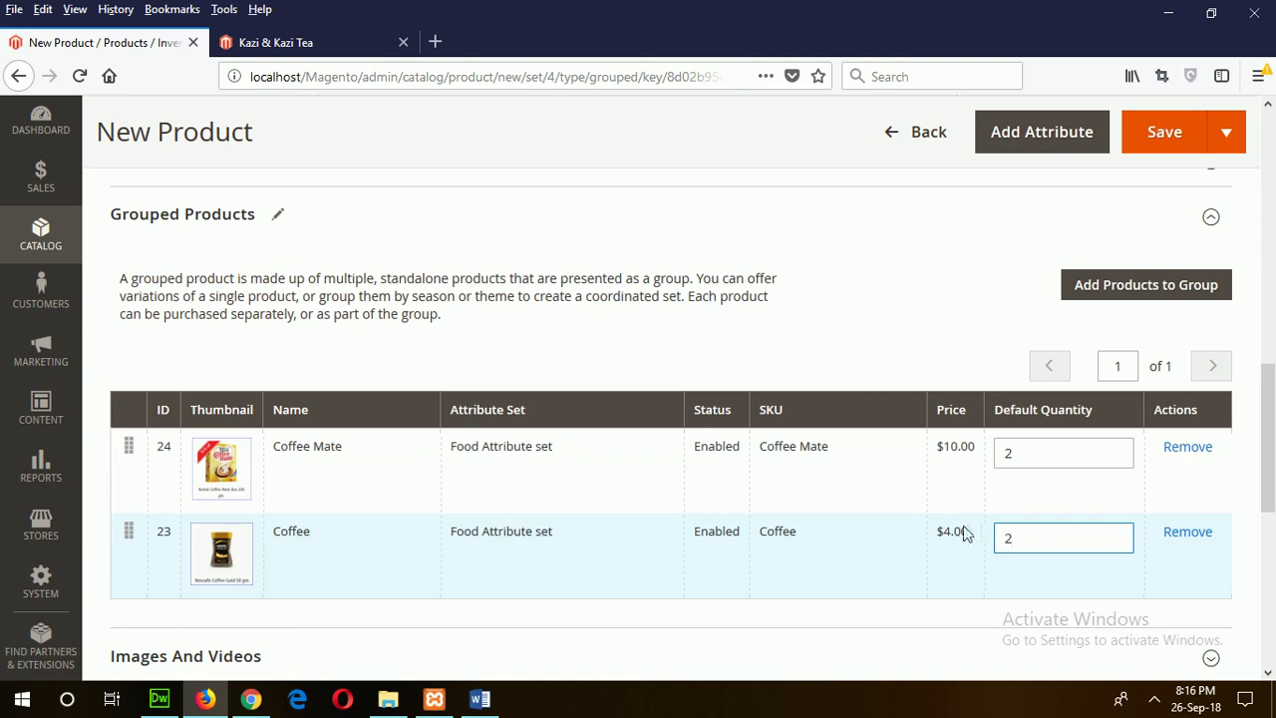
# Step: Upload coffee-2.PNG from the food folder as the grouped product's image under Images And Videos
pyautogui.scroll(-2, 963, 526)
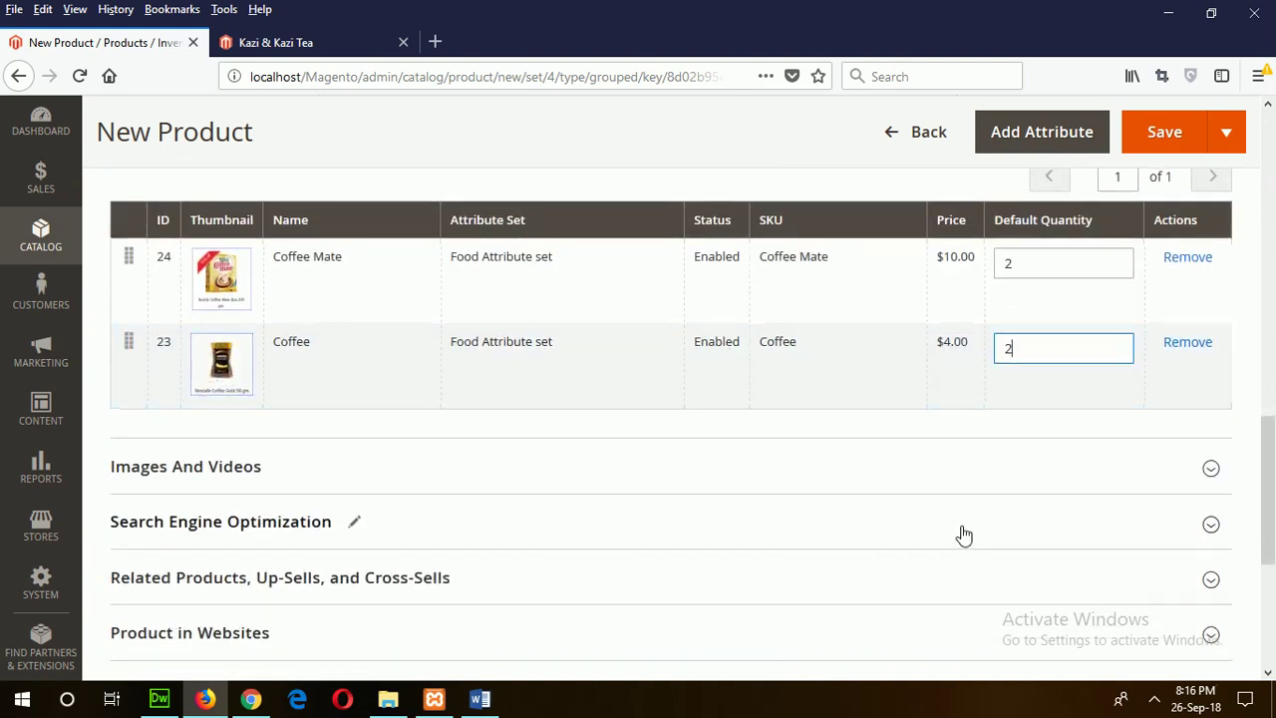
pyautogui.scroll(1, 963, 526)
pyautogui.scroll(-2, 963, 535)
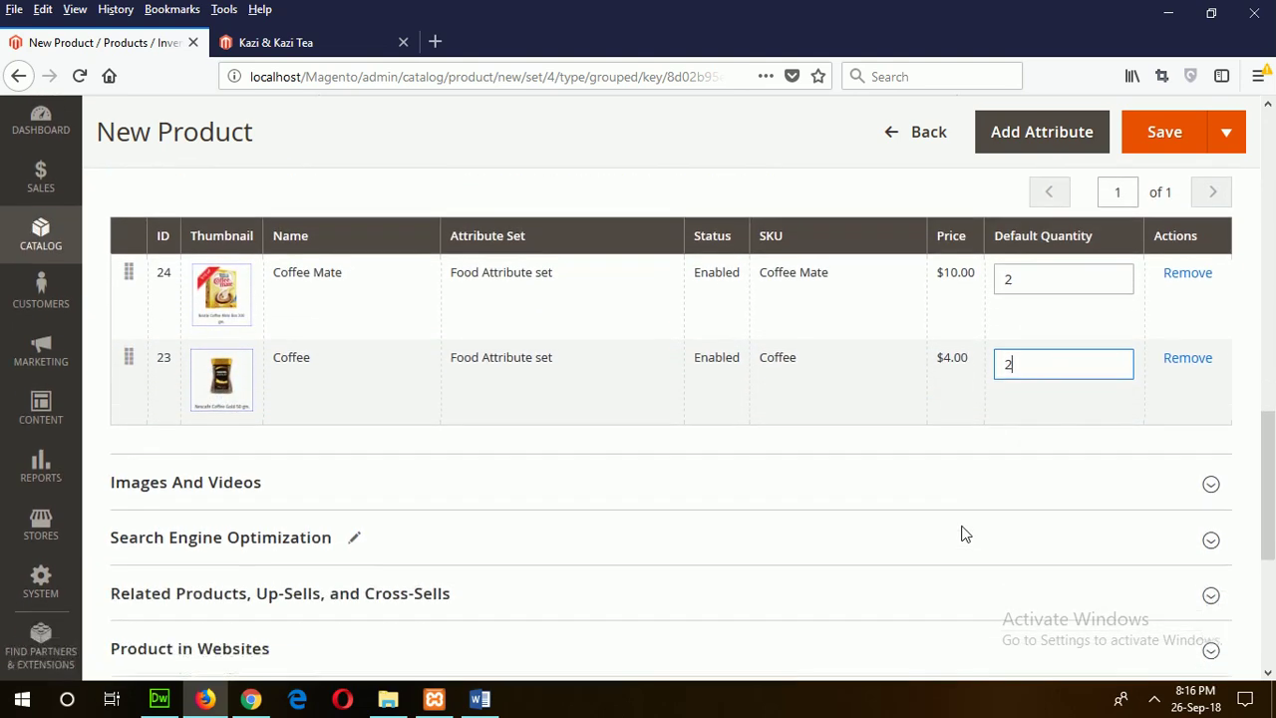
pyautogui.click(233, 370)
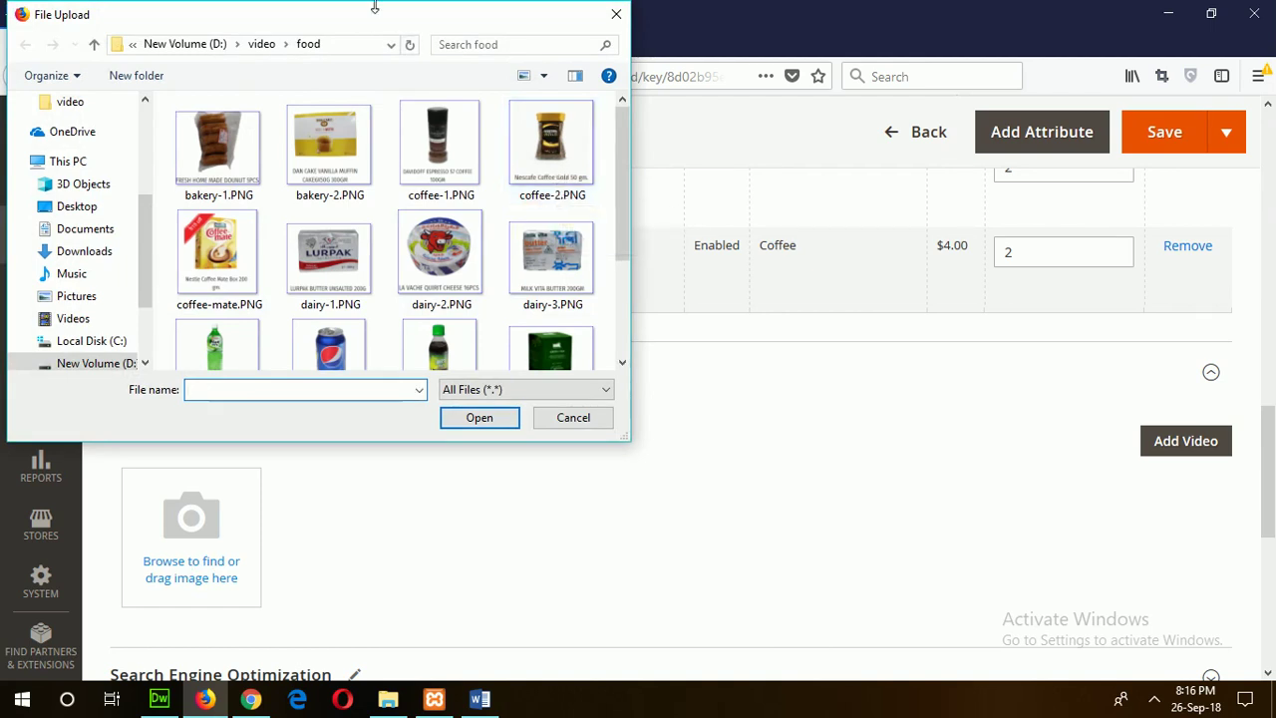
pyautogui.moveTo(368, 24); pyautogui.dragTo(829, 197)
pyautogui.click(1006, 337)
pyautogui.doubleClick(1007, 337)
# Step: Assign the grouped product to the Online Food Provider website, leaving Main Website unselected
pyautogui.scroll(-5, 818, 217)
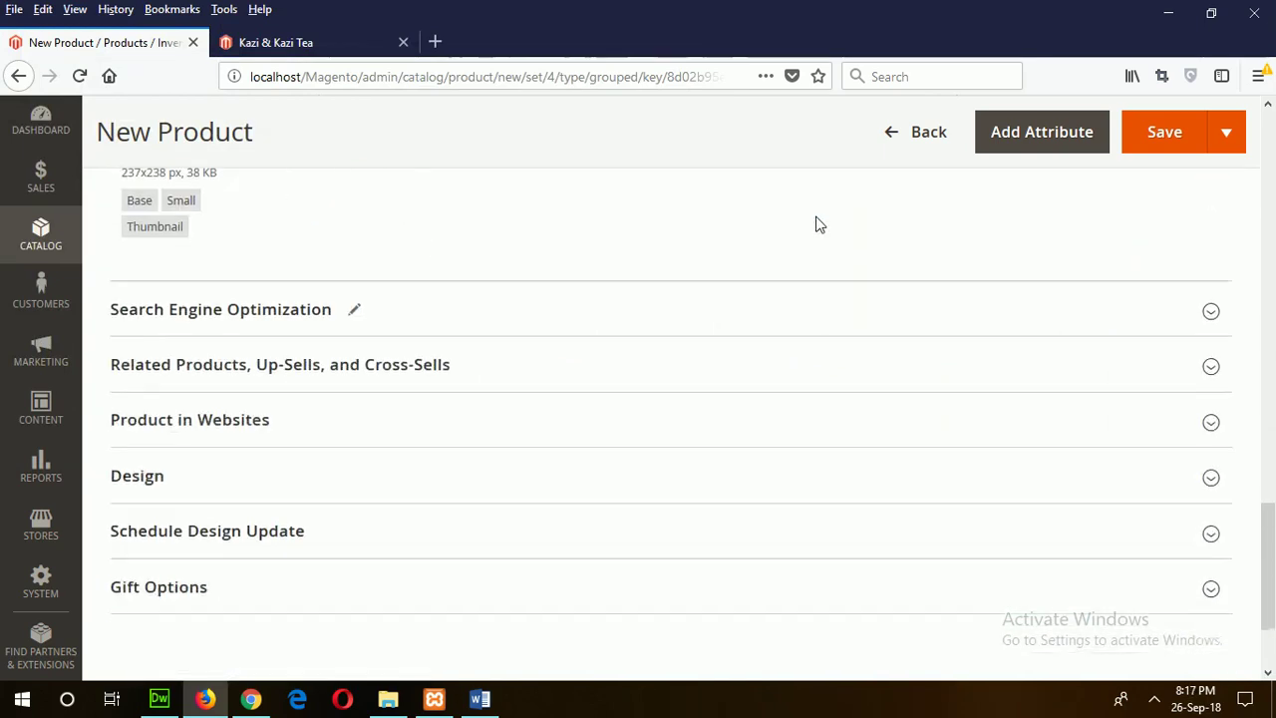
pyautogui.click(285, 391)
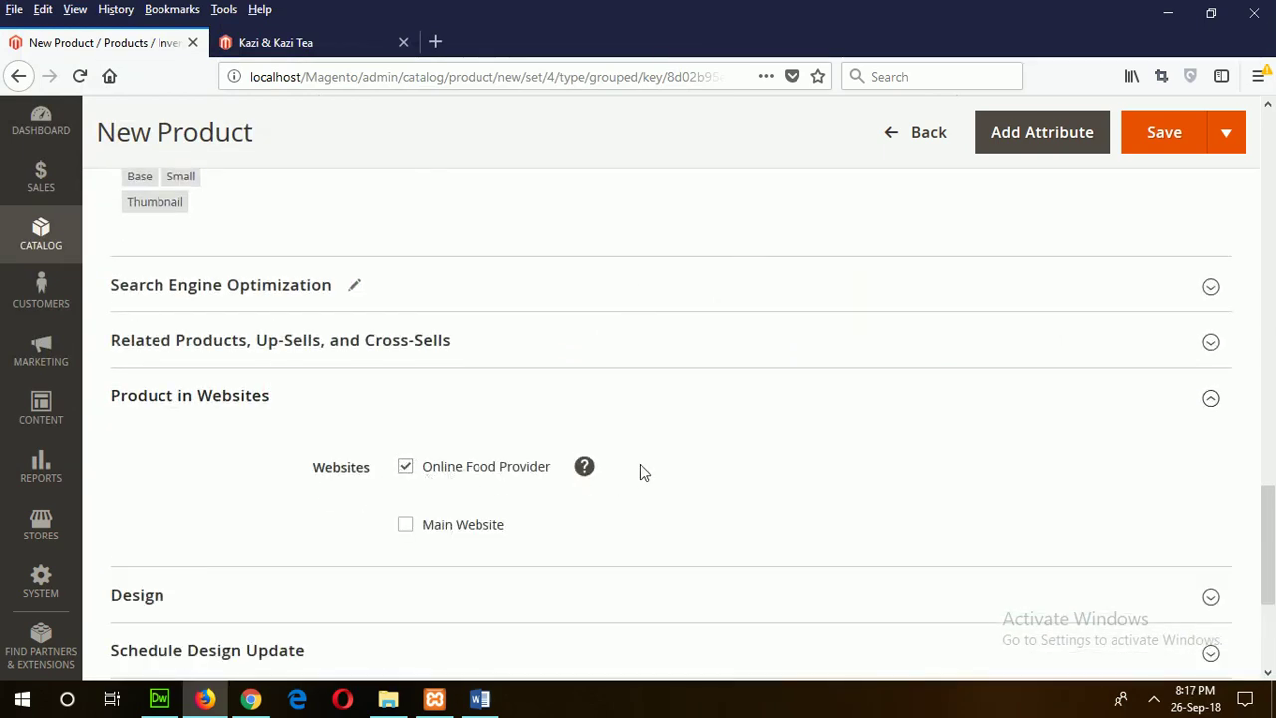
pyautogui.scroll(-3, 640, 464)
# Step: Review the settings of the Coffee Set grouped product, and save and close it
pyautogui.scroll(12, 640, 464)
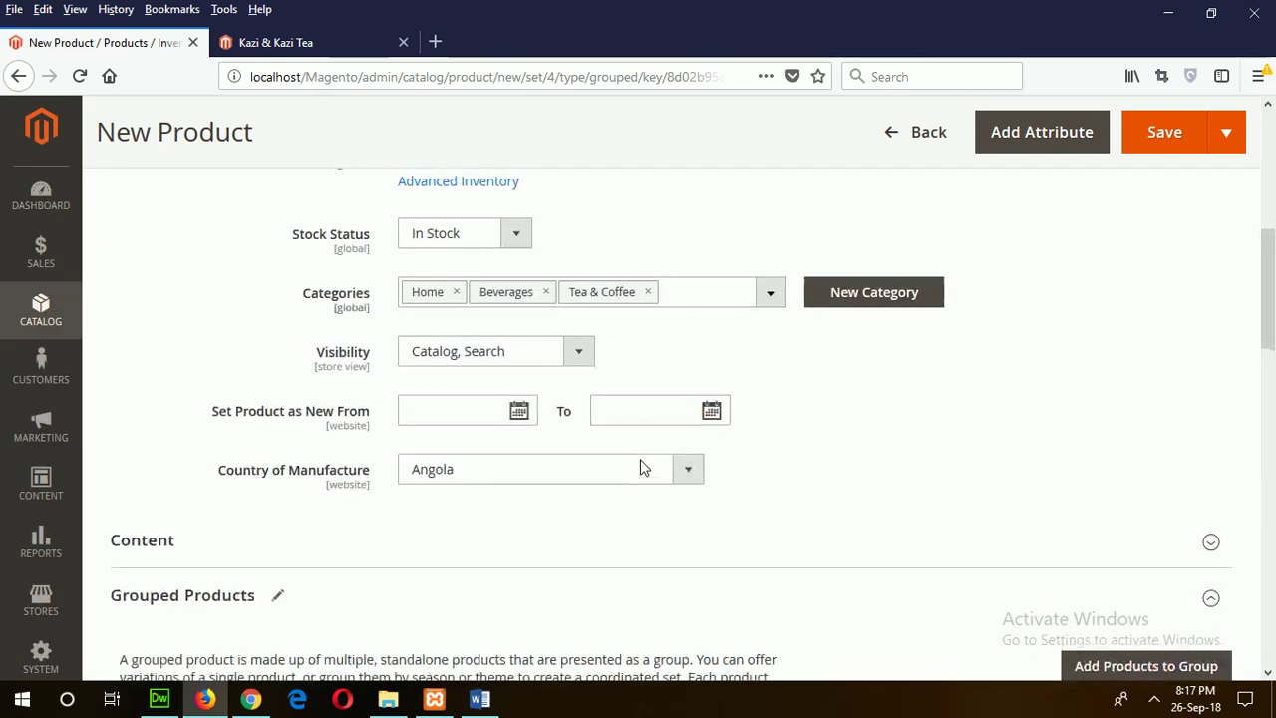
pyautogui.scroll(-7, 643, 469)
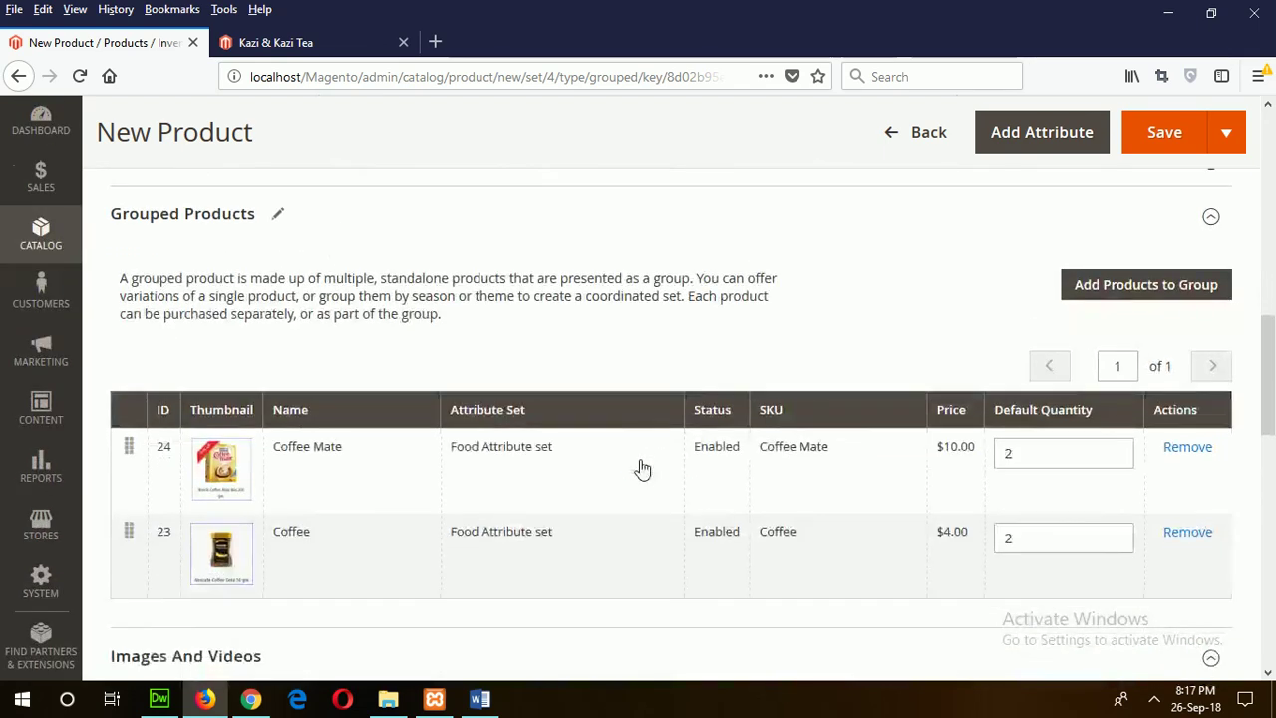
pyautogui.scroll(3, 643, 469)
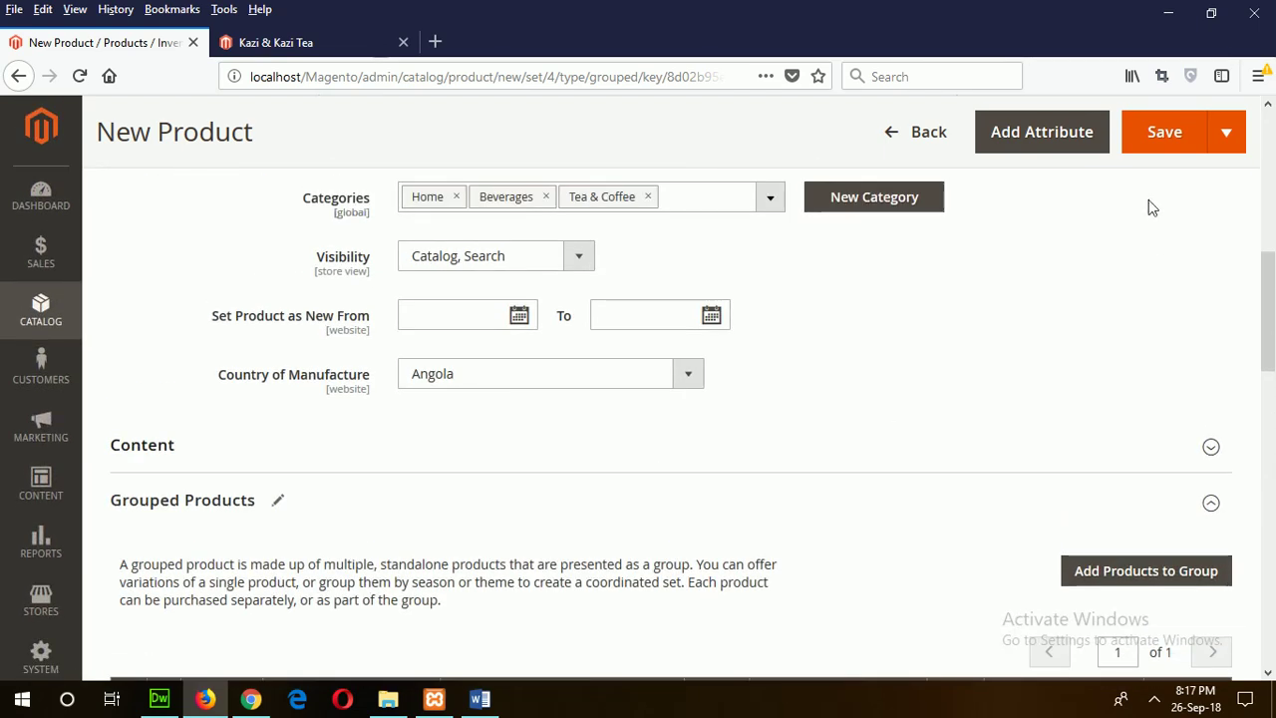
pyautogui.click(1226, 131)
pyautogui.click(1180, 265)
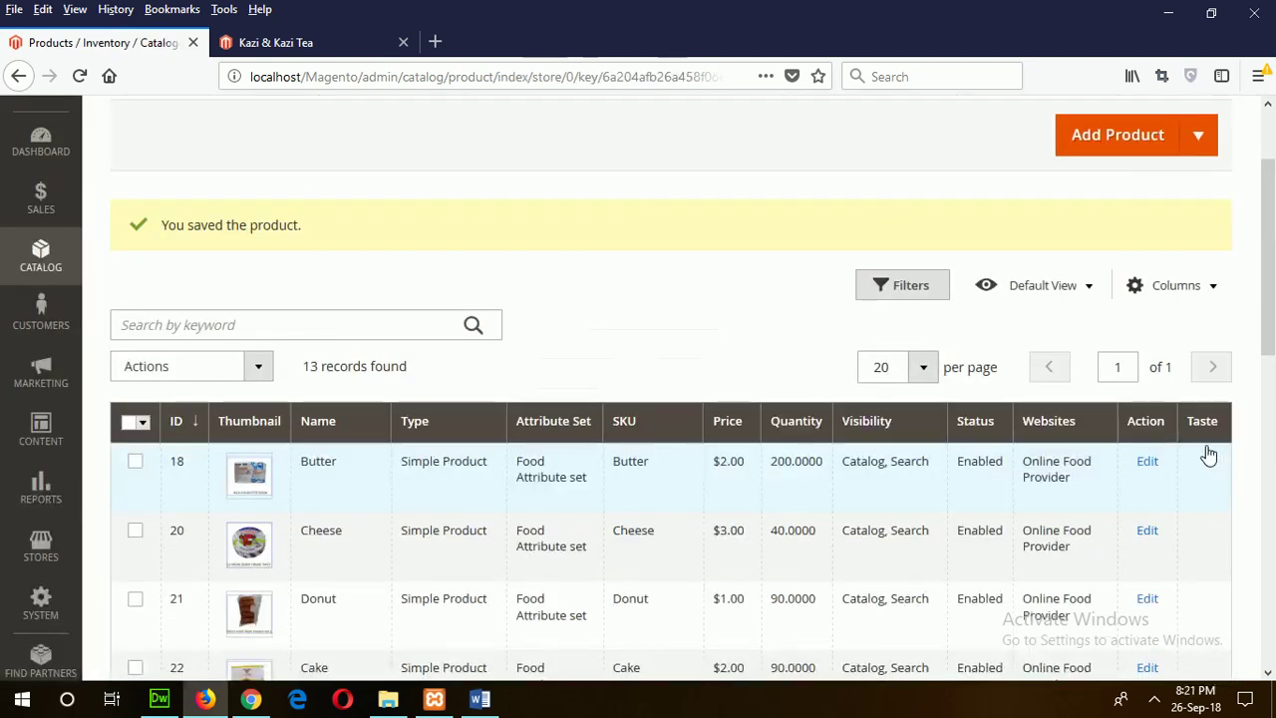
# Step: Examine the product list down to the newly saved Coffee Set grouped product
pyautogui.scroll(-3, 1206, 453)
pyautogui.scroll(-3, 995, 435)
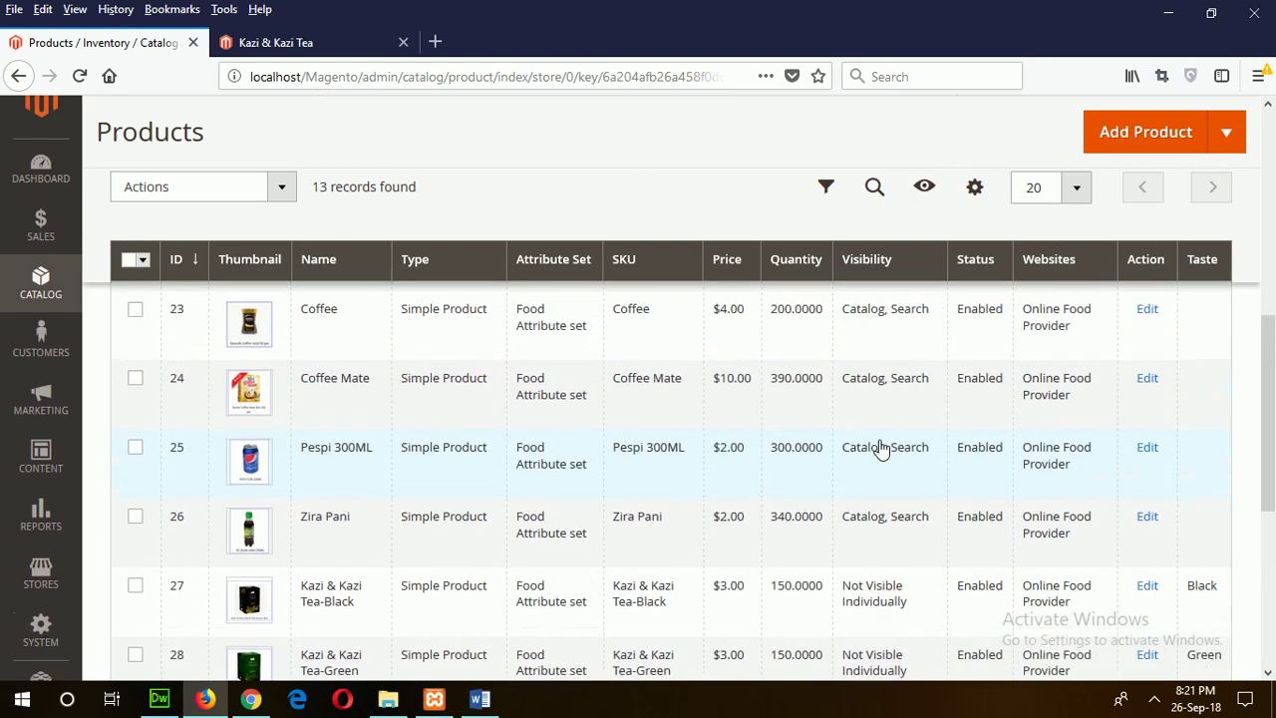
pyautogui.scroll(1, 881, 451)
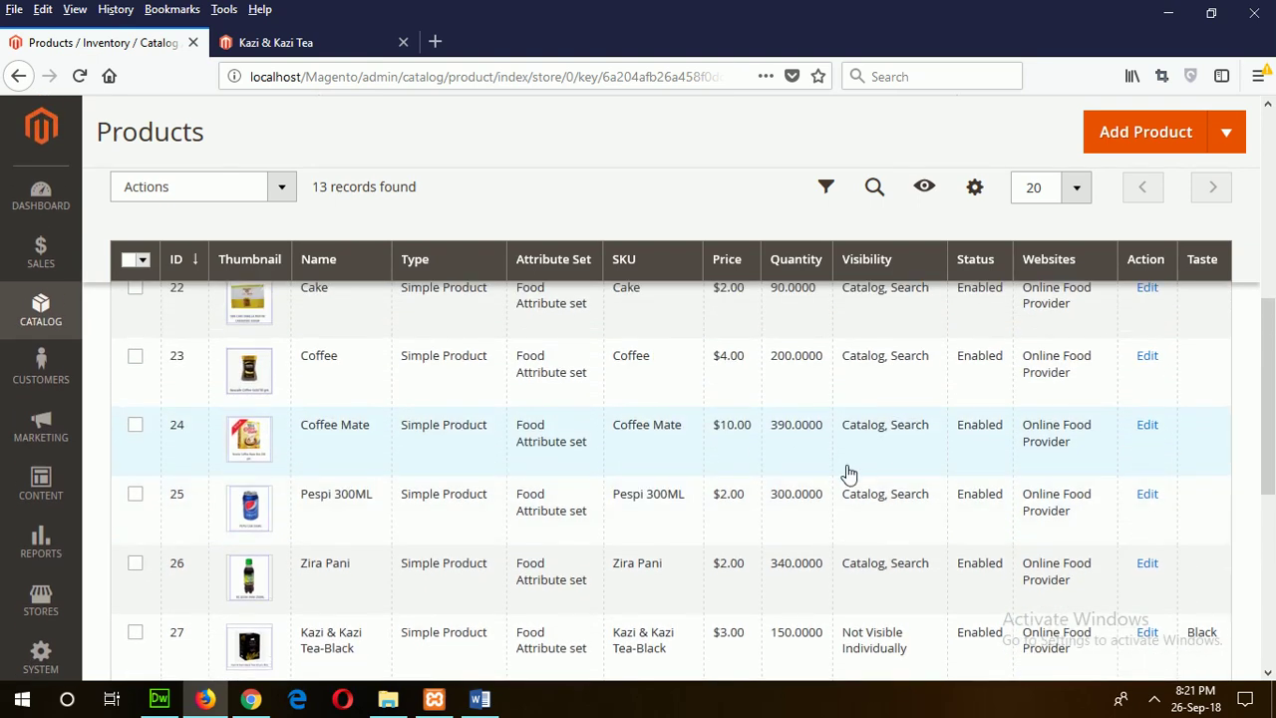
pyautogui.scroll(-5, 846, 475)
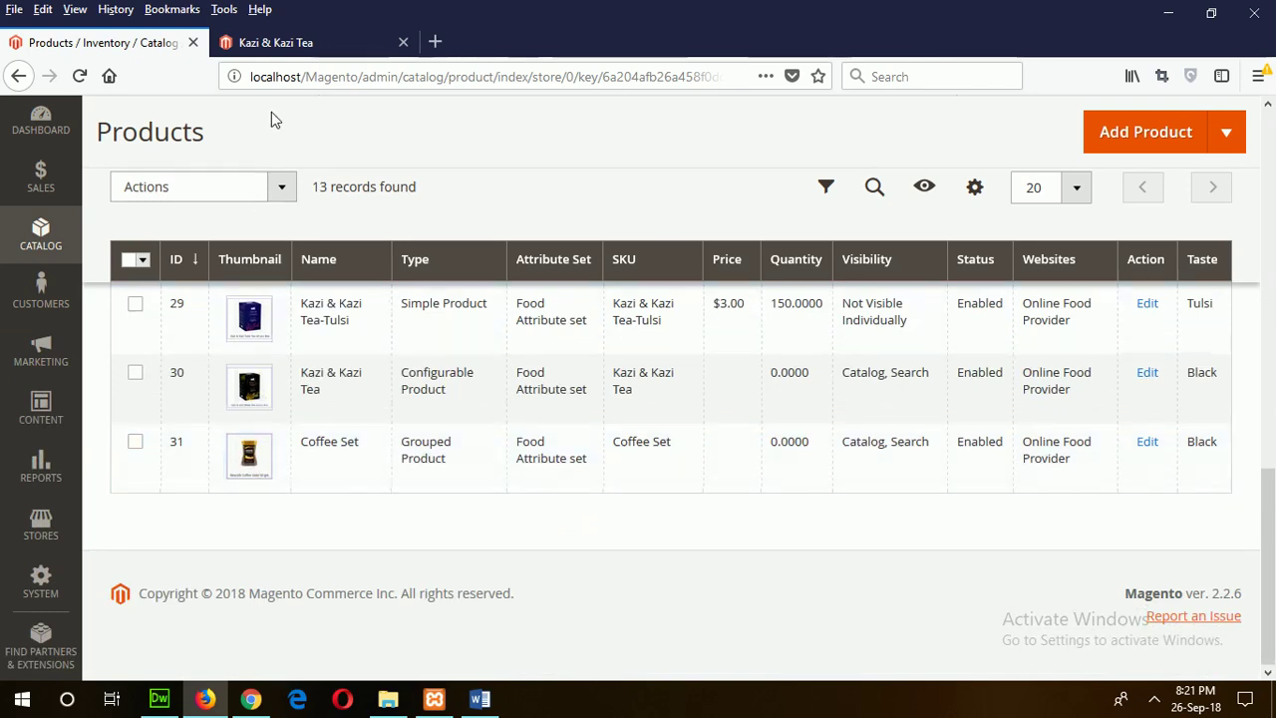
# Step: Refresh the storefront, open Coffee Set from the Tea & Coffee category, and examine its image, grouped items and quantities
pyautogui.click(305, 46)
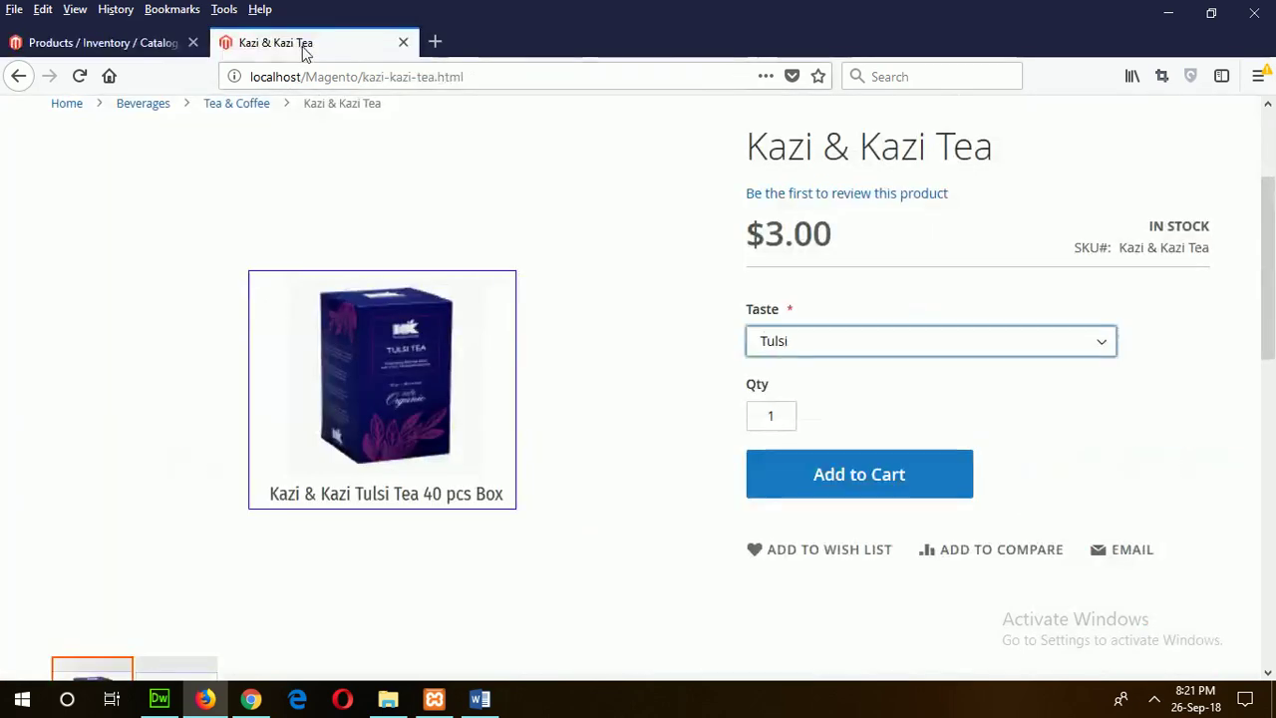
pyautogui.click(80, 79)
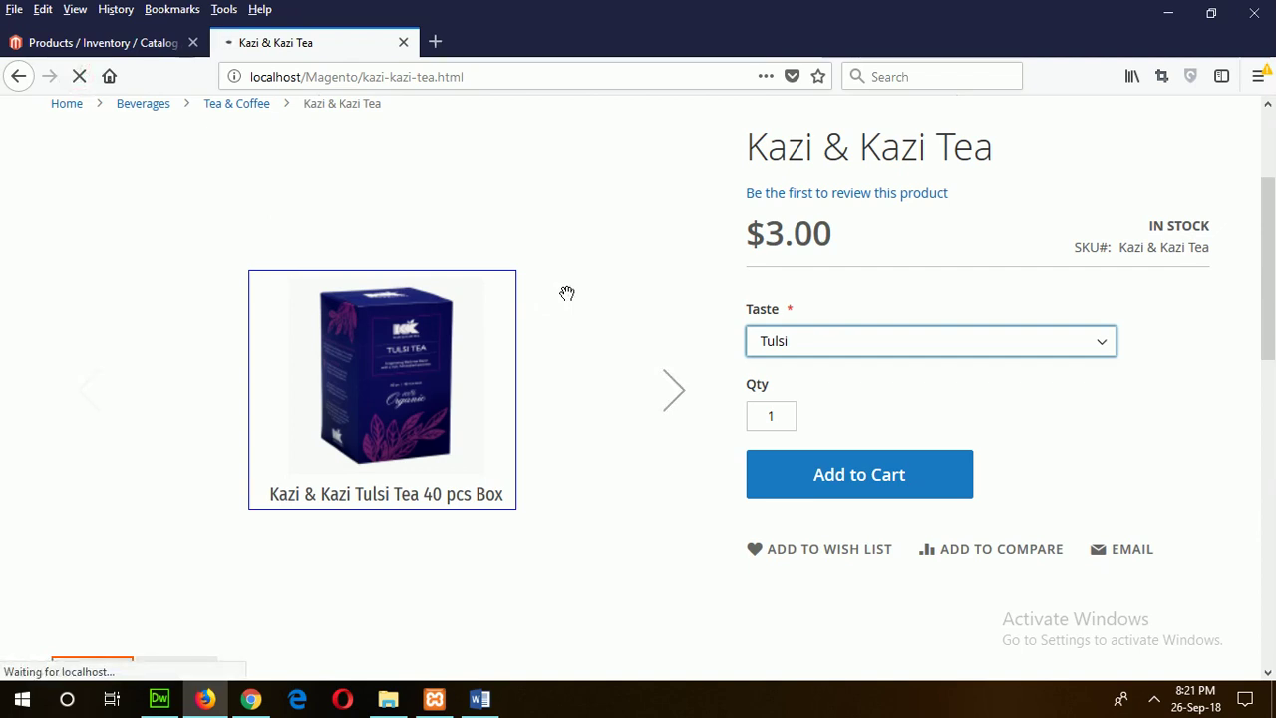
pyautogui.moveTo(313, 245)
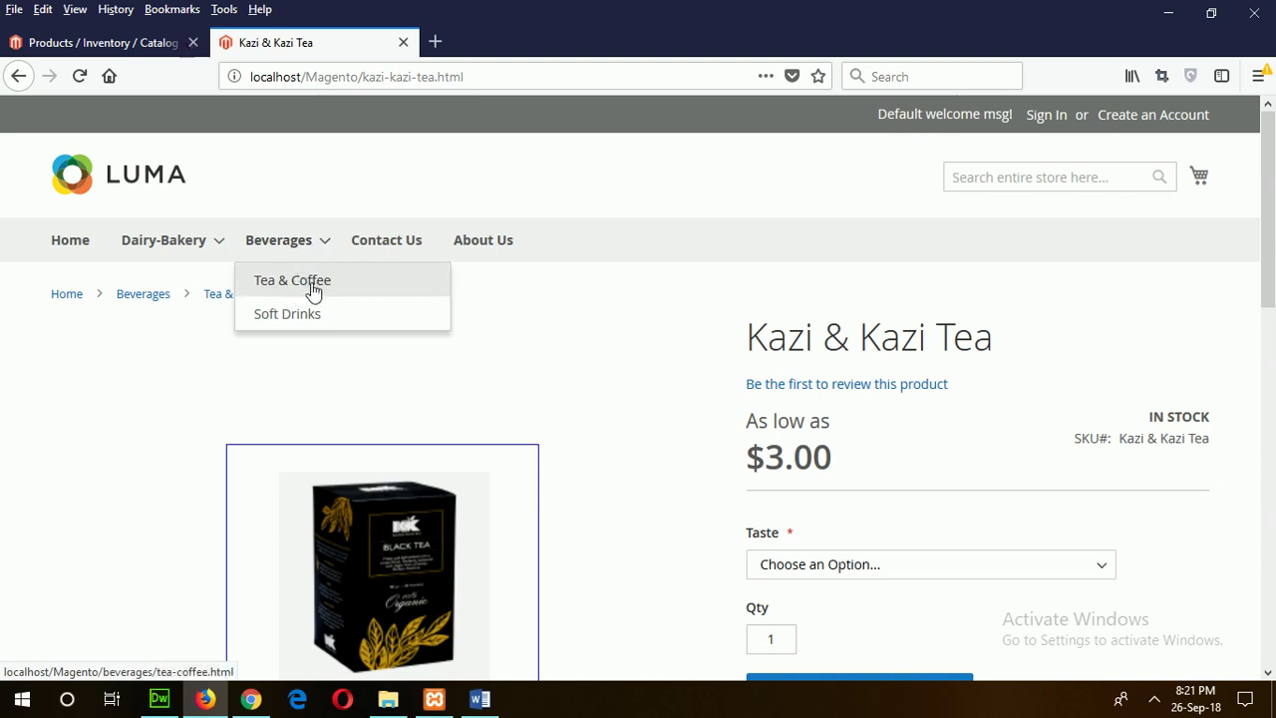
pyautogui.click(313, 289)
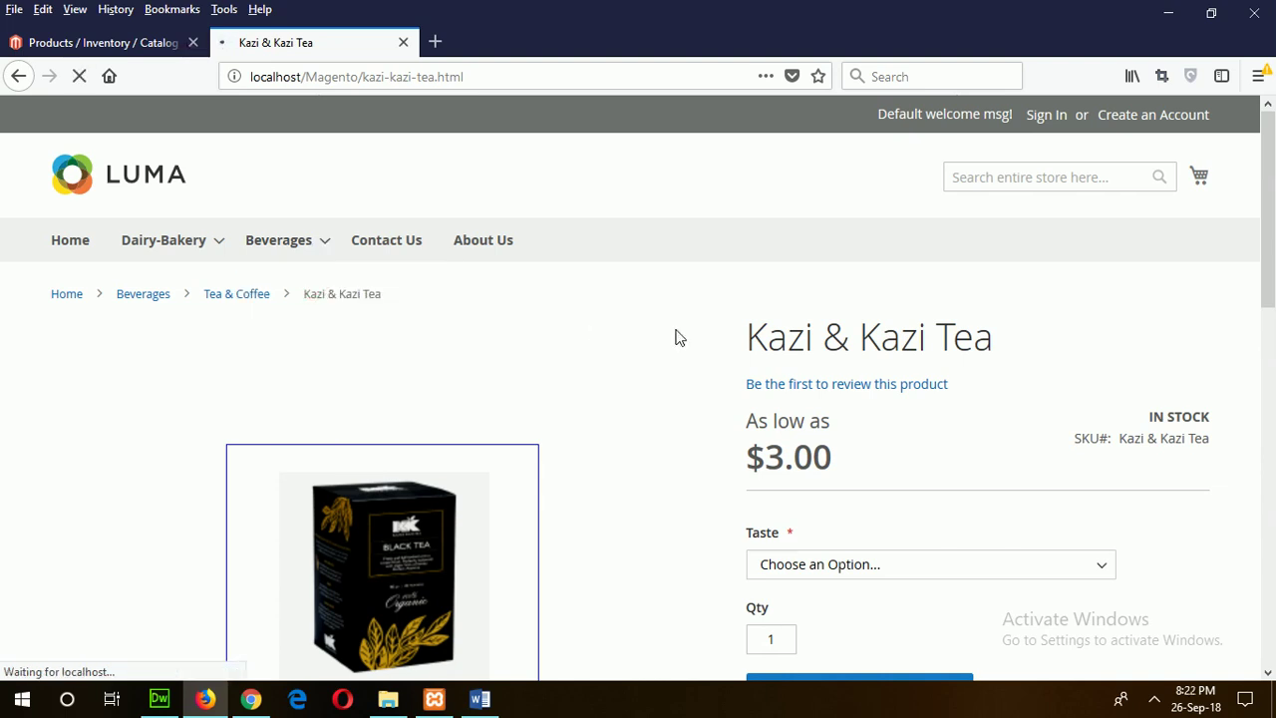
pyautogui.scroll(-3, 674, 363)
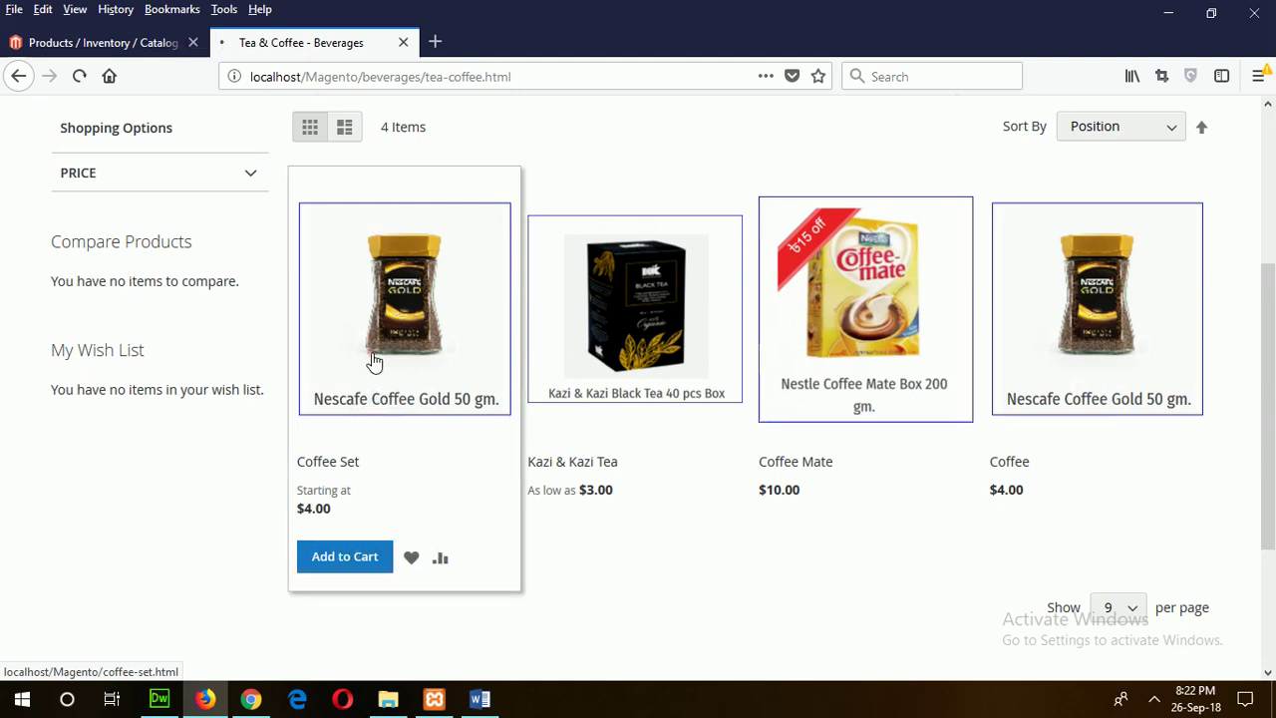
pyautogui.click(373, 360)
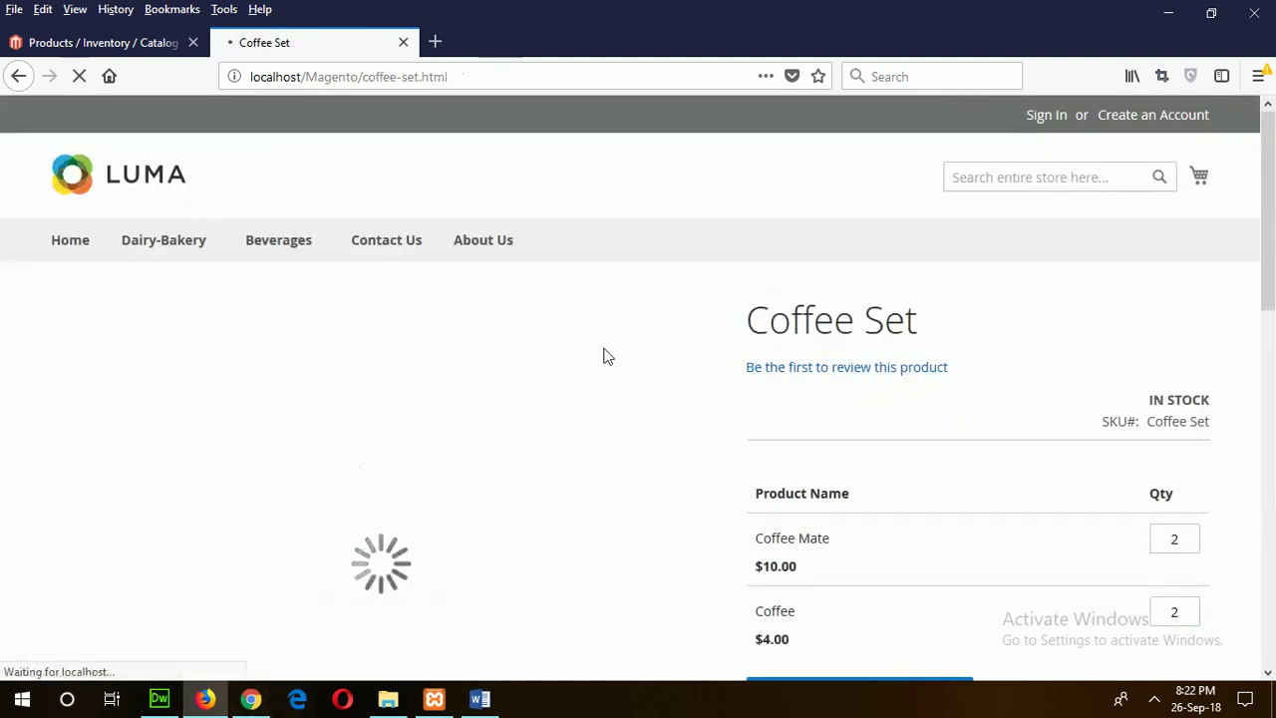
pyautogui.scroll(-3, 602, 356)
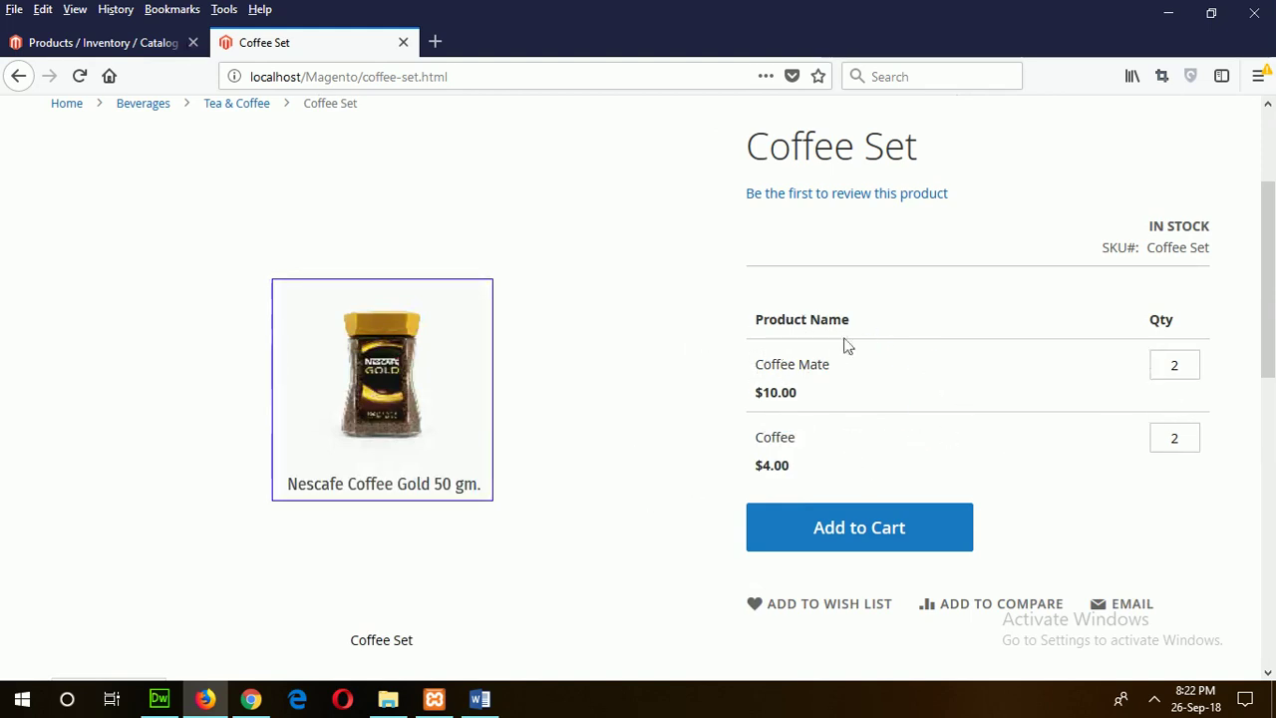
pyautogui.scroll(-5, 988, 442)
pyautogui.scroll(5, 992, 434)
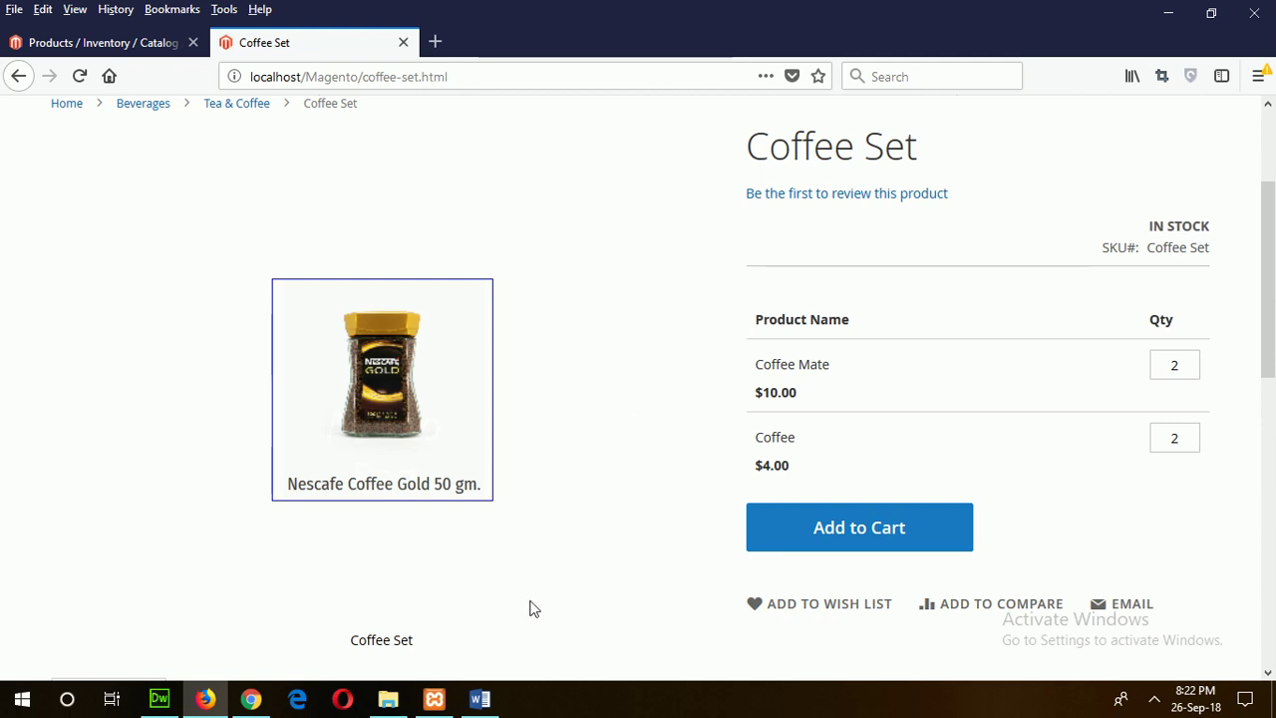
# Step: Check the Part-2 task list in the Word document, and start a new bundle product in the Magento admin in Firefox
pyautogui.click(479, 699)
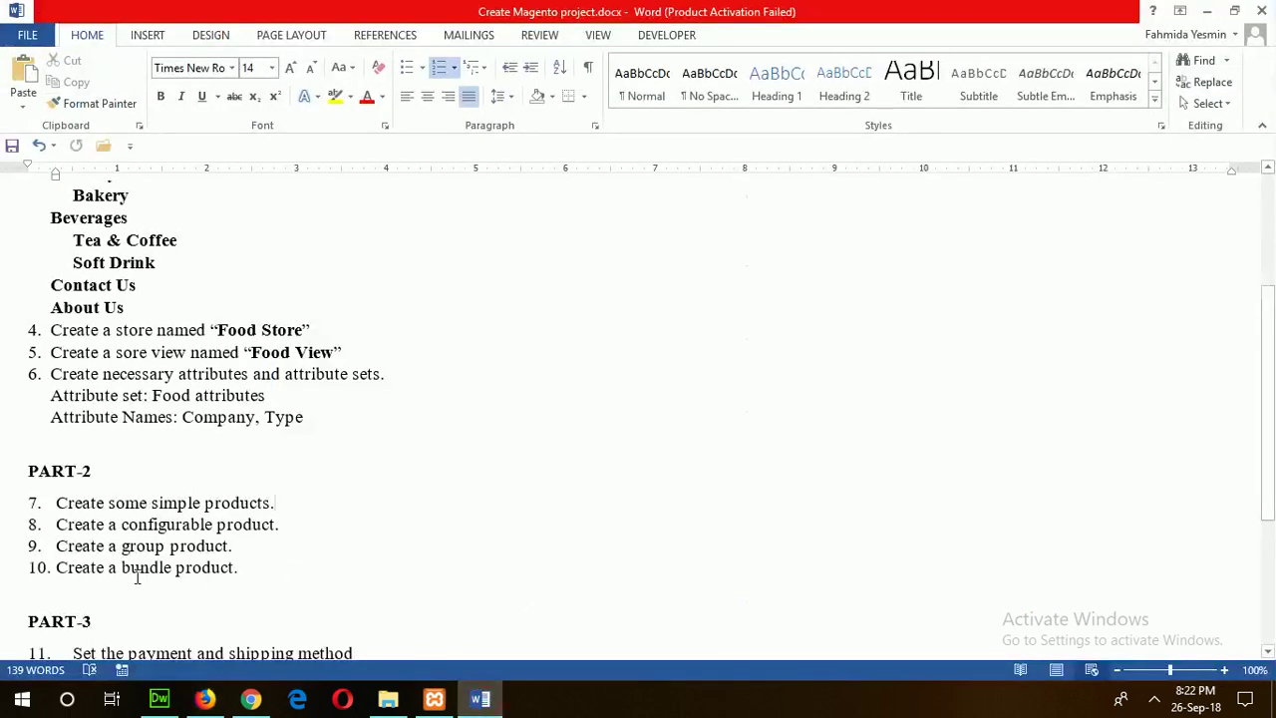
pyautogui.click(205, 699)
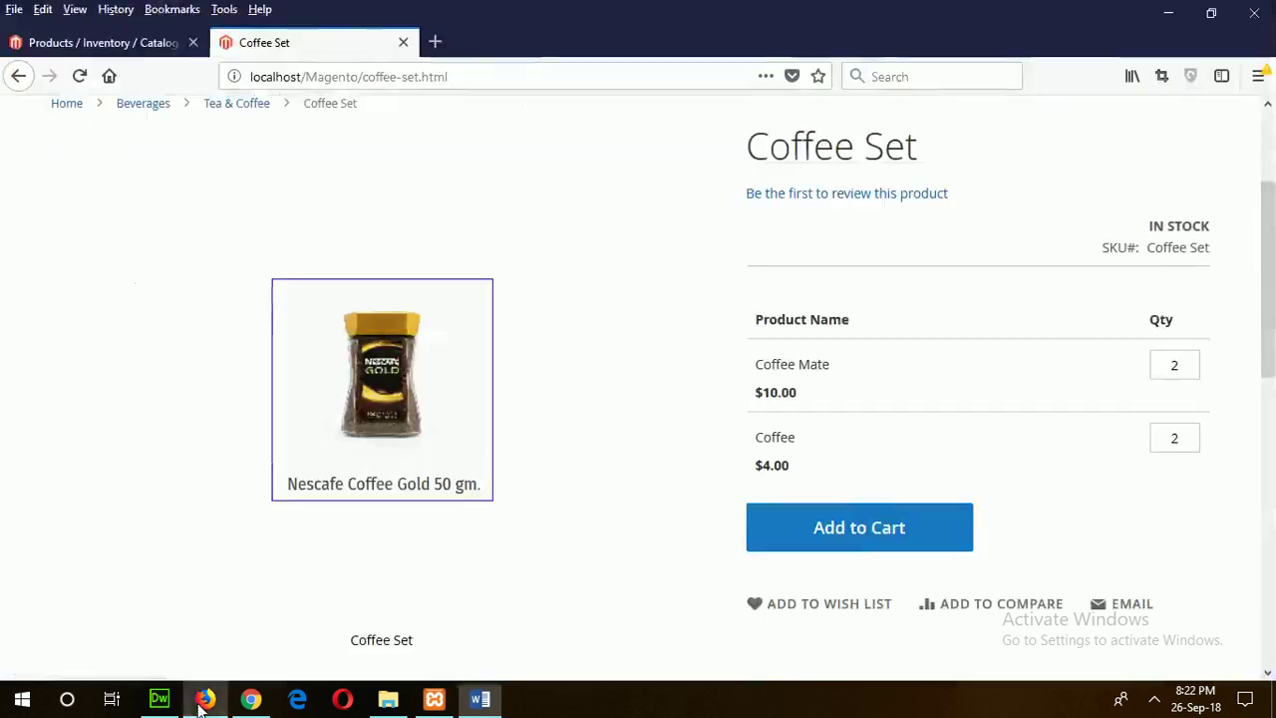
pyautogui.click(83, 47)
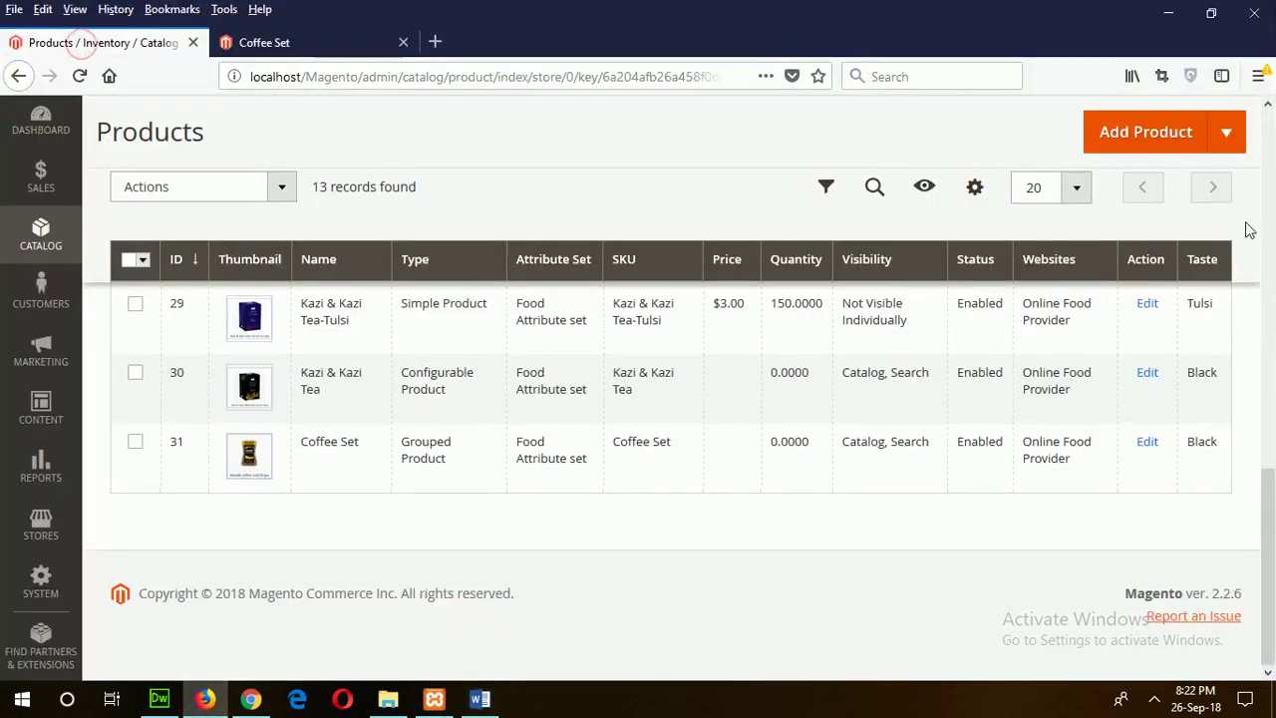
pyautogui.click(1229, 132)
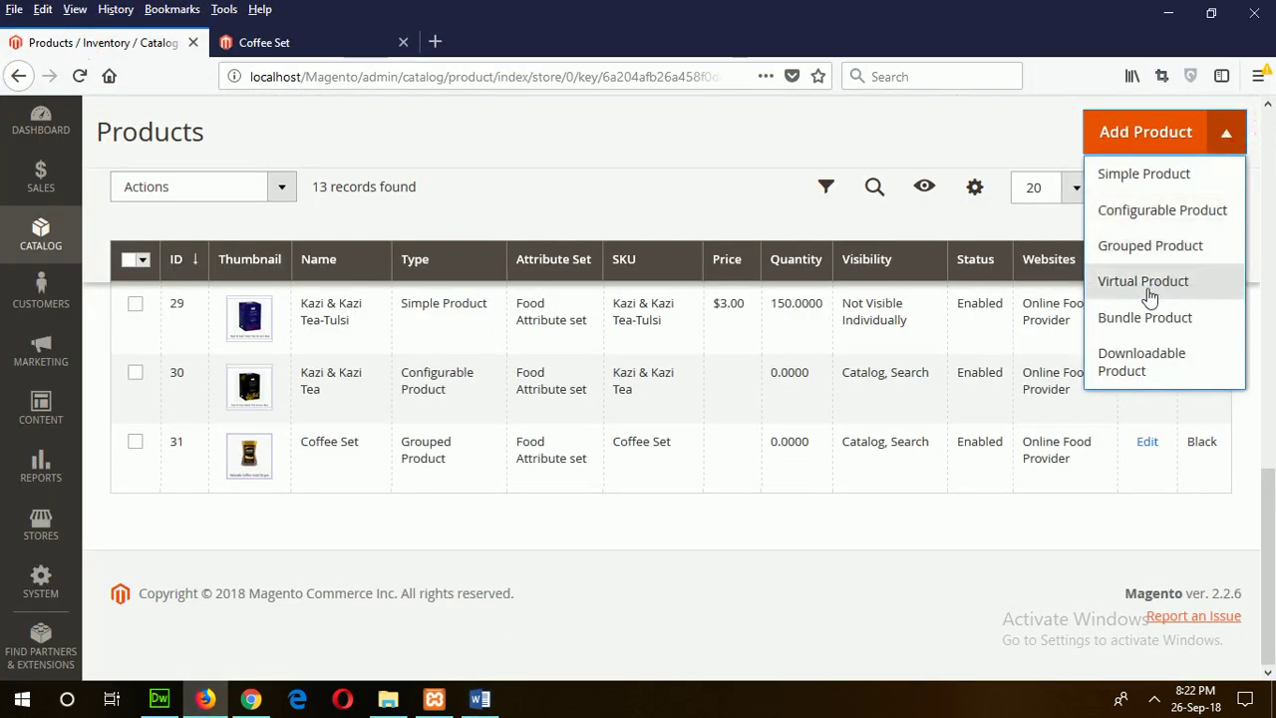
pyautogui.click(1113, 321)
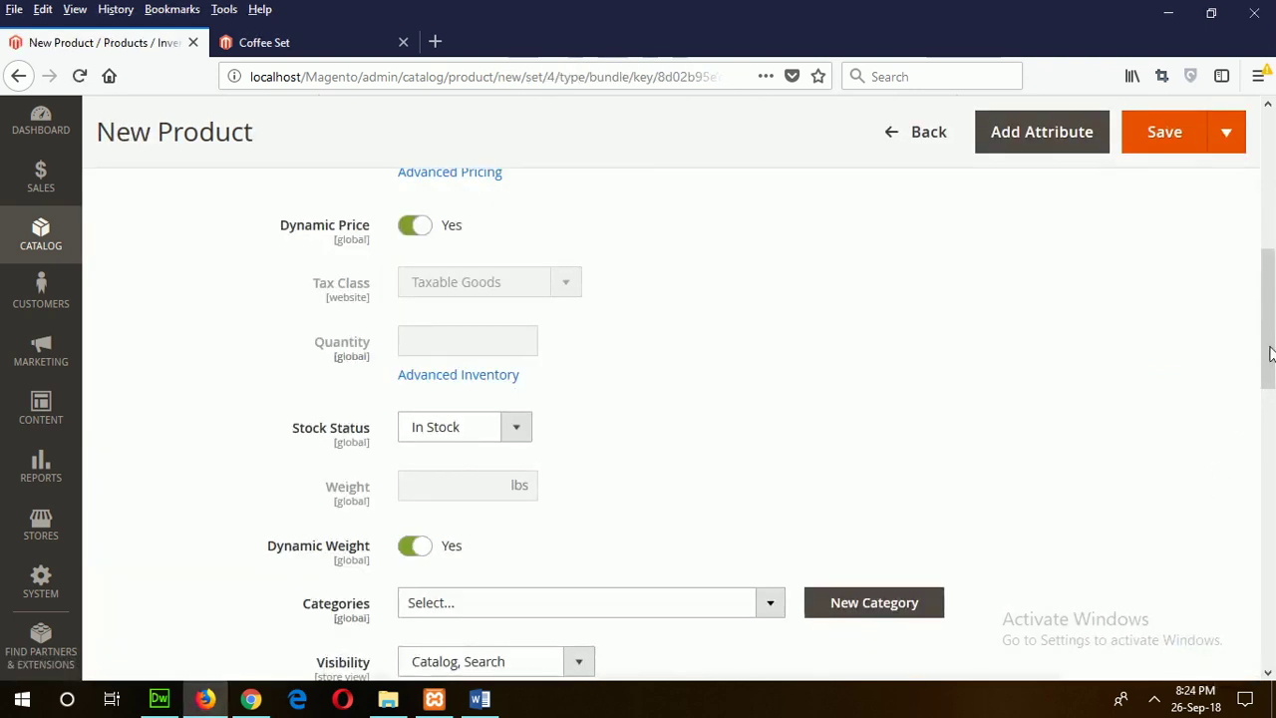
# Step: Name the bundle product "Soft drinks set" and assign it the Food Attribute set
pyautogui.scroll(10, 1271, 354)
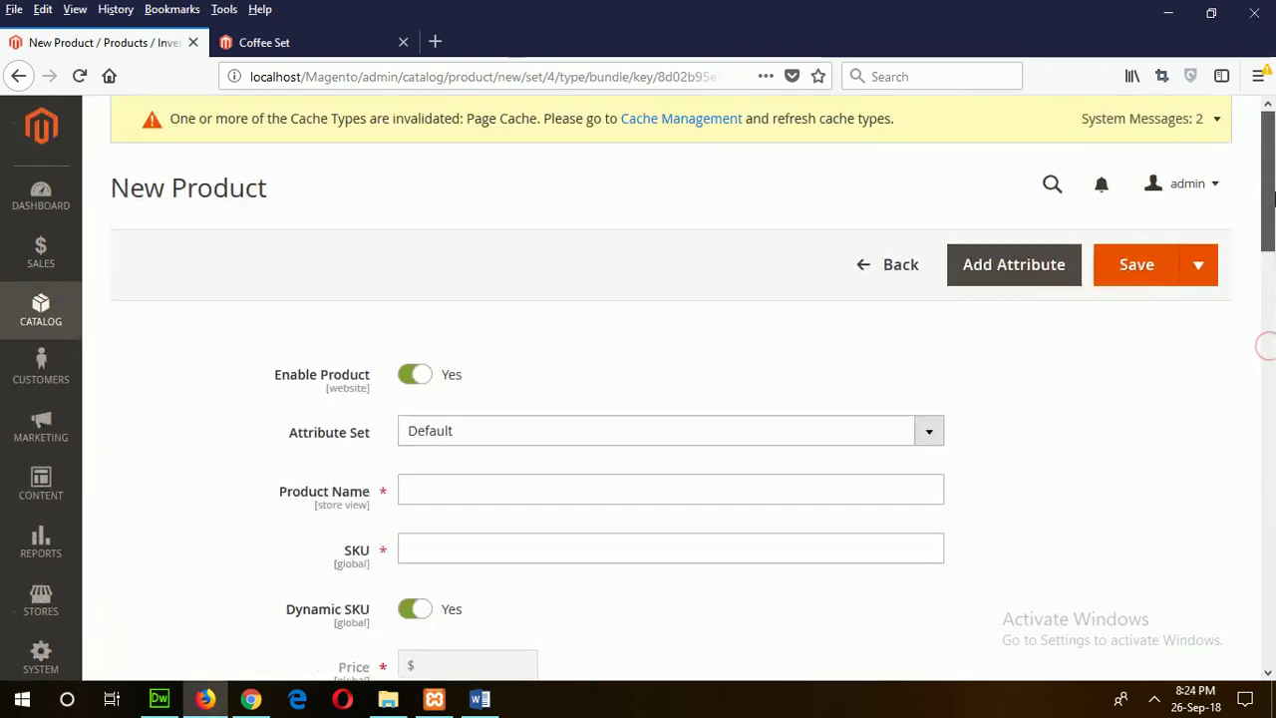
pyautogui.click(513, 490)
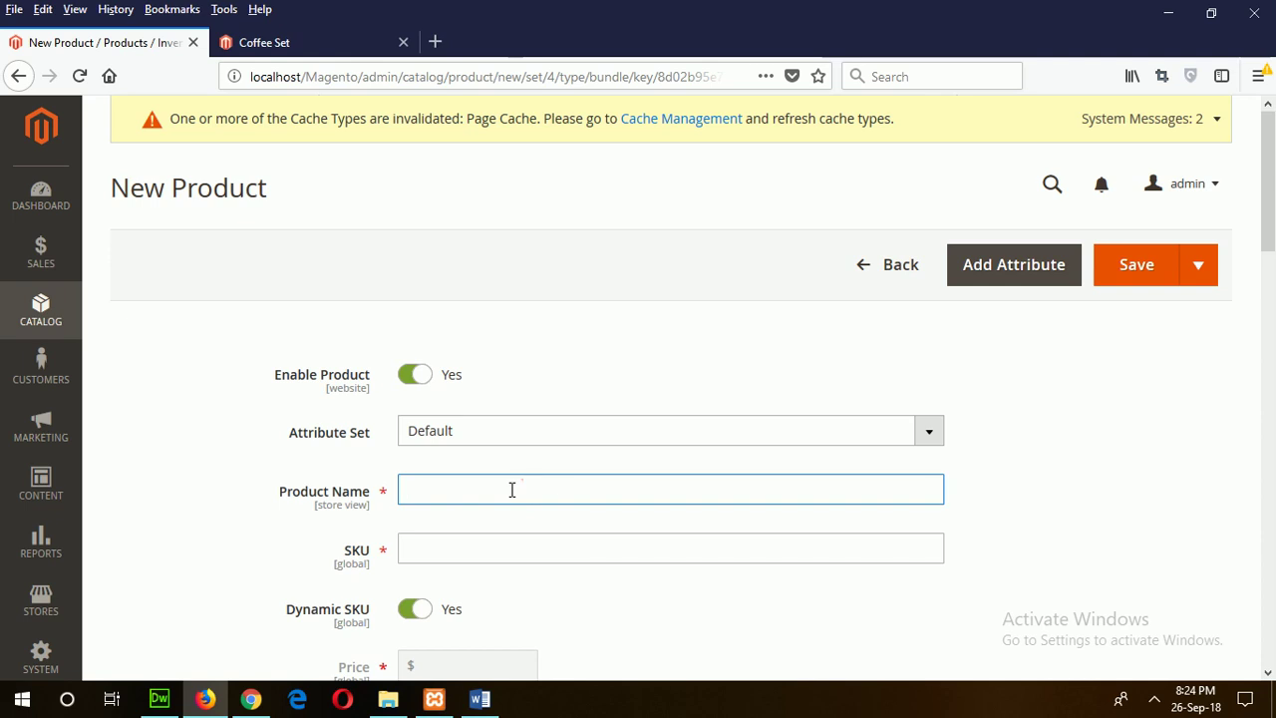
pyautogui.write('Soft drinks')
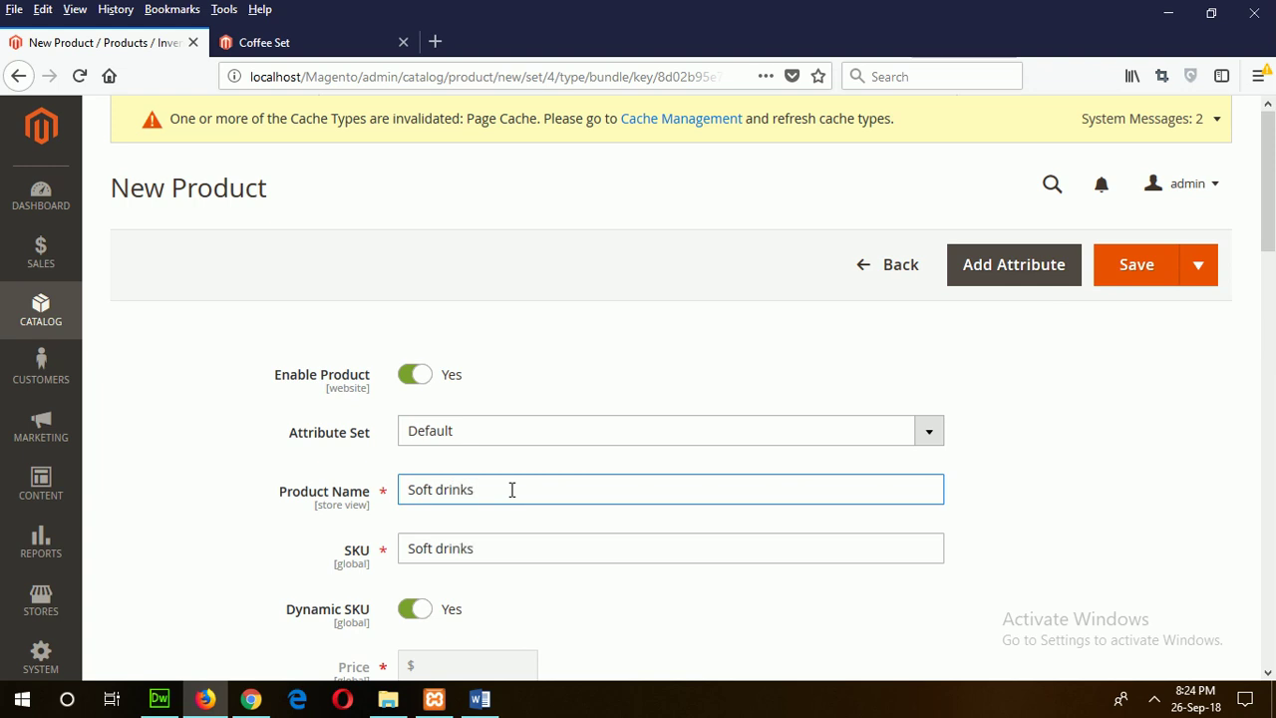
pyautogui.click(488, 431)
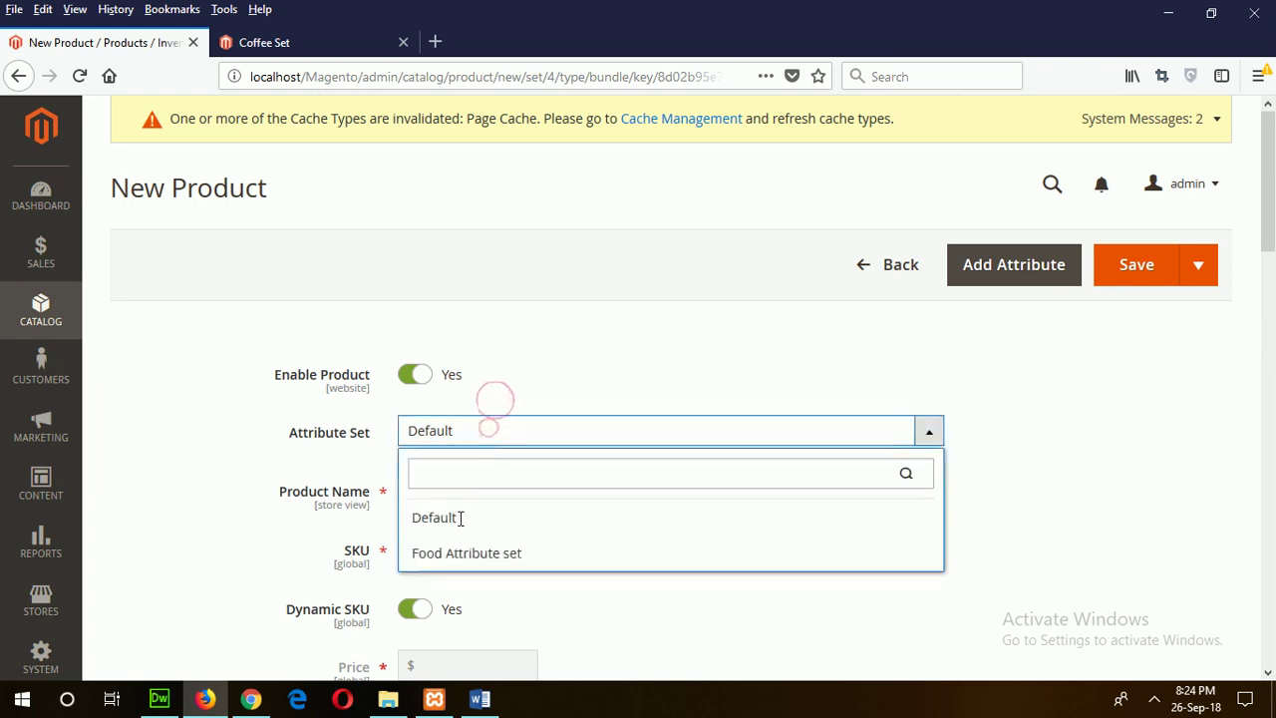
pyautogui.click(461, 554)
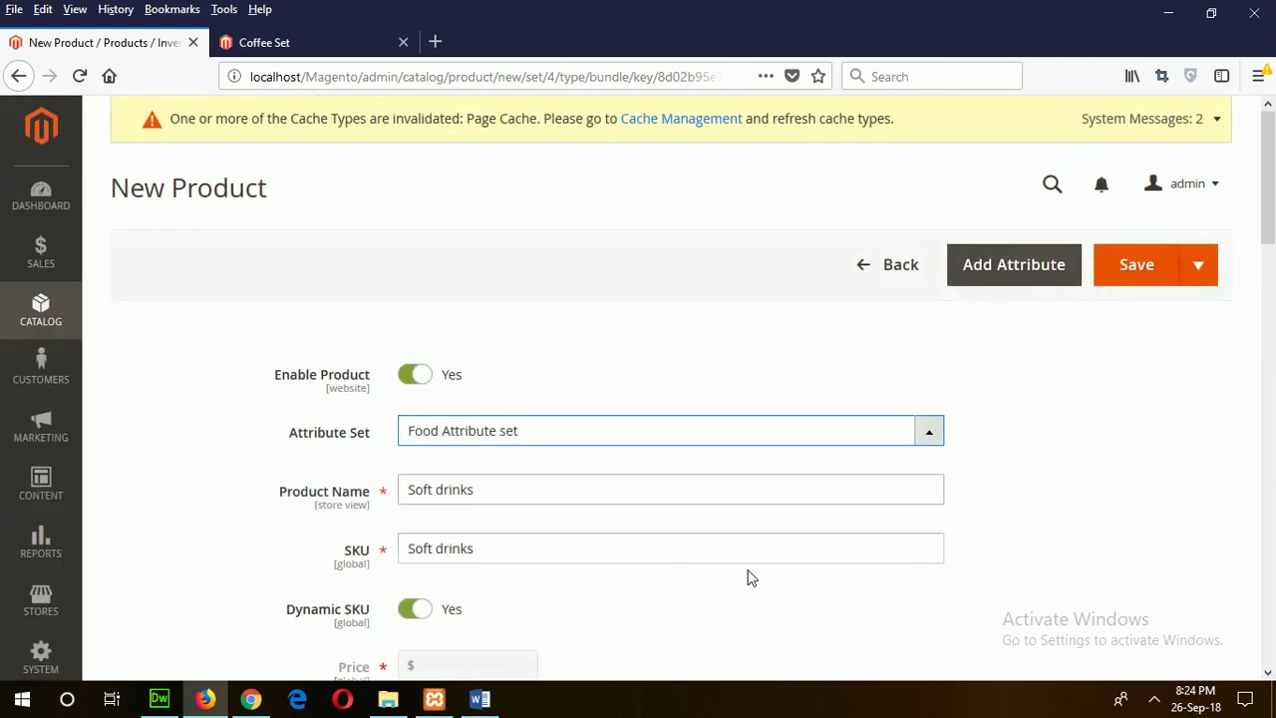
pyautogui.scroll(-2, 593, 579)
pyautogui.click(536, 309)
pyautogui.write('set')
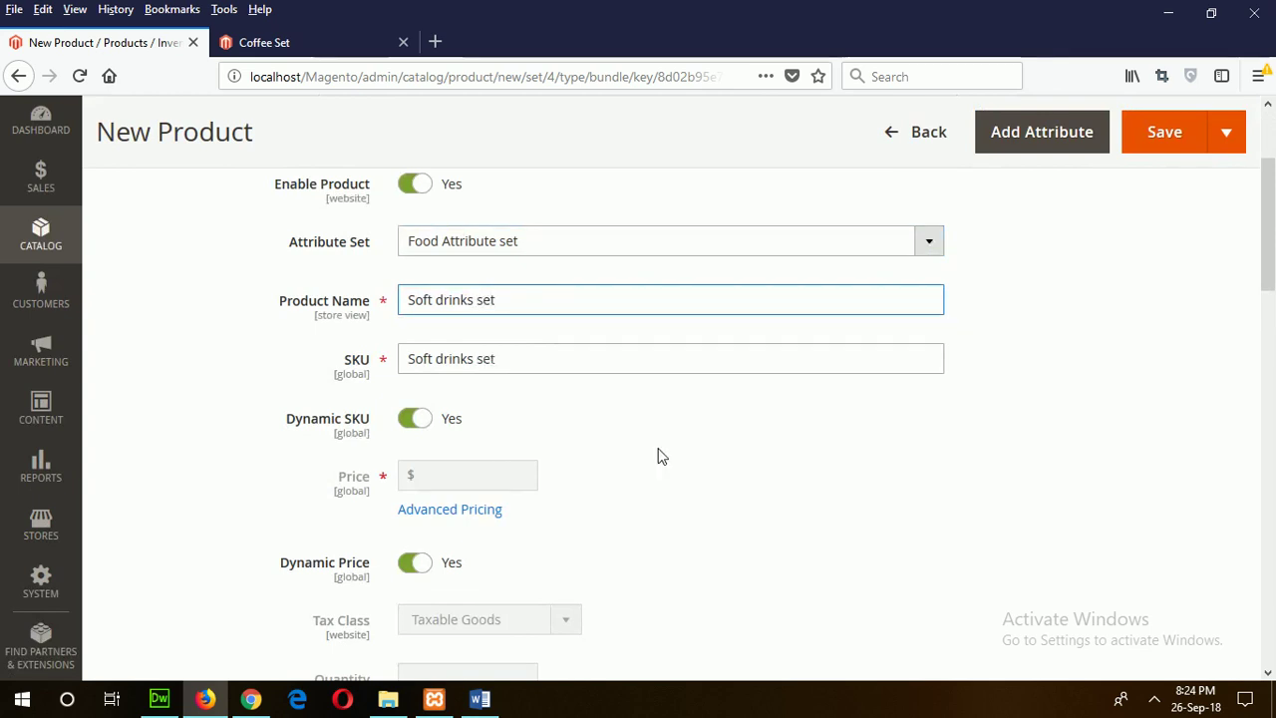
# Step: Assign the bundle product to the Home, Beverages and Soft Drinks categories
pyautogui.scroll(-1, 658, 454)
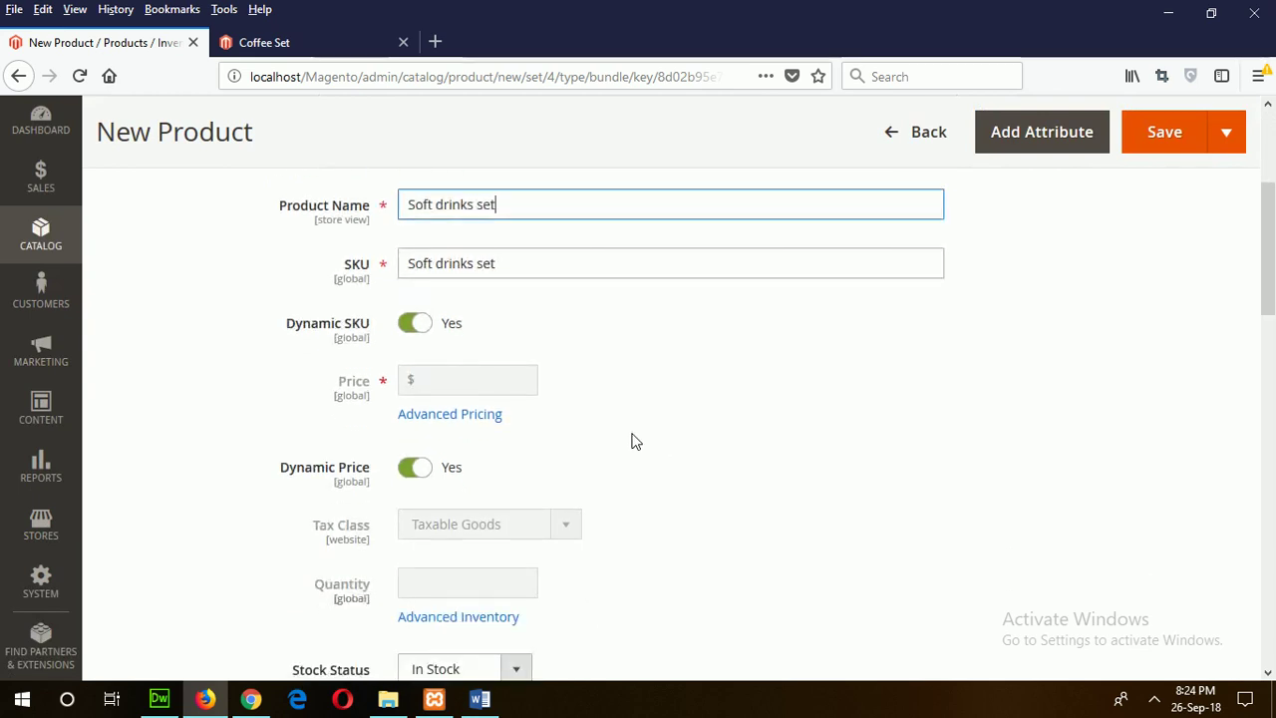
pyautogui.scroll(-2, 634, 442)
pyautogui.scroll(-2, 634, 442)
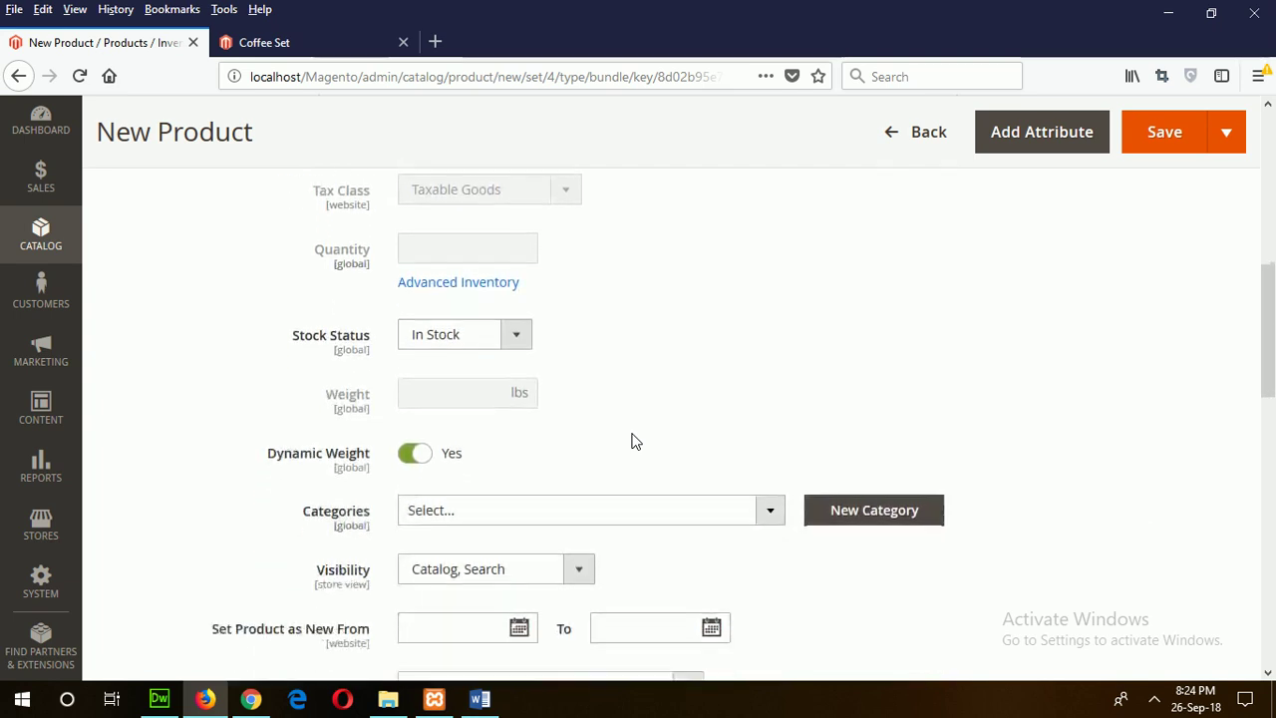
pyautogui.click(567, 464)
pyautogui.scroll(-2, 602, 527)
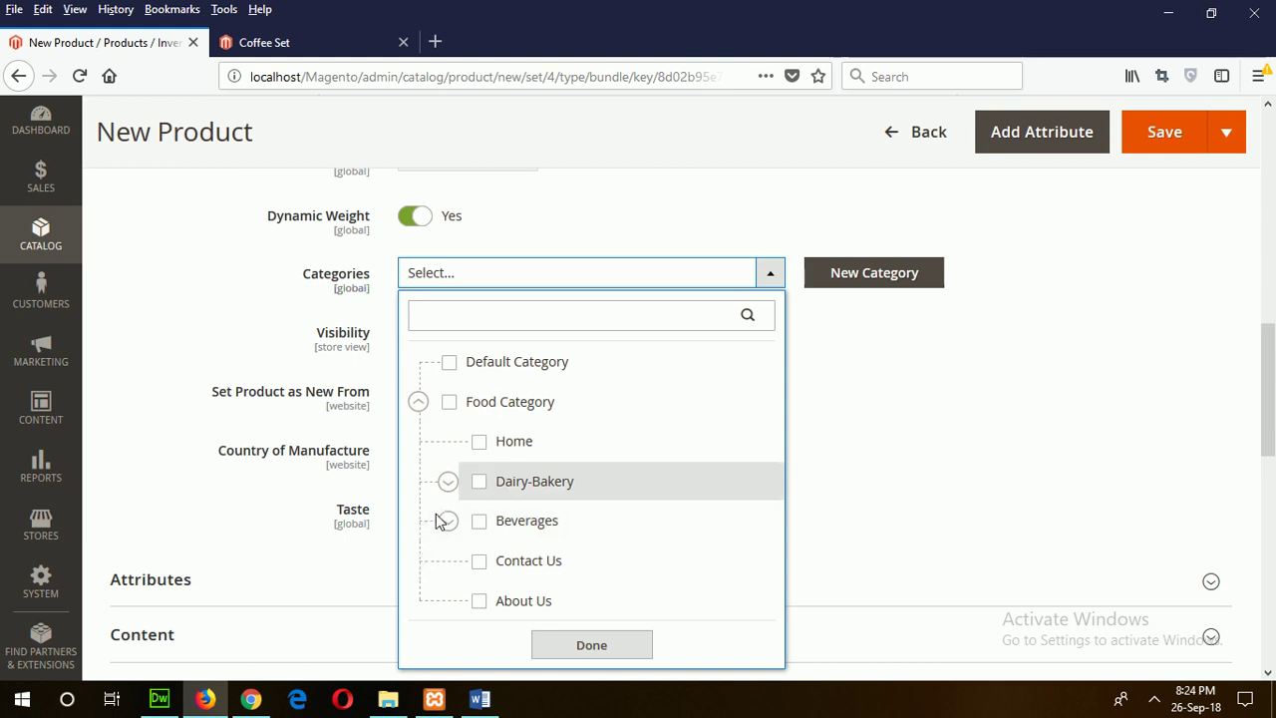
pyautogui.click(445, 521)
pyautogui.click(510, 601)
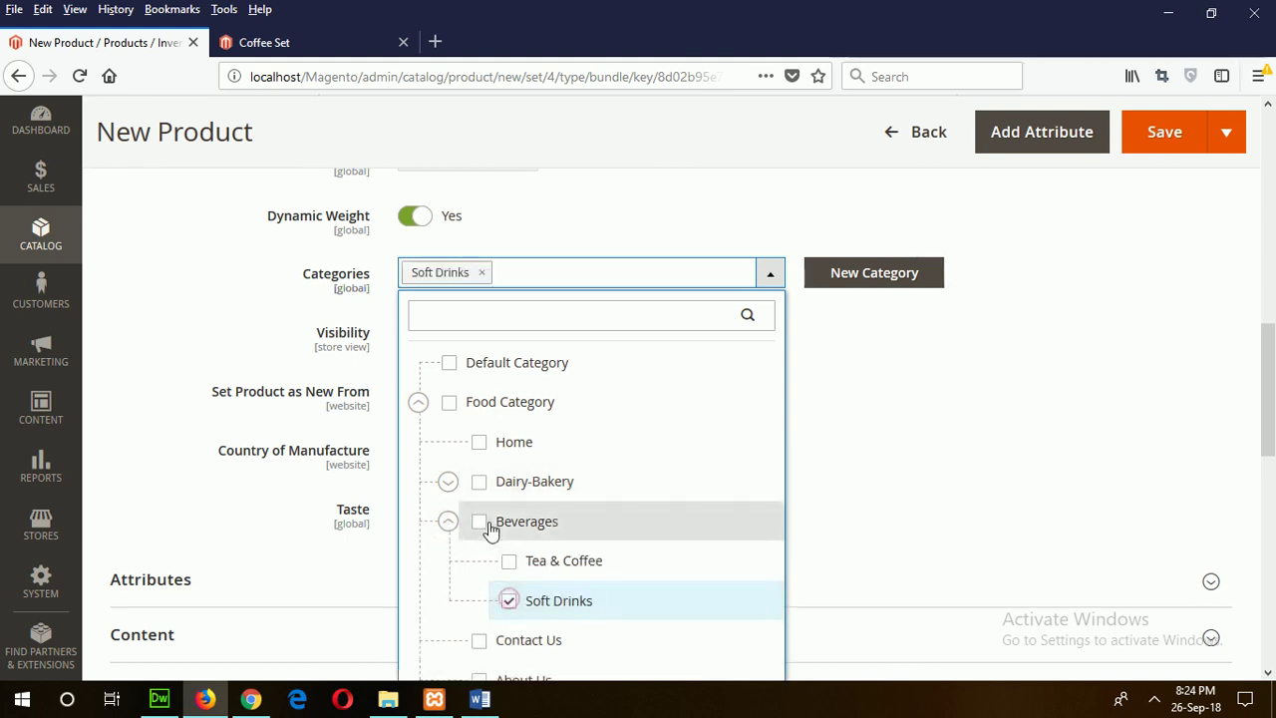
pyautogui.click(489, 528)
pyautogui.click(485, 446)
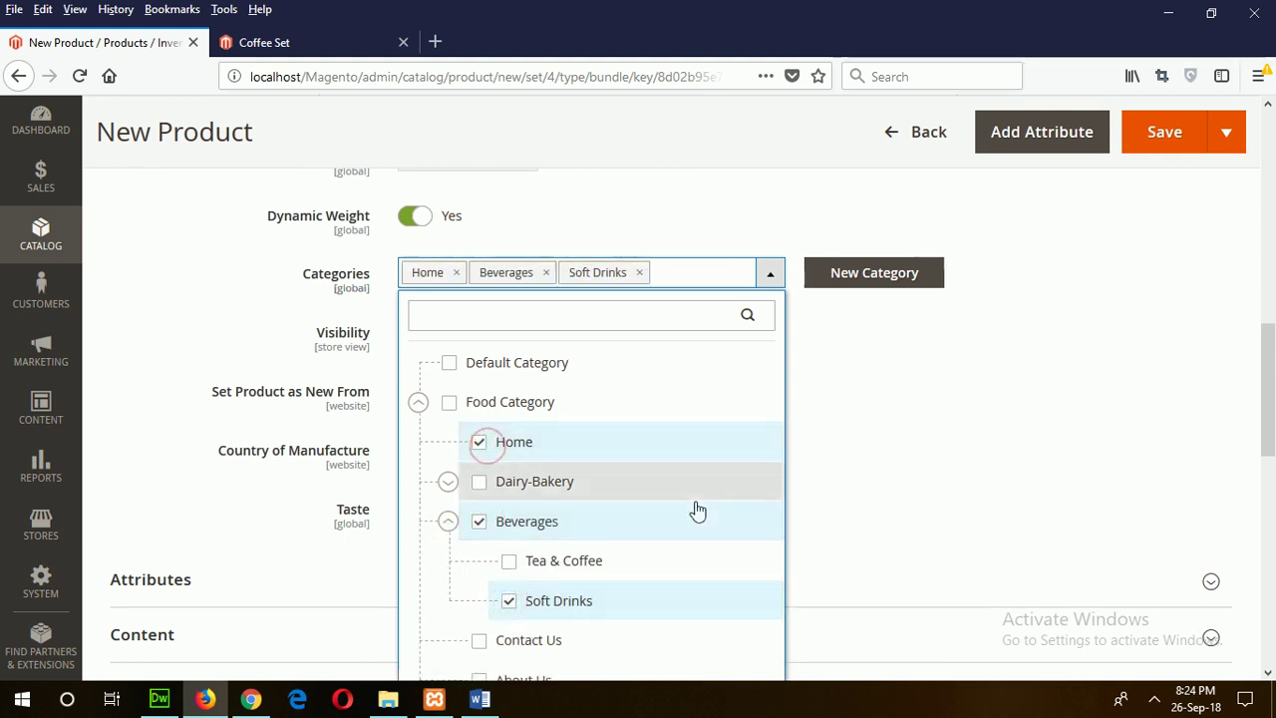
pyautogui.scroll(-2, 698, 511)
pyautogui.click(596, 535)
# Step: Set the bundle product's country of manufacture to Bangladesh
pyautogui.scroll(1, 937, 410)
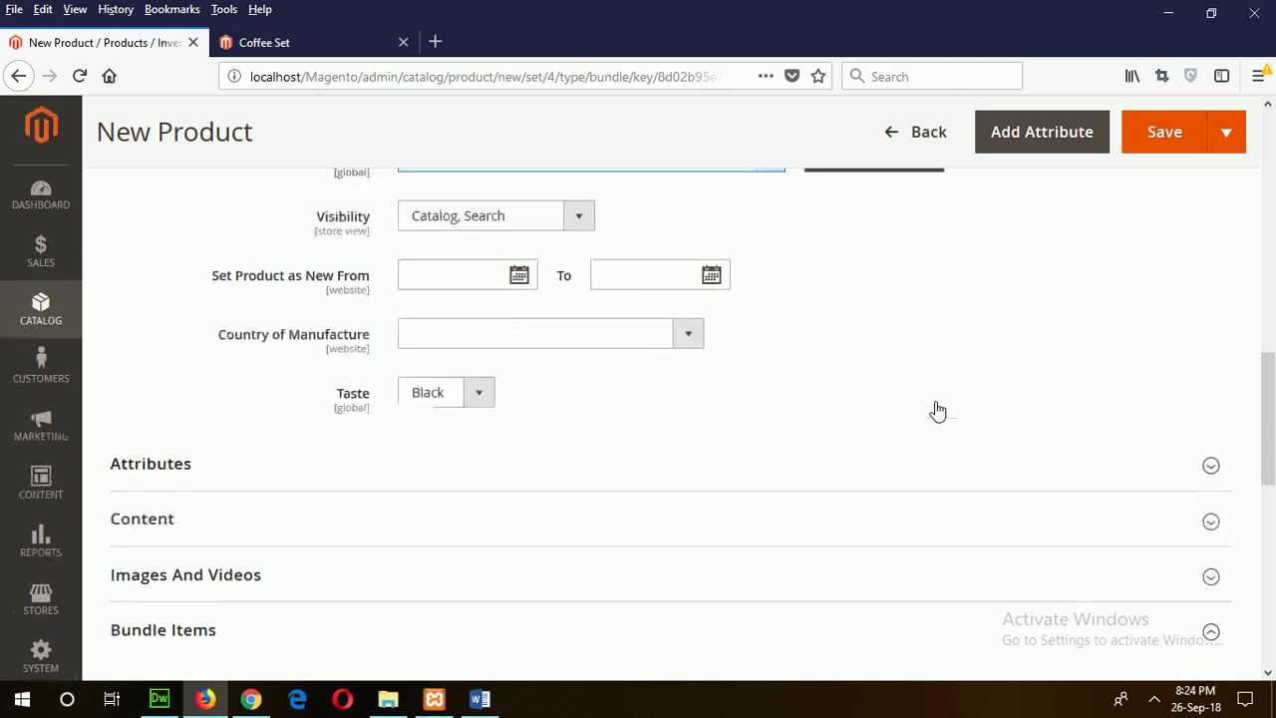
pyautogui.scroll(1, 937, 410)
pyautogui.click(517, 460)
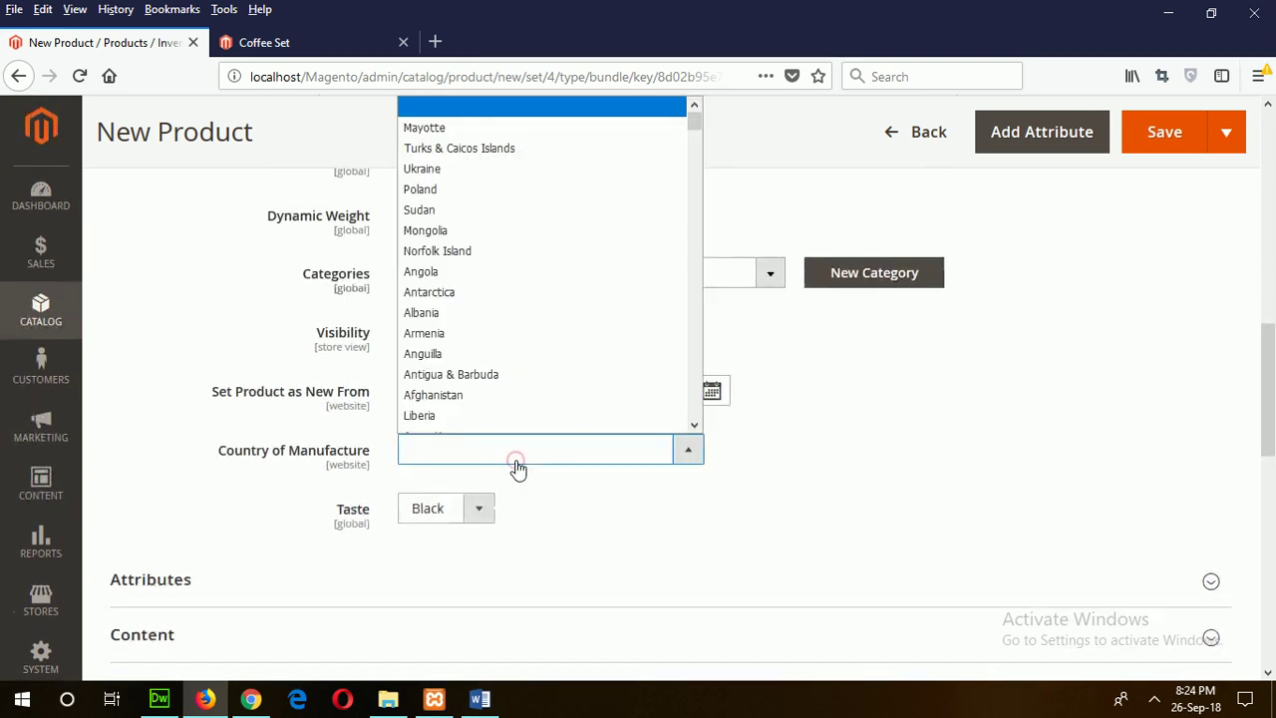
pyautogui.write('bos')
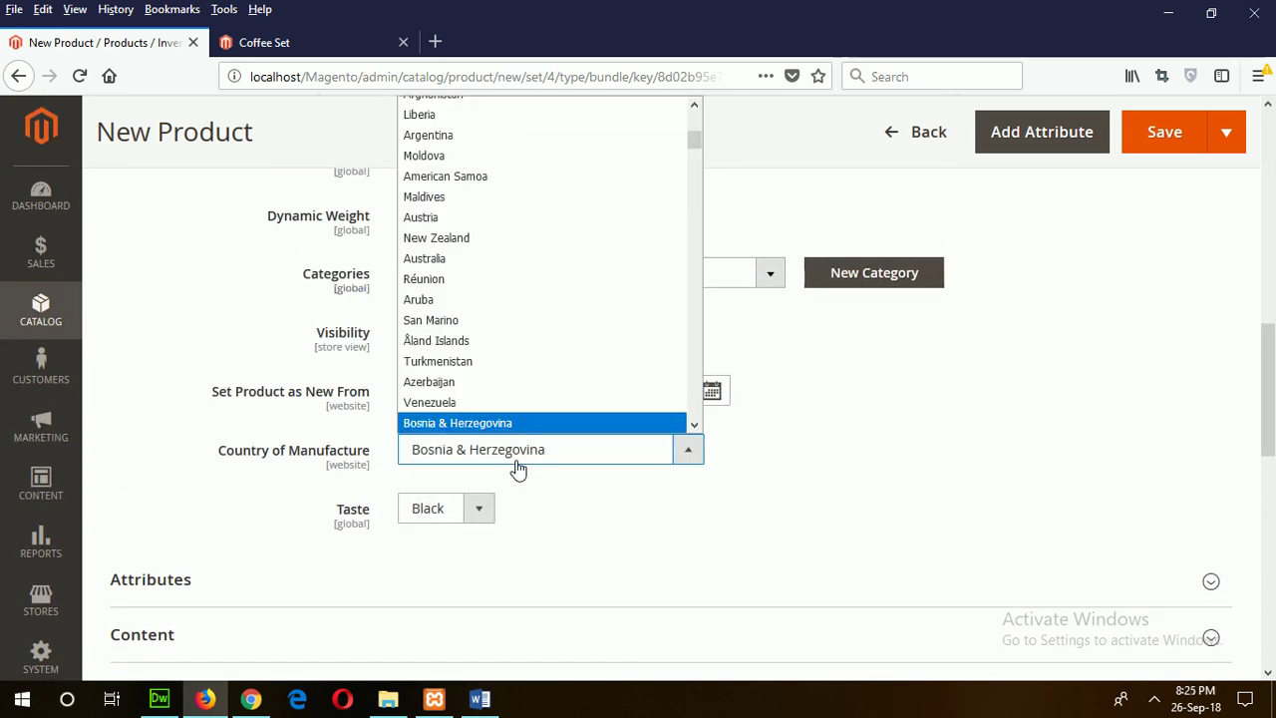
pyautogui.scroll(-3, 552, 379)
pyautogui.click(504, 329)
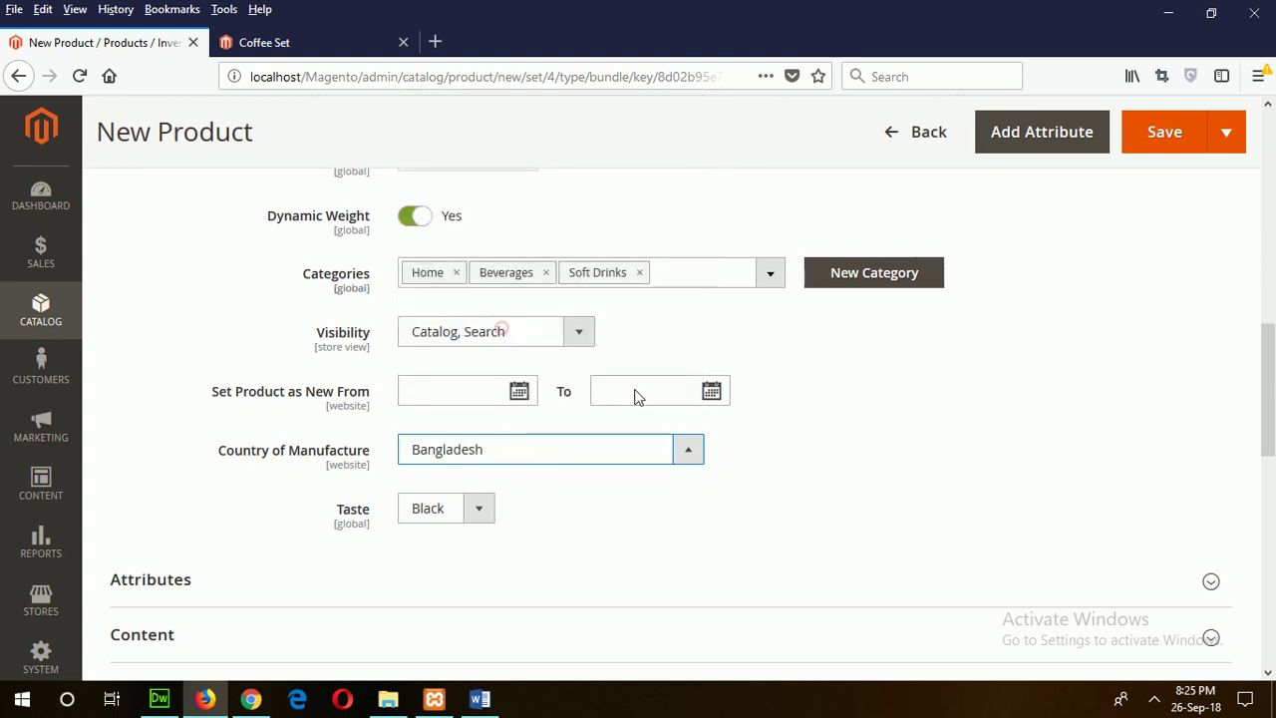
# Step: Set the bundle product's Taste to the blank option and expand its Attributes section
pyautogui.scroll(-2, 598, 521)
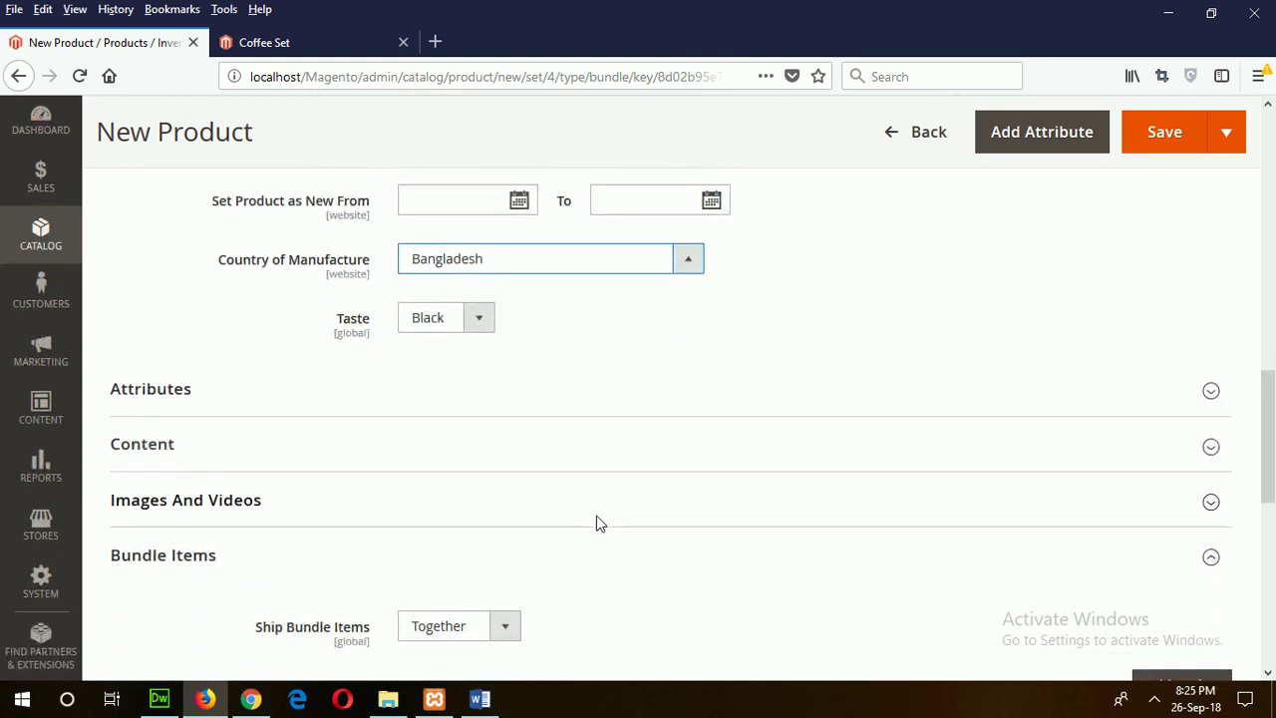
pyautogui.scroll(-1, 598, 521)
pyautogui.click(475, 239)
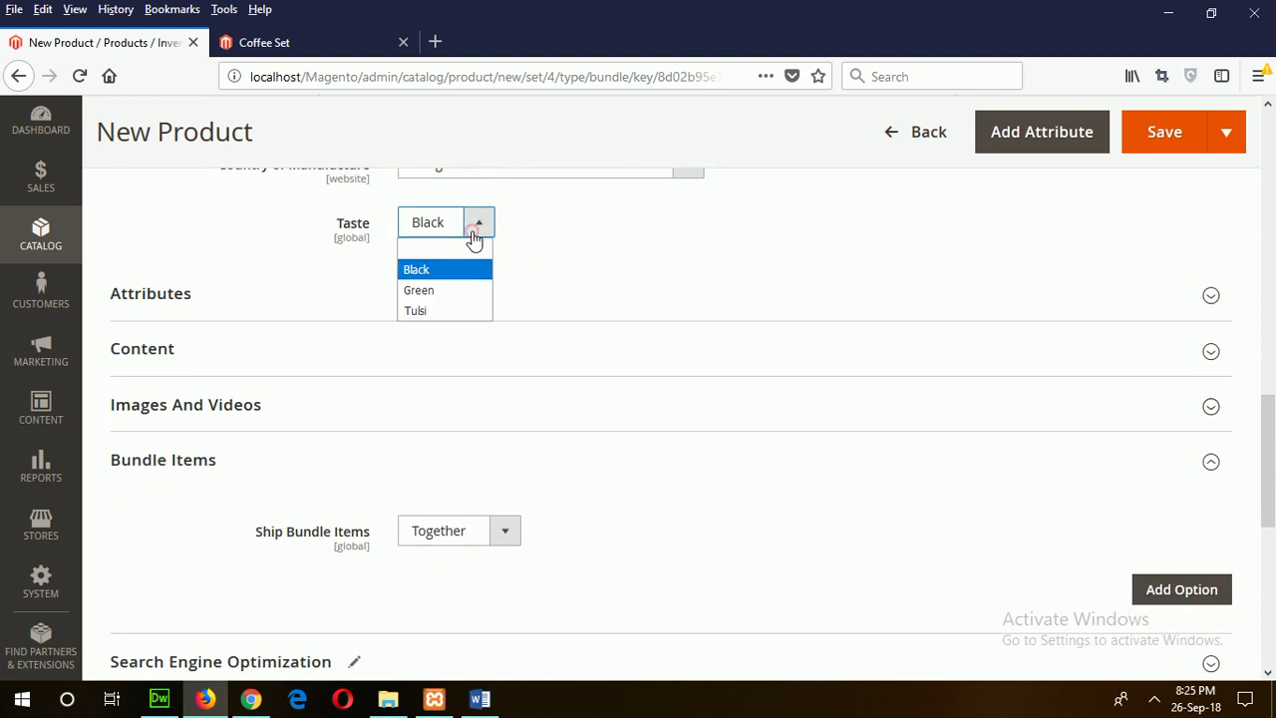
pyautogui.click(466, 246)
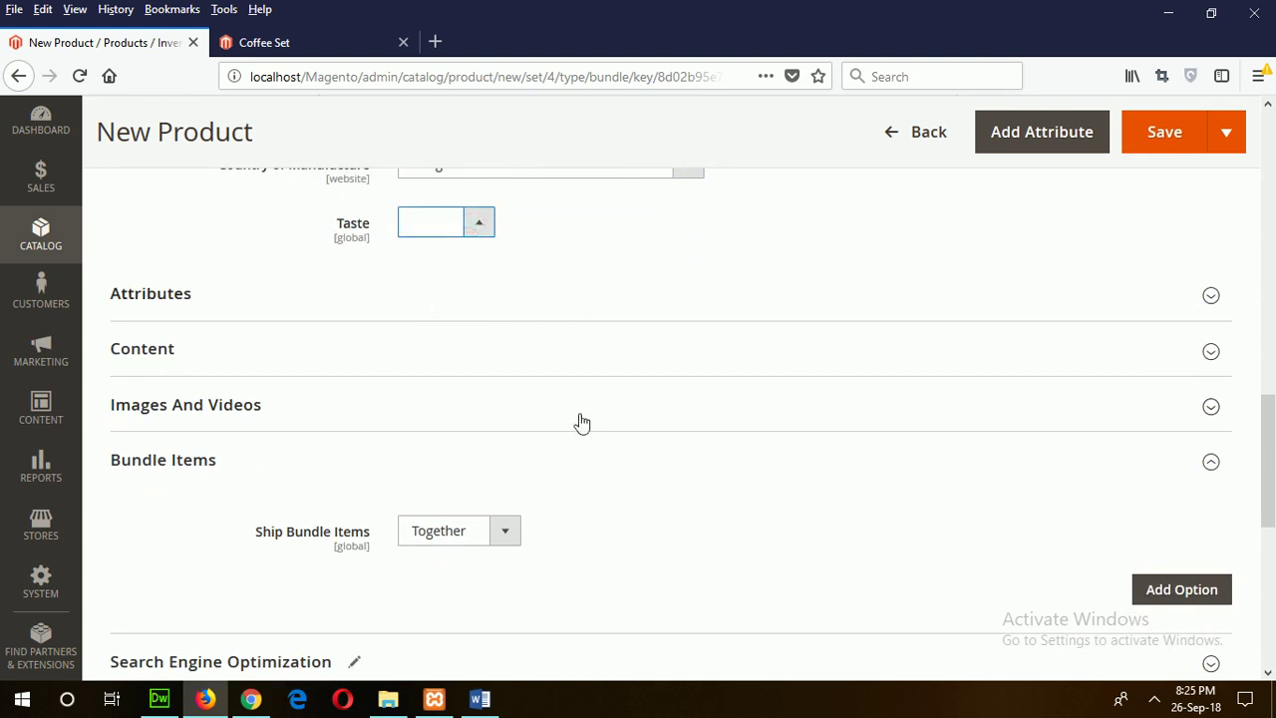
pyautogui.click(167, 297)
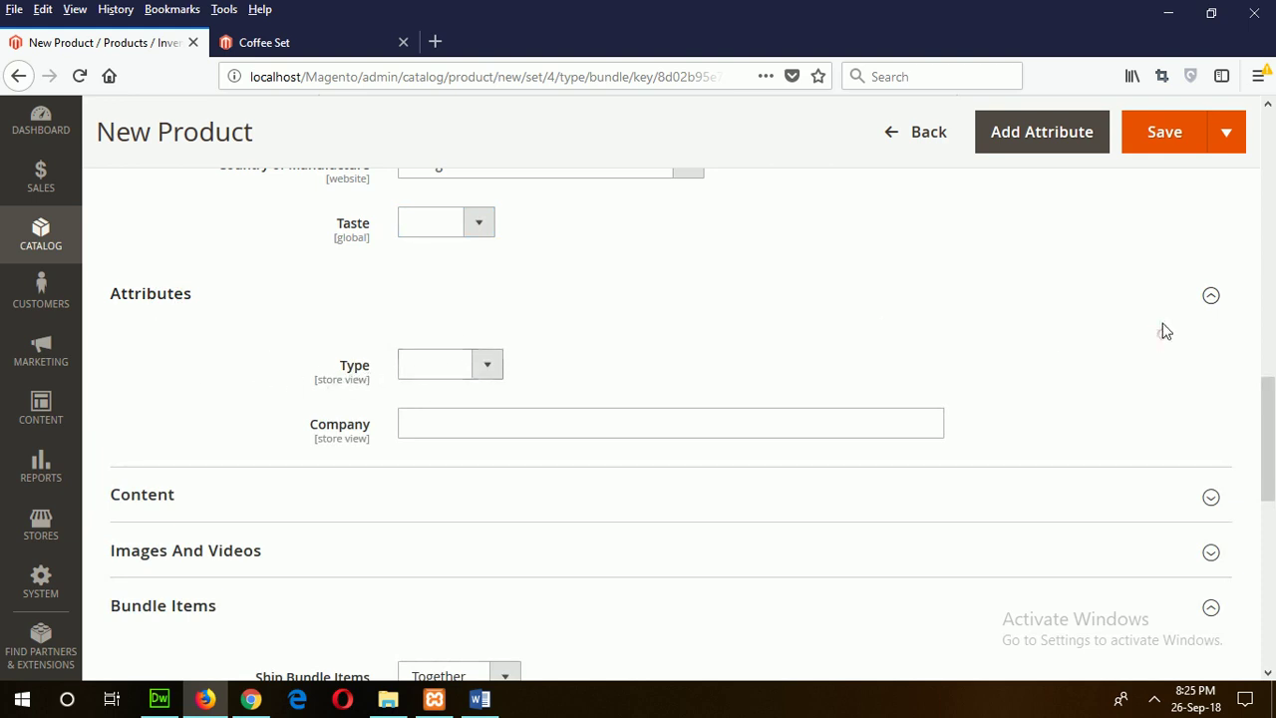
# Step: Collapse the Attributes section and add a new option to the bundle items
pyautogui.click(1164, 309)
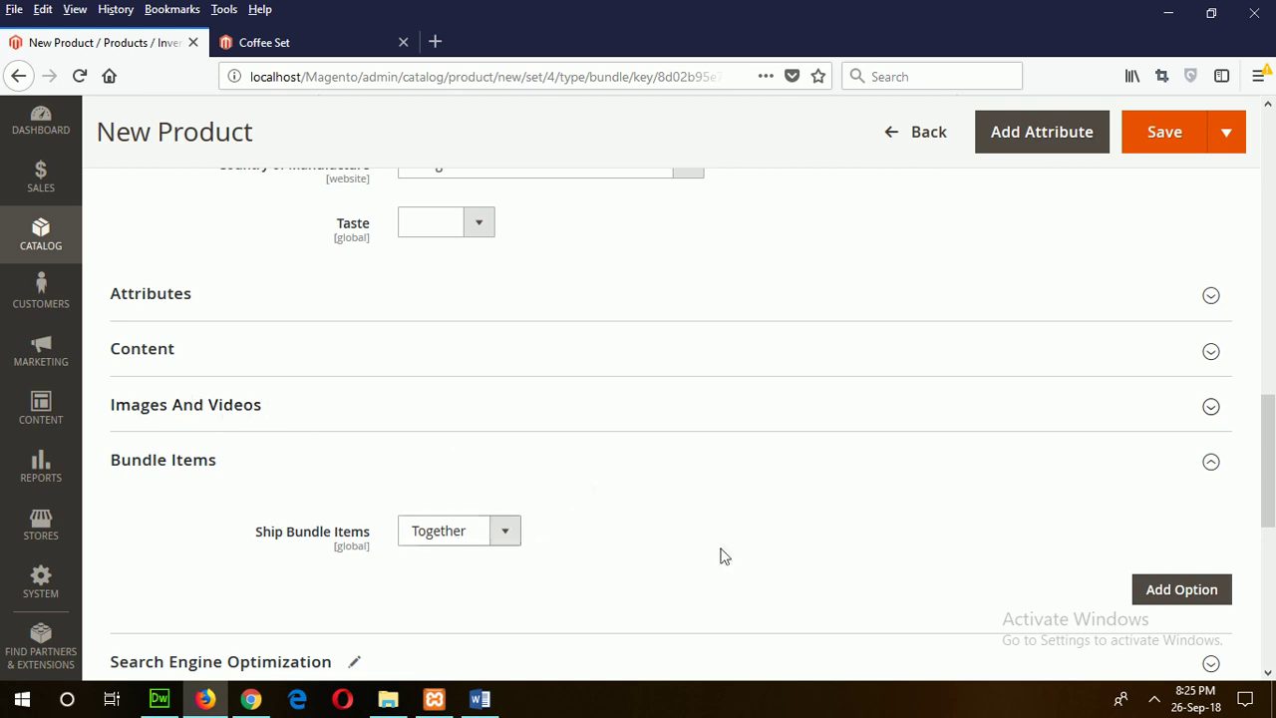
pyautogui.click(1162, 602)
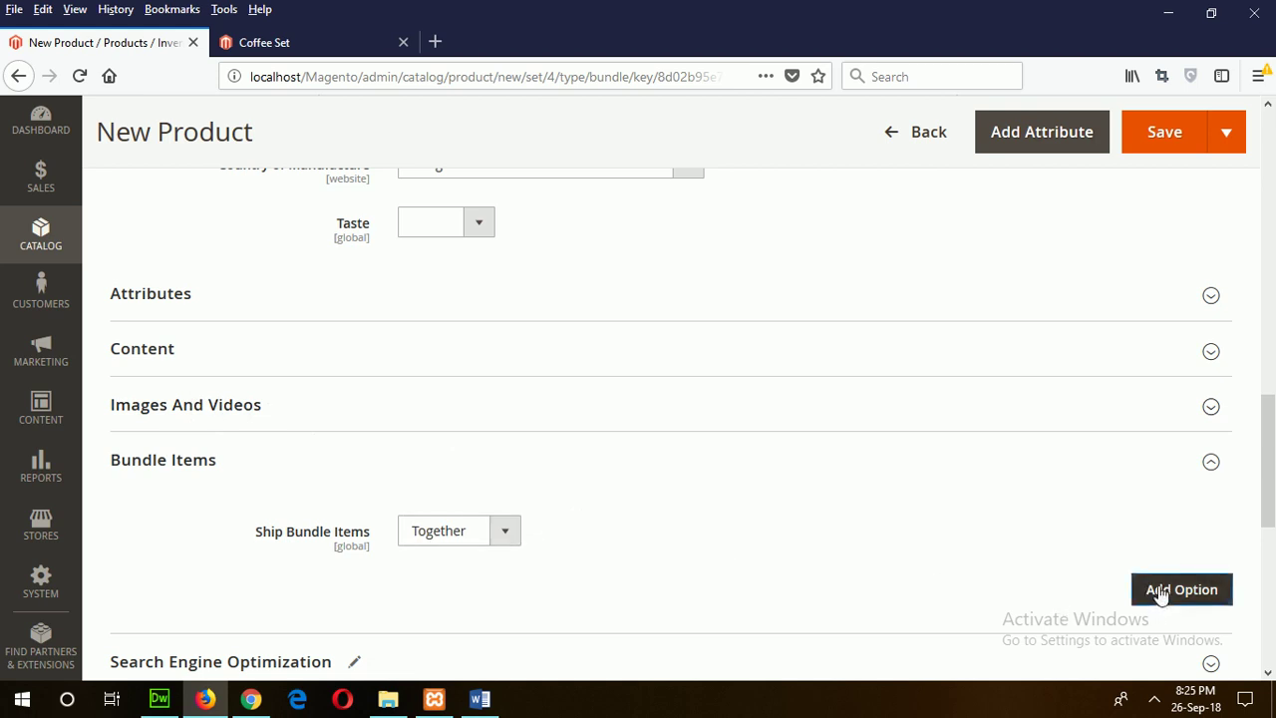
pyautogui.scroll(-2, 598, 534)
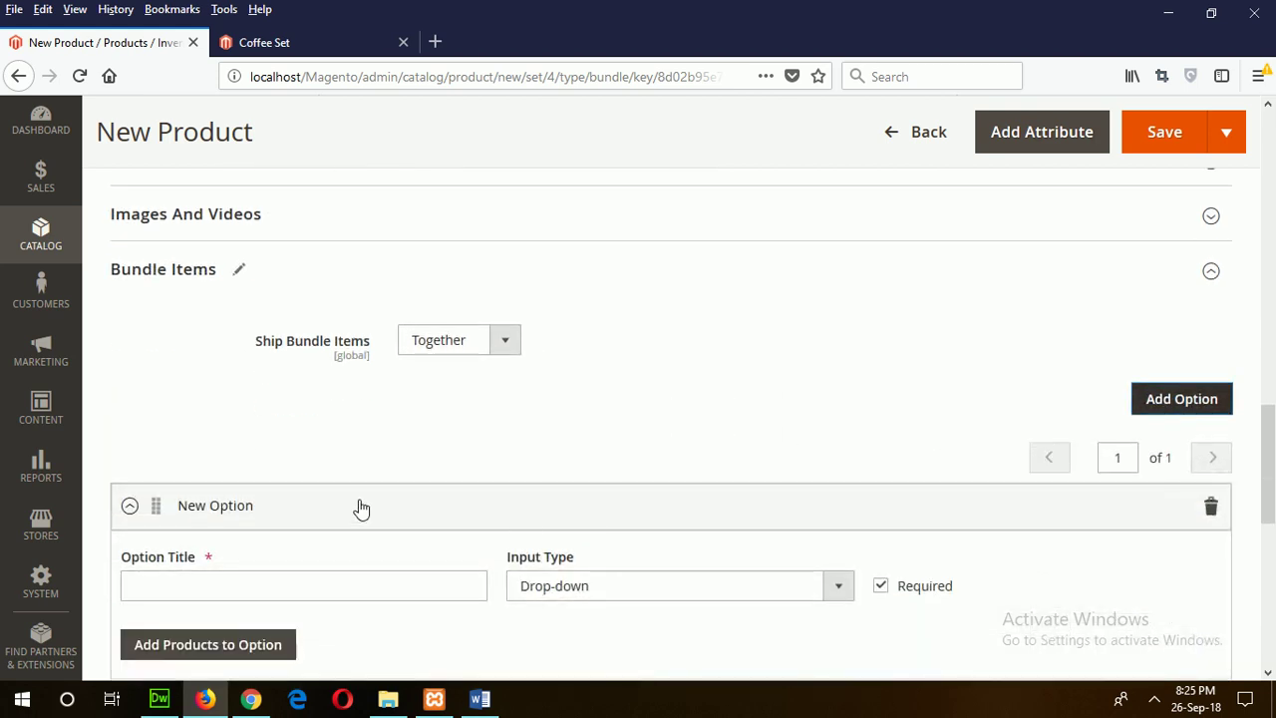
pyautogui.scroll(-1, 487, 486)
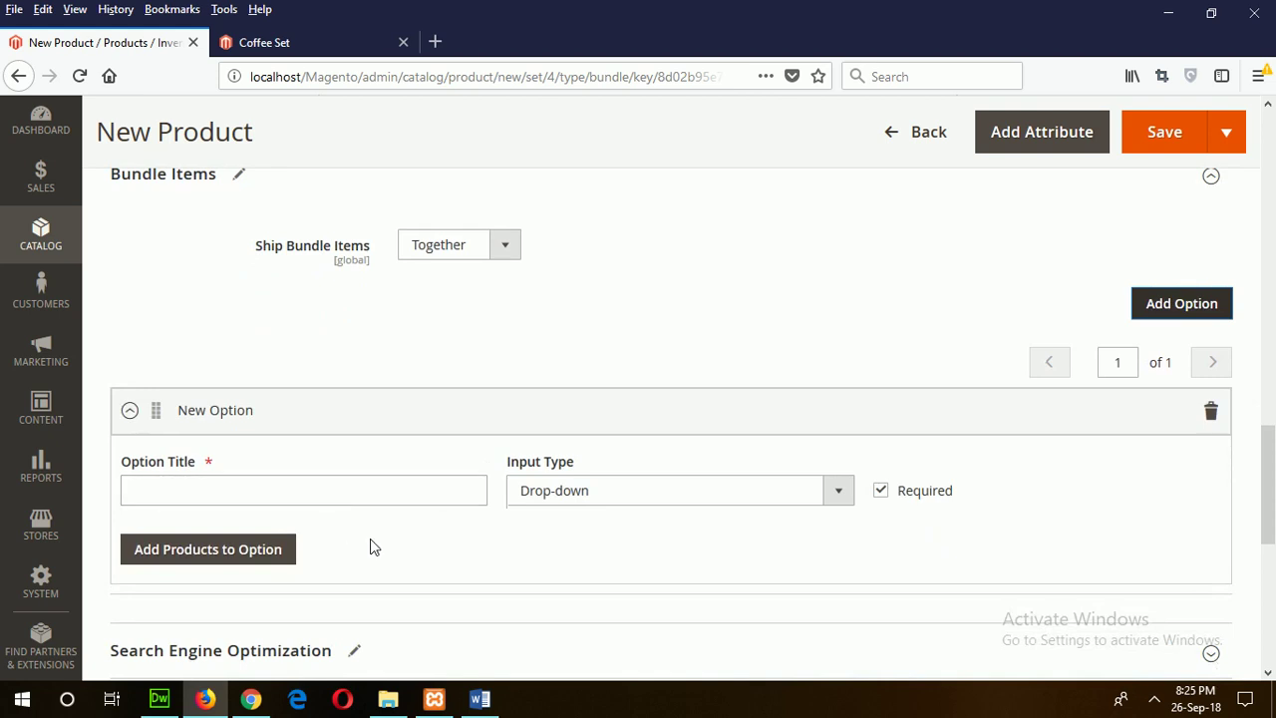
# Step: Add the Pespi 300ML and Zira Pani products to the new bundle option
pyautogui.click(267, 548)
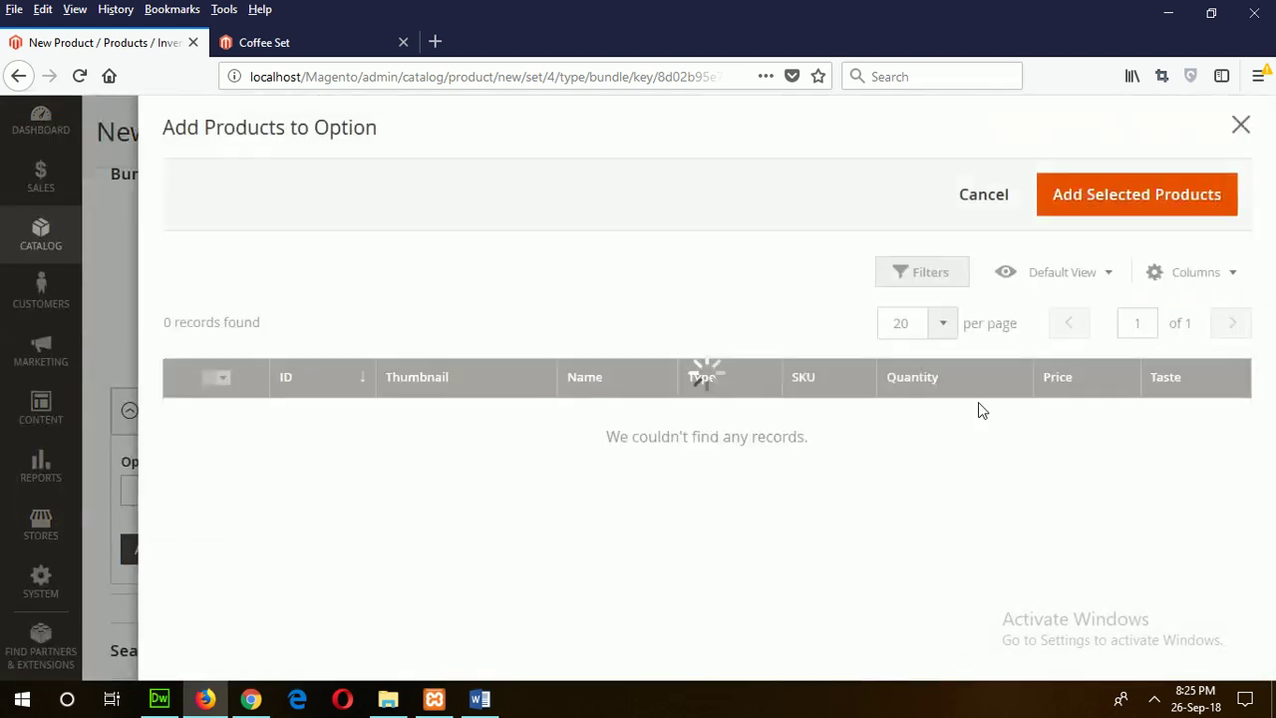
pyautogui.scroll(-4, 339, 513)
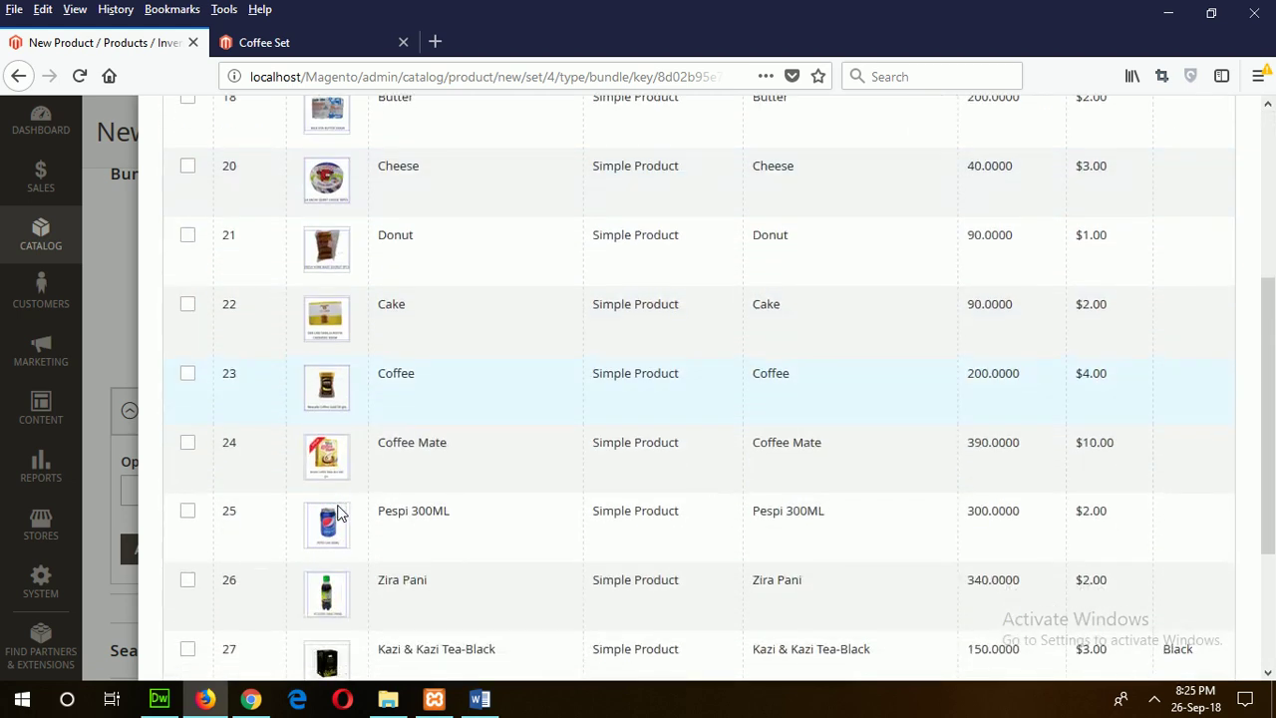
pyautogui.scroll(-2, 337, 512)
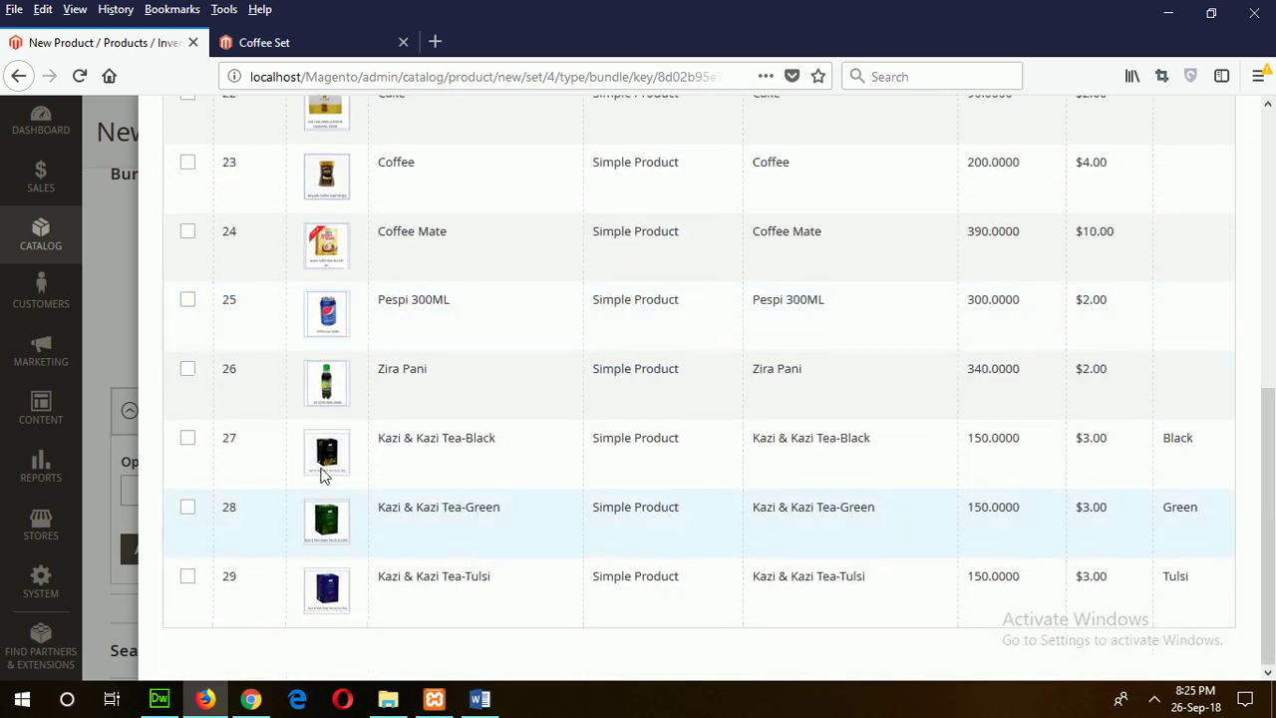
pyautogui.click(183, 303)
pyautogui.click(187, 373)
pyautogui.scroll(6, 1025, 476)
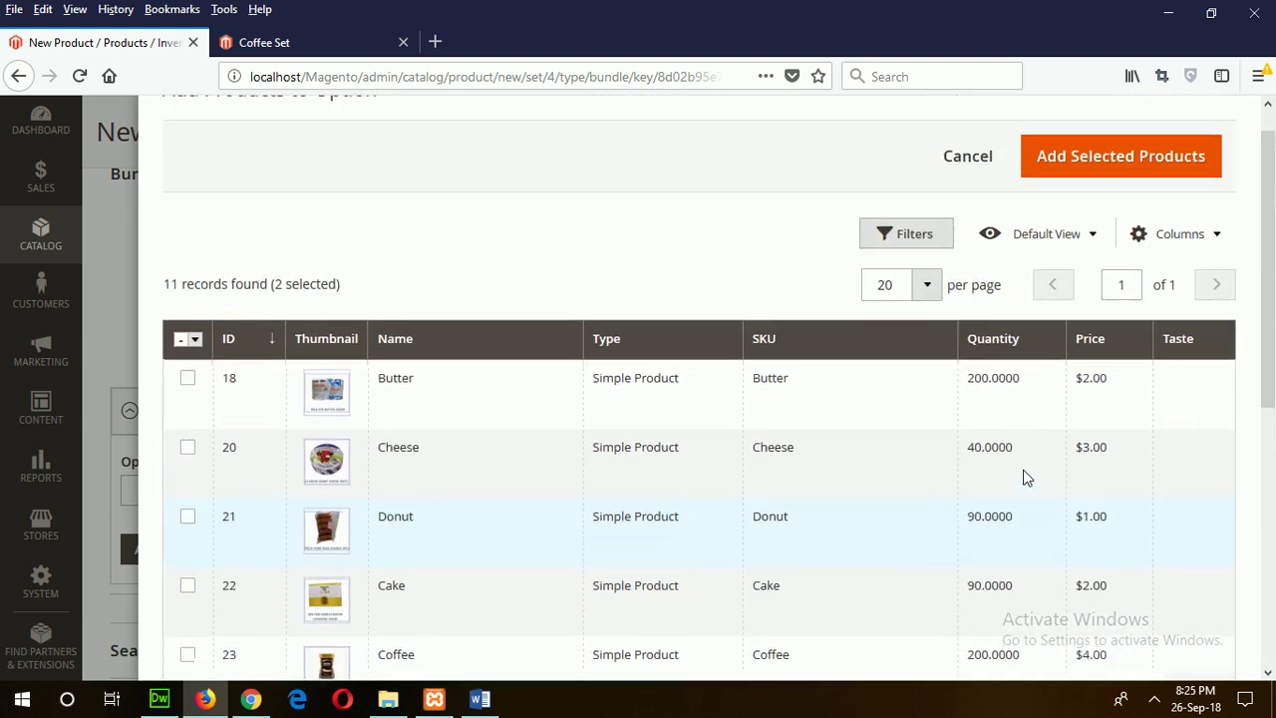
pyautogui.click(1140, 193)
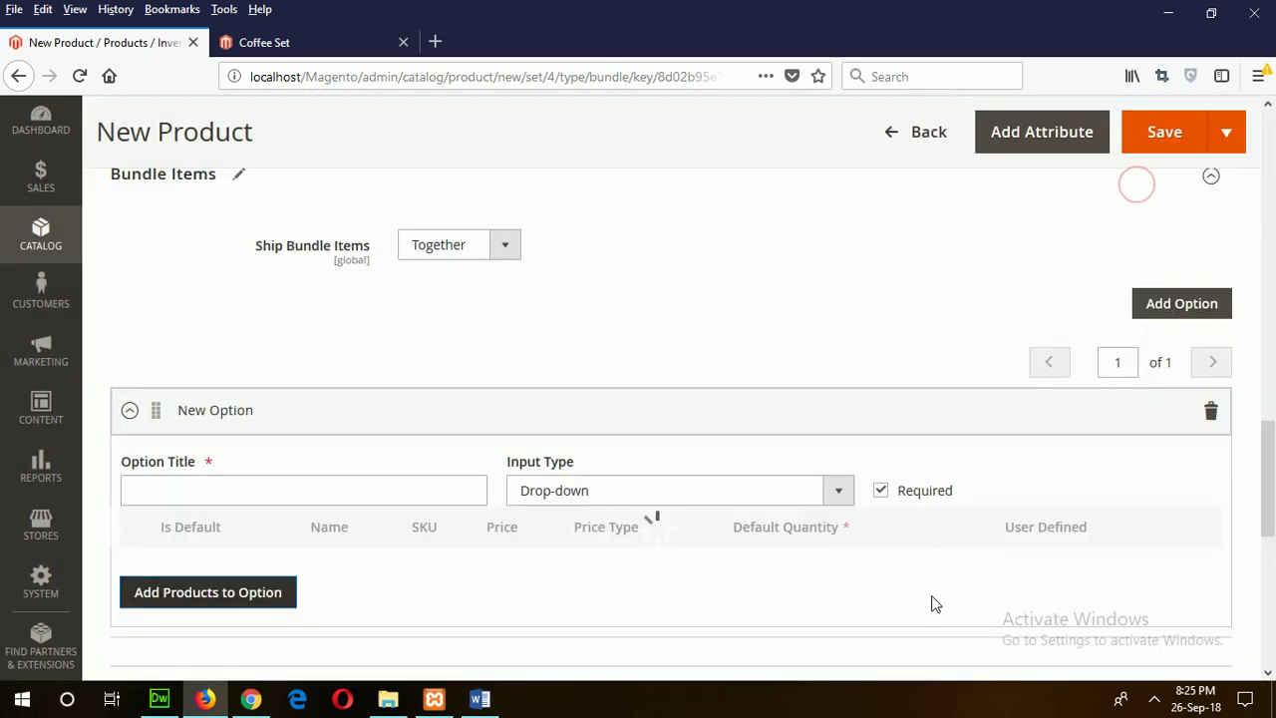
# Step: Title the bundle option "Bundle Product" and keep Drop-down as its input type
pyautogui.scroll(-3, 931, 379)
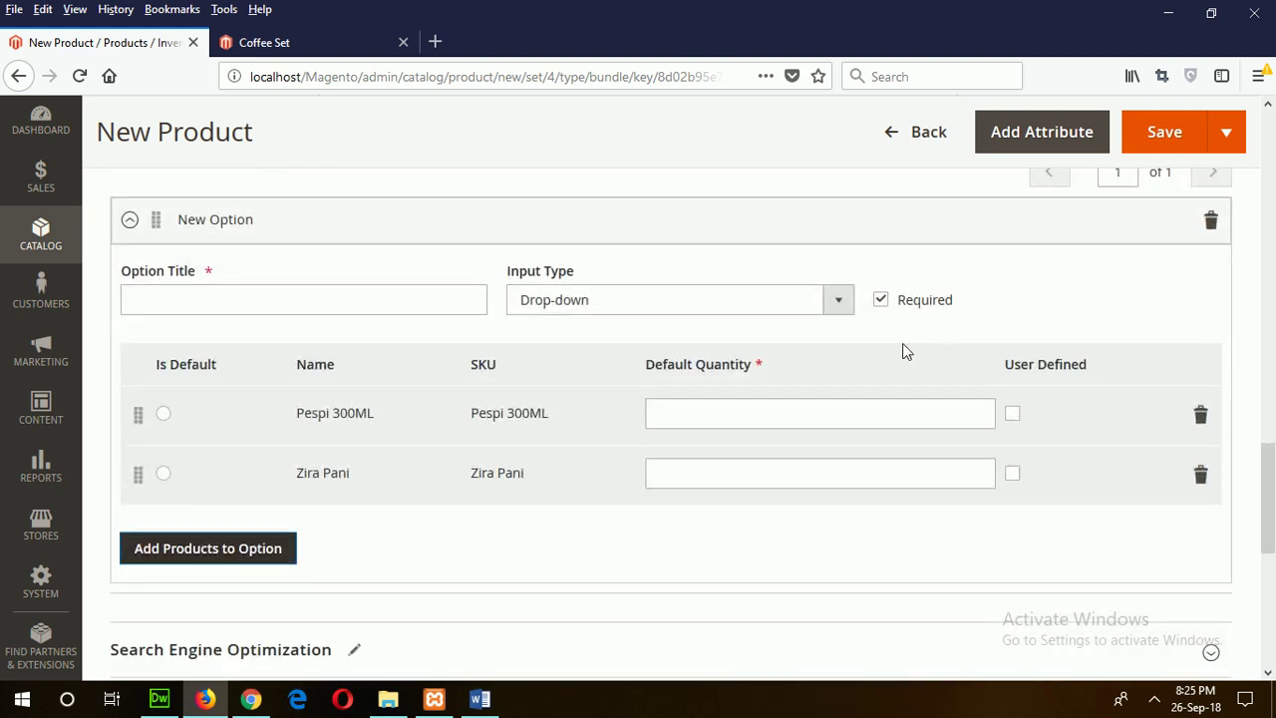
pyautogui.click(299, 304)
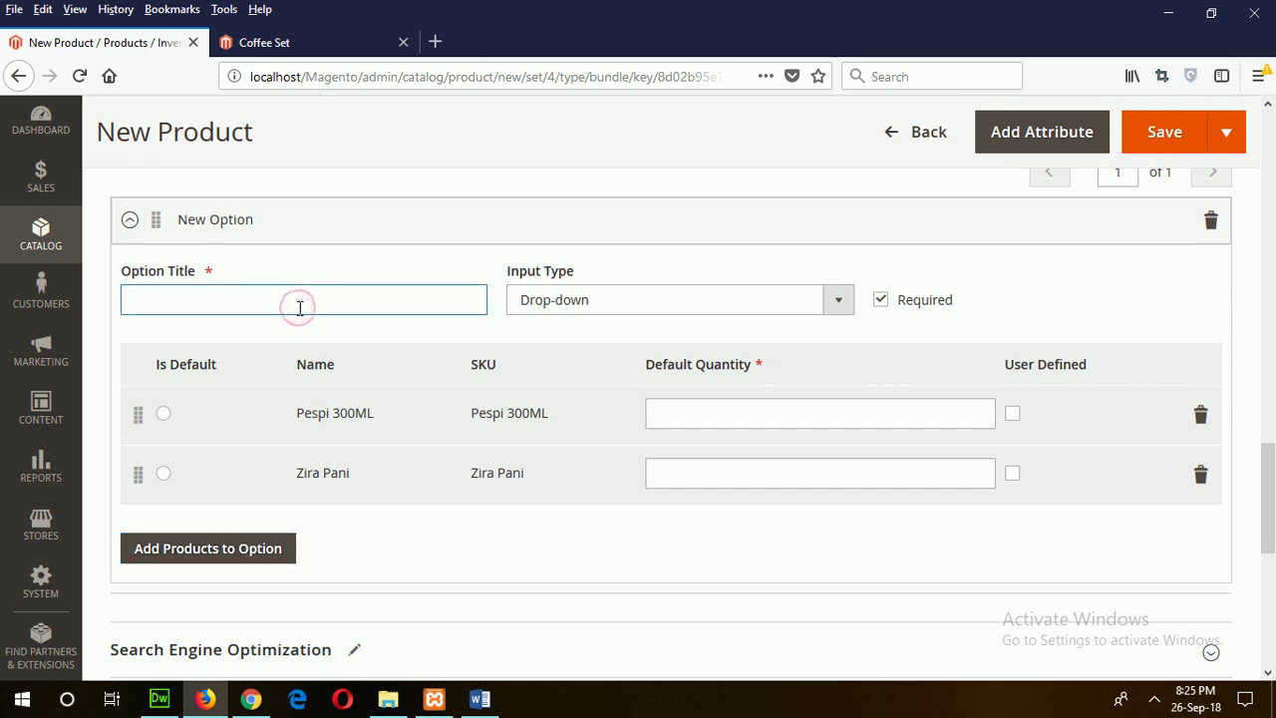
pyautogui.write('Bundle Prod')
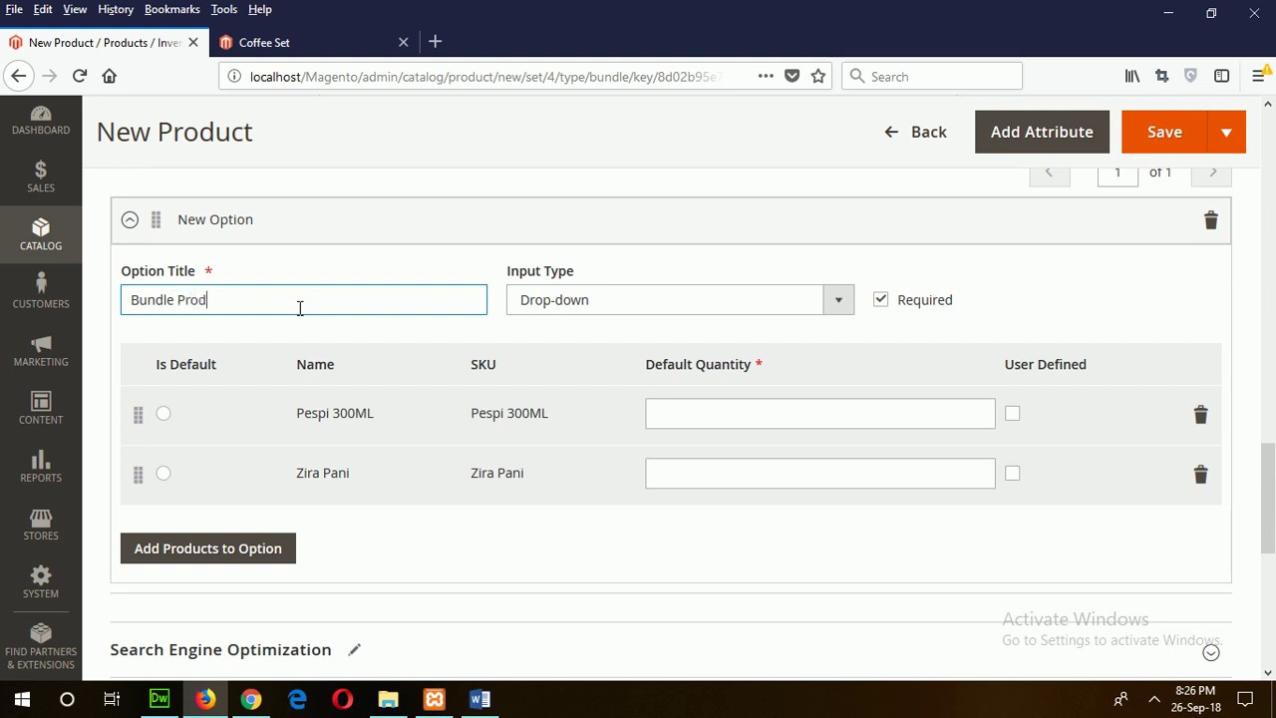
pyautogui.write('ct')
pyautogui.click(581, 302)
pyautogui.click(581, 304)
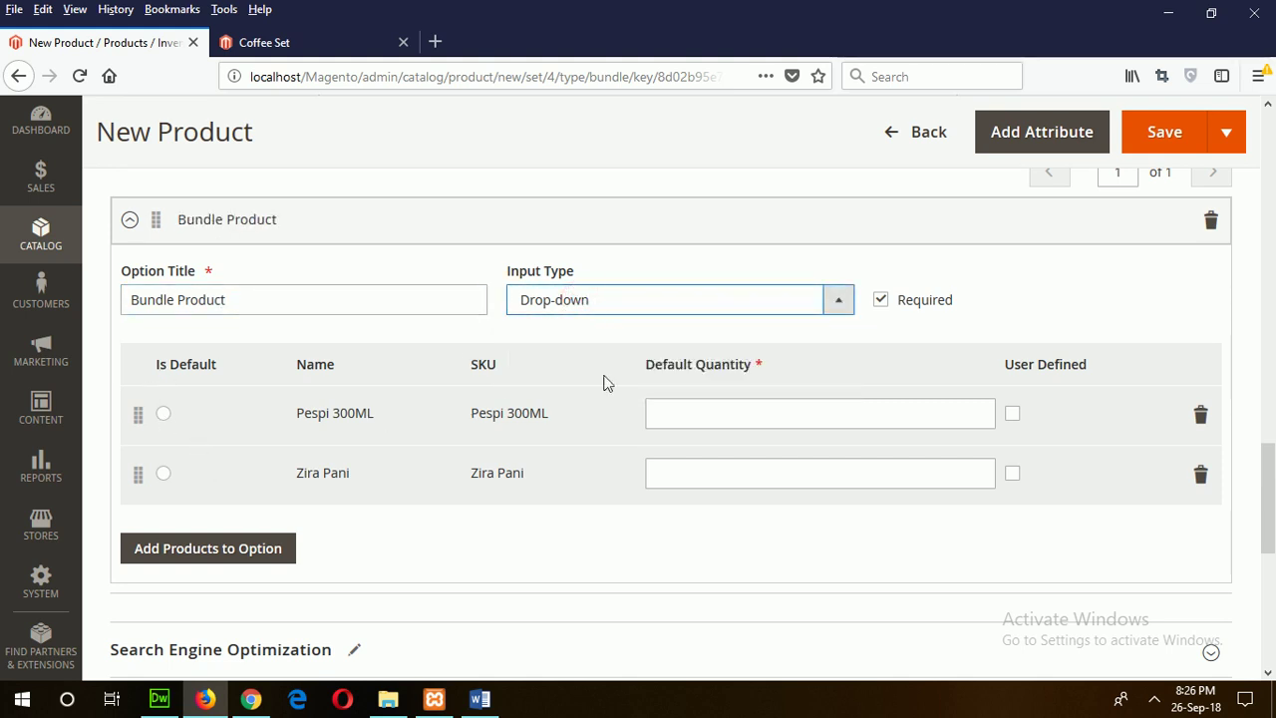
pyautogui.click(558, 297)
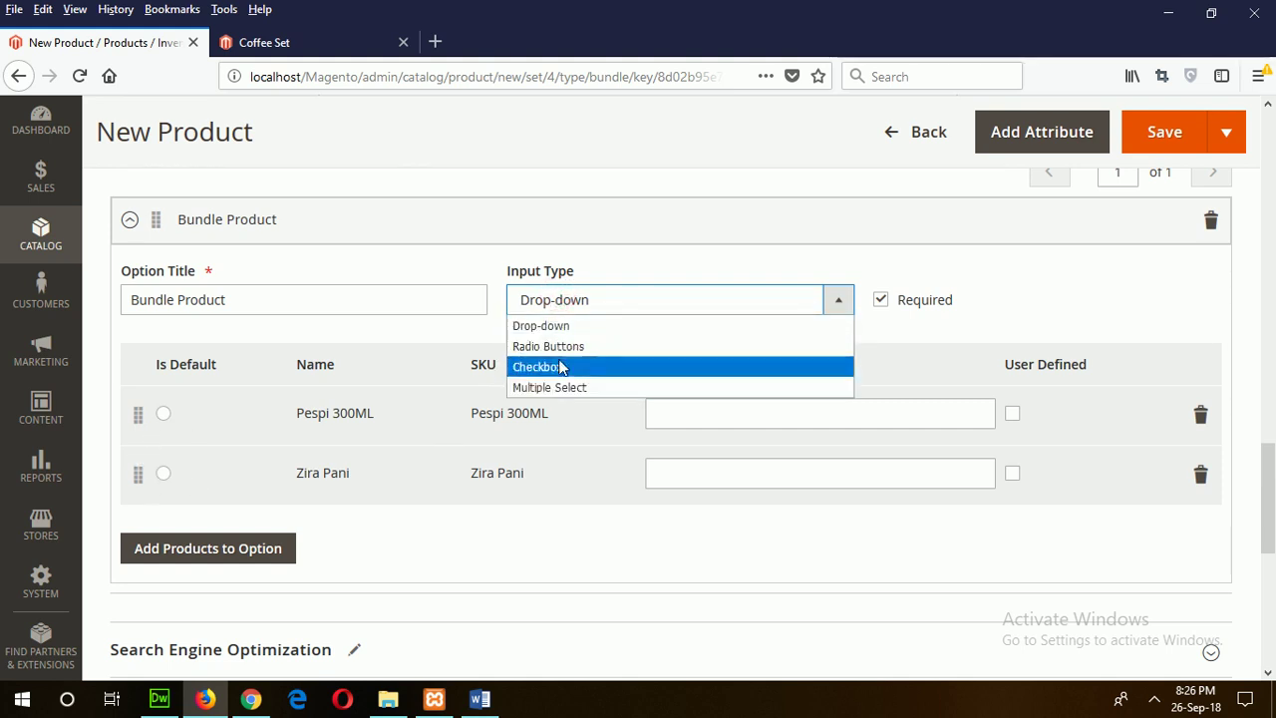
pyautogui.click(576, 329)
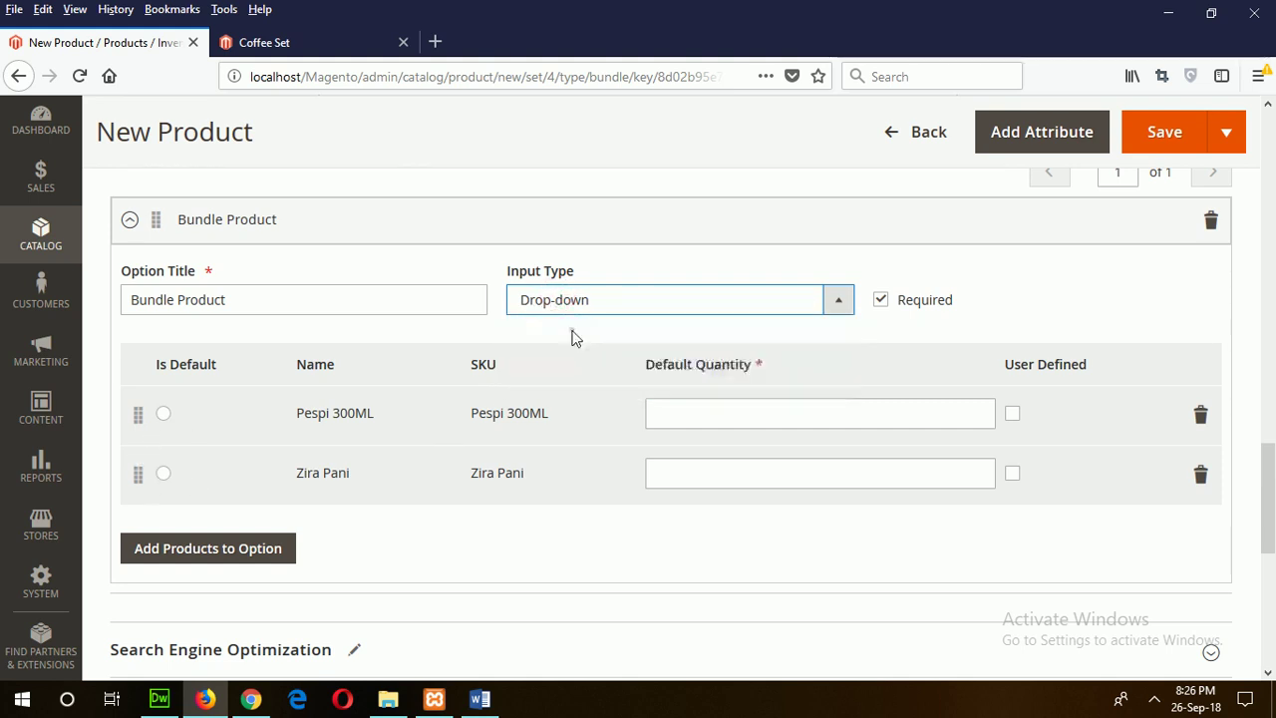
# Step: Make Pespi 300ML the default selection and set the default quantity of both Pespi 300ML and Zira Pani to 100
pyautogui.click(162, 413)
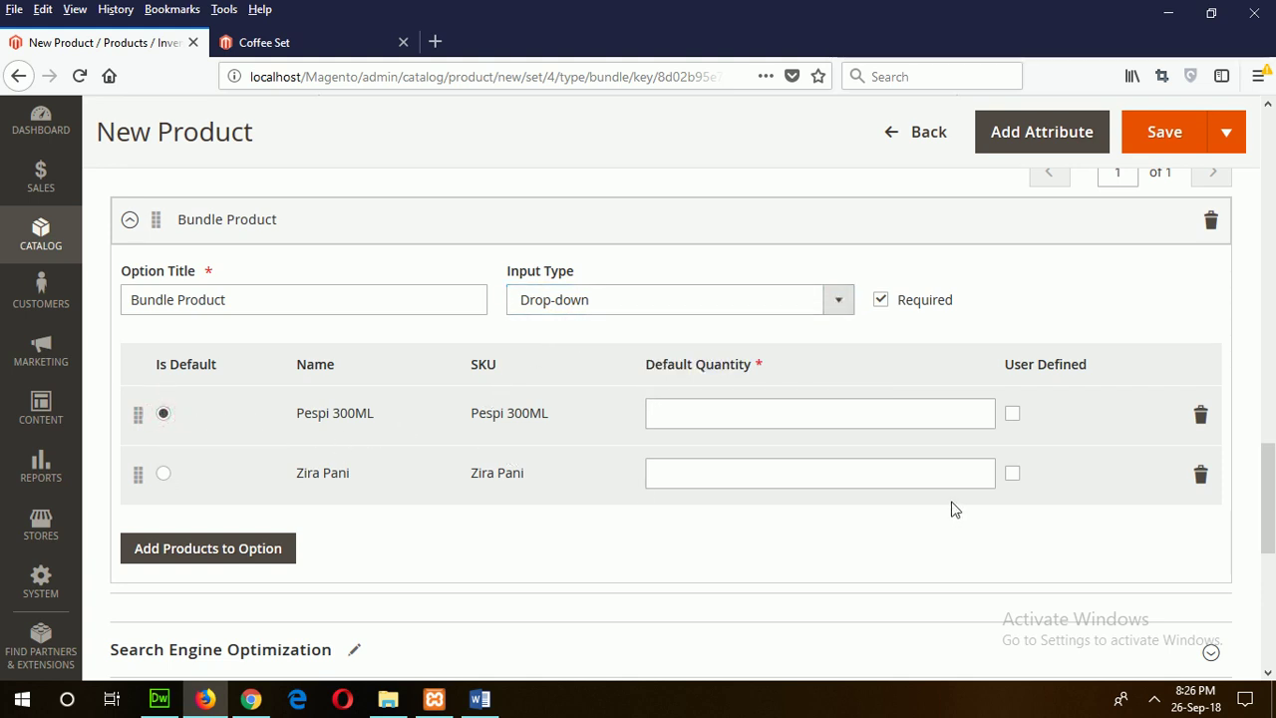
pyautogui.click(797, 418)
pyautogui.write('100')
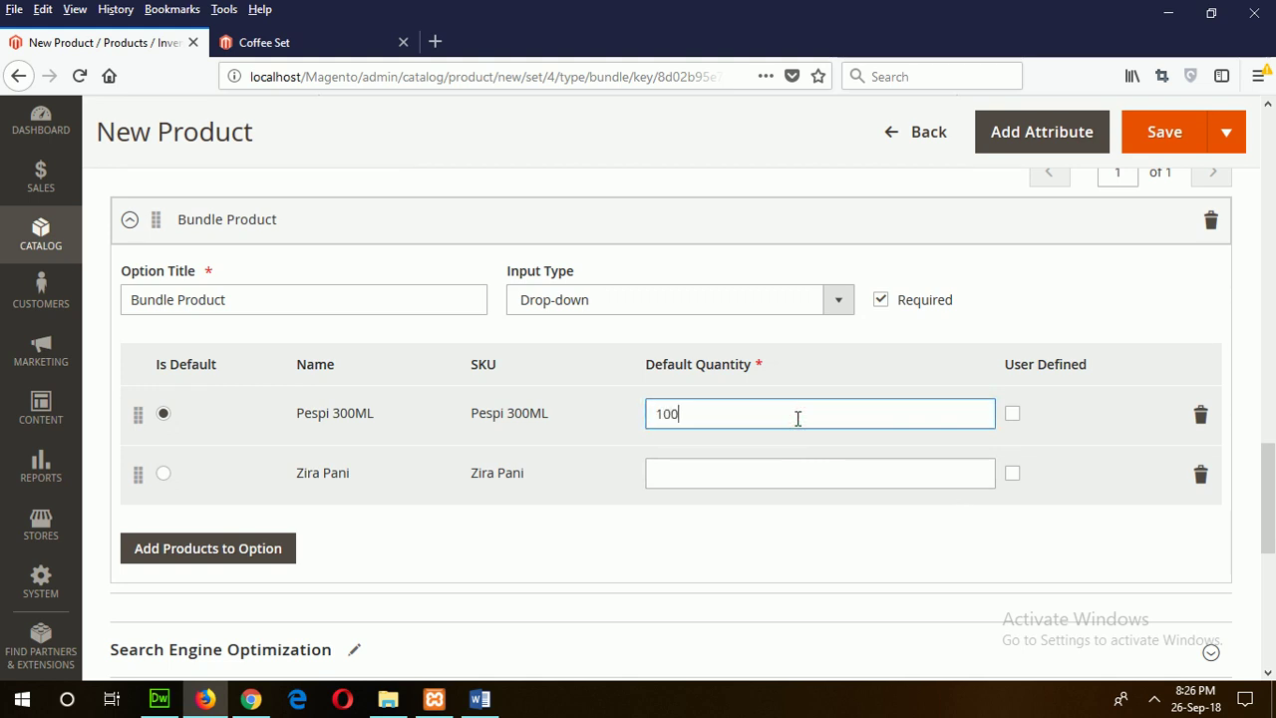
pyautogui.click(745, 473)
pyautogui.write('100')
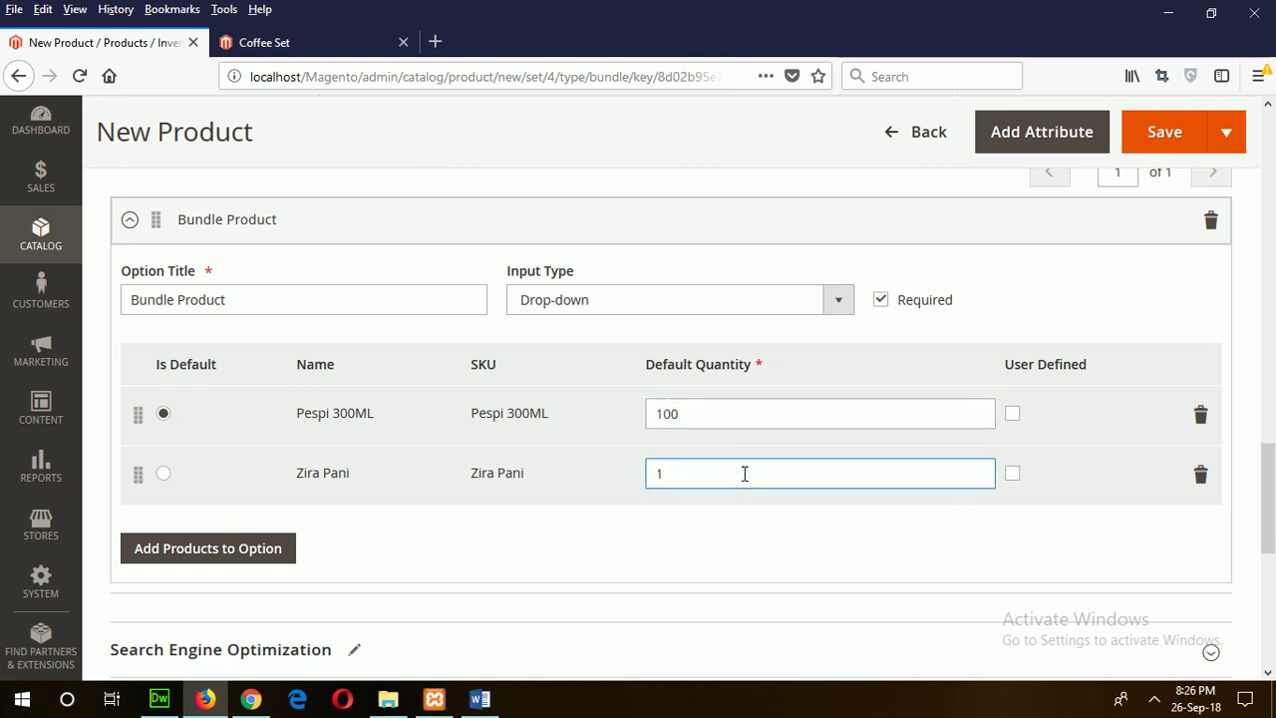
pyautogui.click(232, 561)
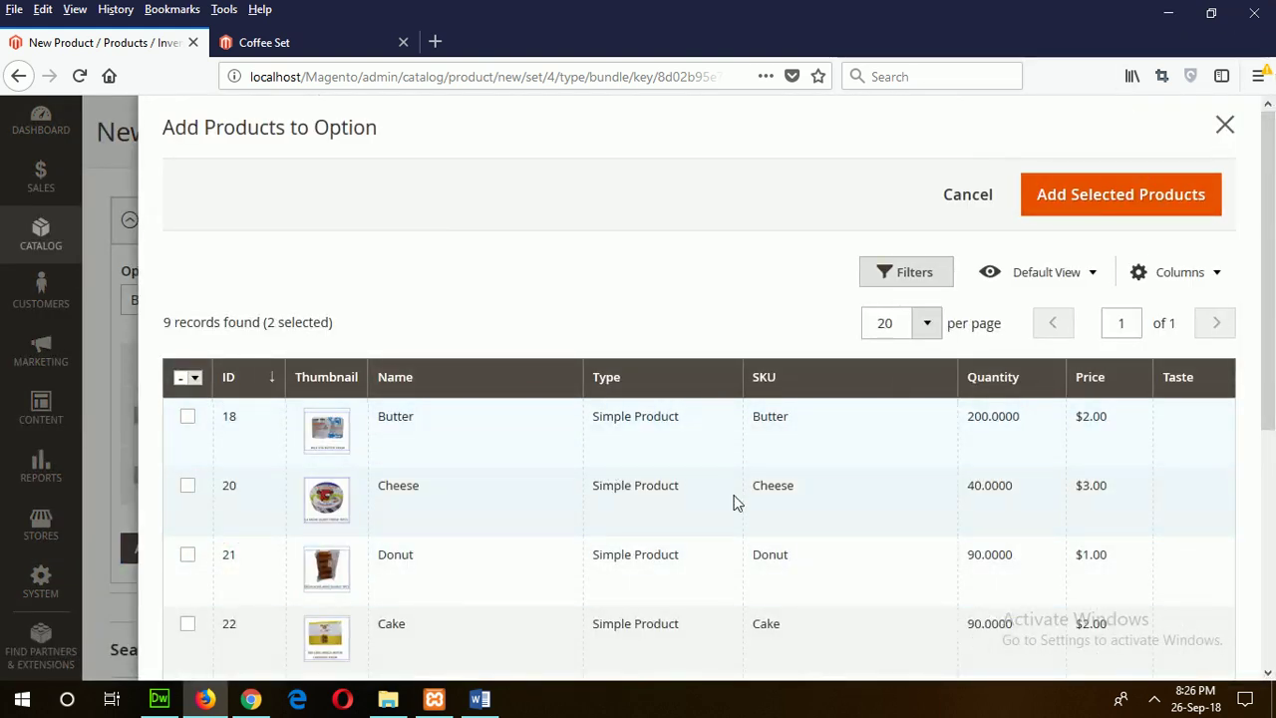
pyautogui.click(1227, 124)
# Step: Expand the Product in Websites section to check which websites the bundle product is assigned to
pyautogui.scroll(-2, 567, 449)
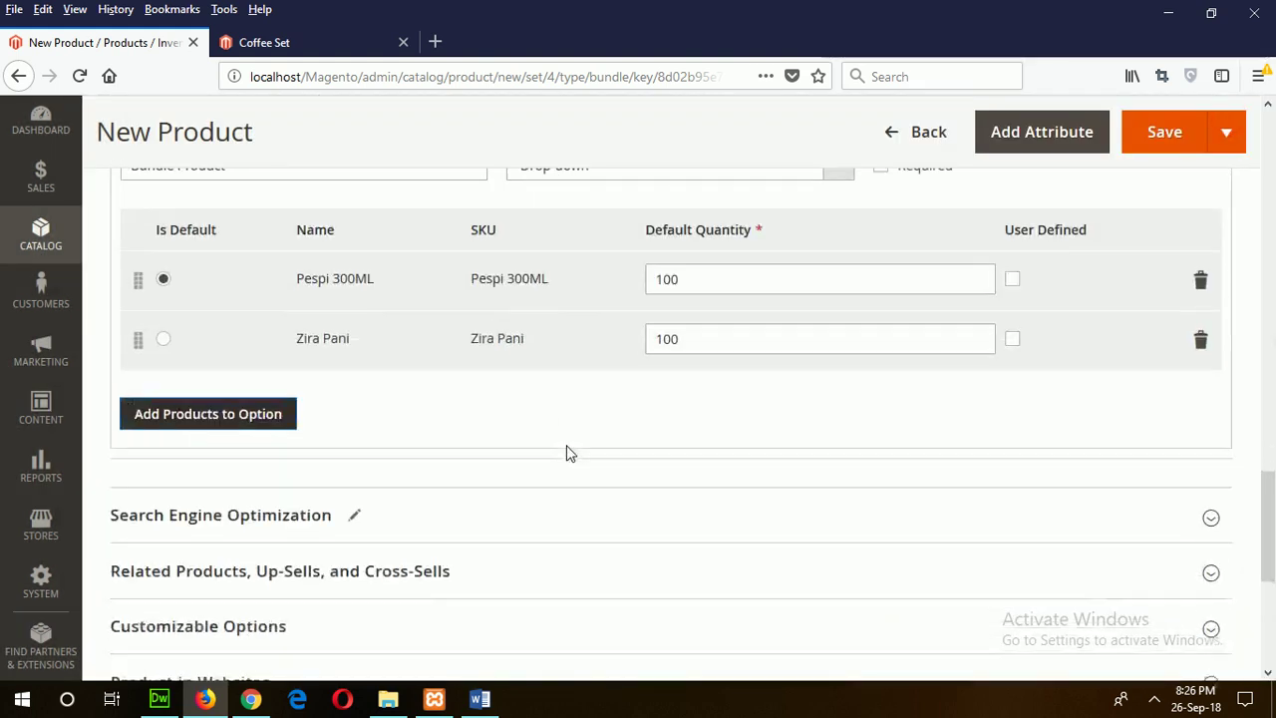
pyautogui.scroll(-2, 186, 490)
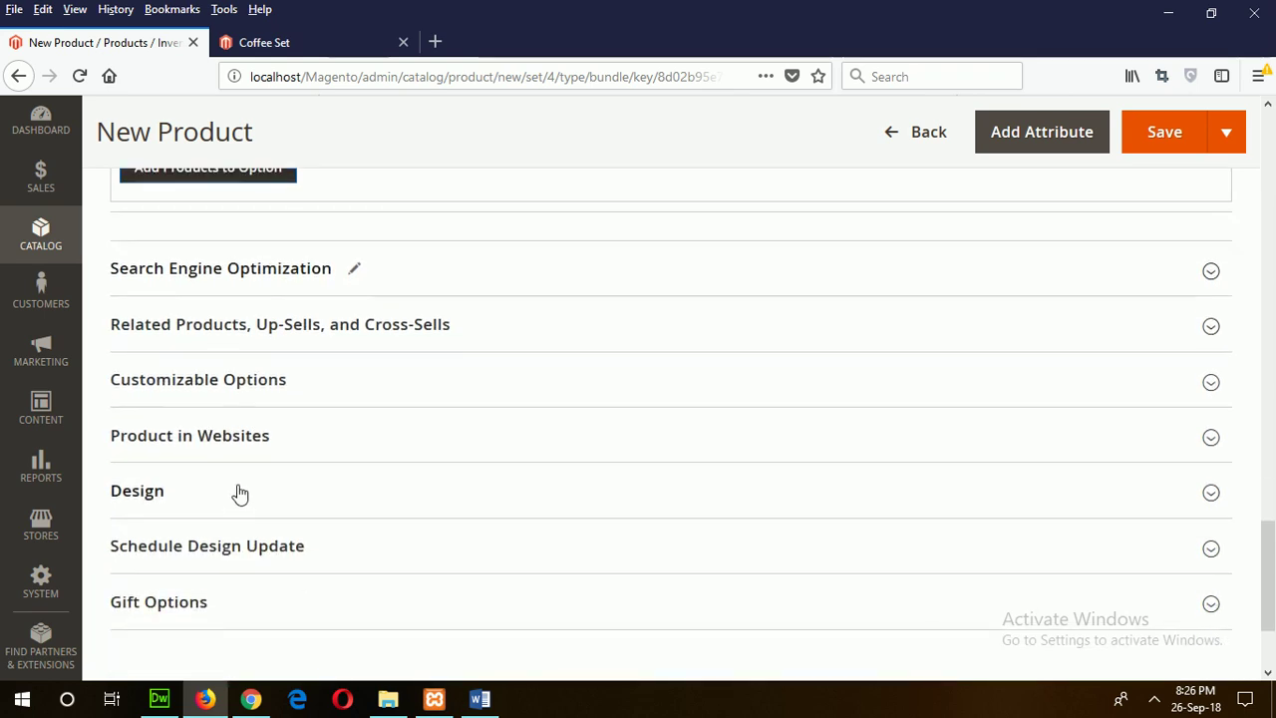
pyautogui.click(235, 446)
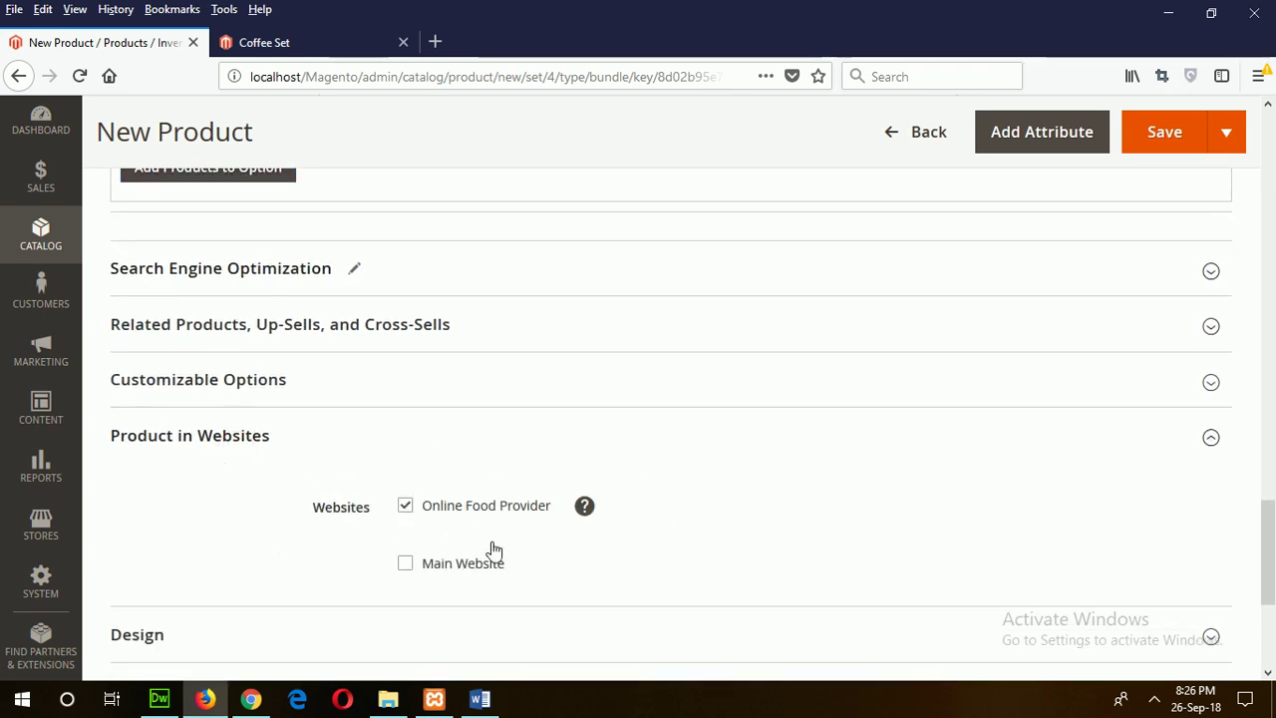
pyautogui.scroll(-3, 855, 471)
# Step: Save and close the Soft drinks set bundle product and check its entry in the product list
pyautogui.scroll(10, 854, 472)
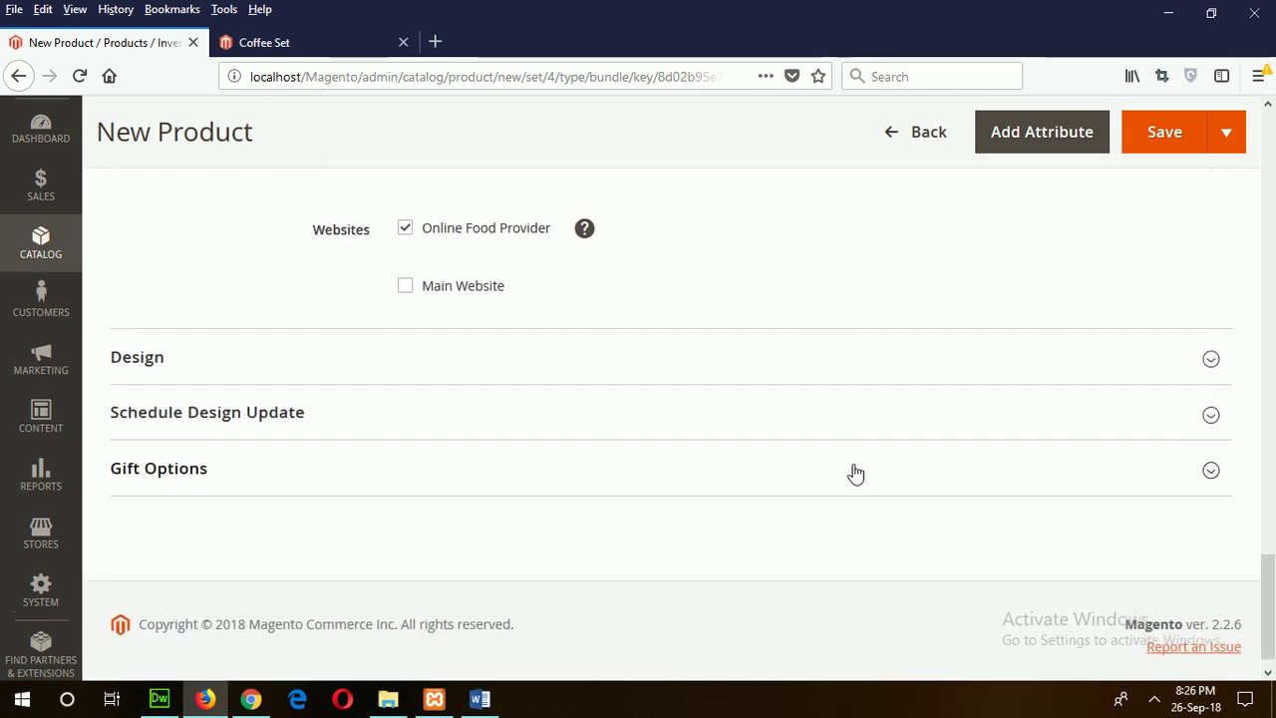
pyautogui.scroll(8, 854, 472)
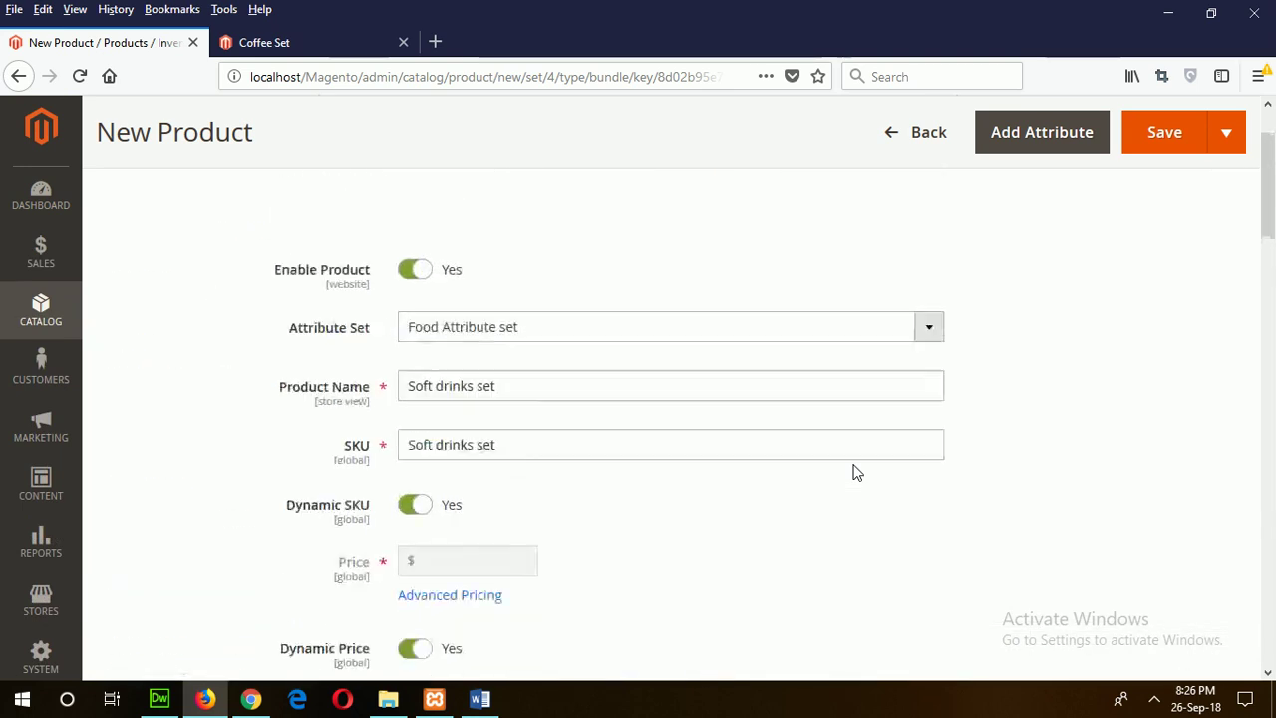
pyautogui.click(1198, 267)
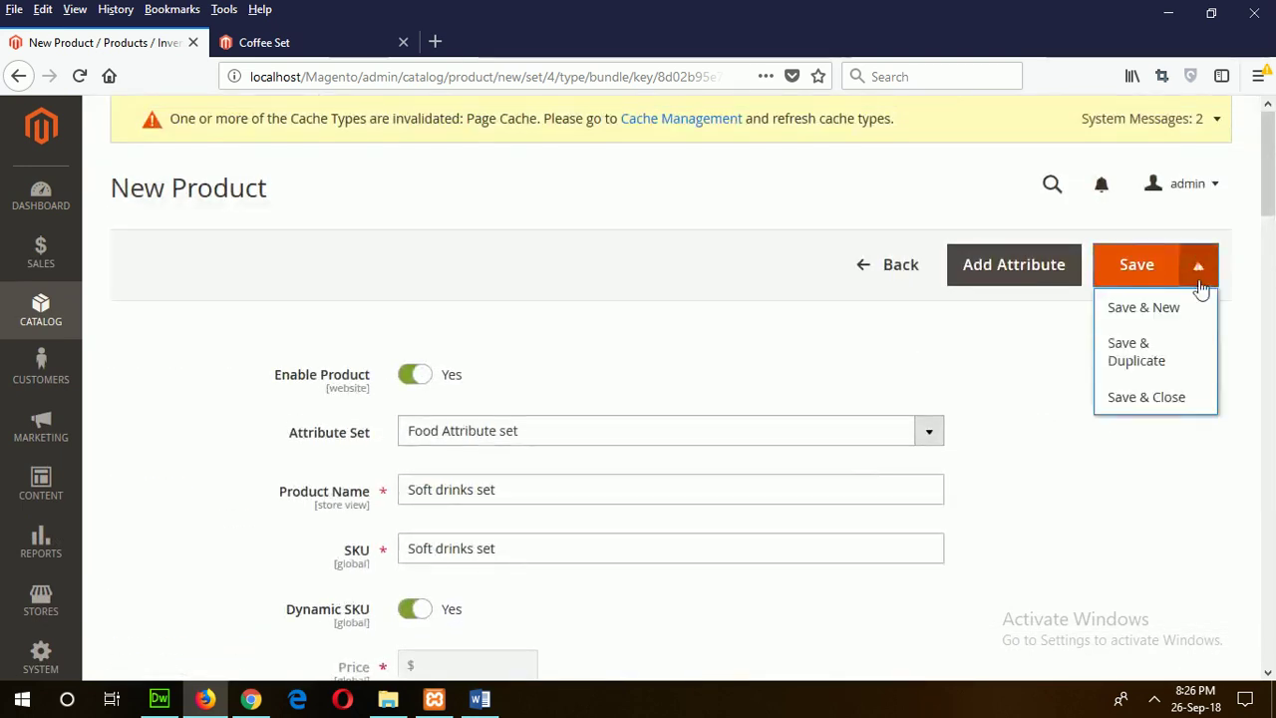
pyautogui.click(1147, 397)
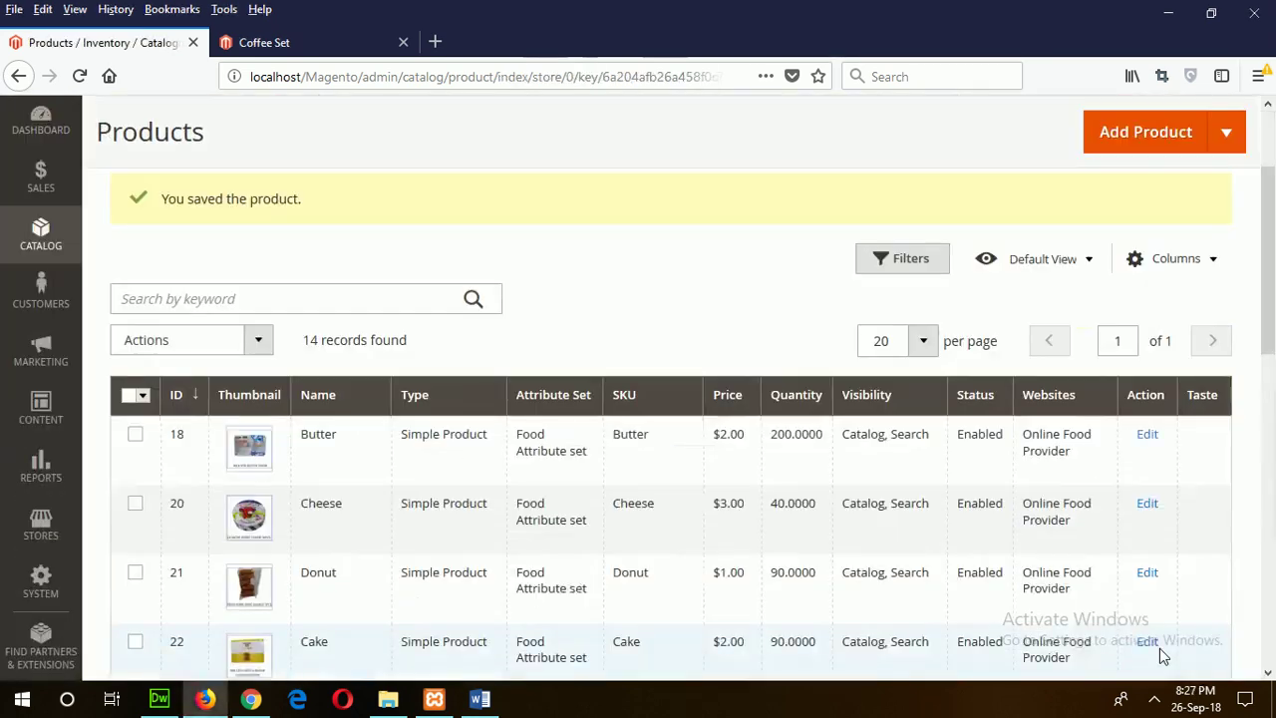
pyautogui.scroll(-3, 935, 542)
pyautogui.scroll(-6, 937, 539)
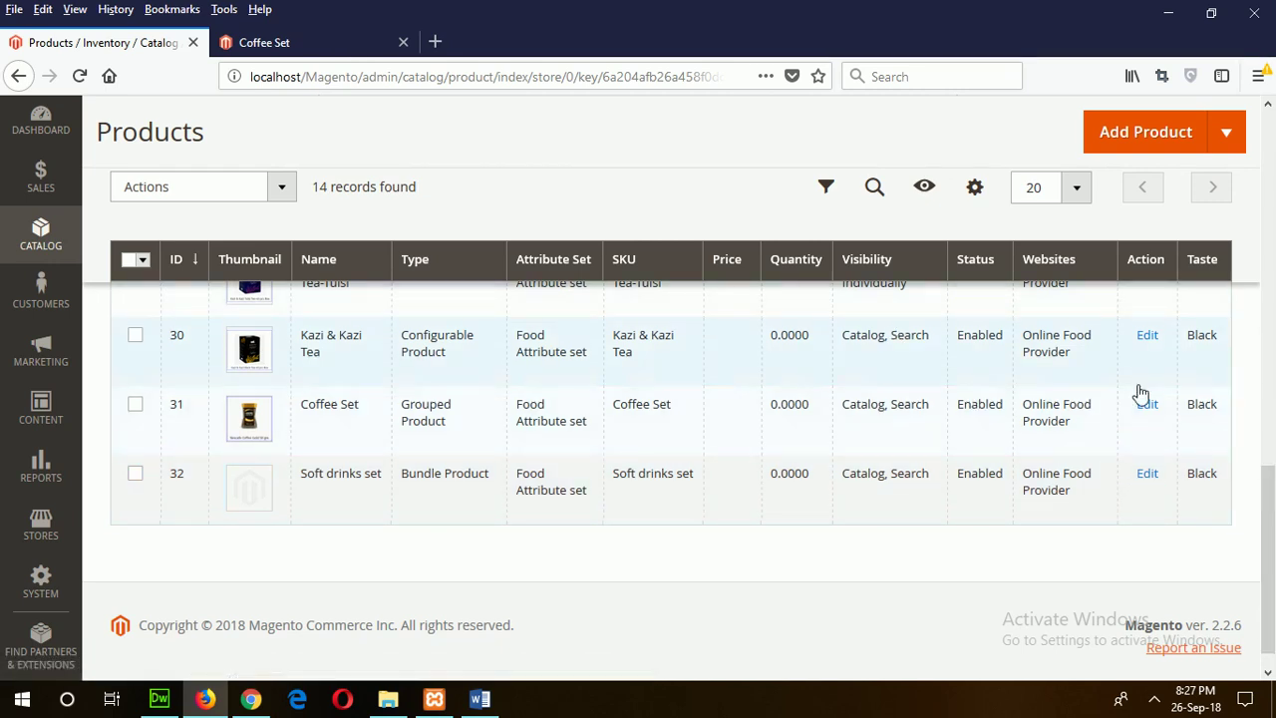
# Step: Switch to the storefront and open the Soft drinks set product from the Soft Drinks category under Beverages
pyautogui.click(285, 47)
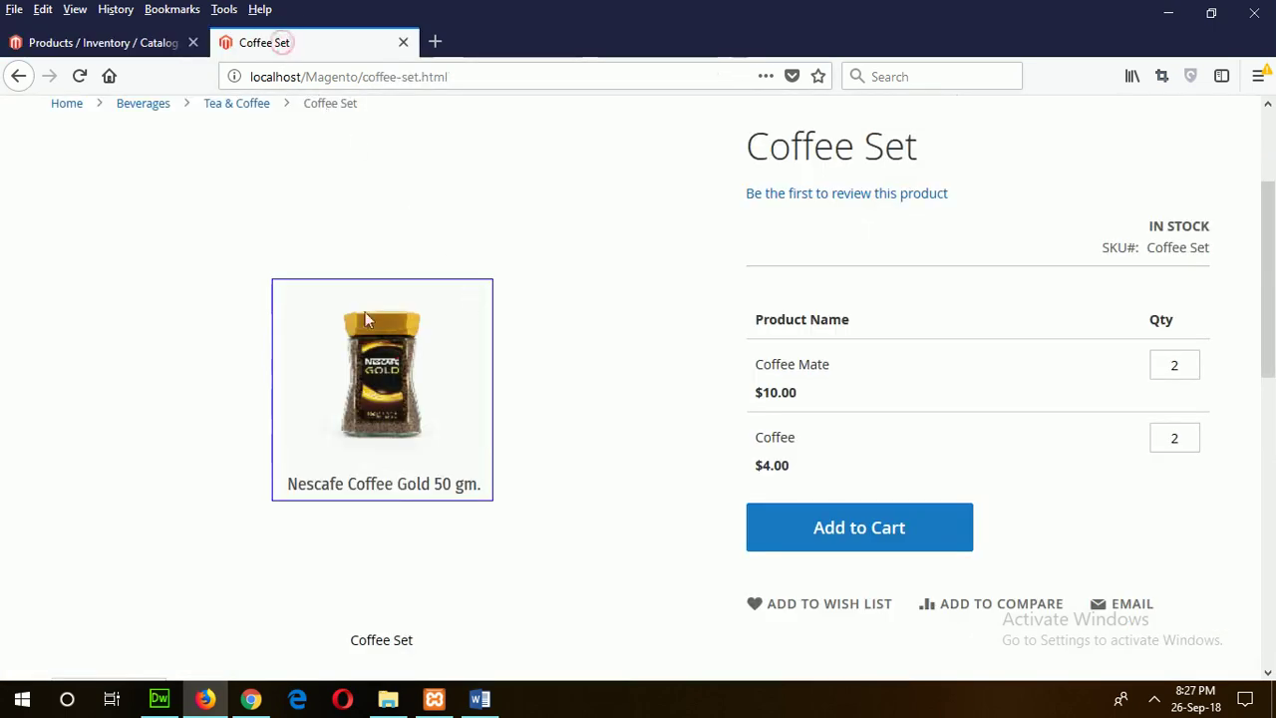
pyautogui.scroll(3, 296, 279)
pyautogui.click(79, 84)
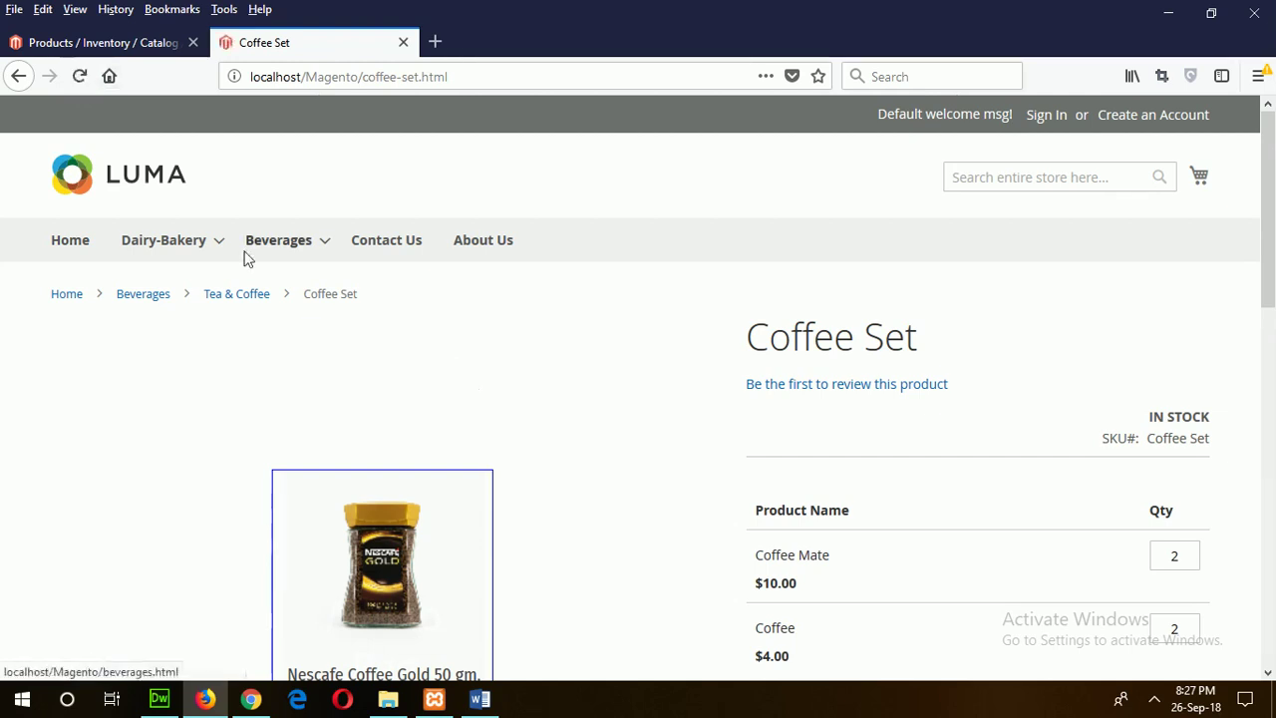
pyautogui.moveTo(337, 240)
pyautogui.click(299, 315)
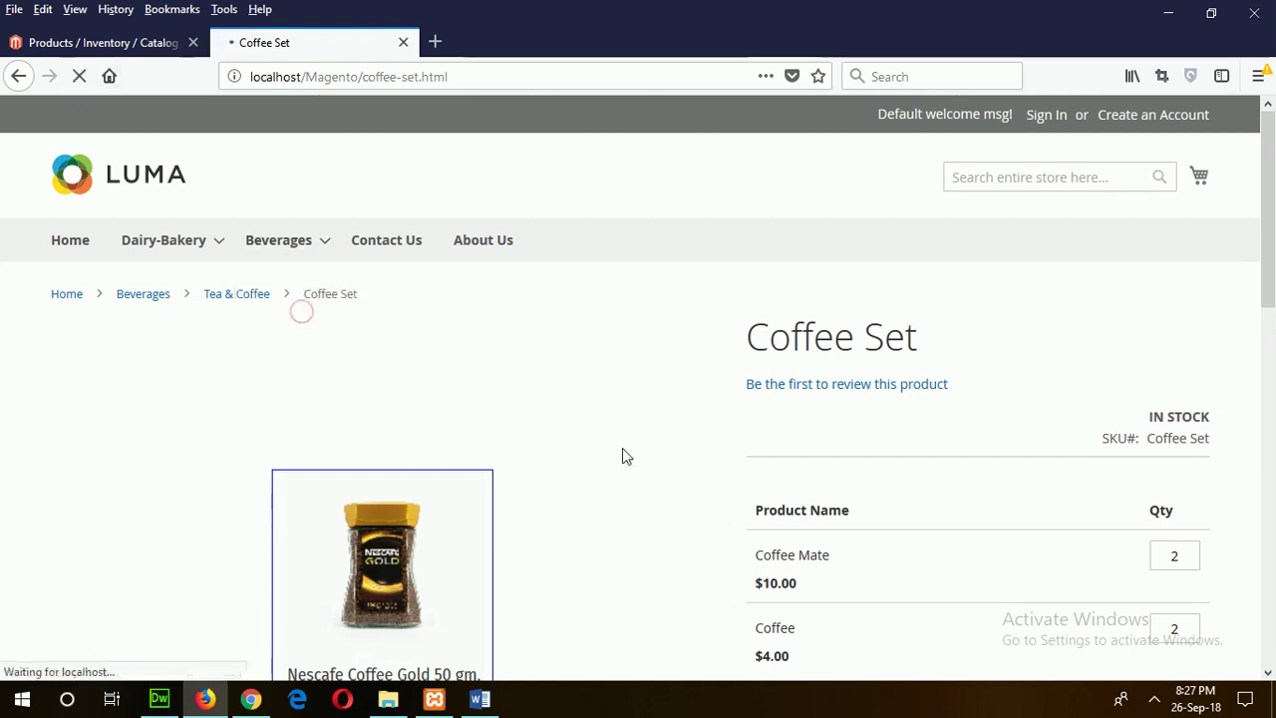
pyautogui.scroll(-3, 886, 567)
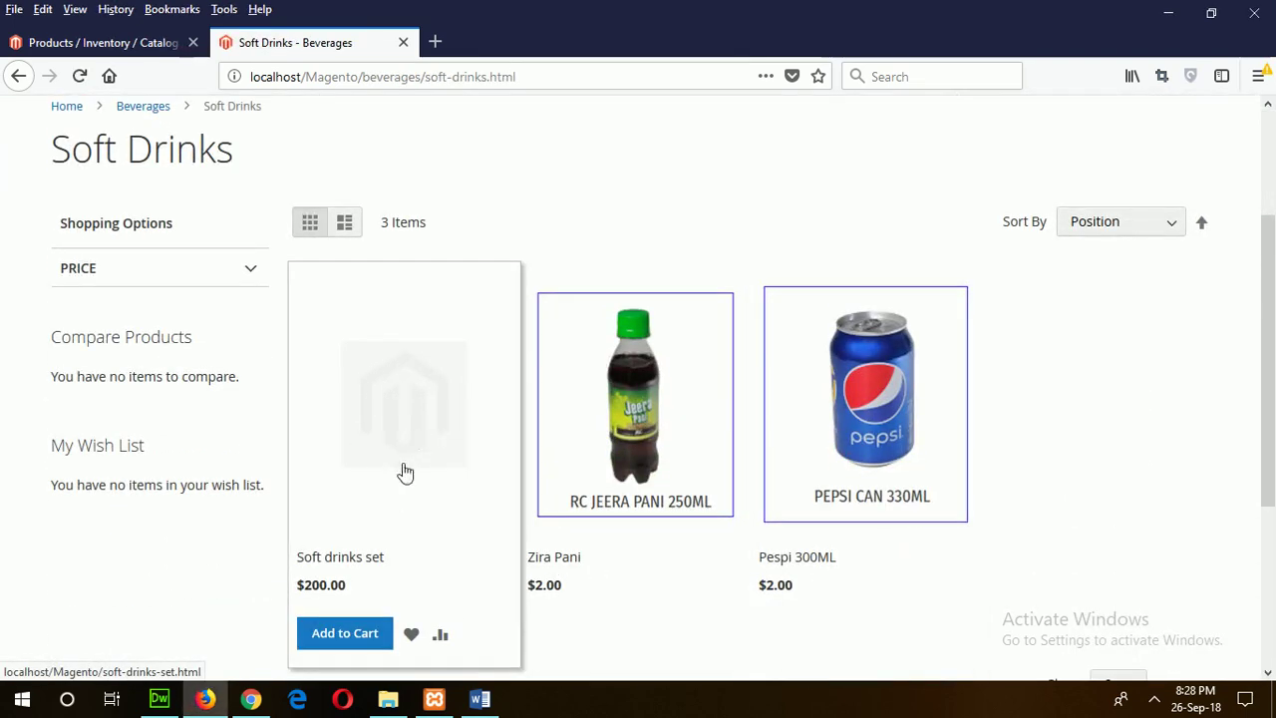
pyautogui.click(334, 555)
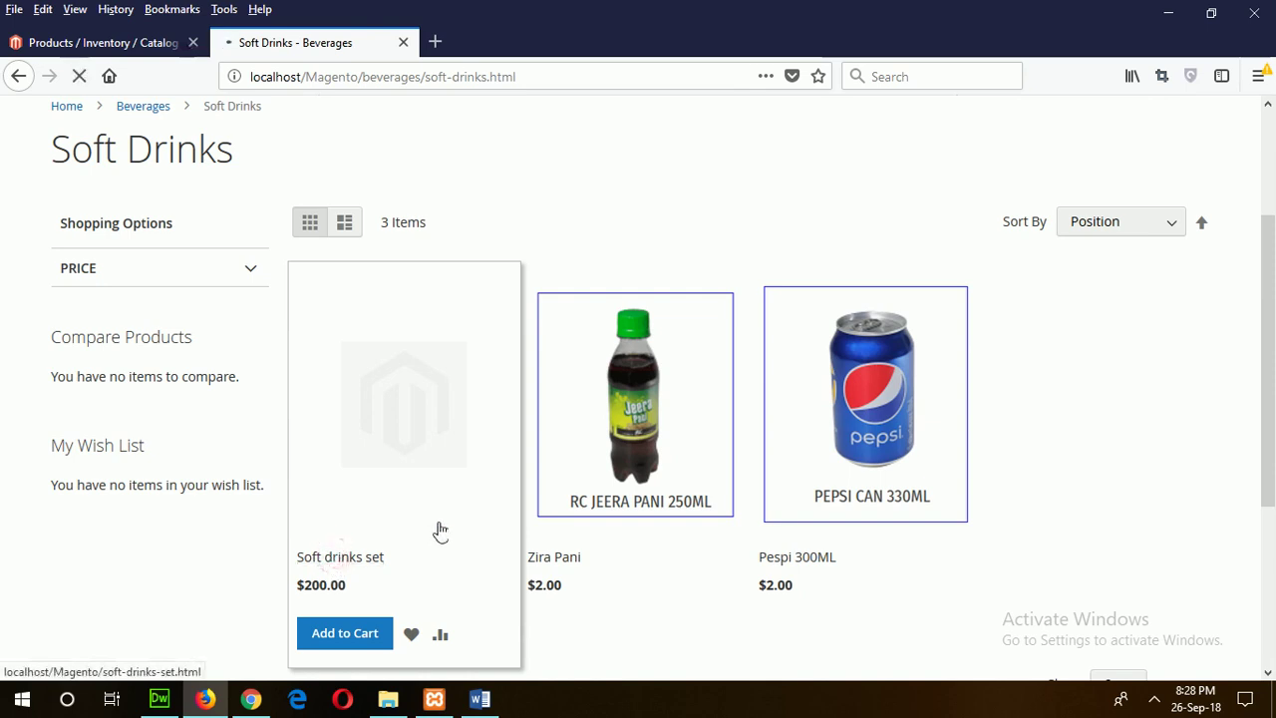